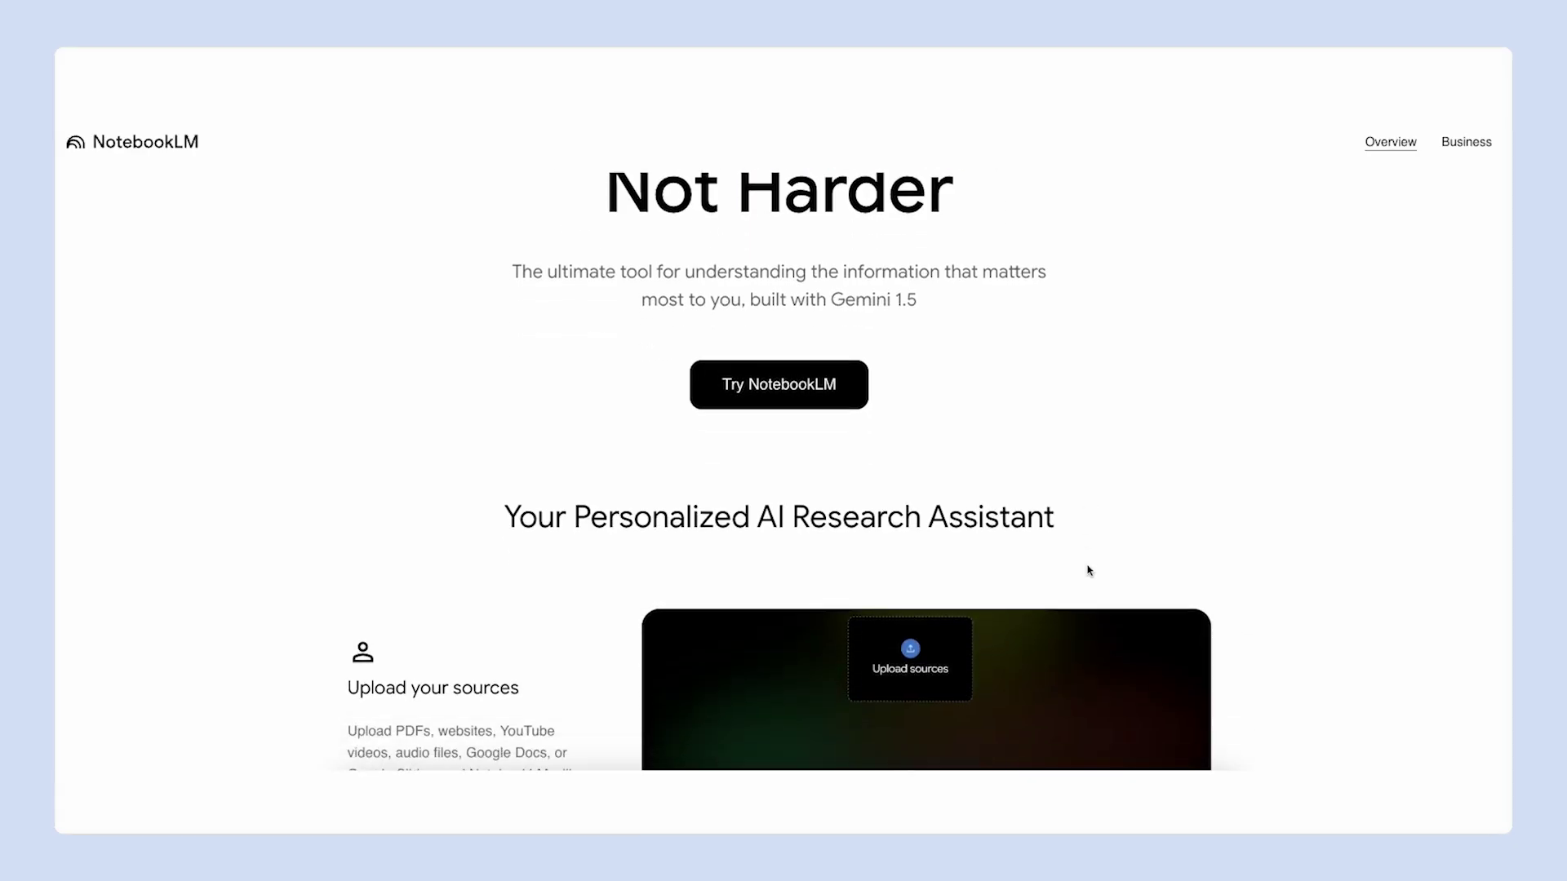
# Scroll the NotebookLM landing page past the Upload sources and Instant insights features
pyautogui.scroll(-3, 1088, 570)
pyautogui.scroll(-5, 1088, 570)
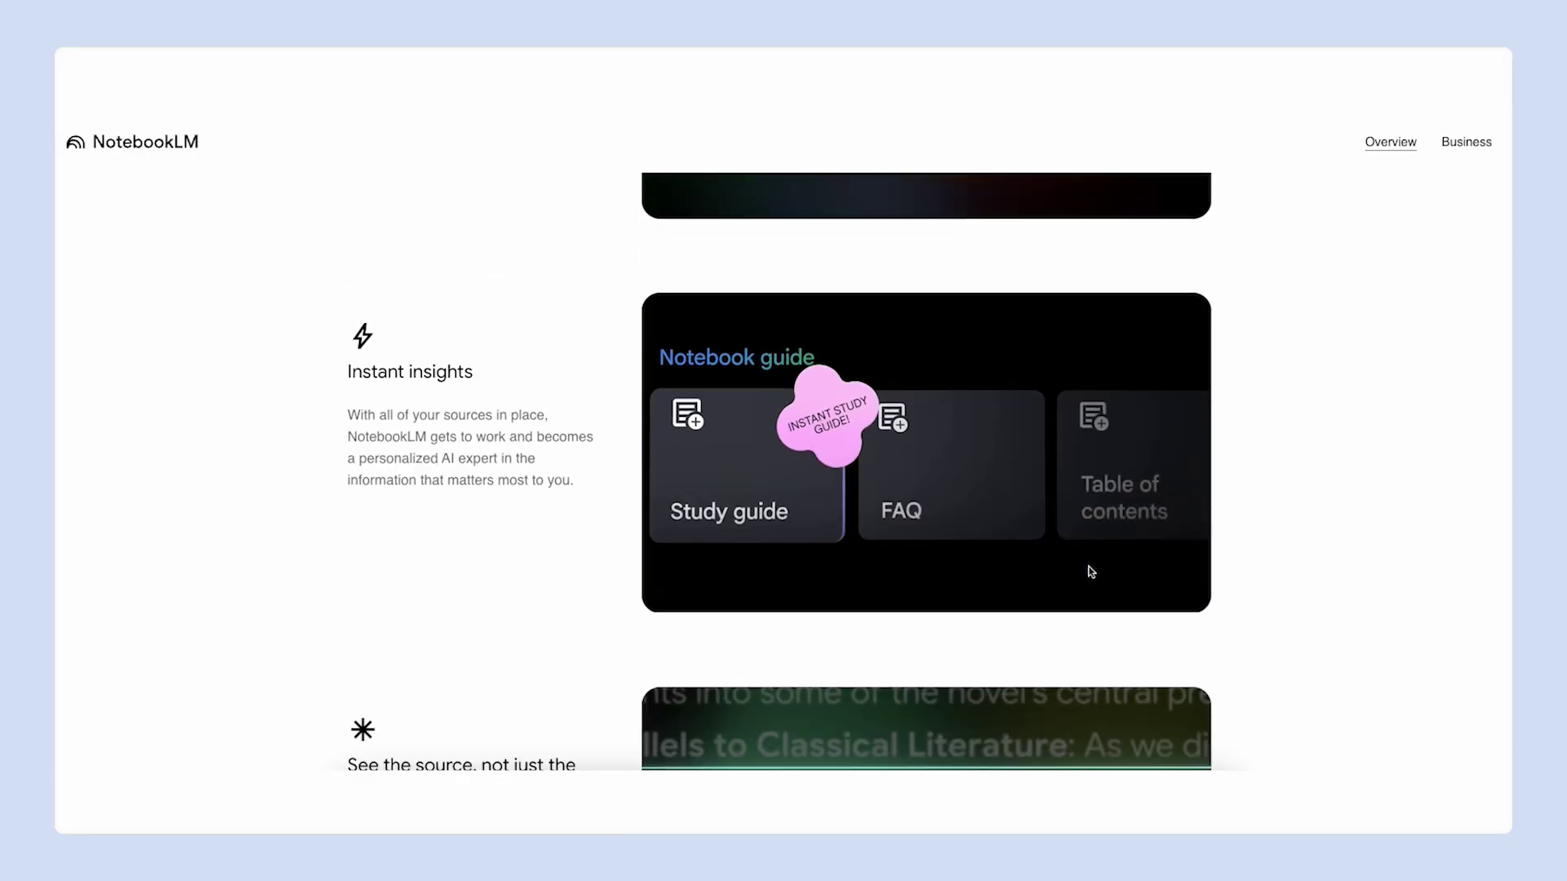
pyautogui.scroll(-8, 1091, 572)
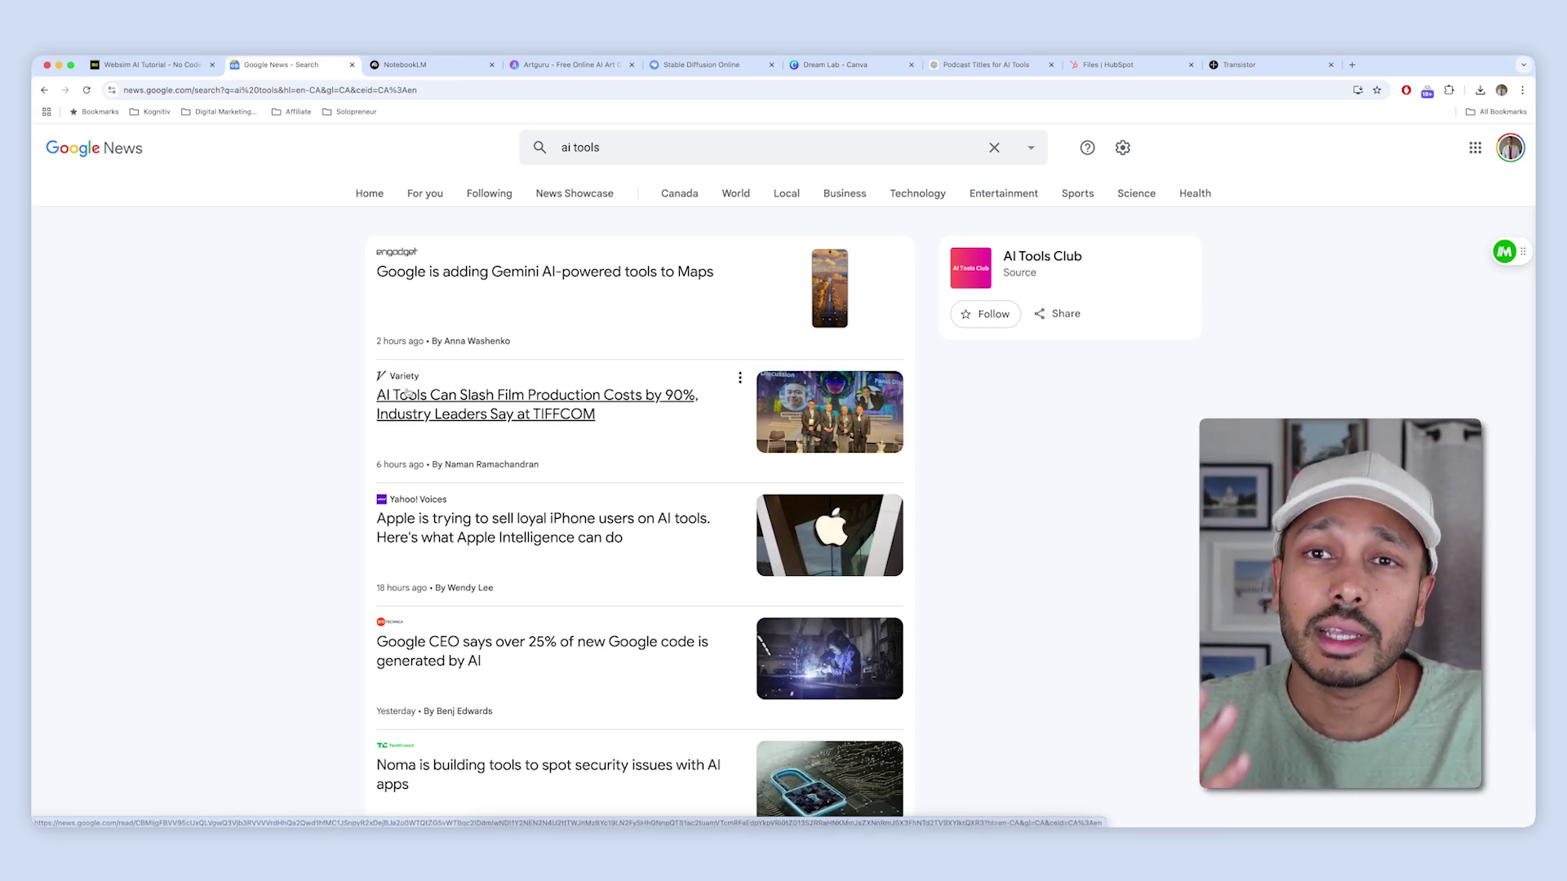
# Switch to the tab with the Solopreneur WebSim tutorial article
pyautogui.hotkey('ctrl', 'shift', 'Tab')
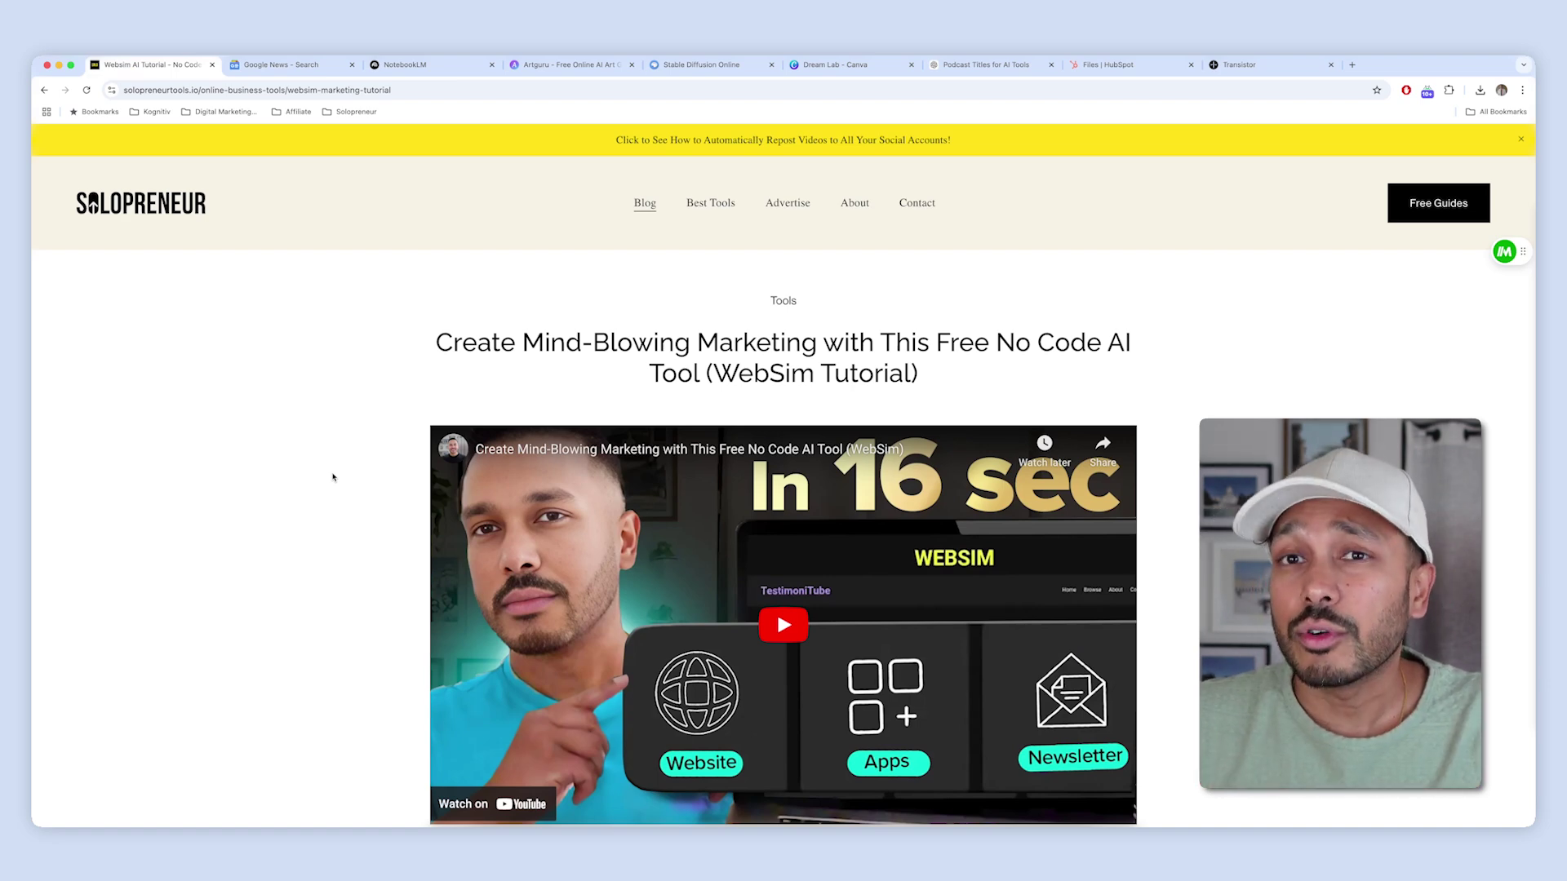
# Skim the WebSim tutorial intro, then select the article's URL in the address bar to copy it
pyautogui.scroll(-7, 333, 478)
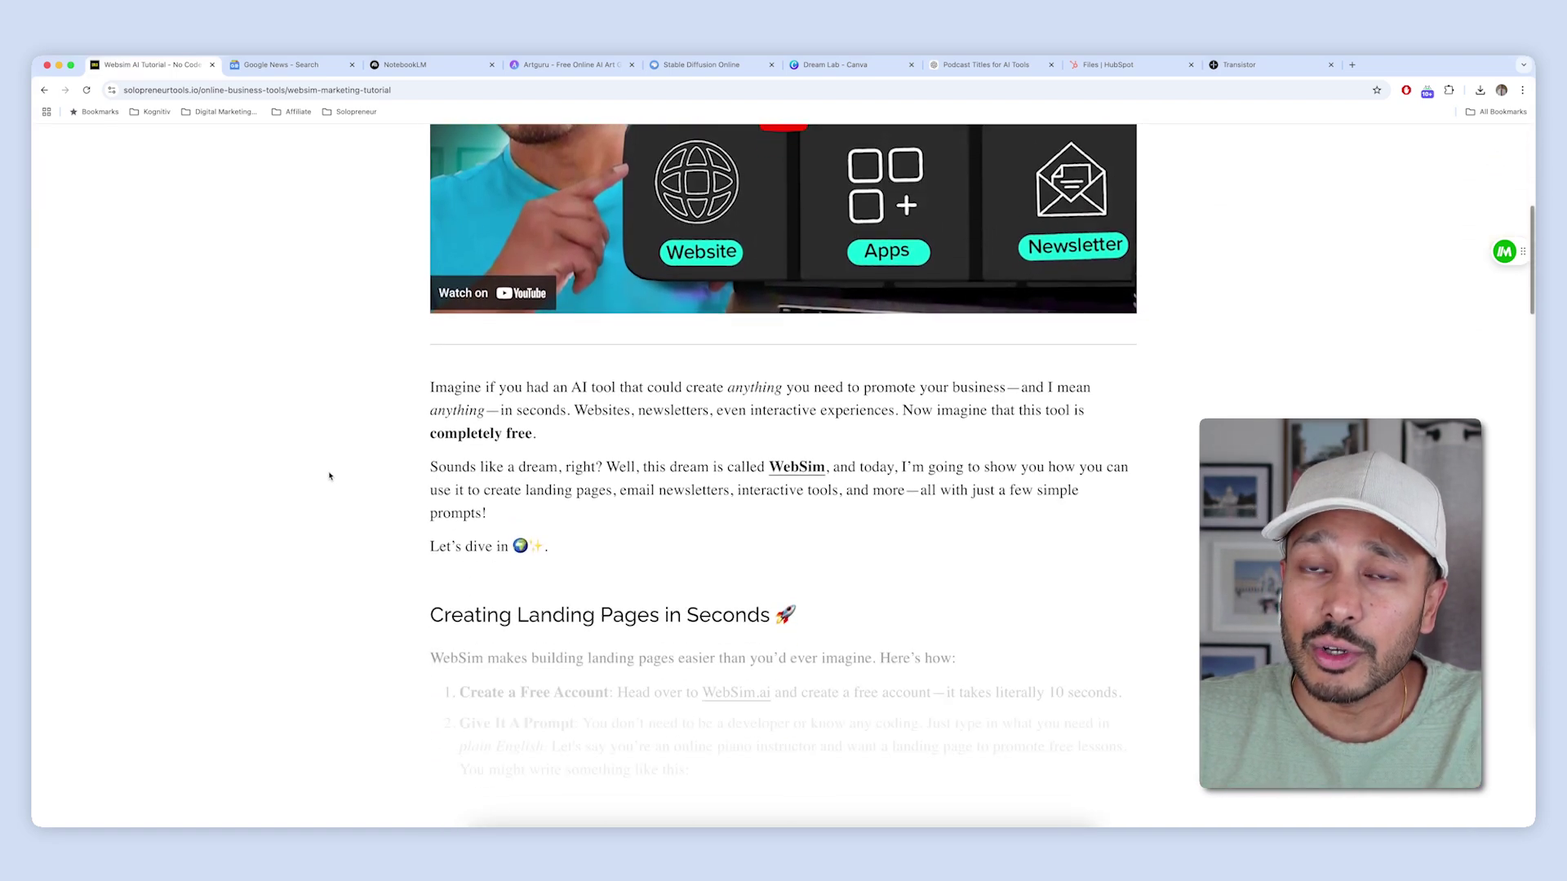
pyautogui.scroll(7, 331, 476)
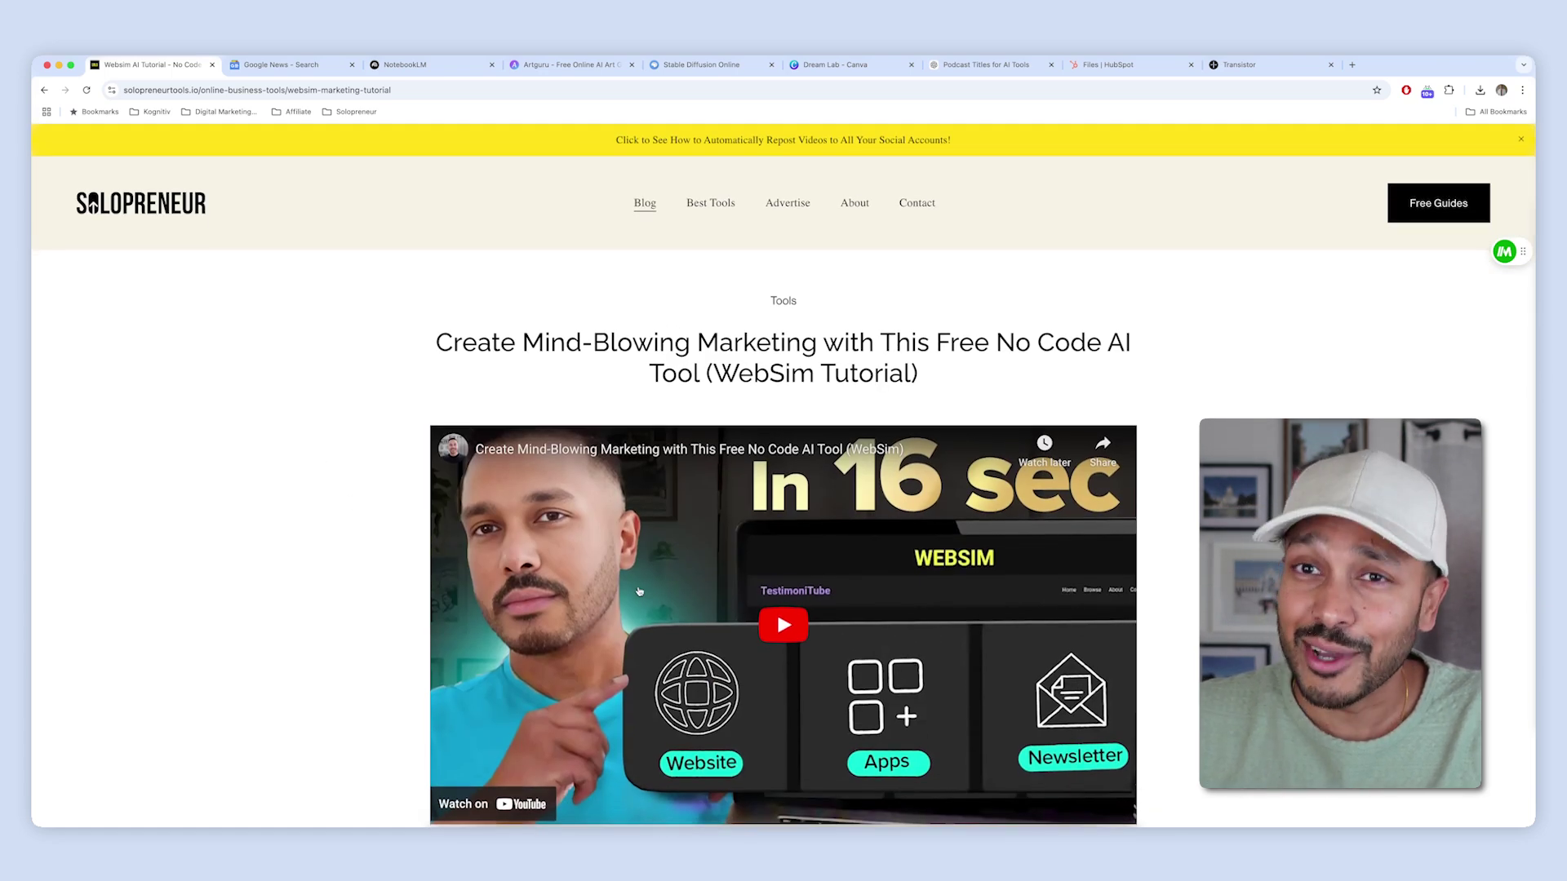
pyautogui.scroll(-5, 572, 594)
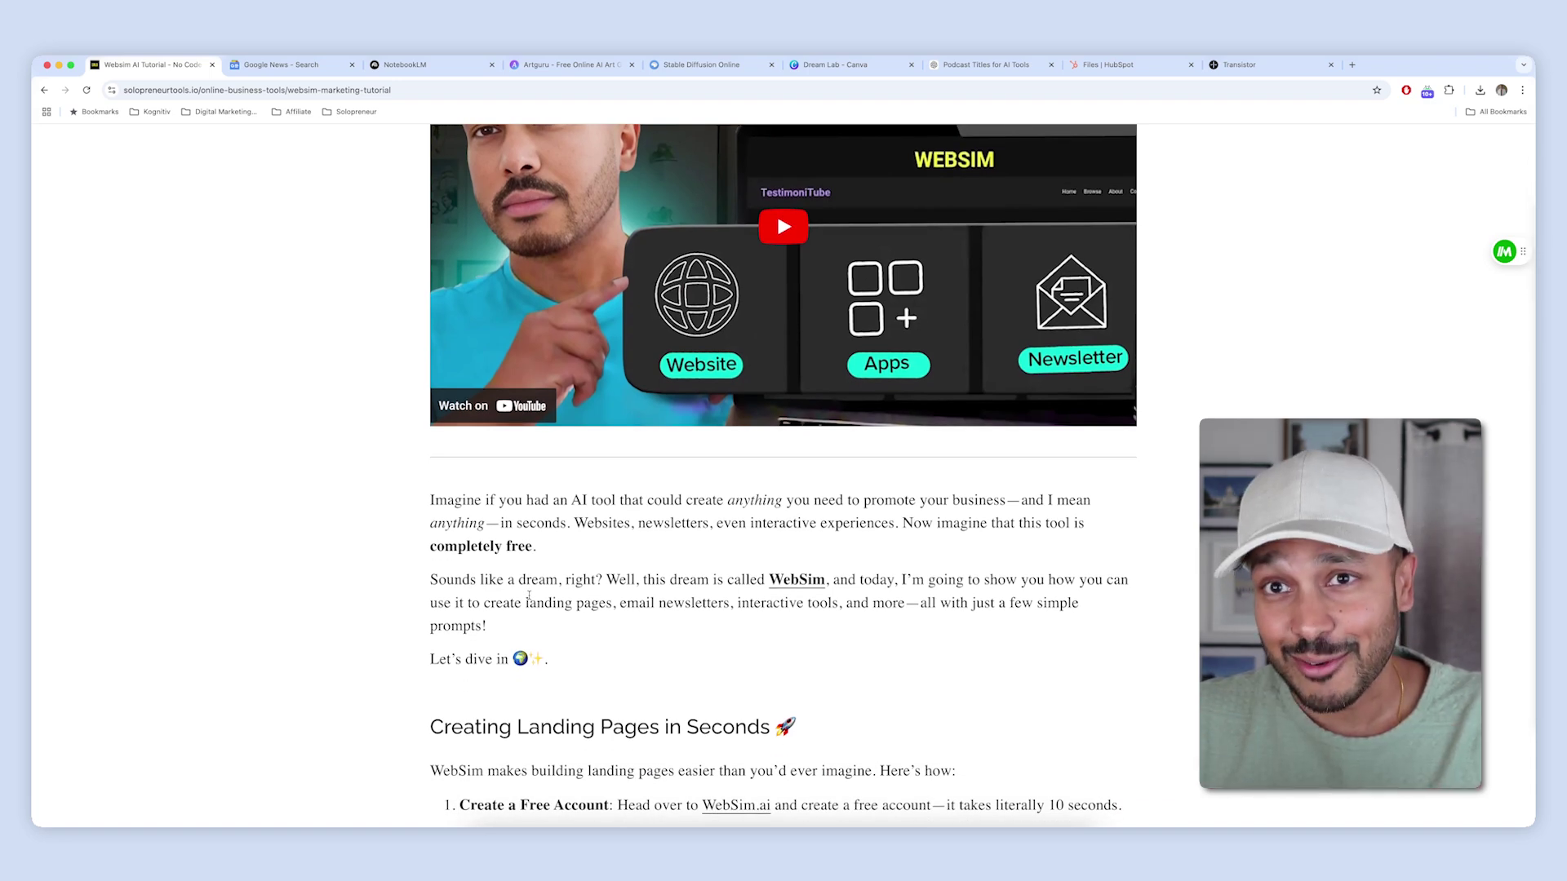
pyautogui.press('super+l')
pyautogui.press('super+c')
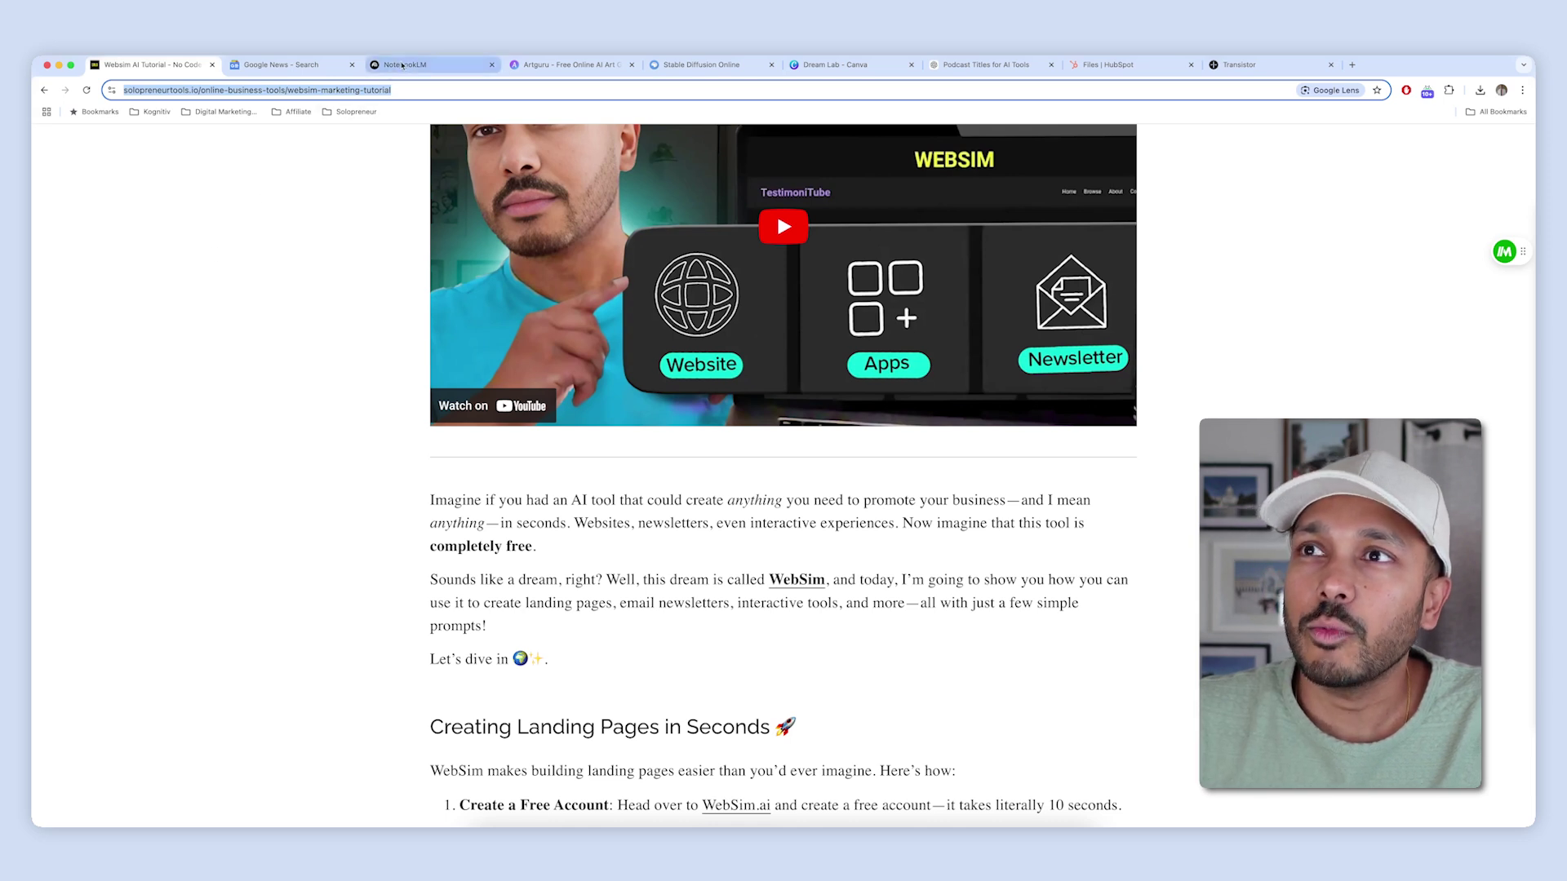
# Return to NotebookLM and create a new untitled notebook, showing the Add sources options
pyautogui.click(404, 65)
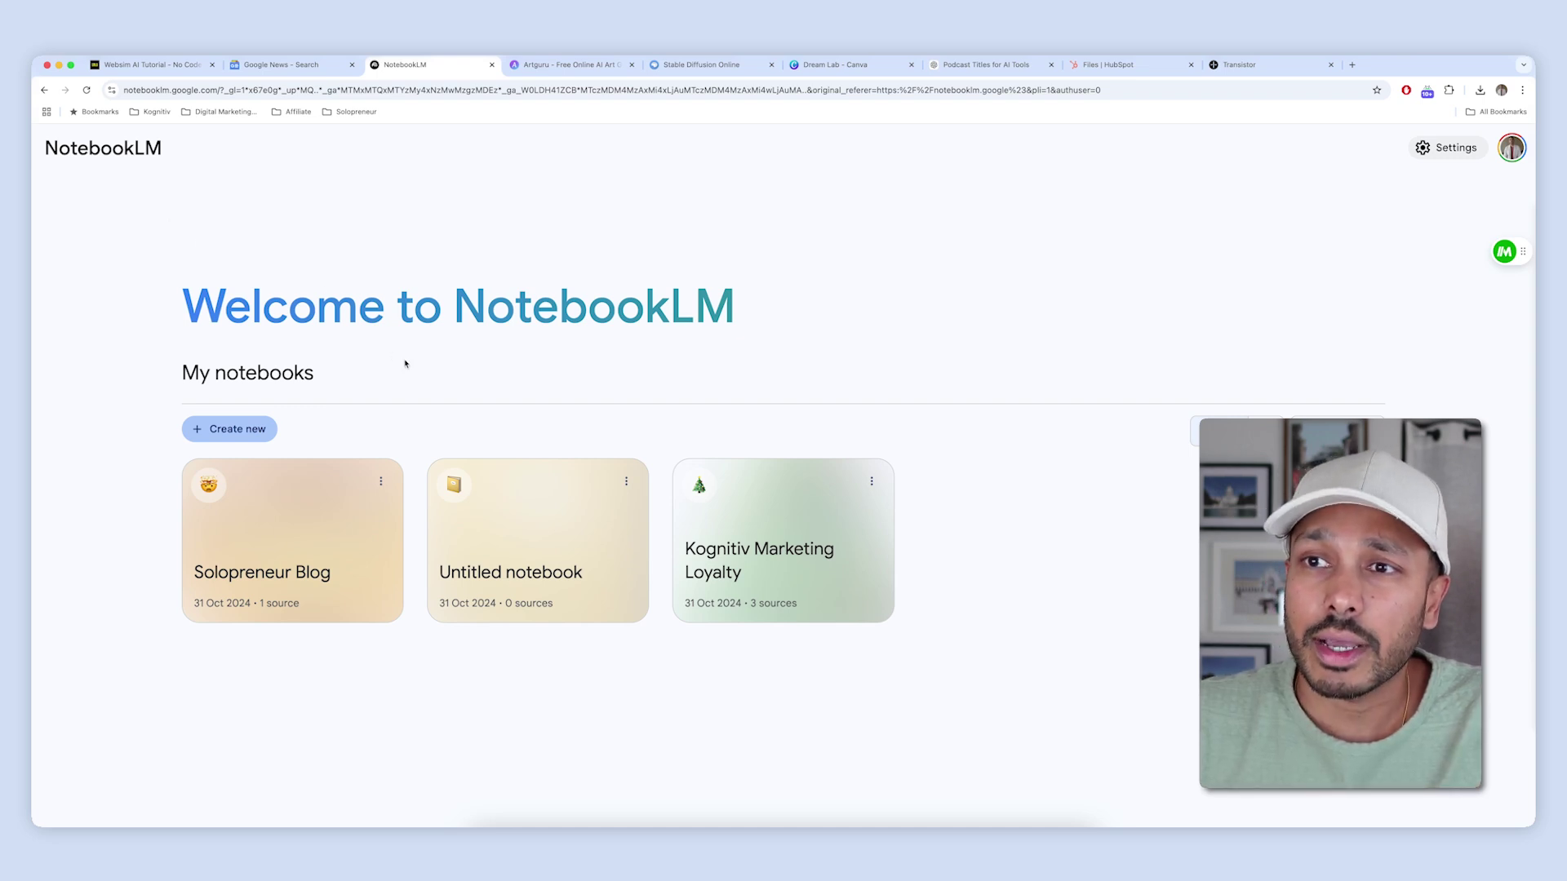
pyautogui.click(227, 428)
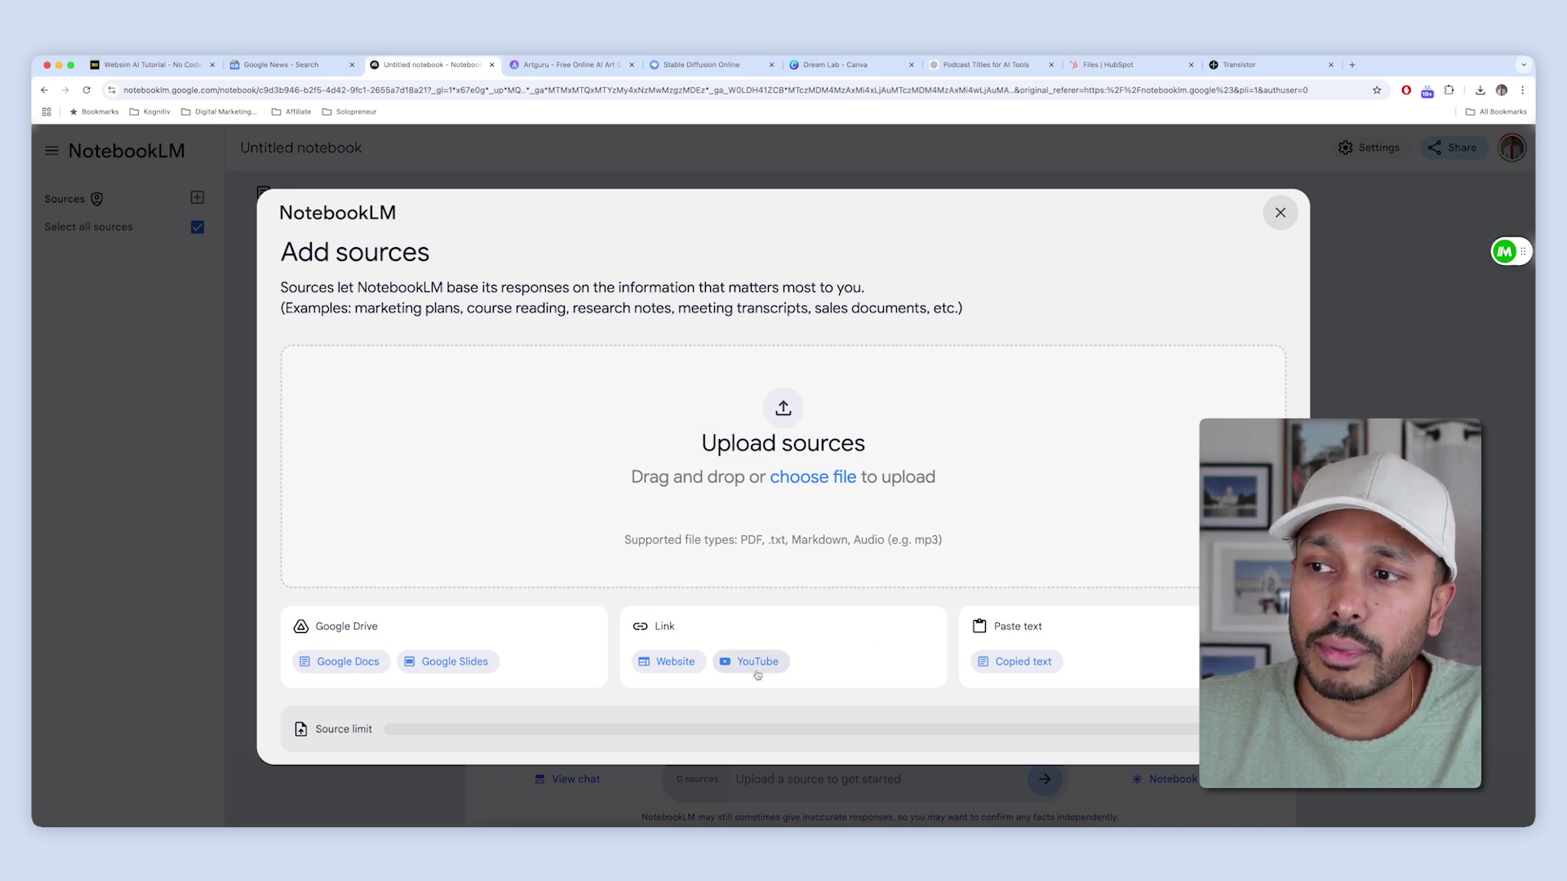
# Add the copied WebSim tutorial URL as a Website source and generate its audio overview
pyautogui.click(676, 663)
pyautogui.click(410, 400)
pyautogui.press('super+v')
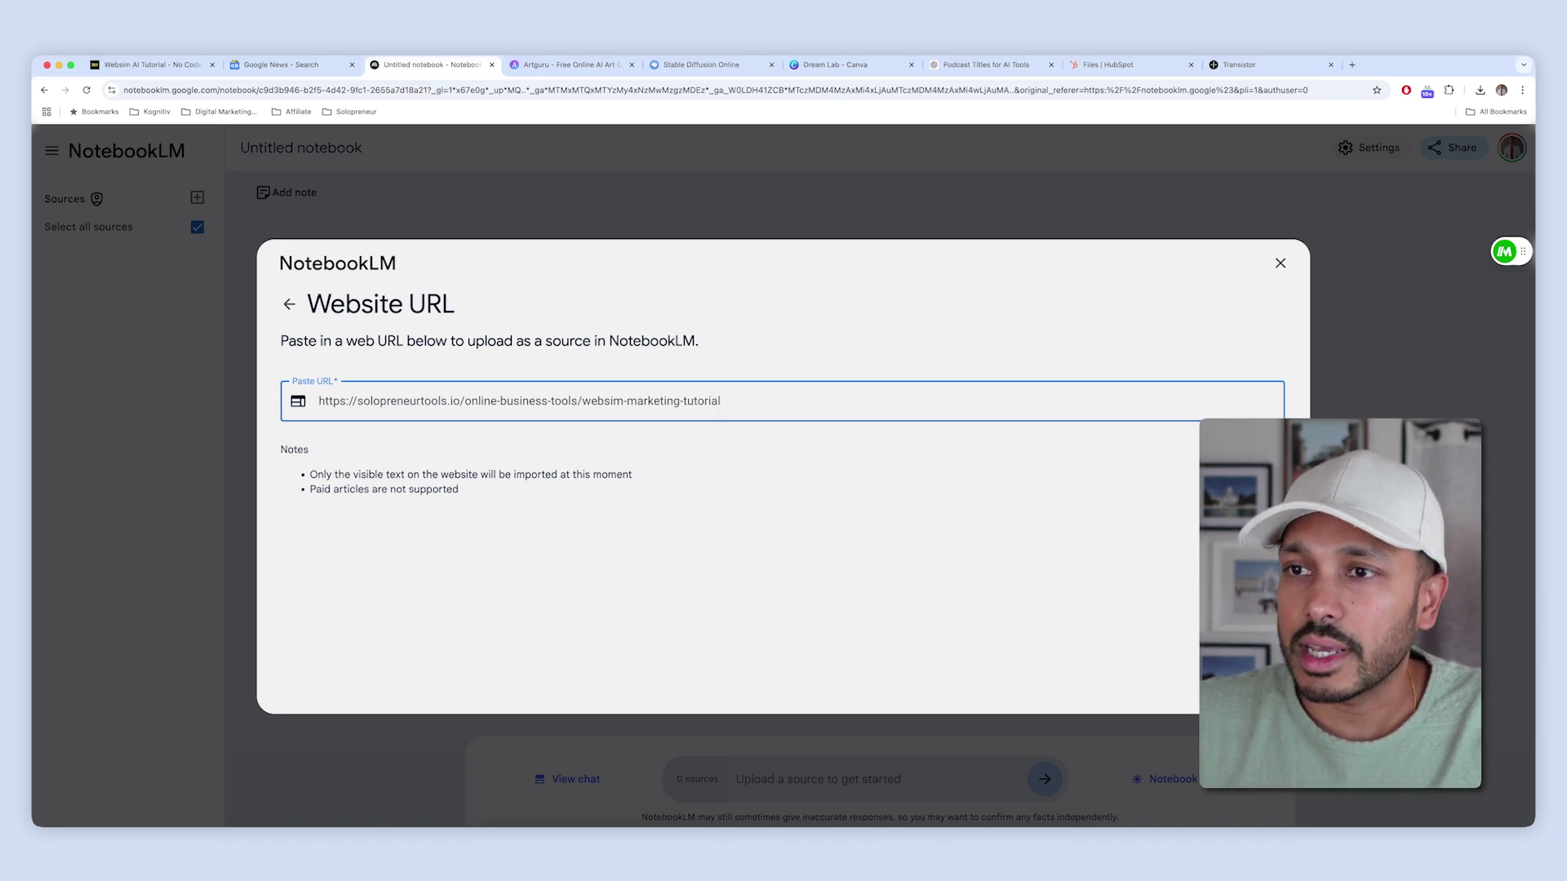
pyautogui.press('Return')
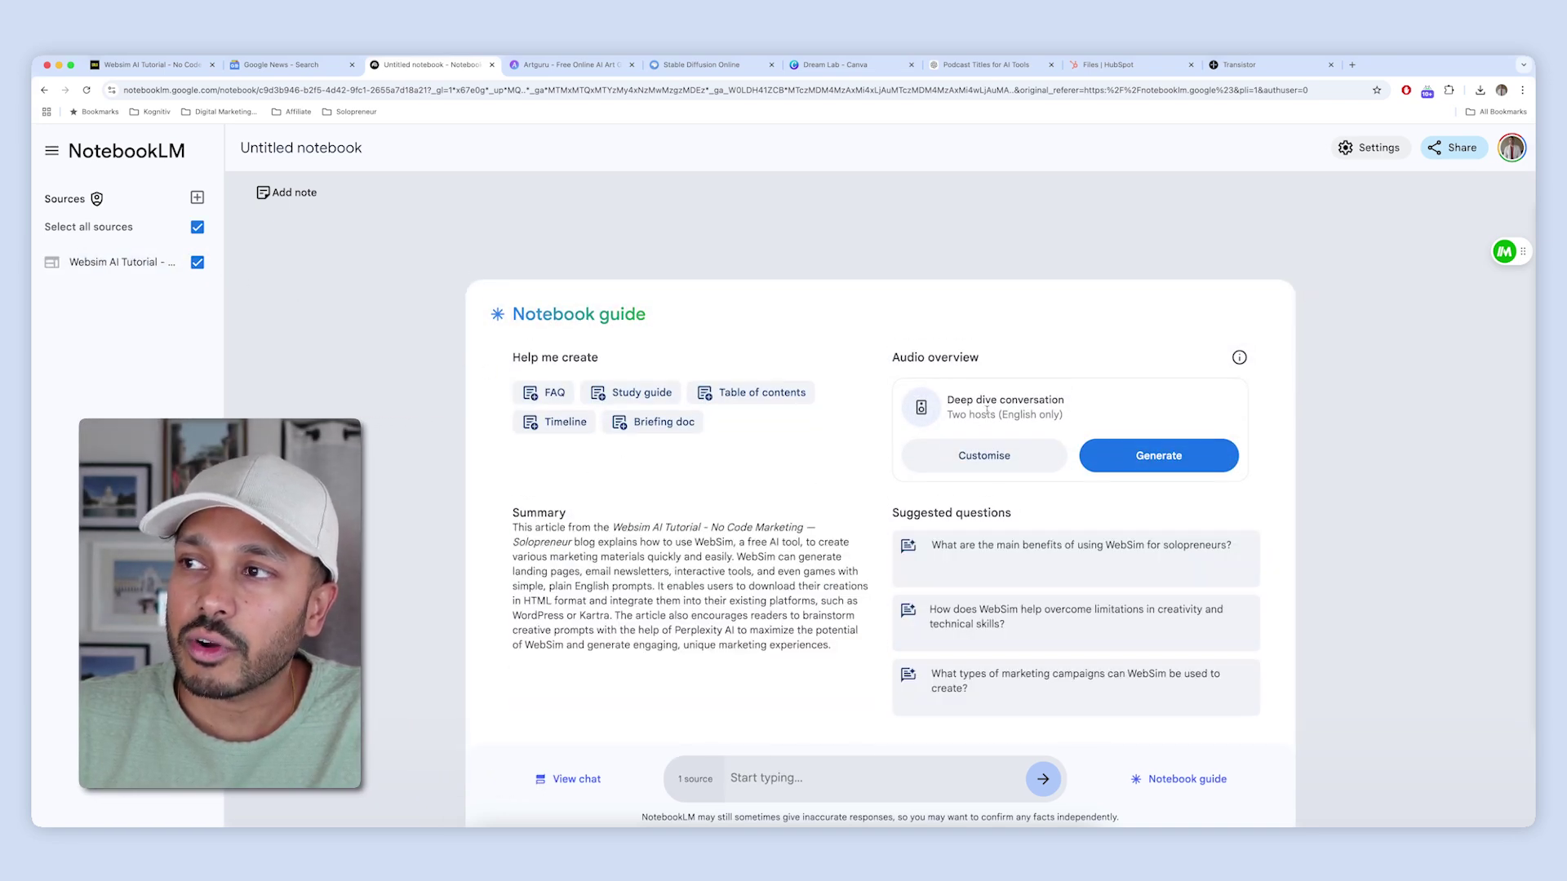
pyautogui.click(1148, 456)
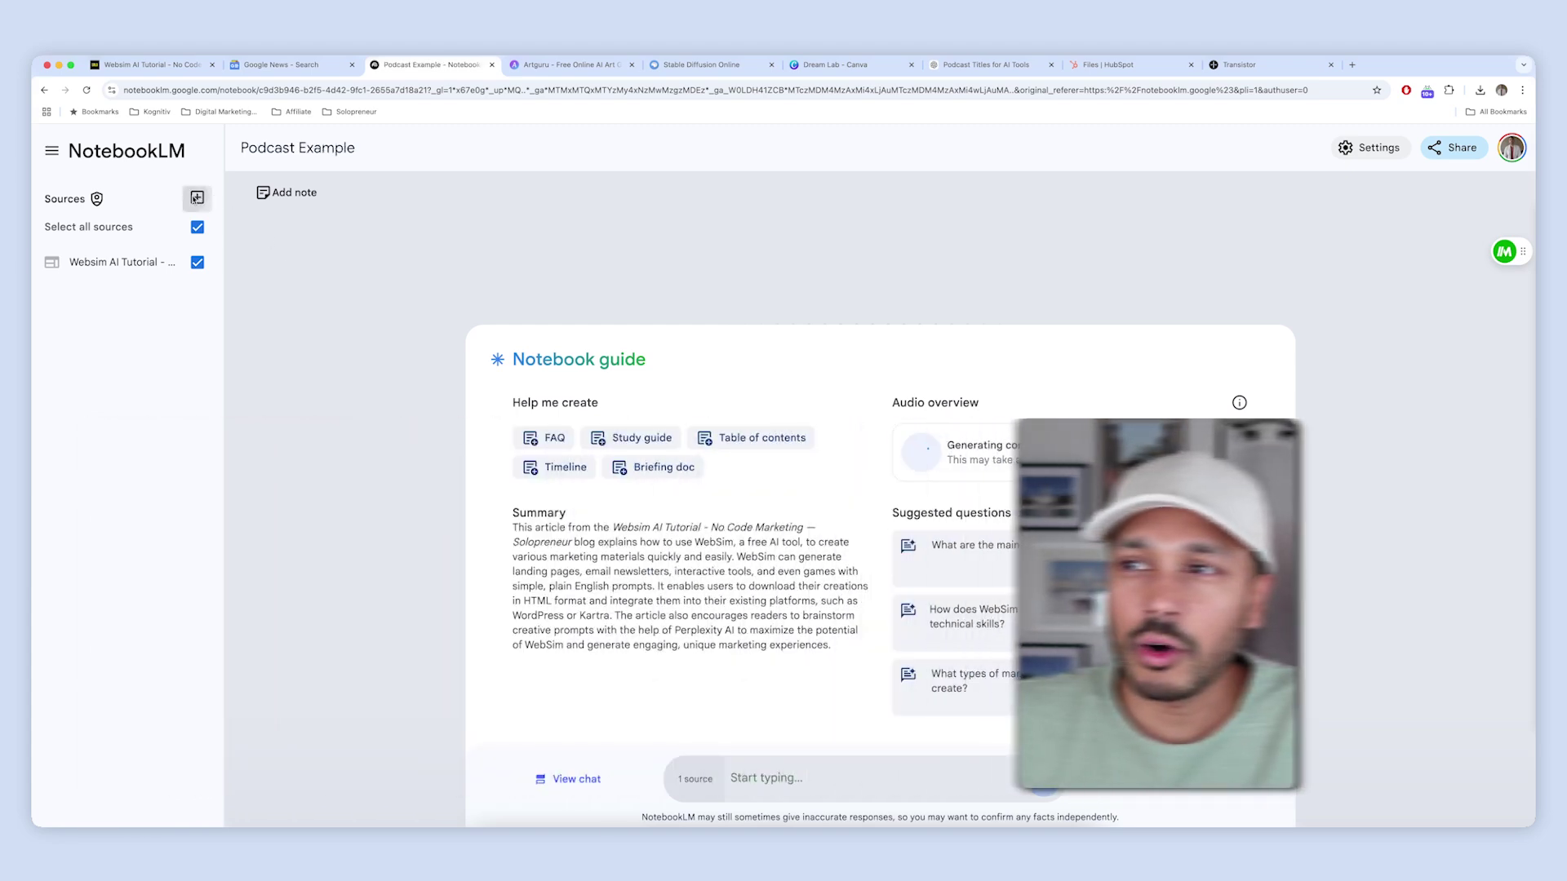
# Start adding another source by choosing YouTube and pasting a video link
pyautogui.click(197, 196)
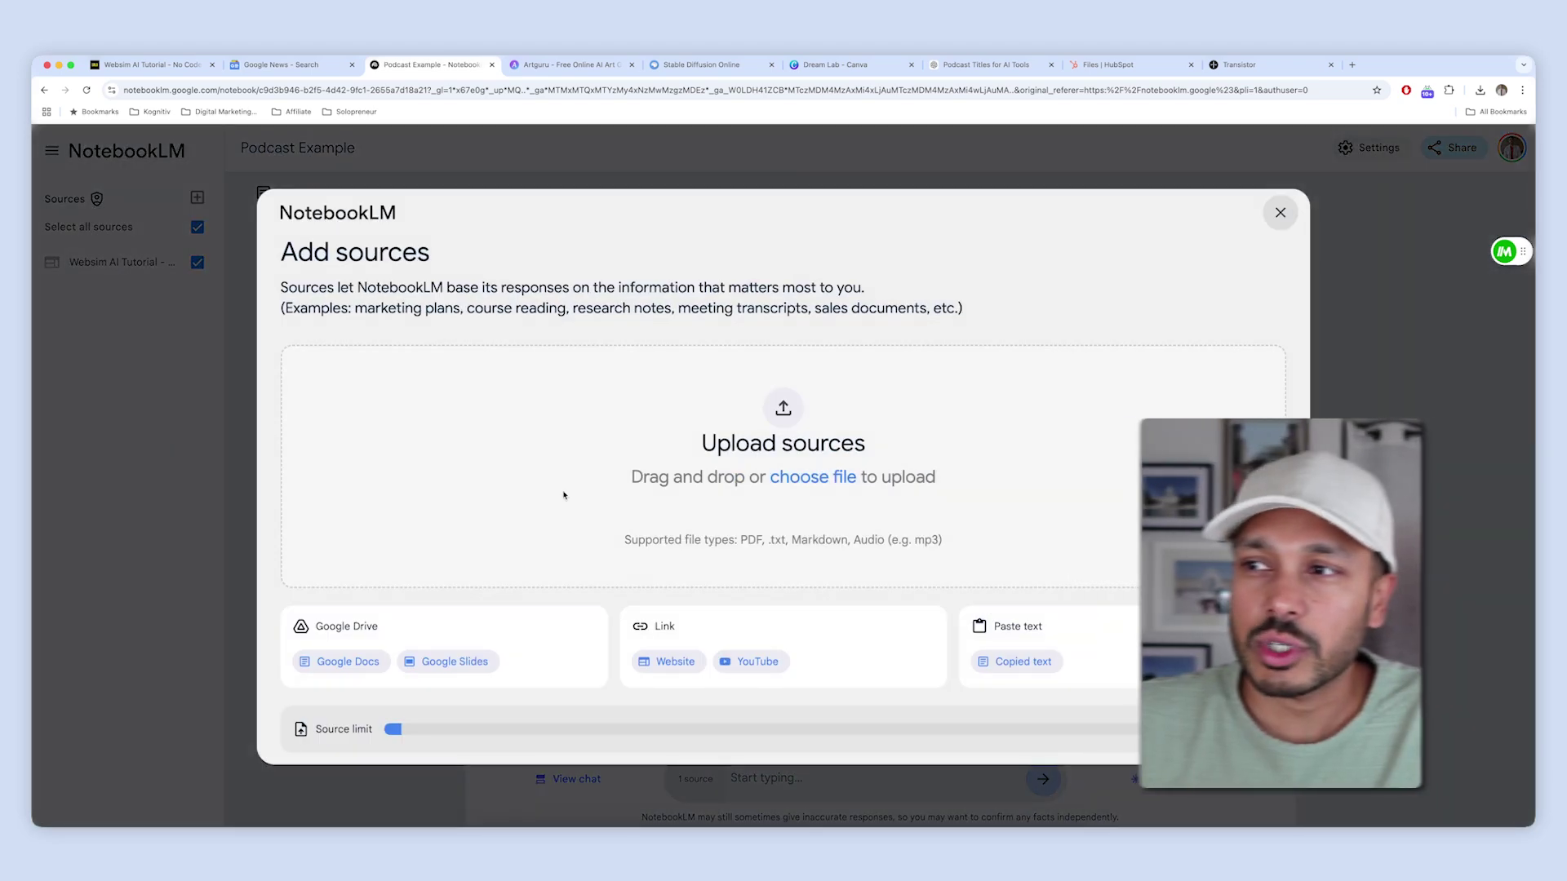
pyautogui.click(751, 661)
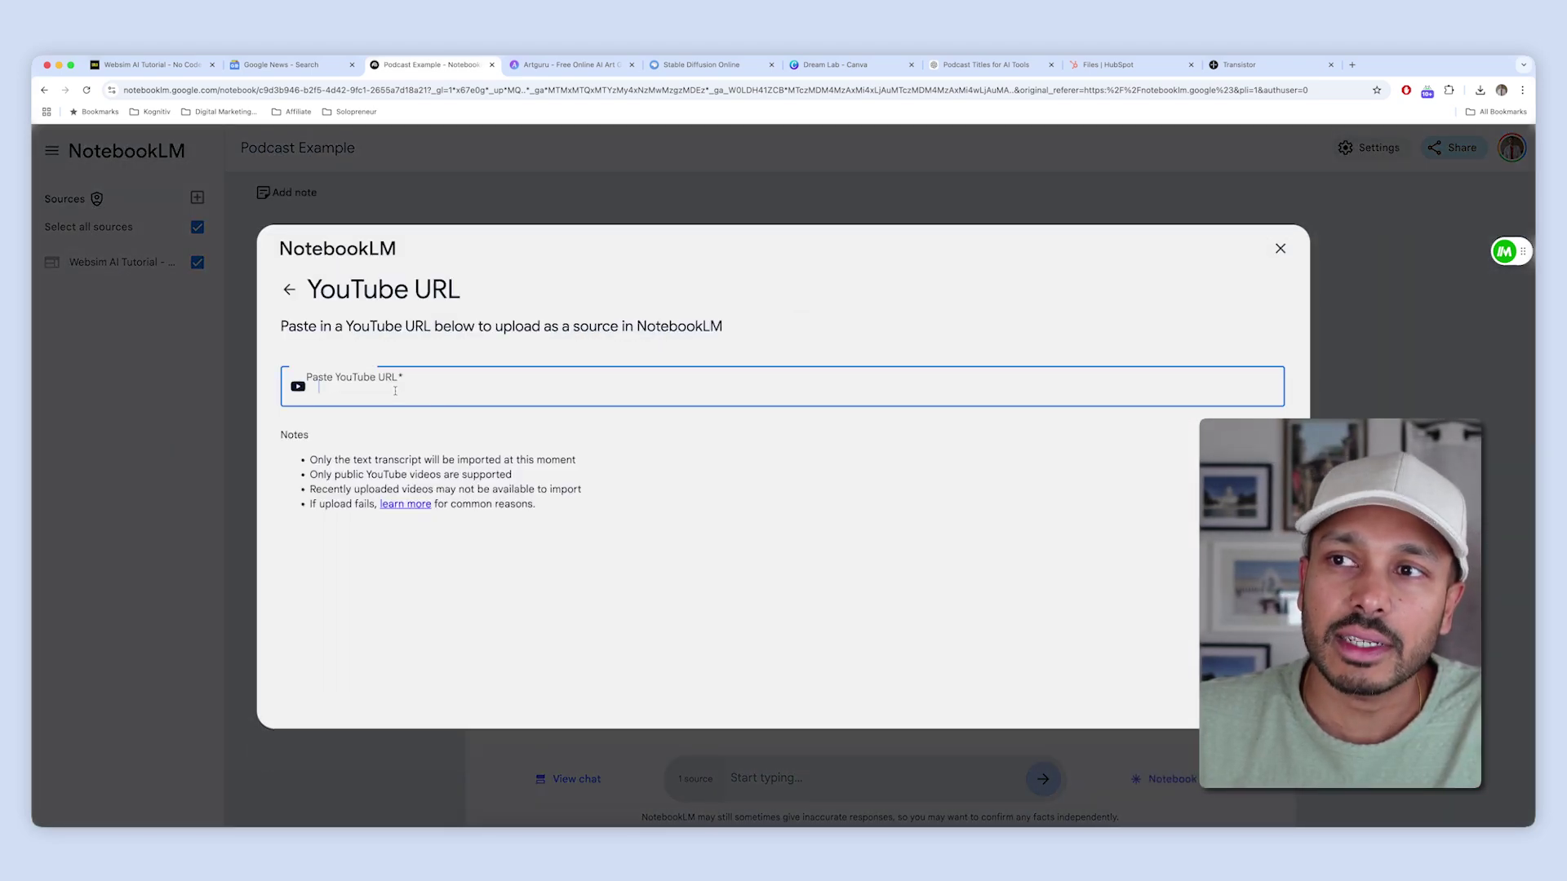
pyautogui.write('https://youtu.be/Sqi-W4Npvbk')
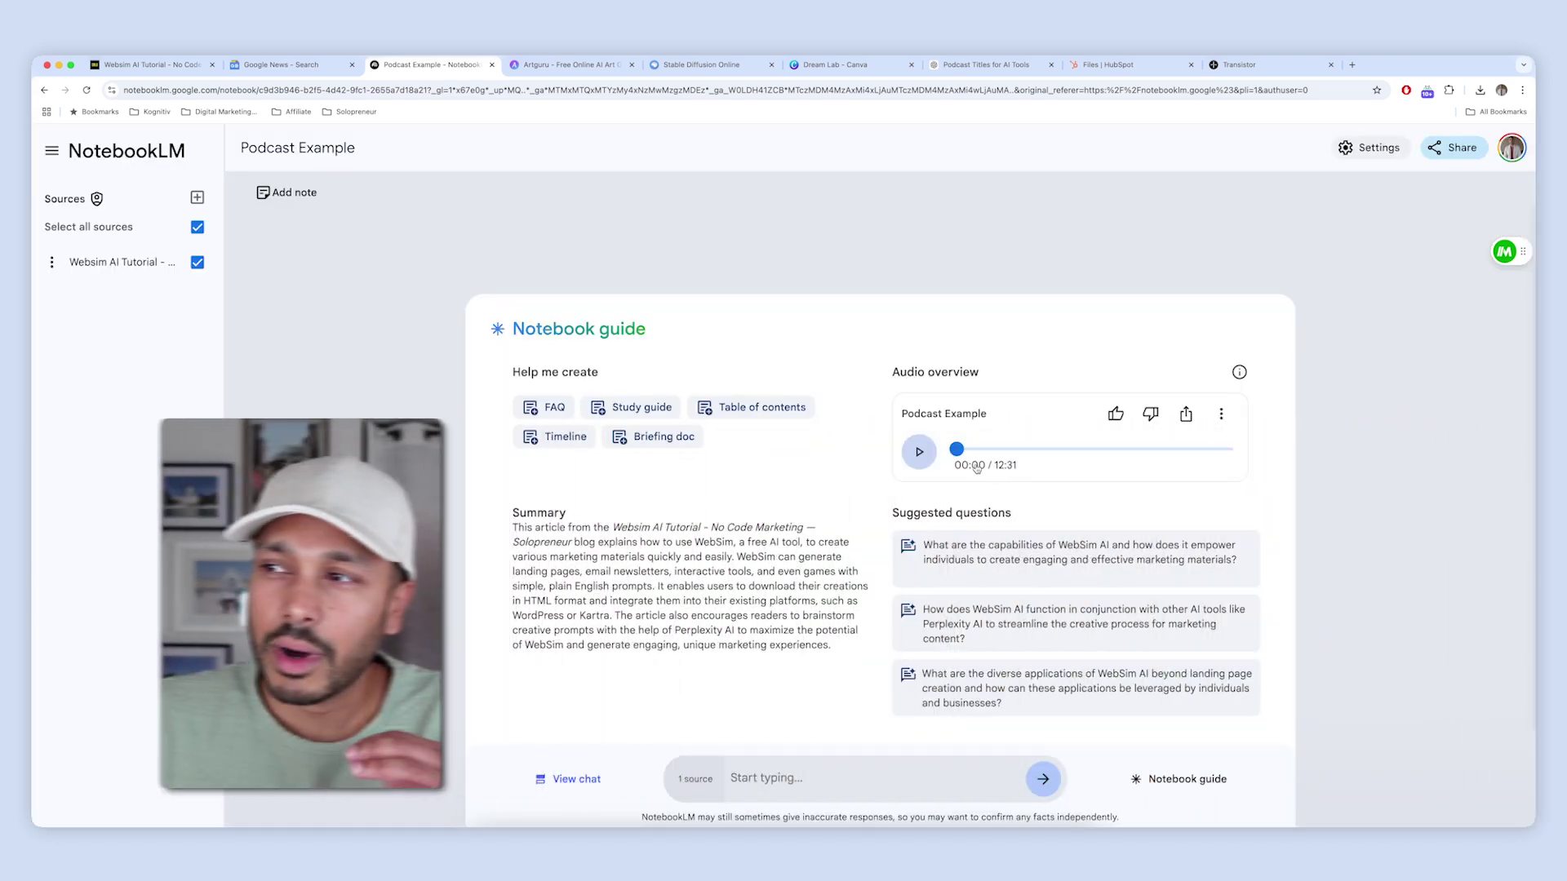
# Play the 12:31 Podcast Example audio overview and pause it at 00:47
pyautogui.click(919, 452)
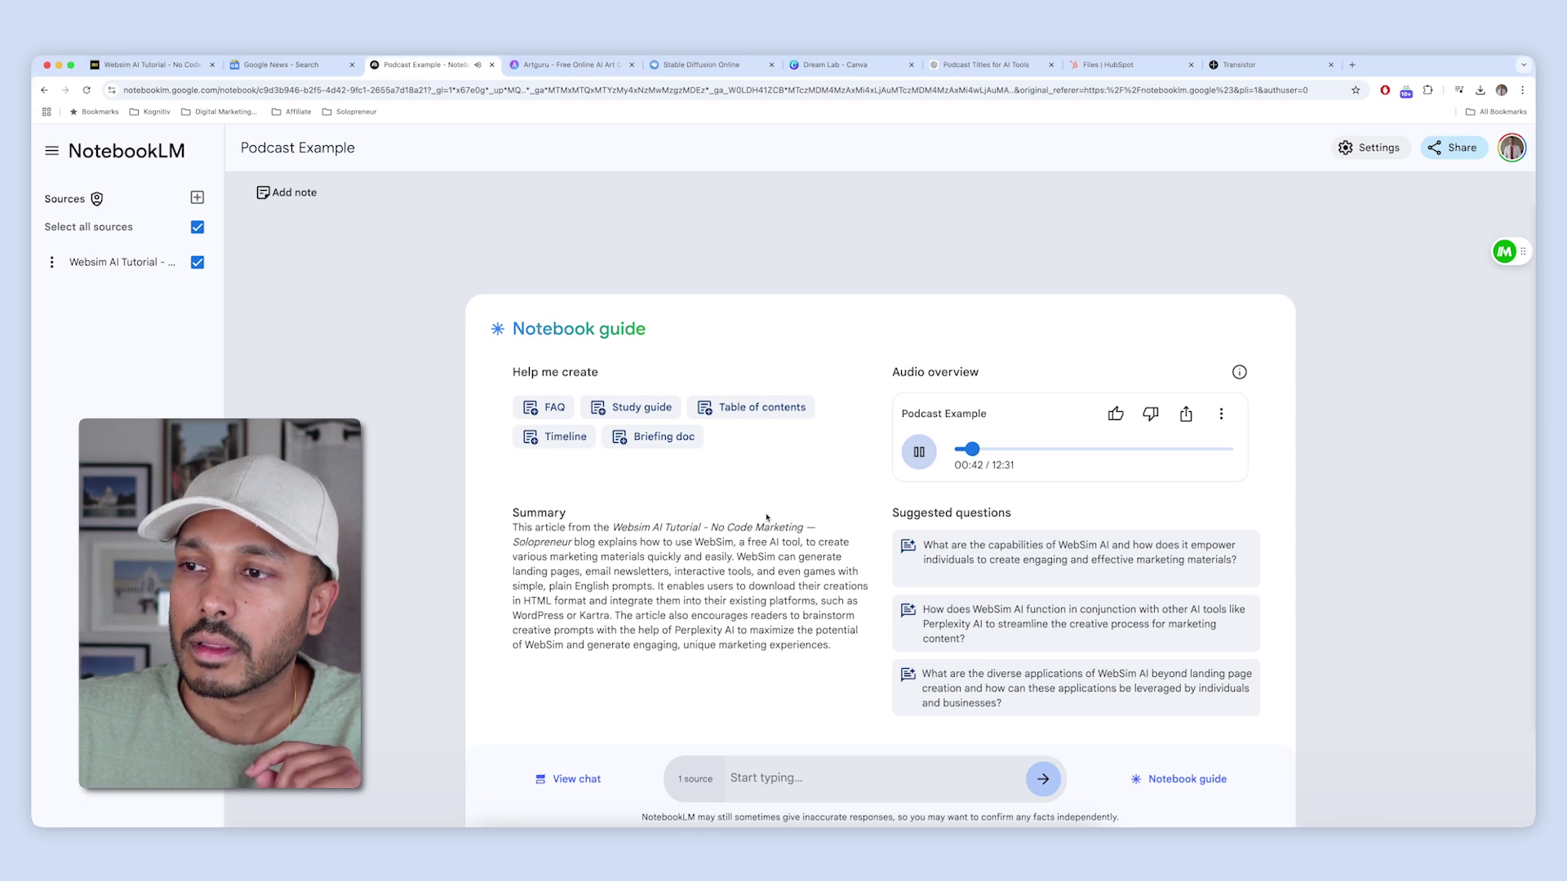
pyautogui.click(921, 453)
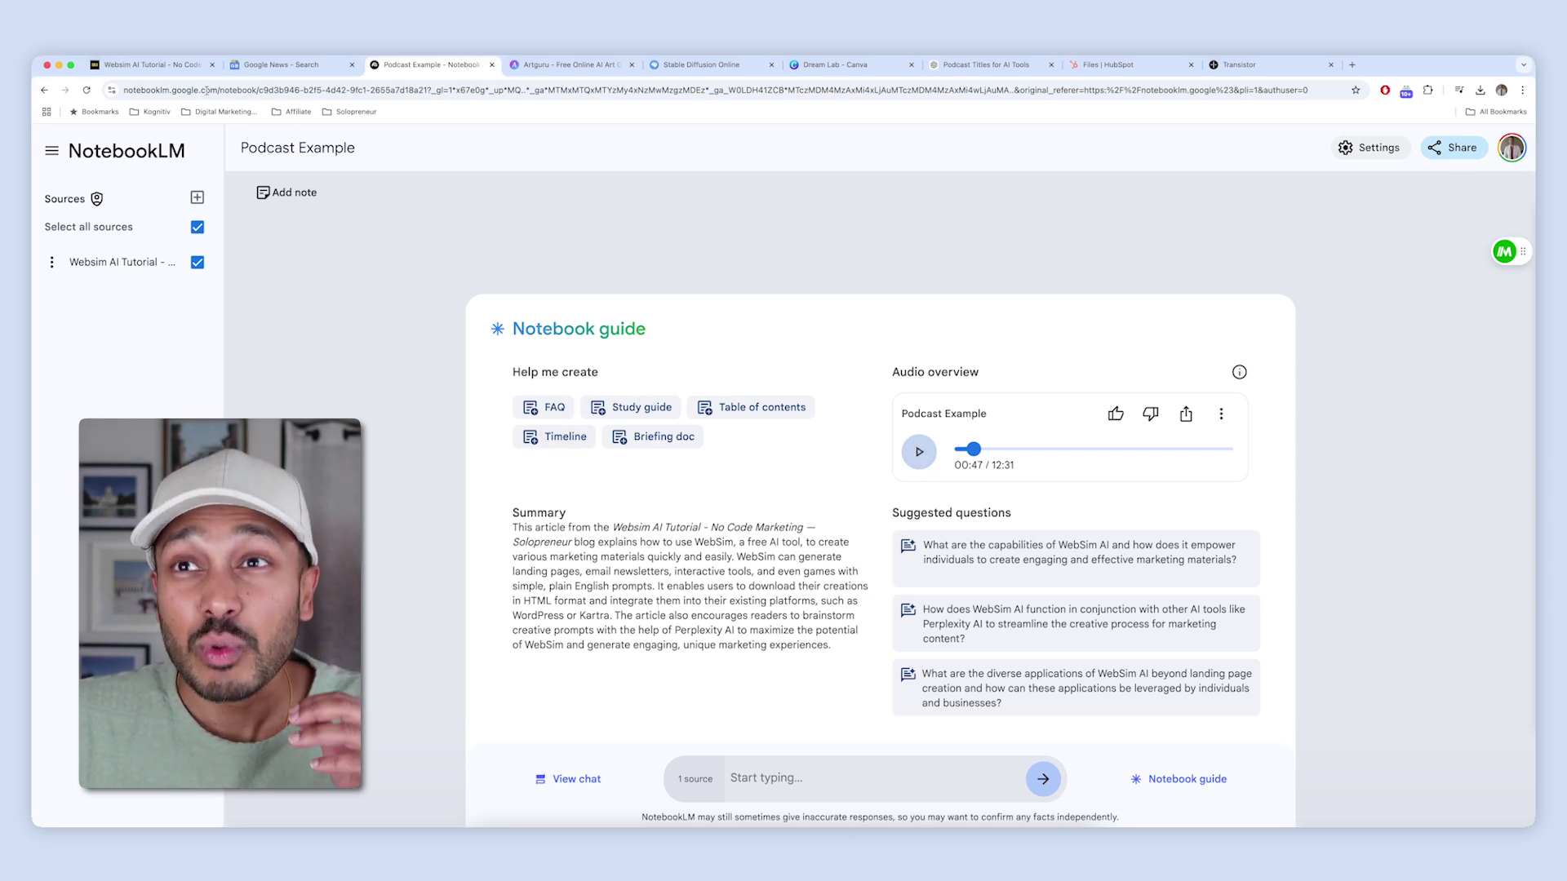
# Scroll through the WebSim article's landing-page sections, then go back to the Podcast Example notebook
pyautogui.click(159, 65)
pyautogui.scroll(-6, 618, 526)
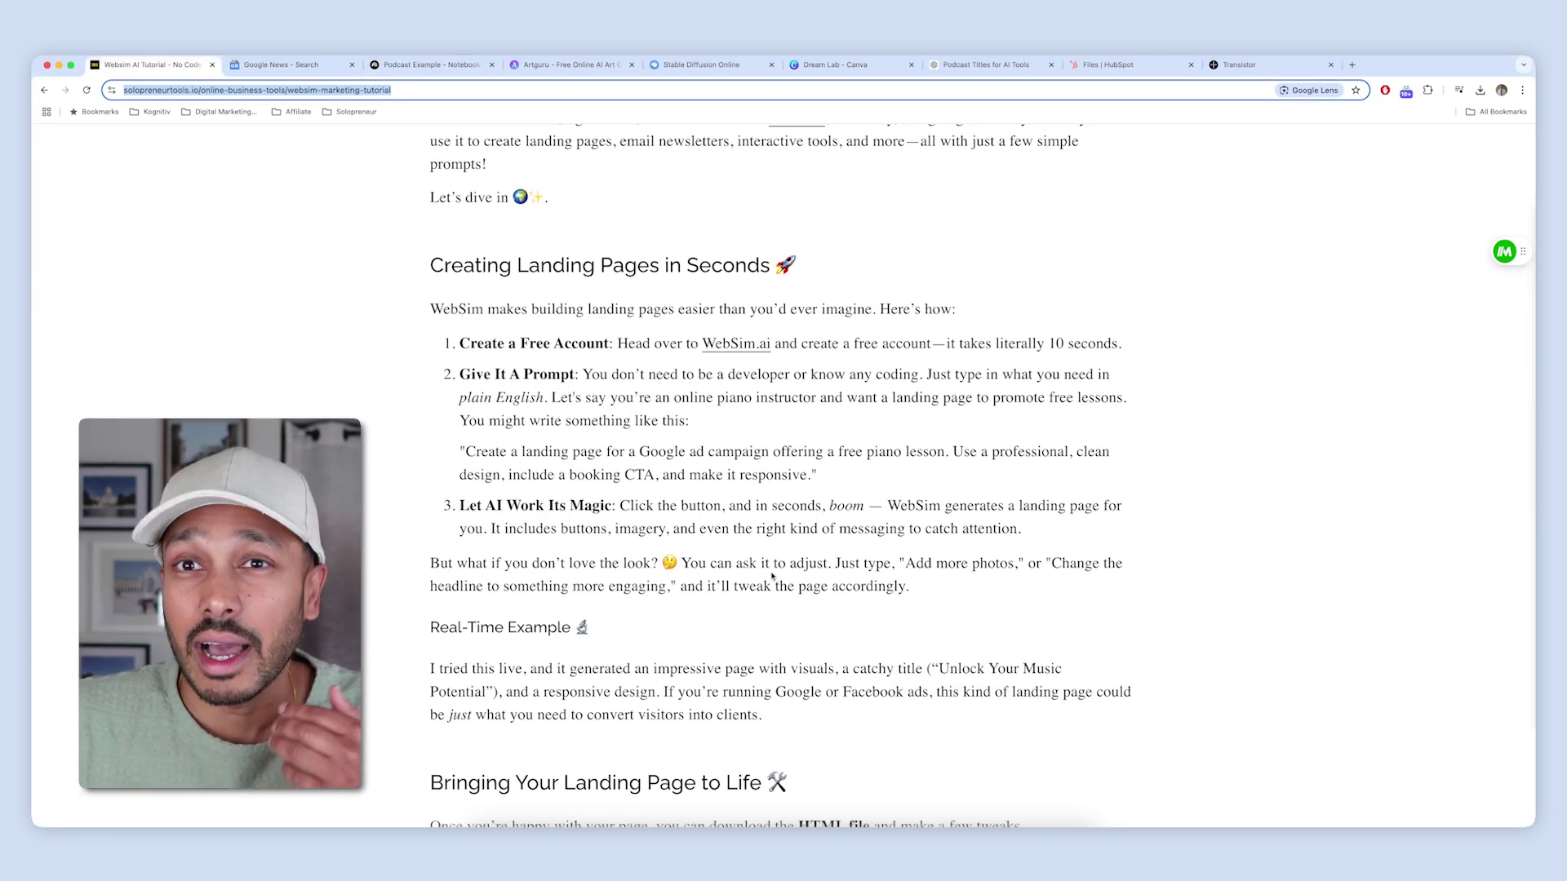
pyautogui.scroll(-4, 772, 577)
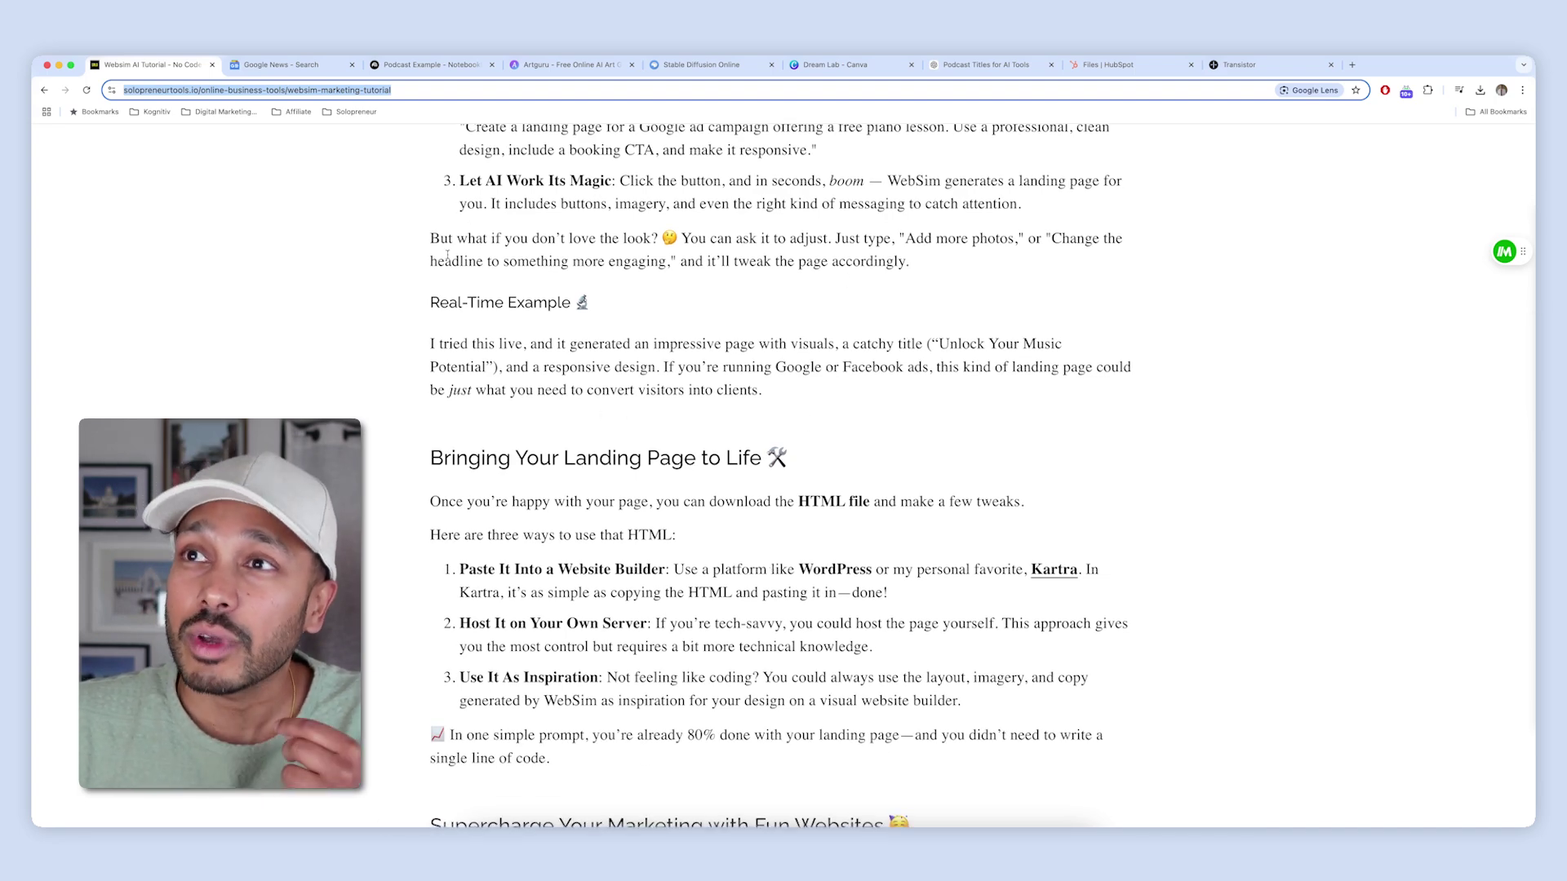
pyautogui.click(431, 65)
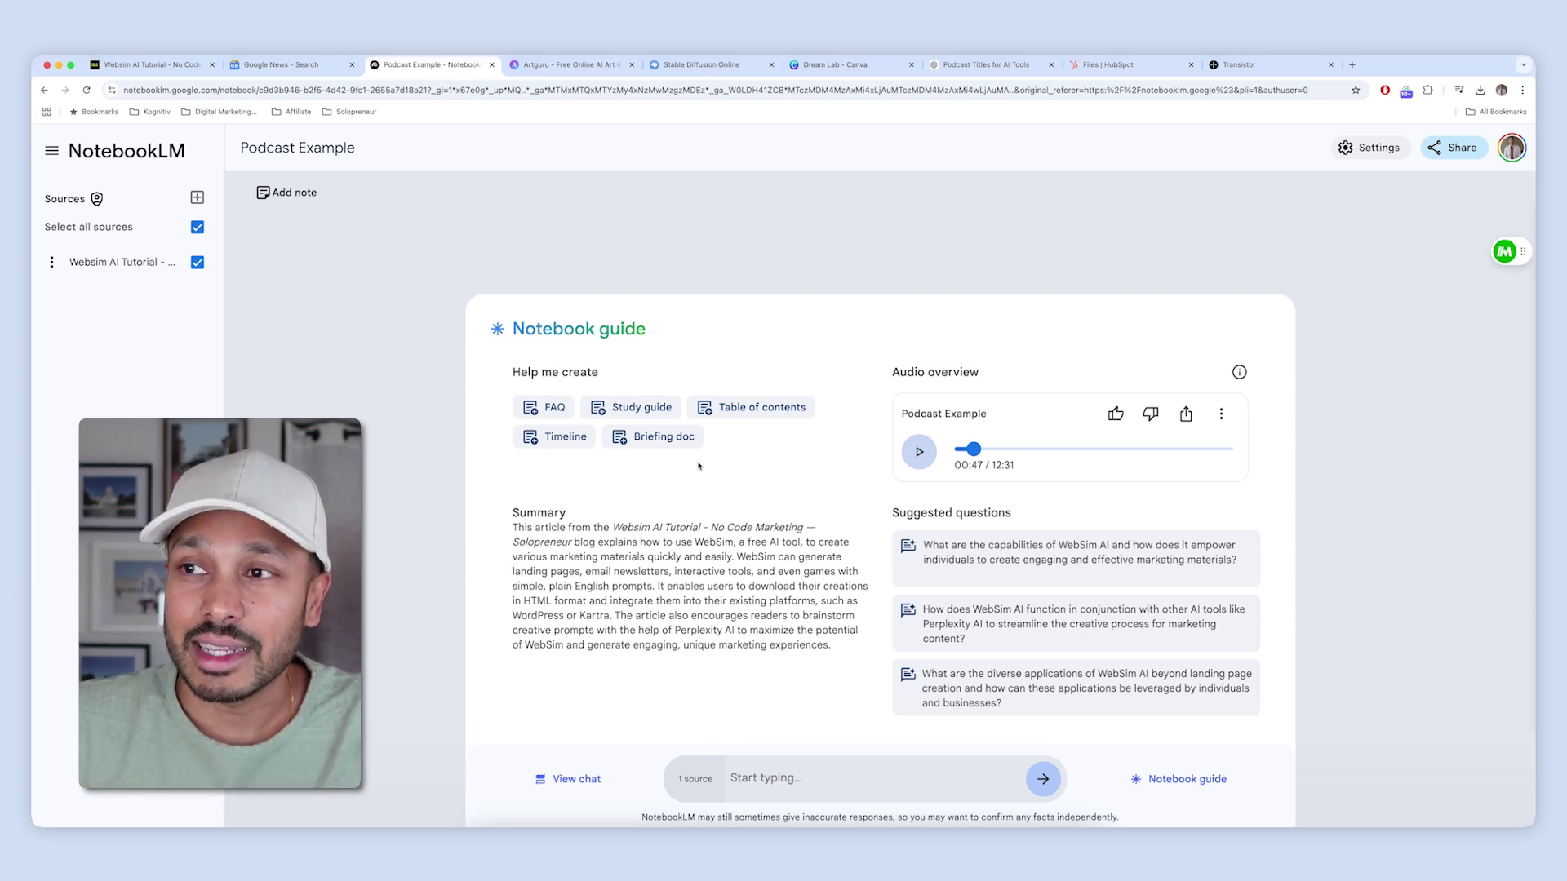
# Download the Podcast Example audio overview as a WAV file from its options menu
pyautogui.click(1222, 414)
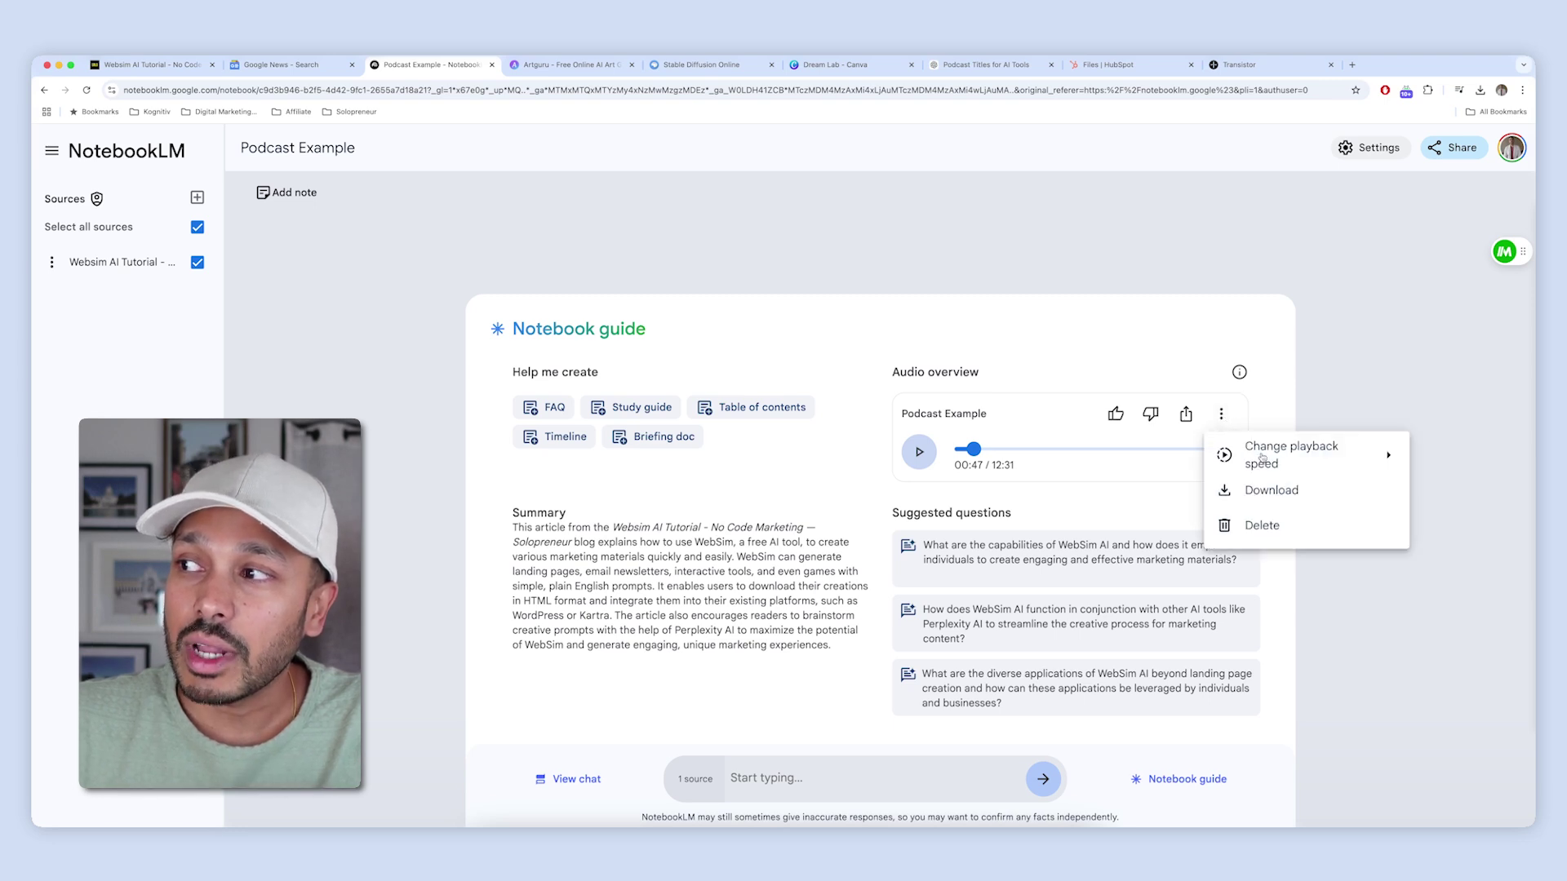
pyautogui.click(1271, 489)
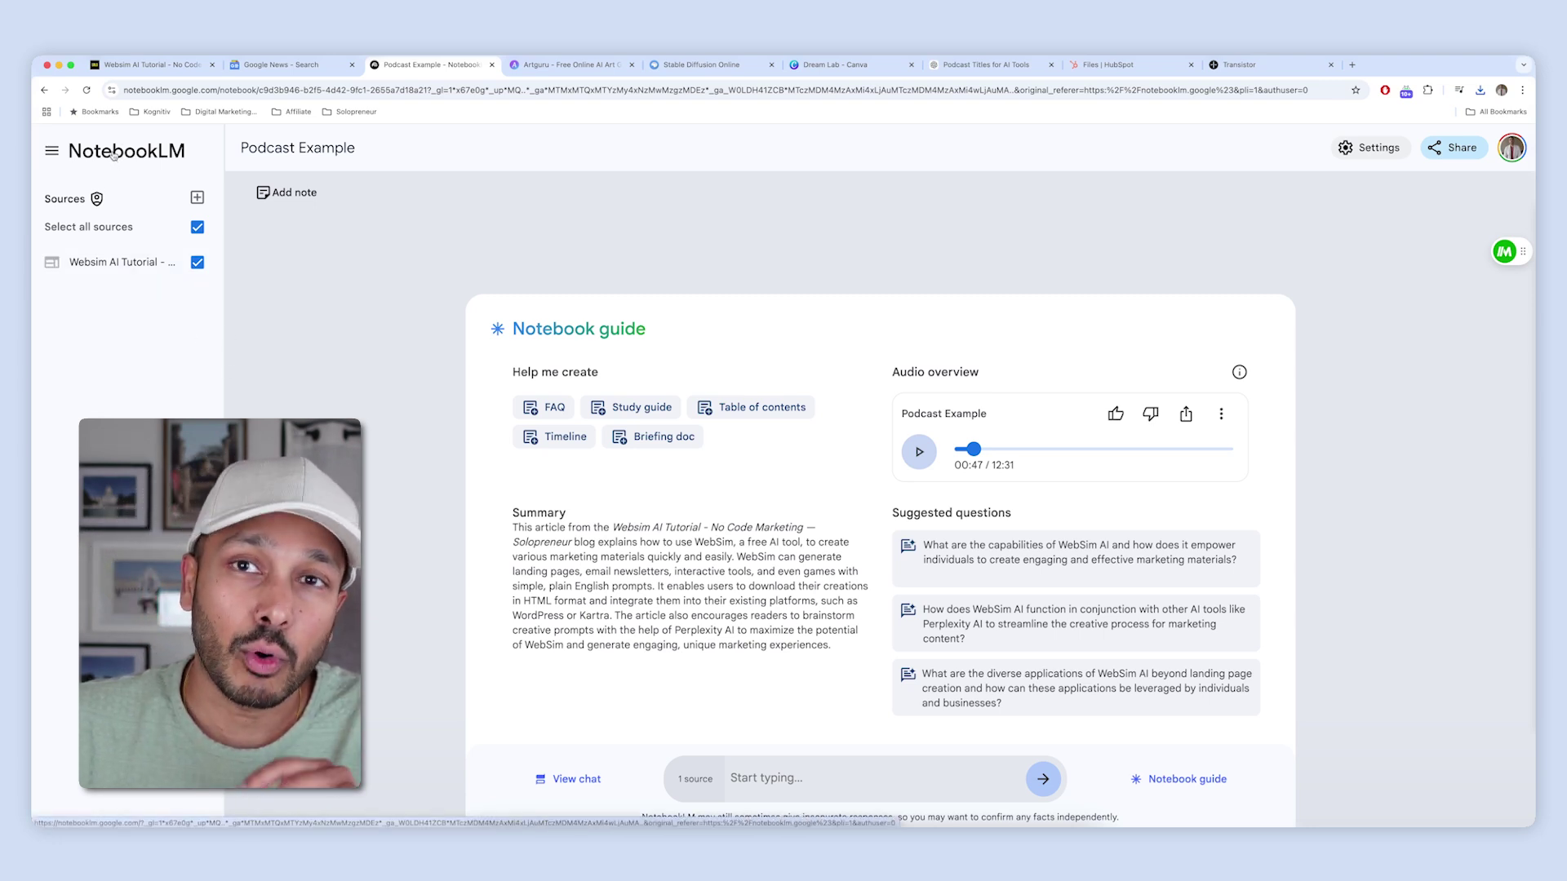
# Open the Kognitiv Marketing Loyalty notebook and view the guides of its first two sources
pyautogui.click(114, 155)
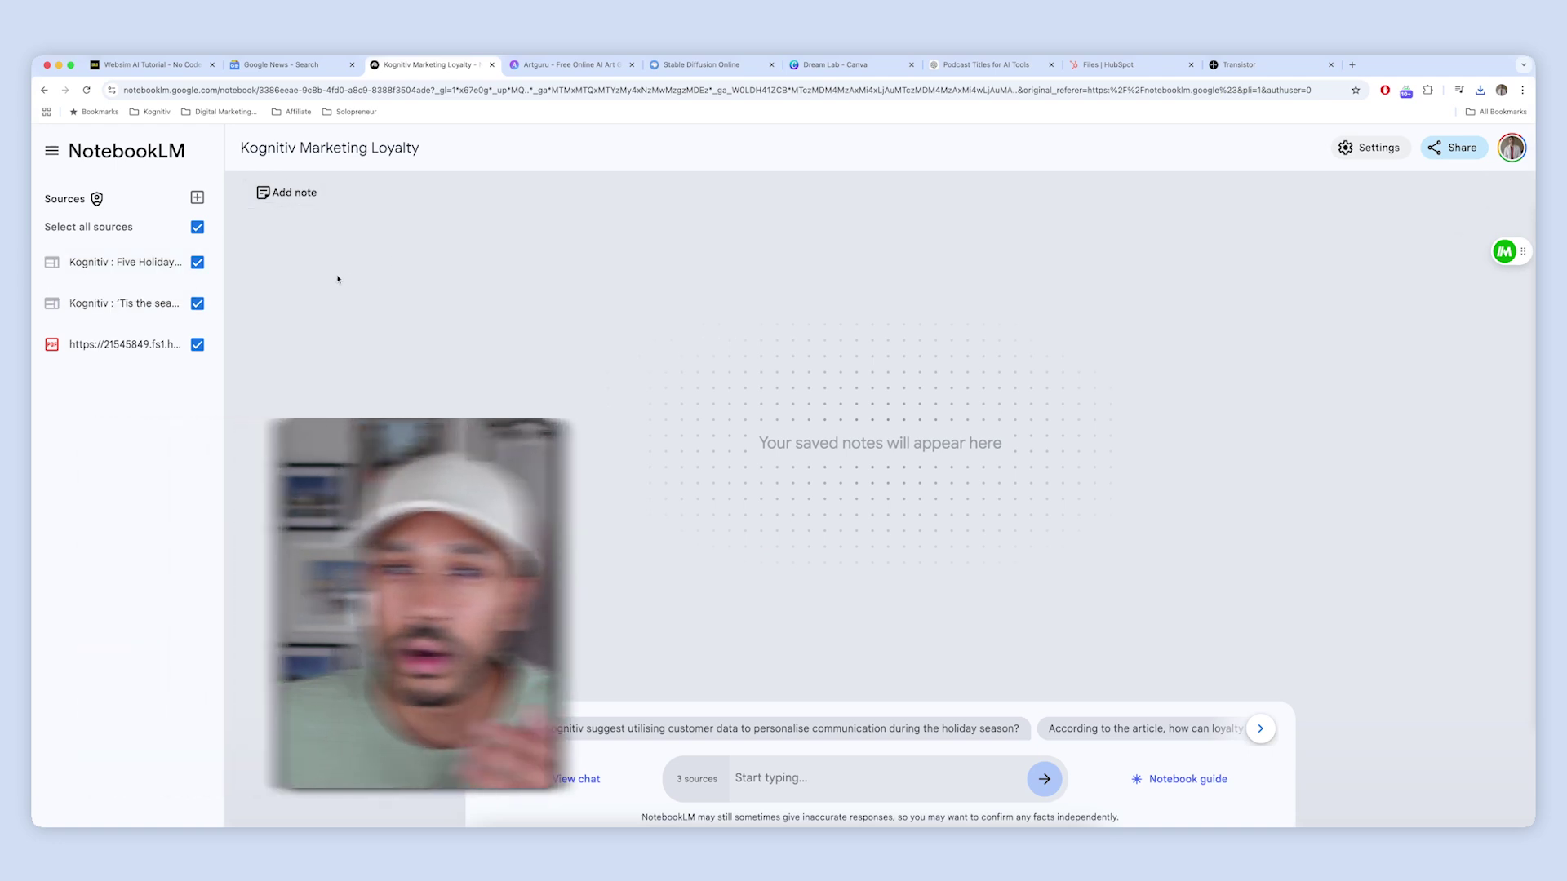
pyautogui.click(131, 269)
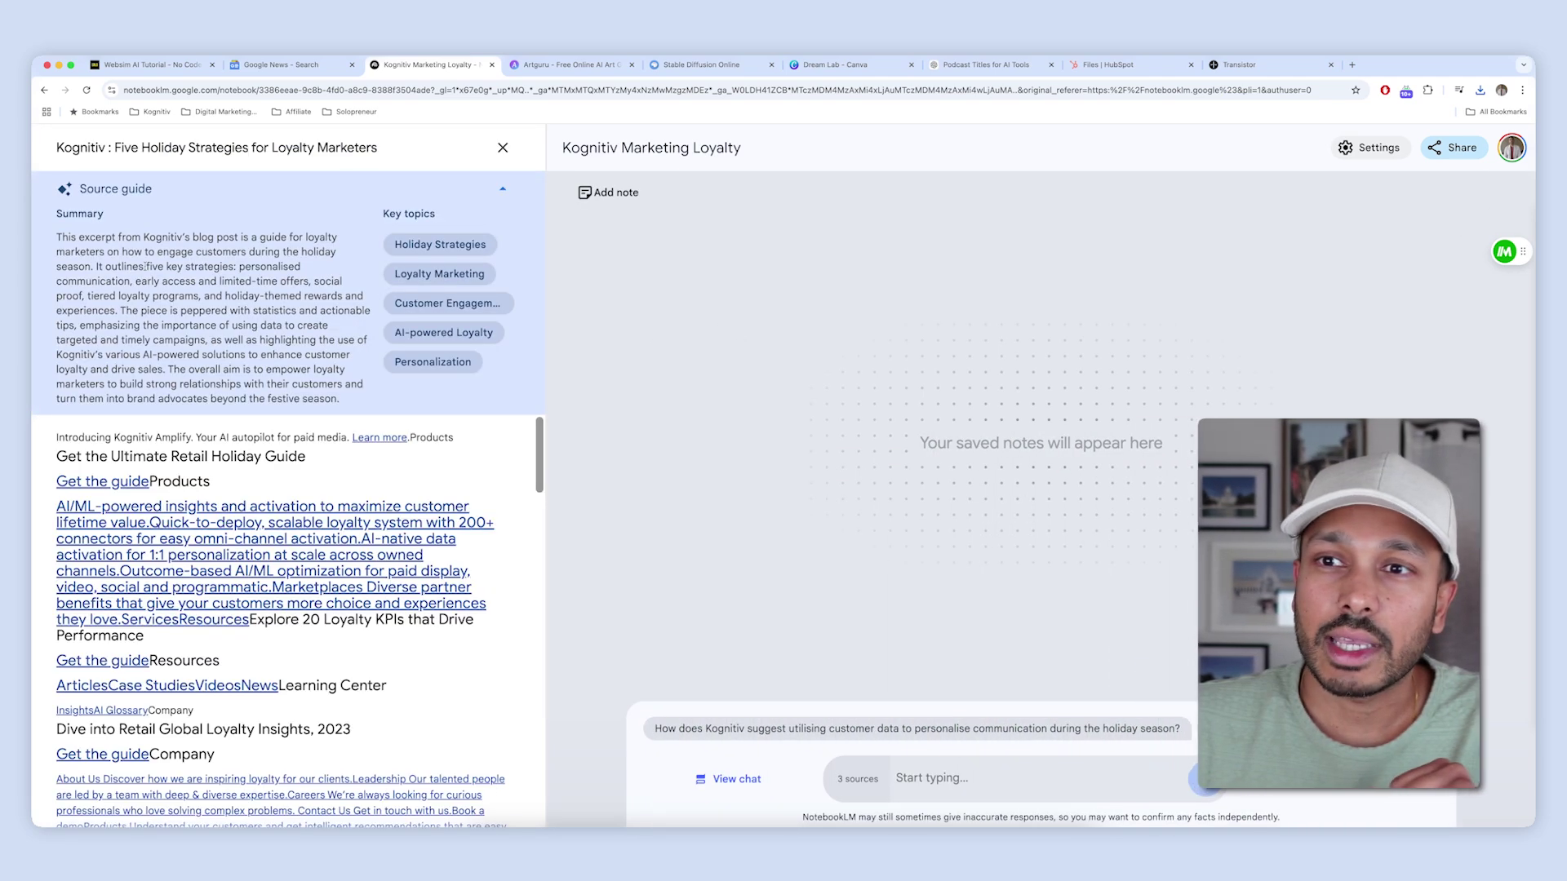
pyautogui.click(503, 147)
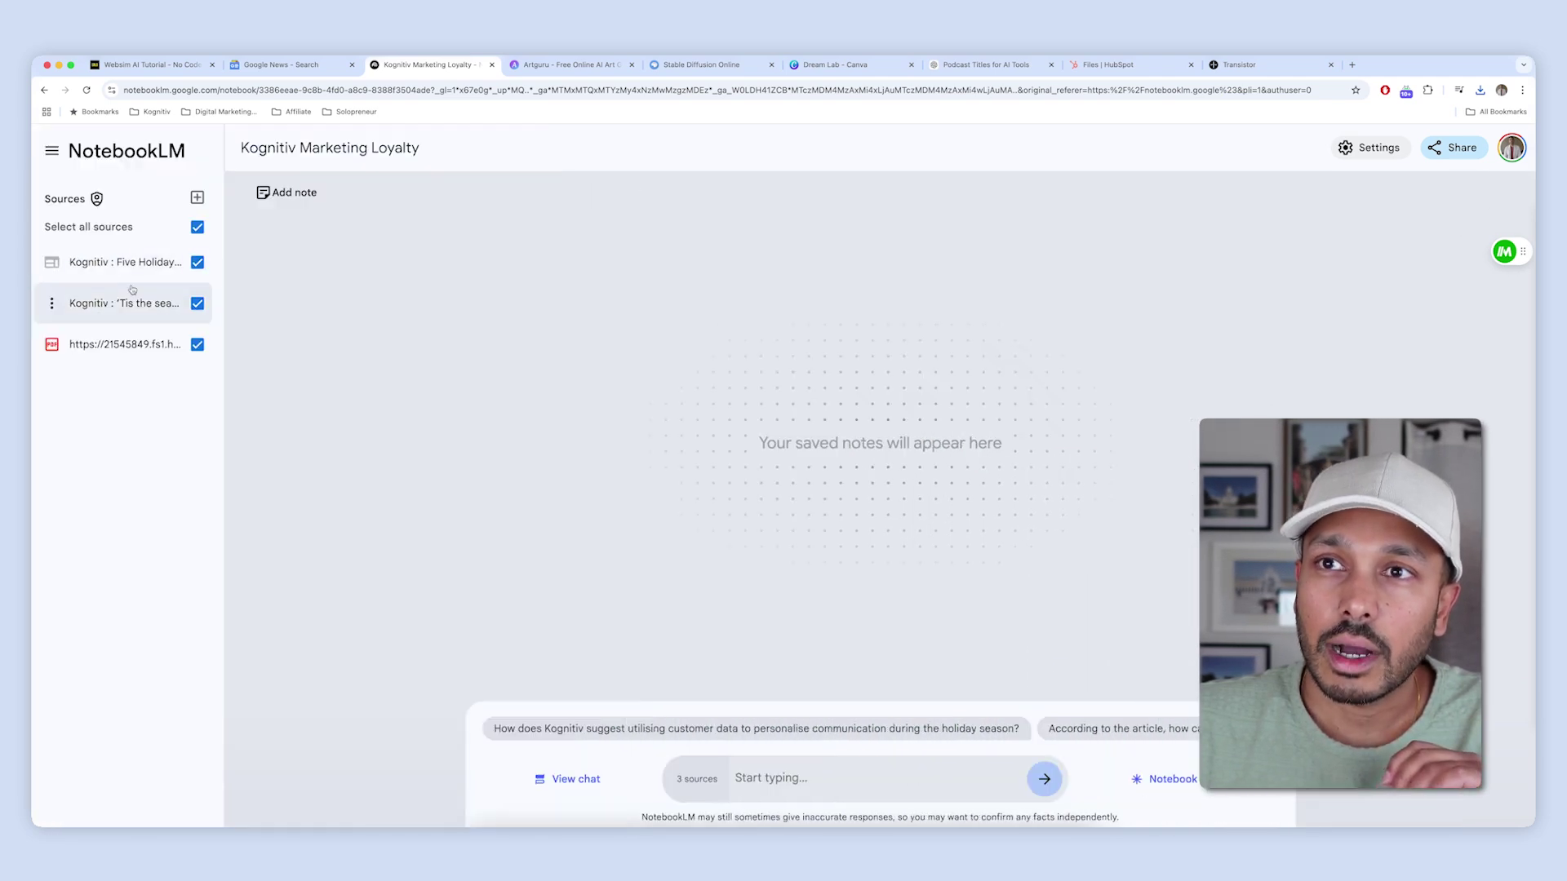
pyautogui.click(188, 292)
pyautogui.click(503, 147)
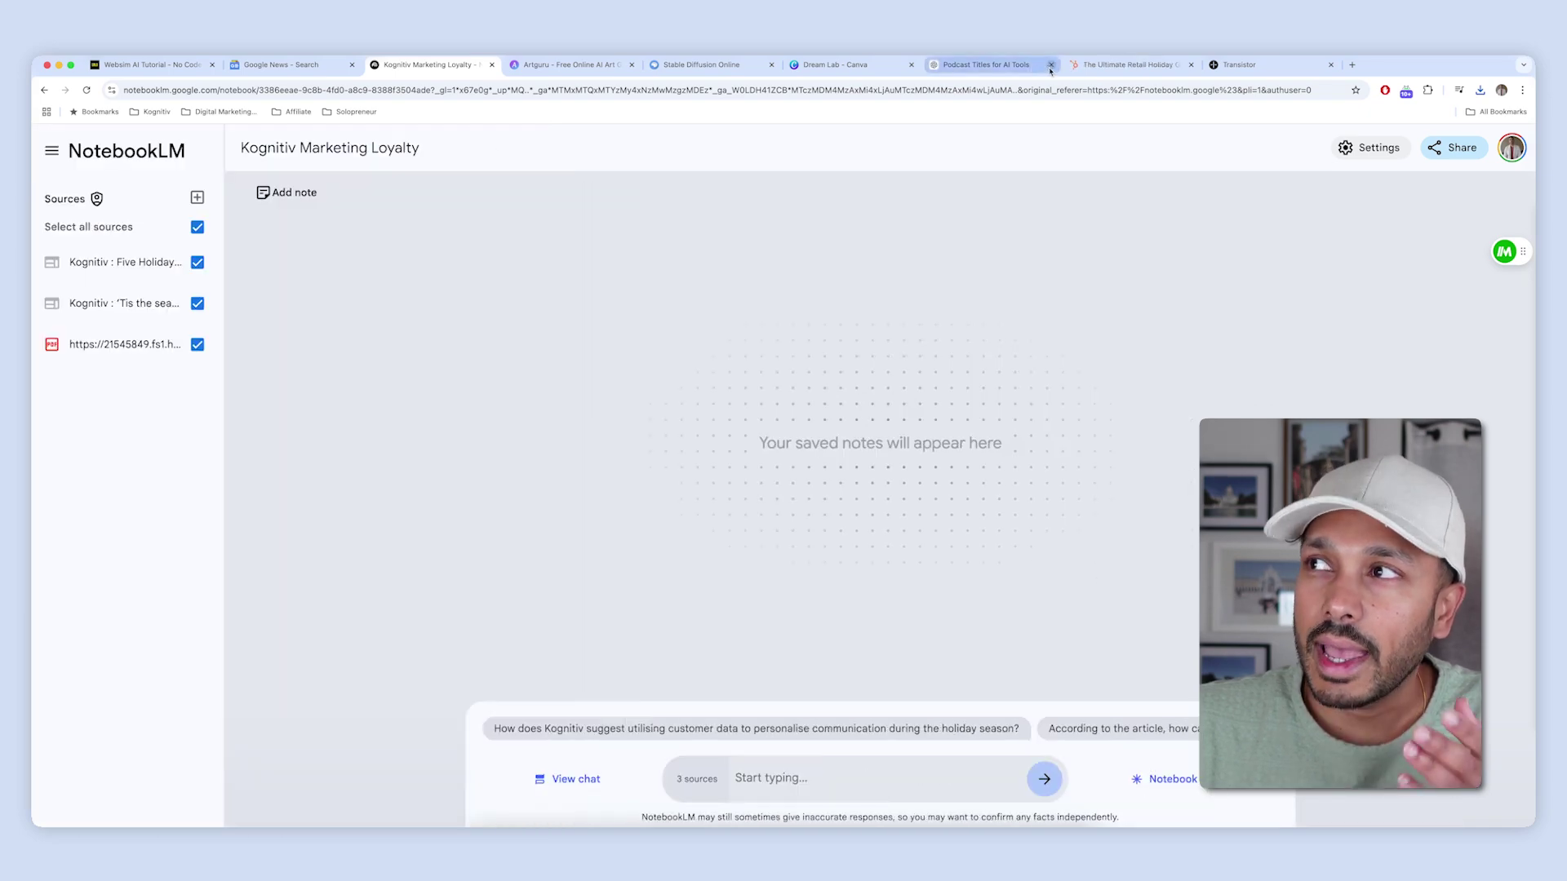
# Open the Retail Holiday Guide PDF and scroll through its pages
pyautogui.click(1088, 66)
pyautogui.scroll(-20, 730, 429)
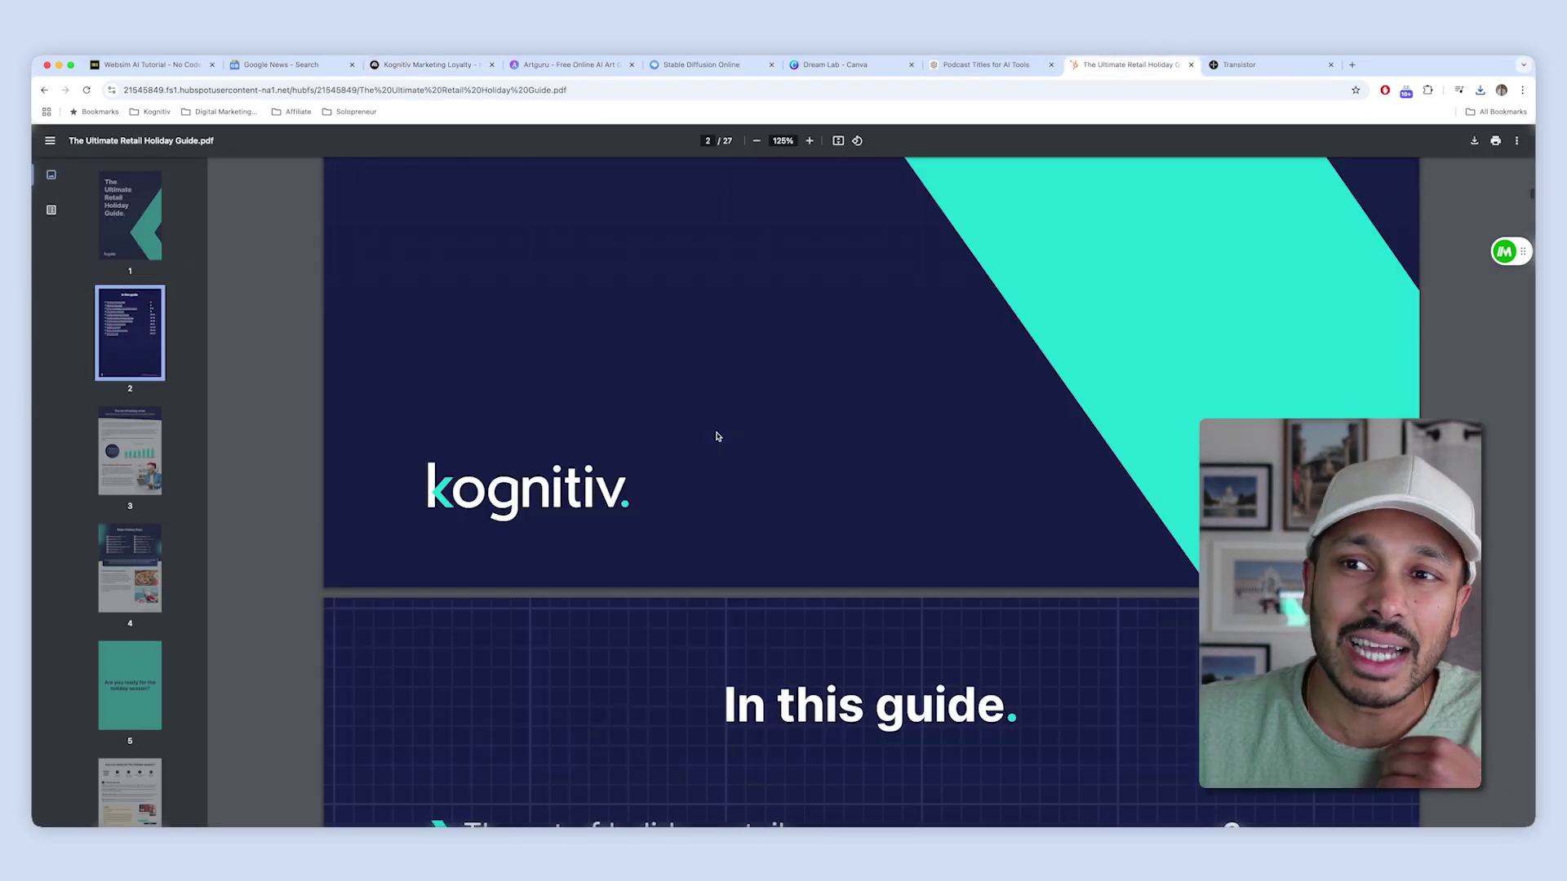
pyautogui.scroll(-15, 716, 434)
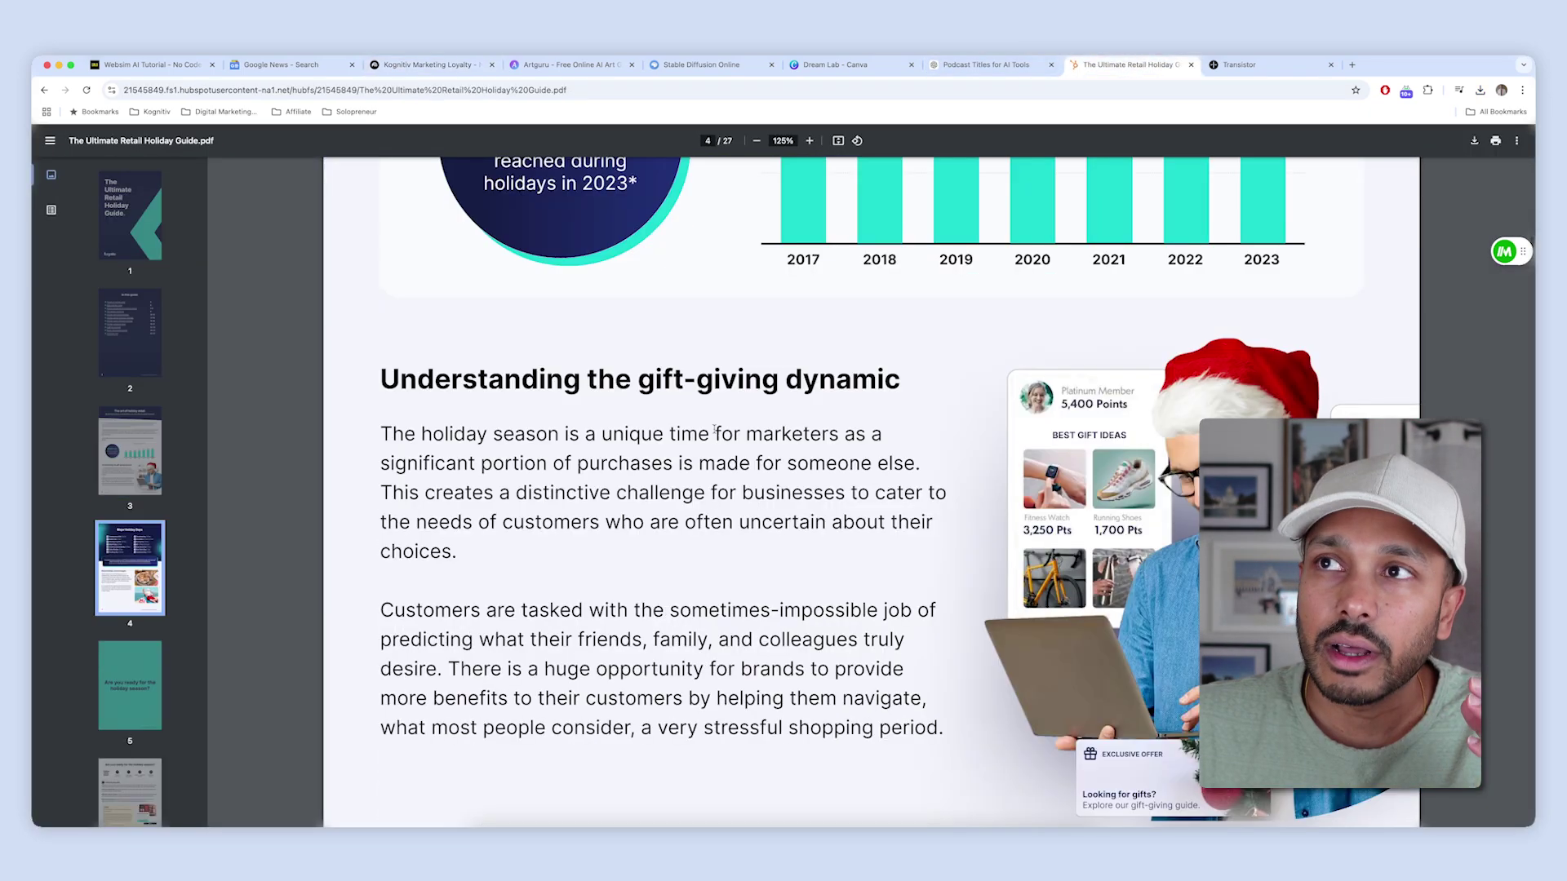
pyautogui.scroll(-15, 710, 437)
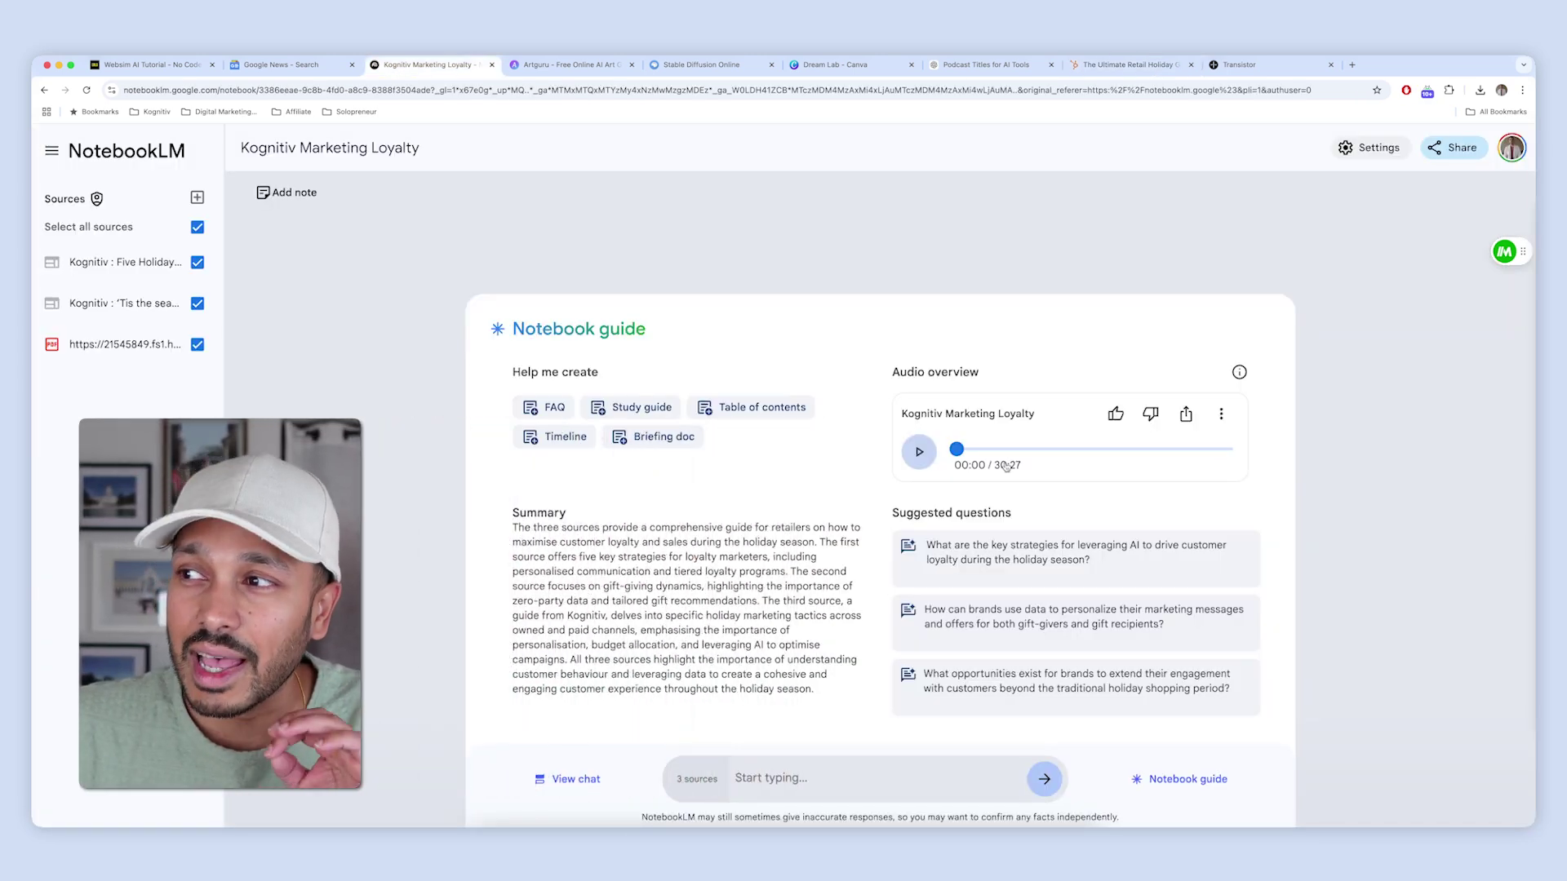
# Play the Kognitiv Marketing Loyalty audio overview and pause it at 00:20
pyautogui.click(916, 449)
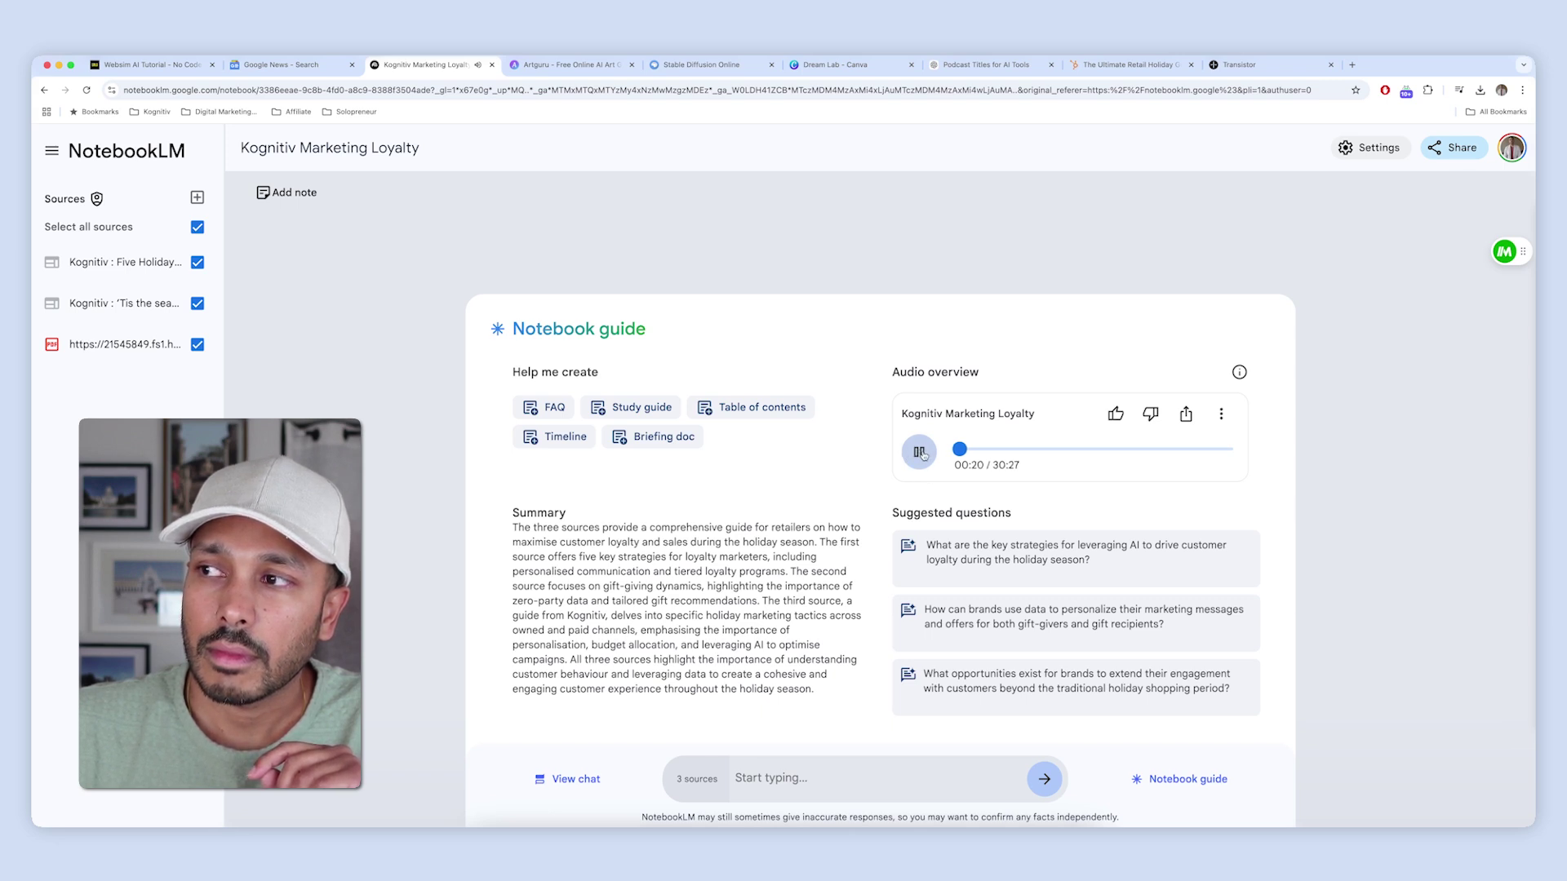
pyautogui.click(921, 453)
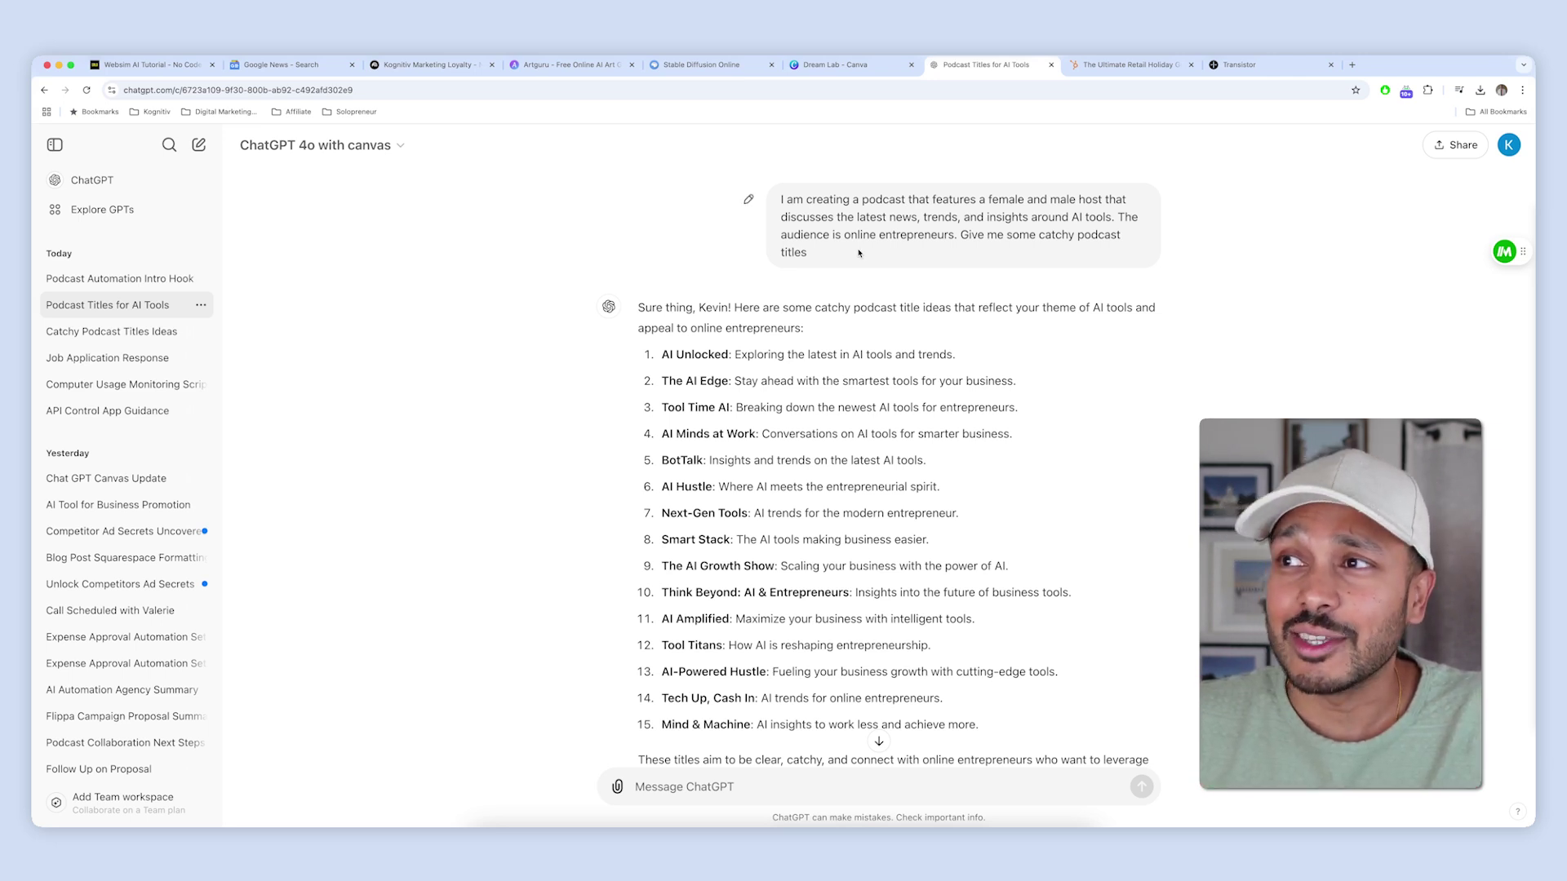
# Highlight the 'The AI Edge' title and its tagline among ChatGPT's suggested podcast names
pyautogui.moveTo(856, 259); pyautogui.dragTo(793, 199)
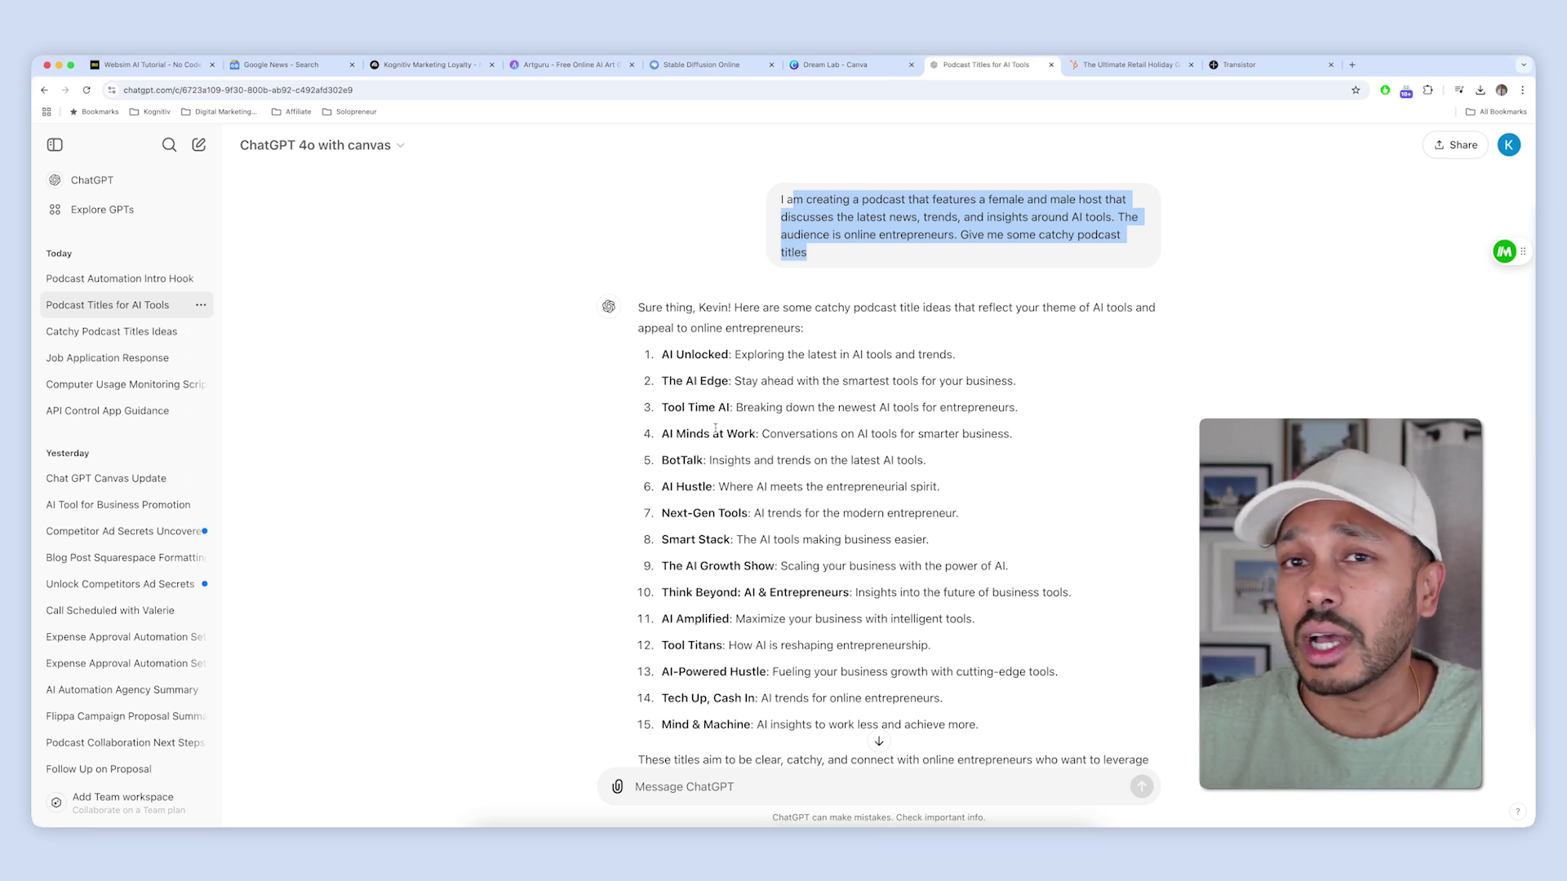
pyautogui.click(702, 383)
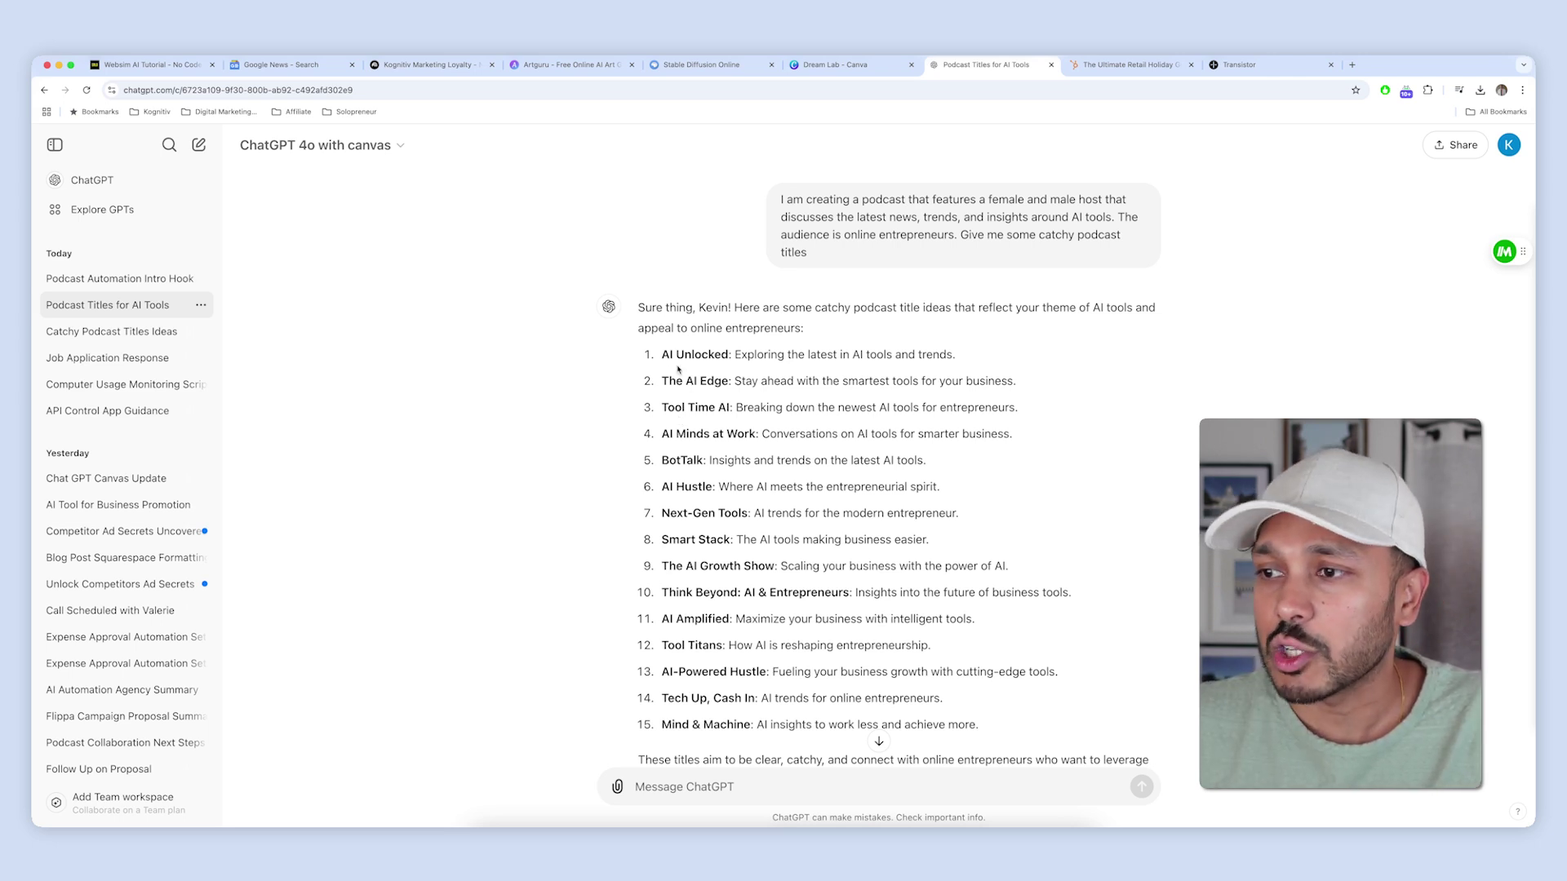
pyautogui.moveTo(1017, 381); pyautogui.dragTo(662, 384)
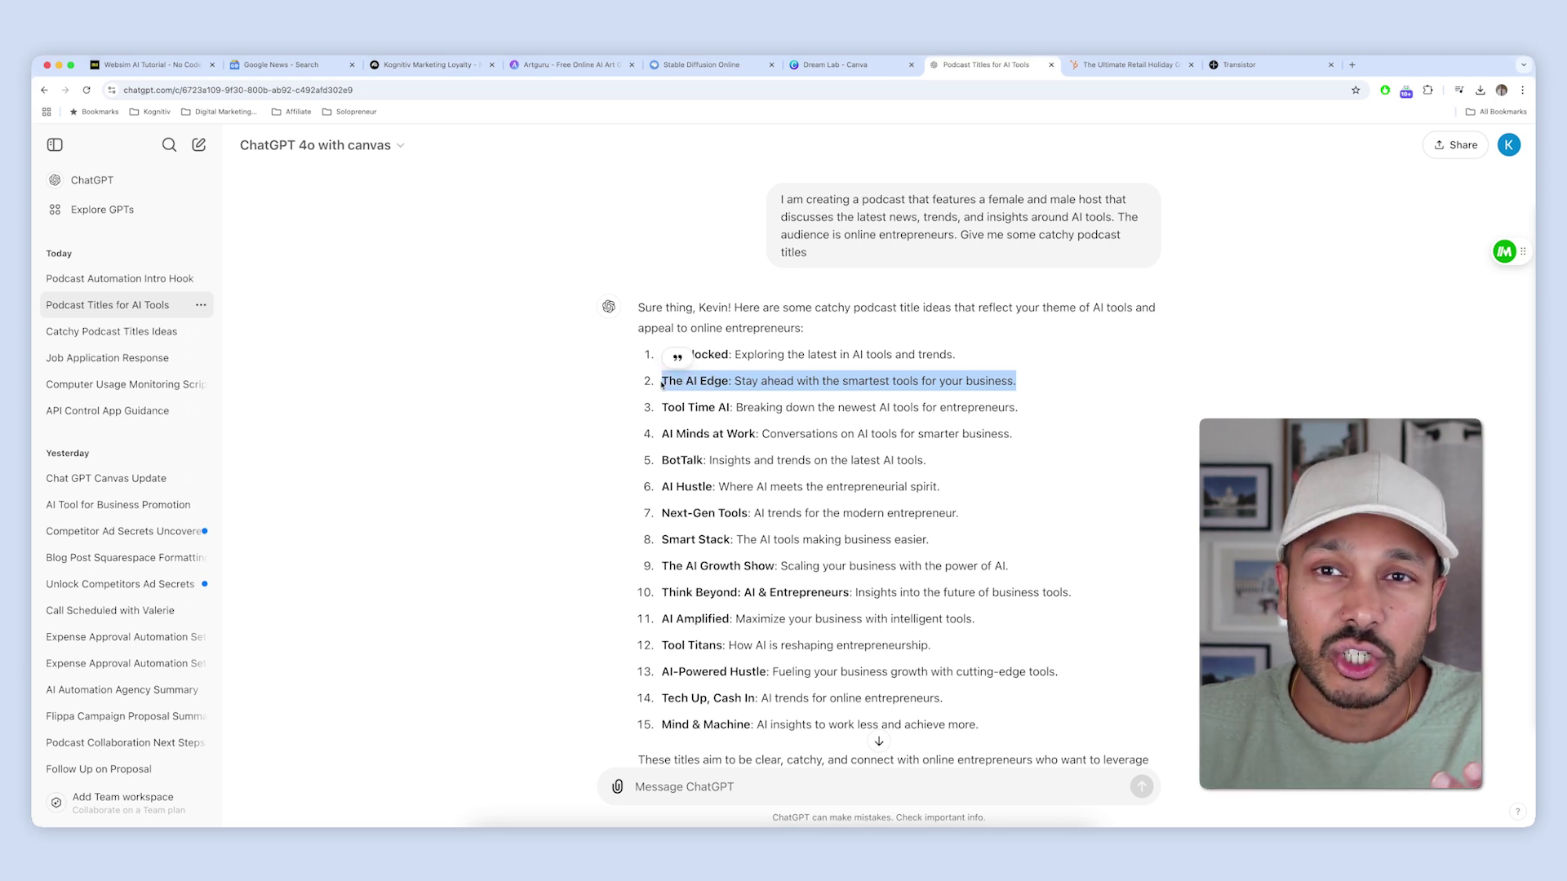
pyautogui.click(563, 64)
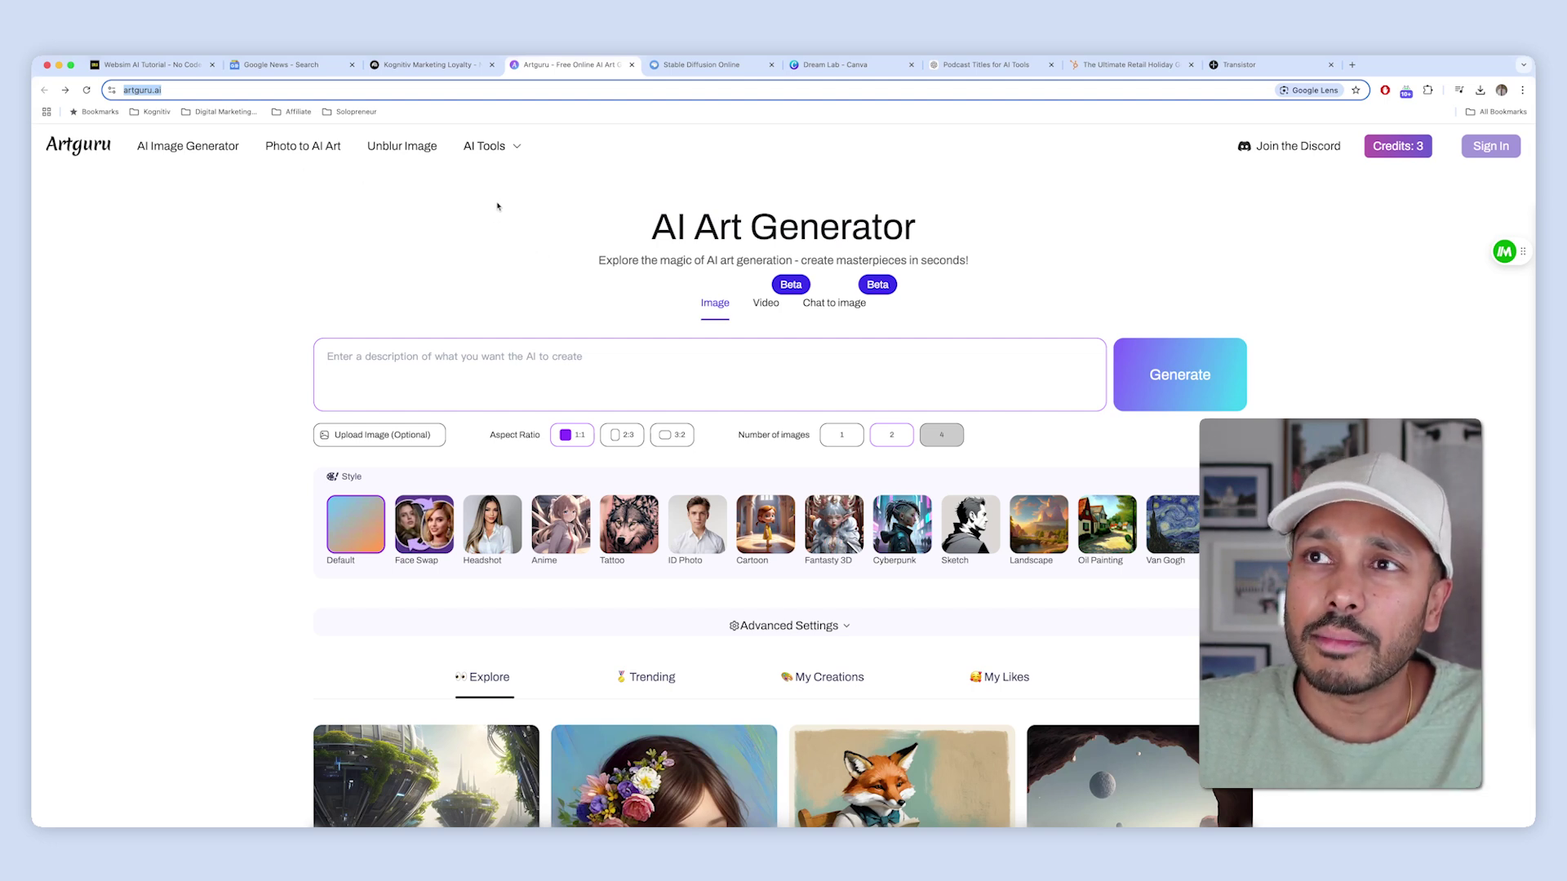
# Generate a Photograph-style image in Stable Diffusion Online from 'a female poccast host, late 20s'
pyautogui.click(703, 65)
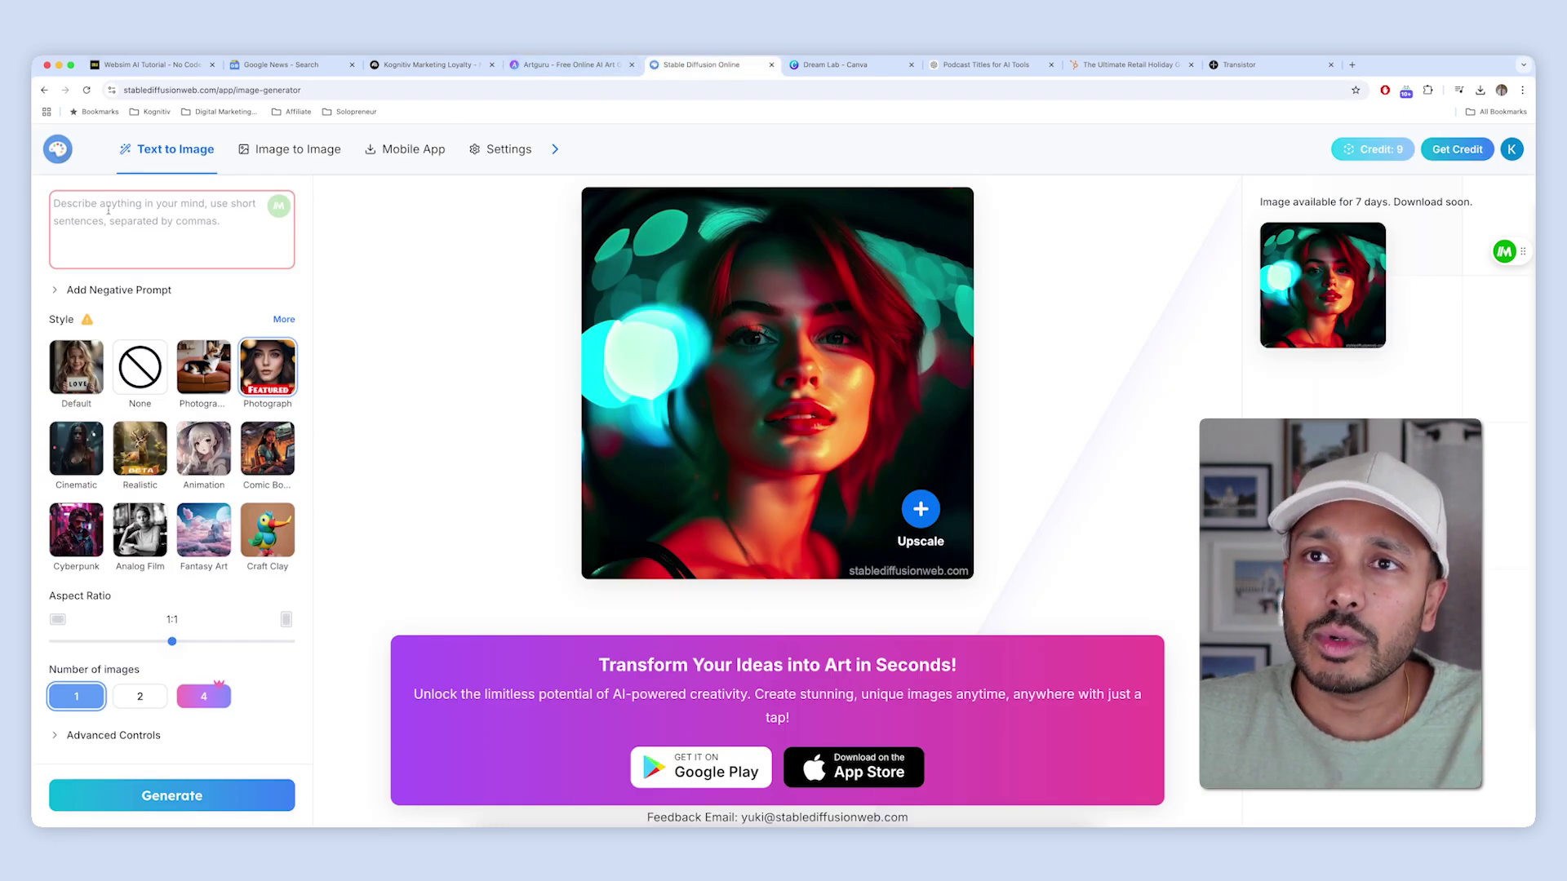
pyautogui.write('a fe')
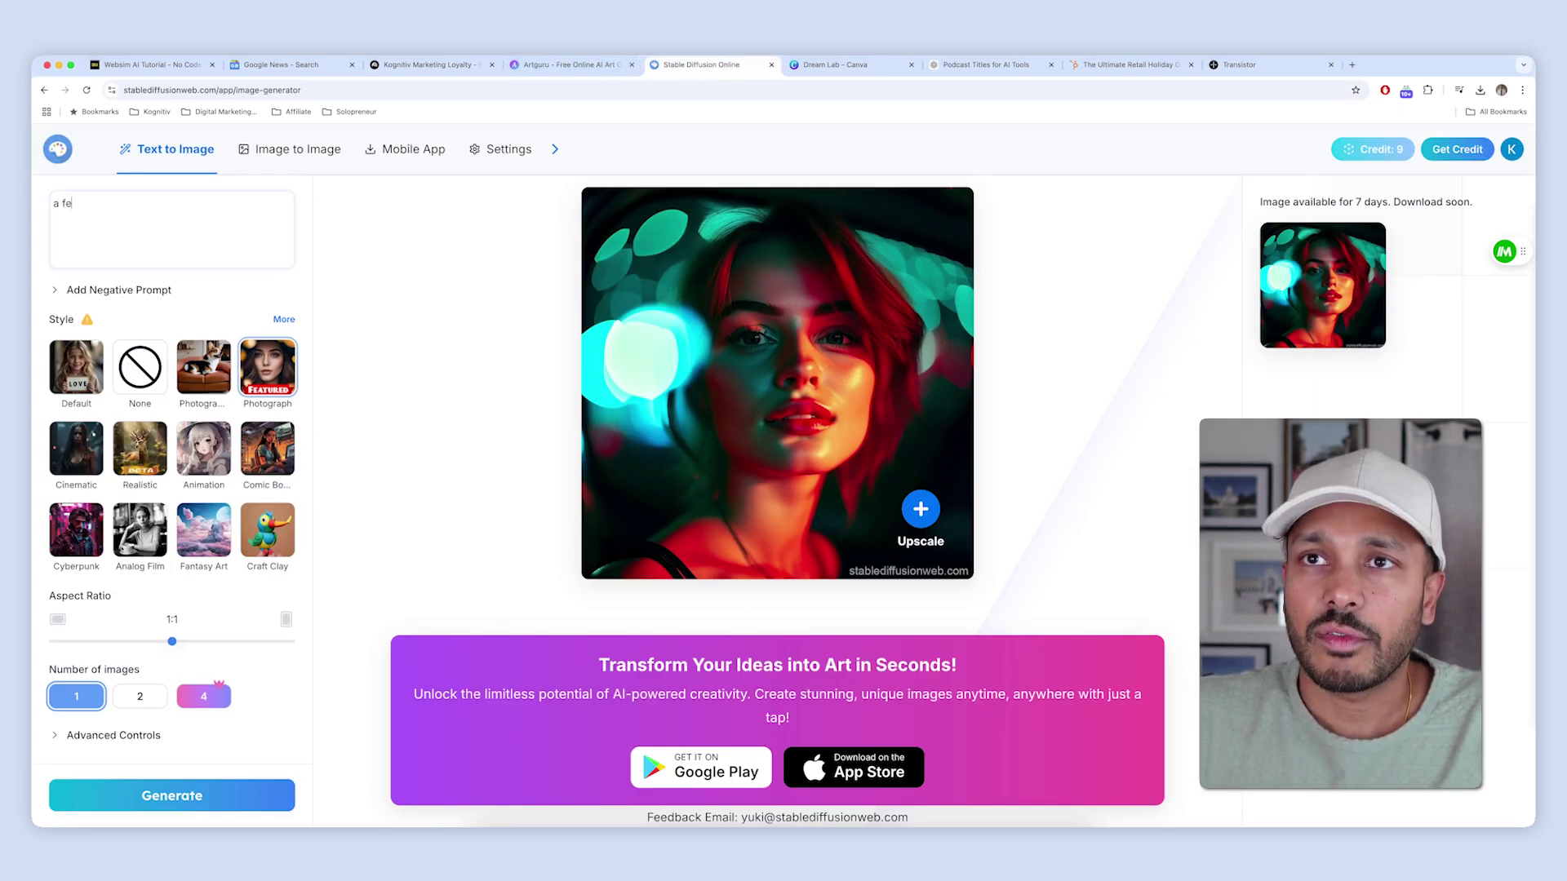
pyautogui.write('male poc')
pyautogui.write('cast host,')
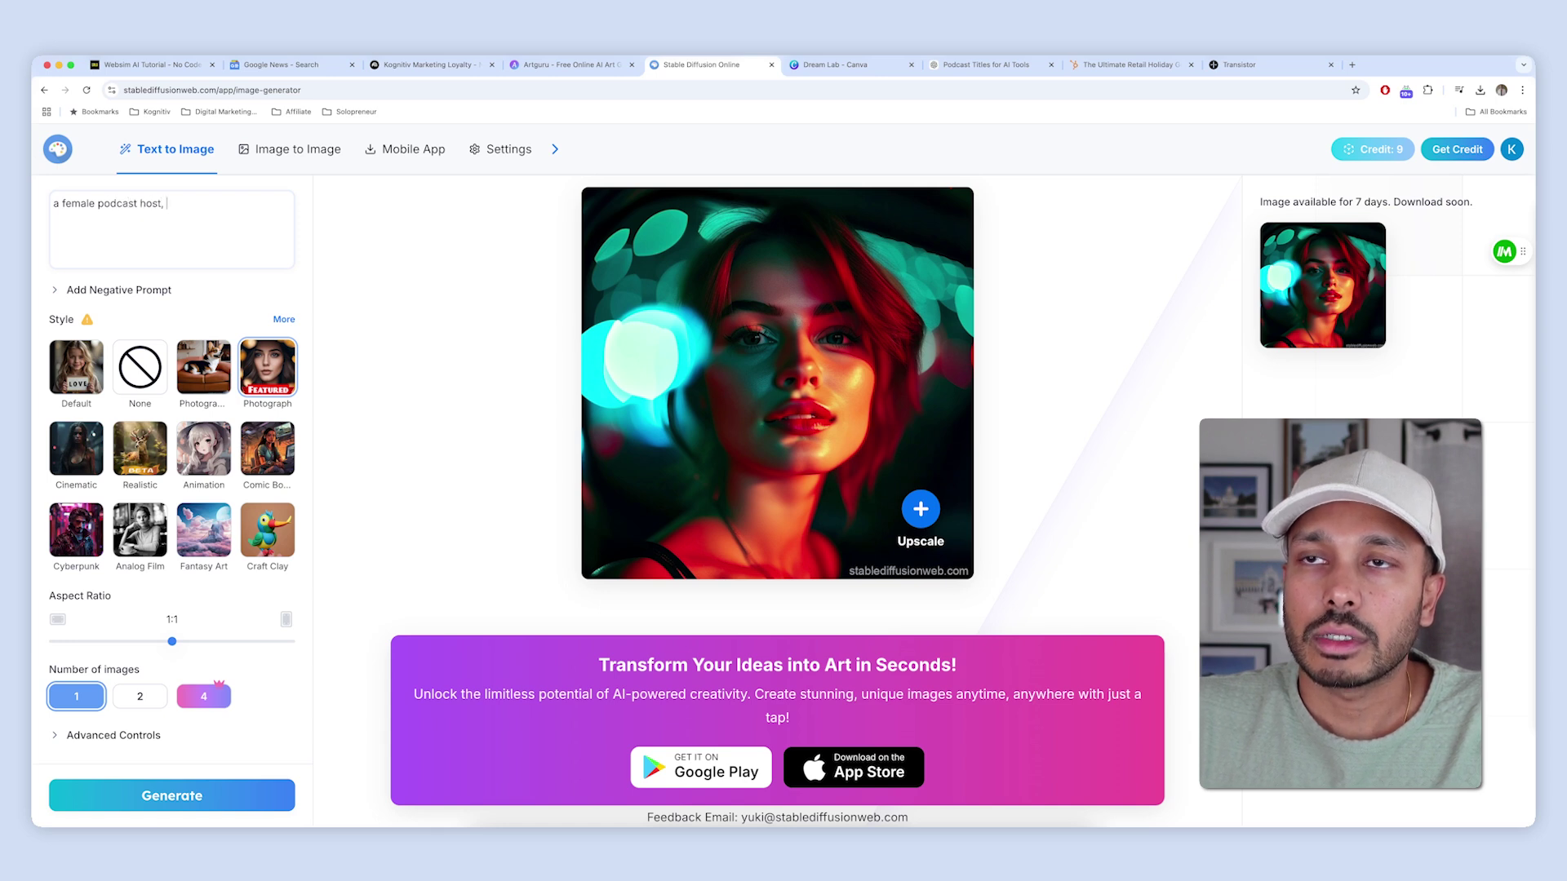
pyautogui.write(' late')
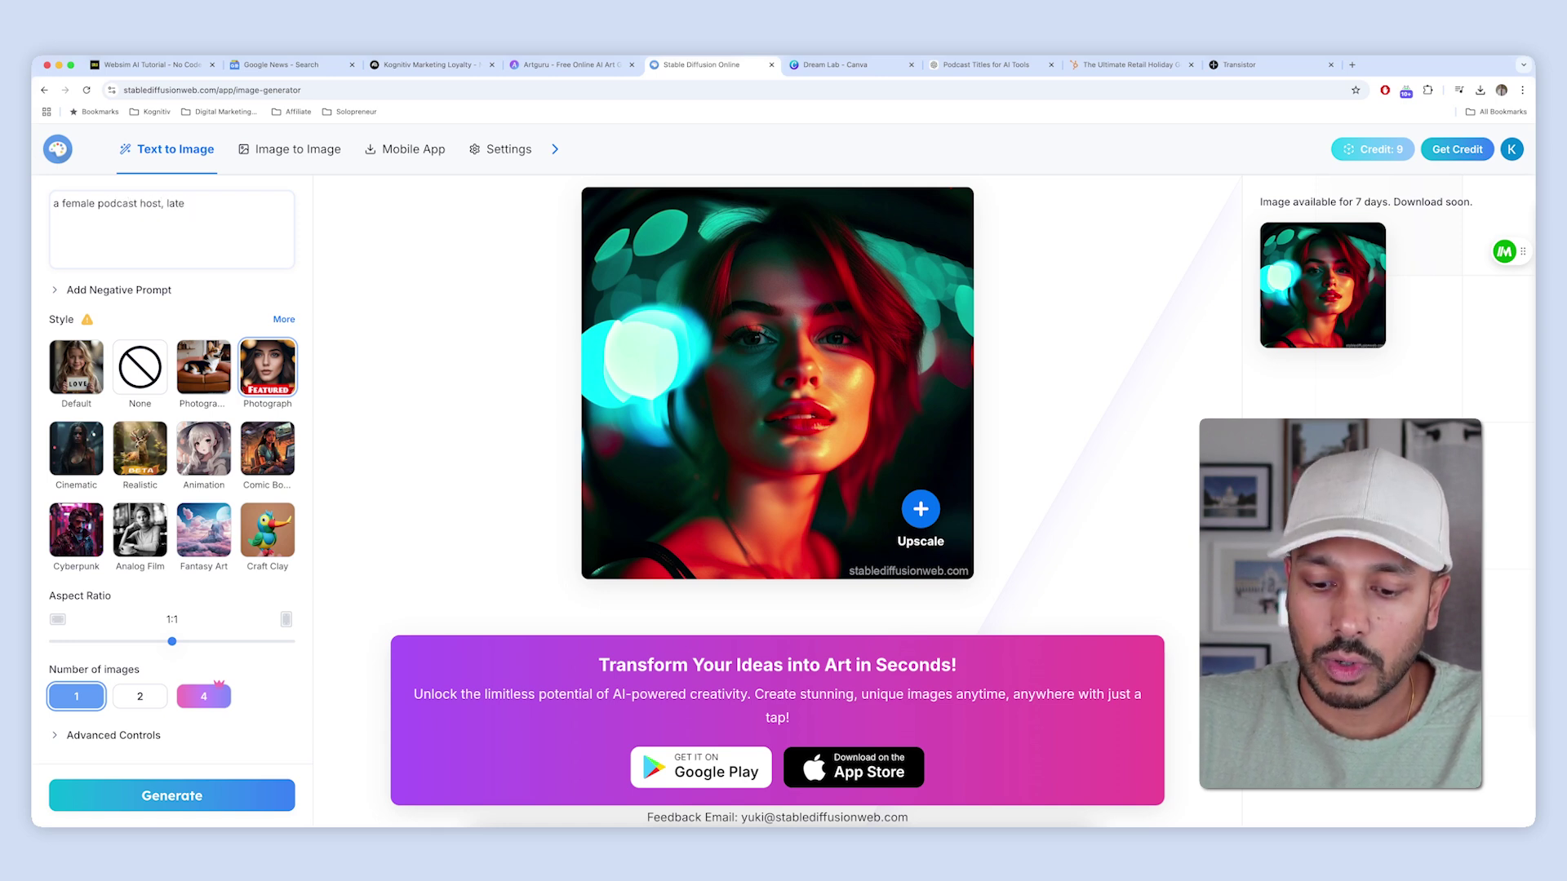
pyautogui.write(' 20s')
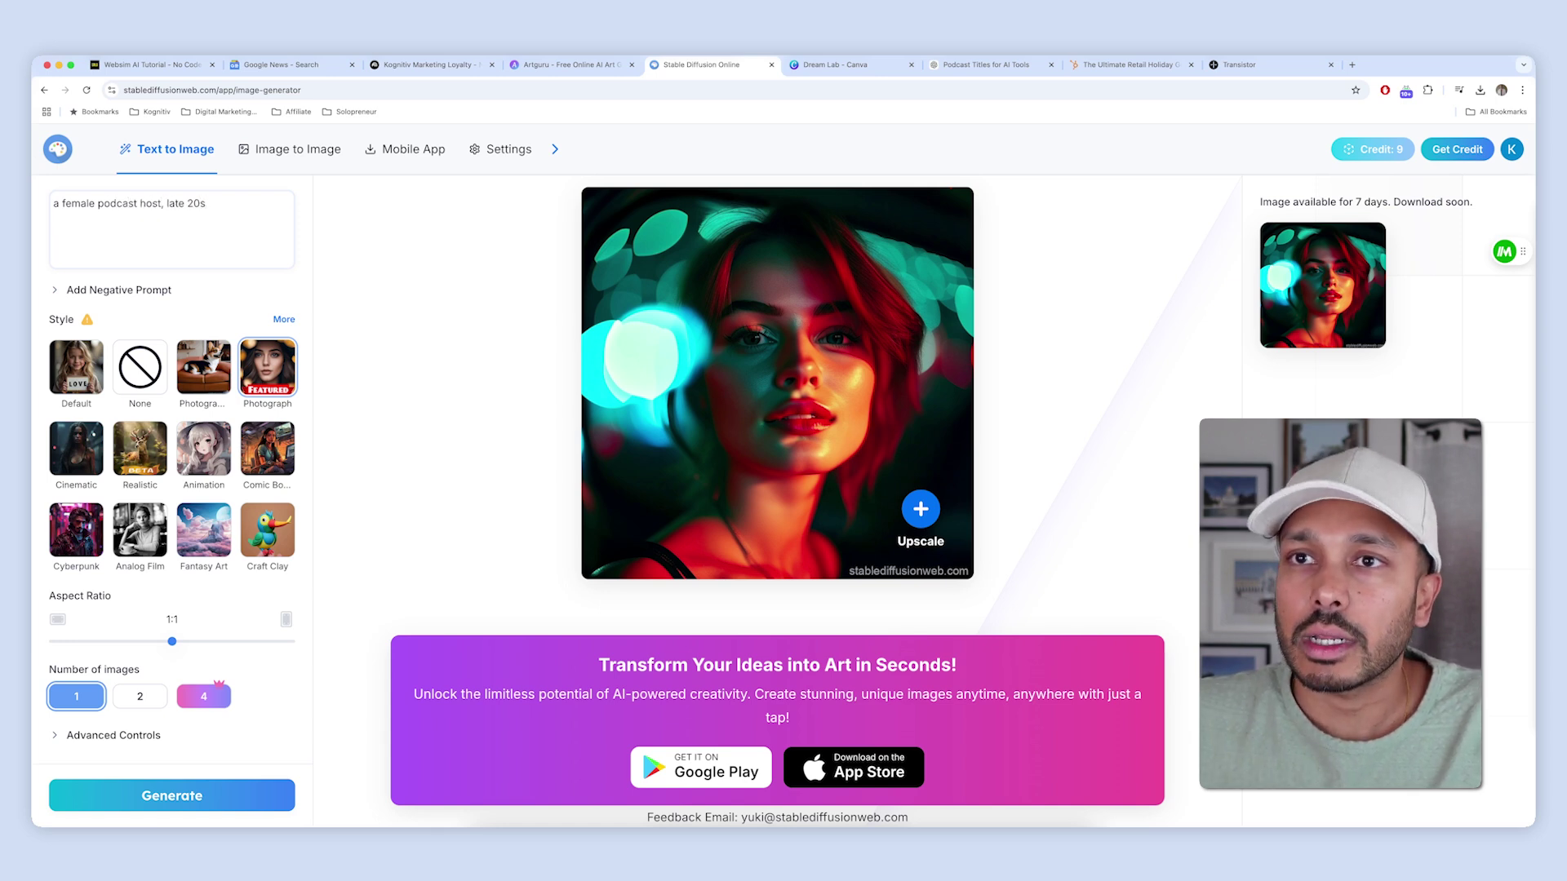
pyautogui.moveTo(262, 370)
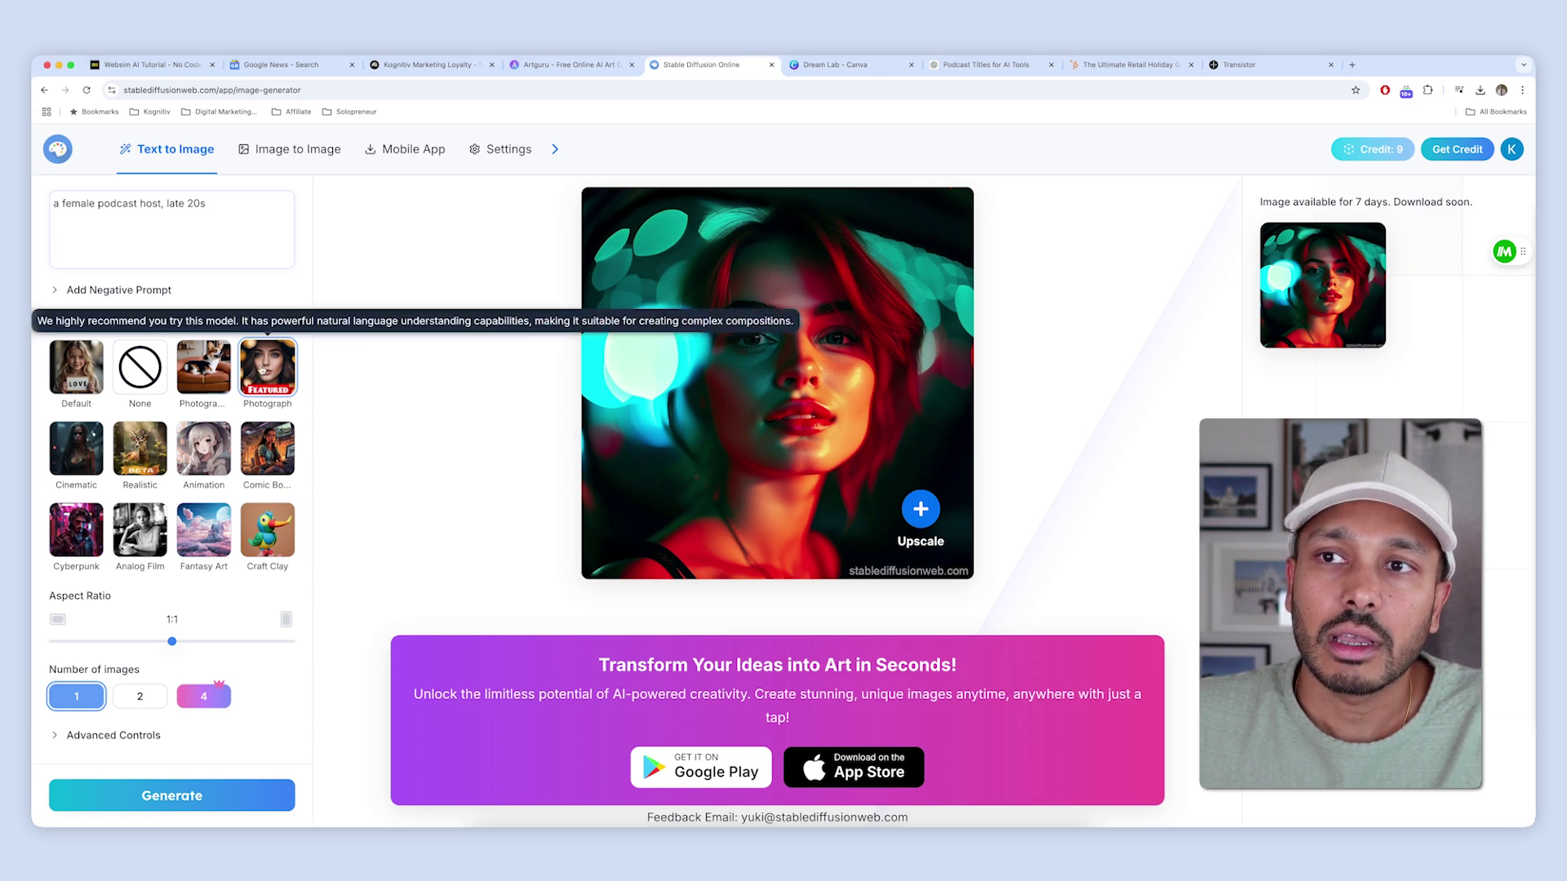
pyautogui.click(204, 367)
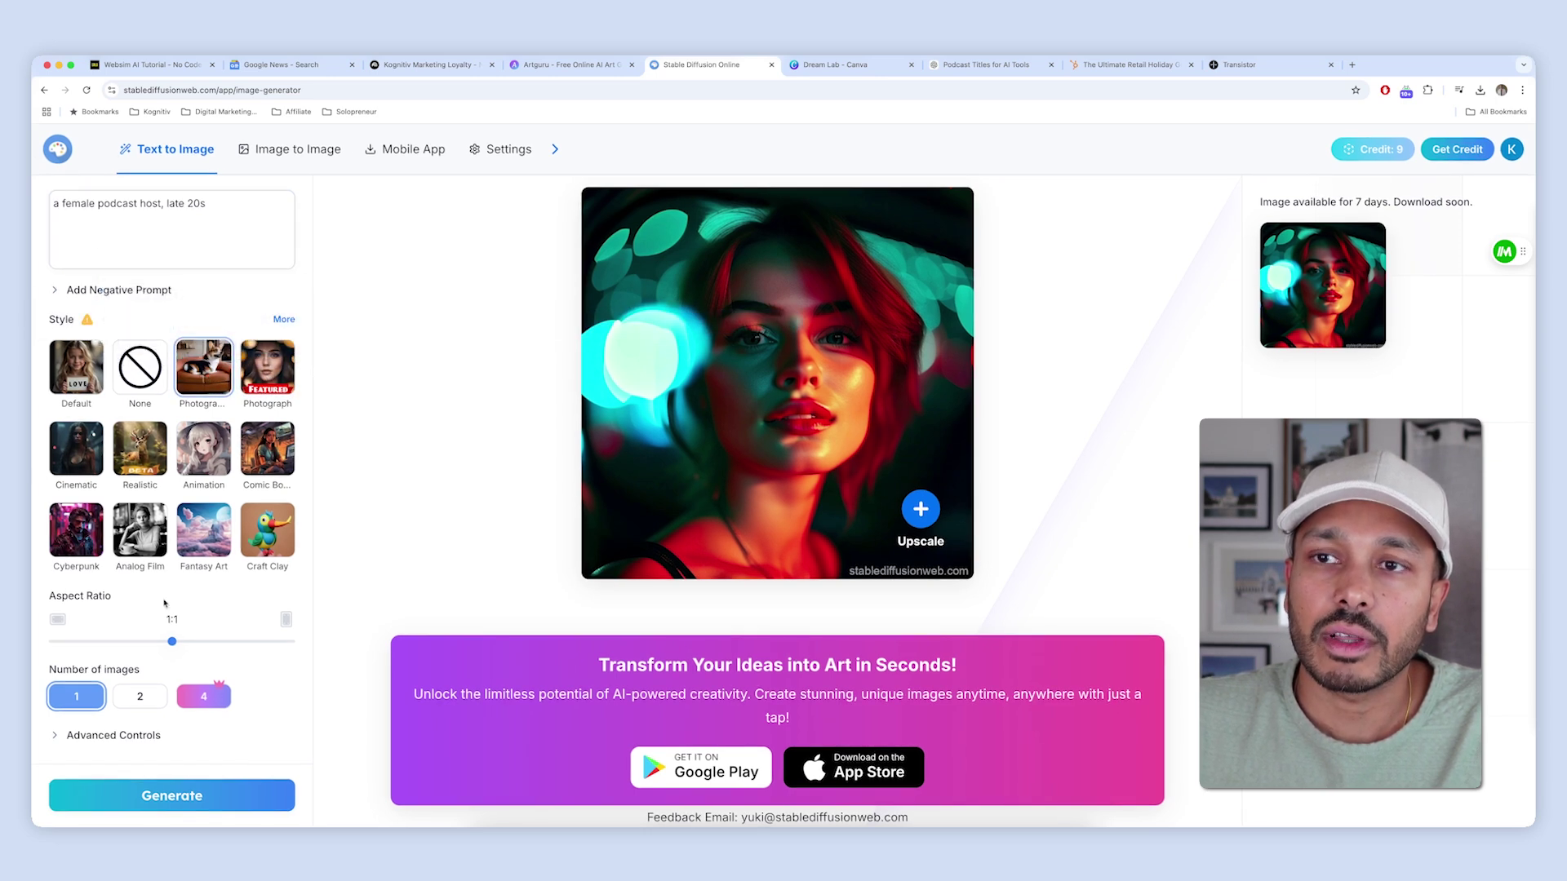
pyautogui.click(176, 793)
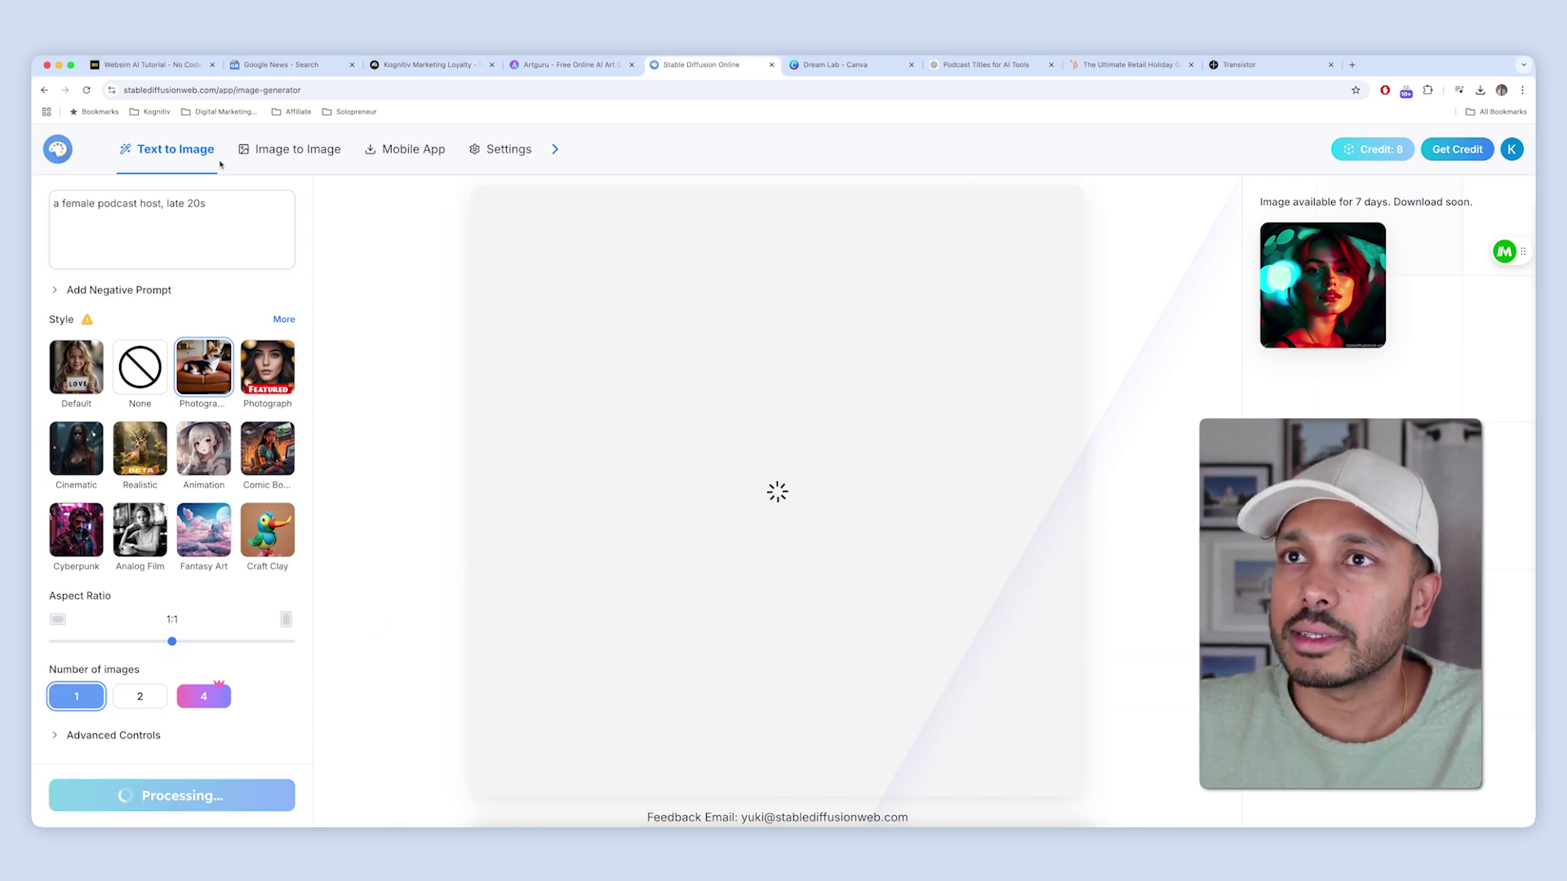
# Paste the prompt into Artguru, change 'female' to 'male', and generate the male host images
pyautogui.tripleClick(216, 204)
pyautogui.press('super+c')
pyautogui.click(560, 66)
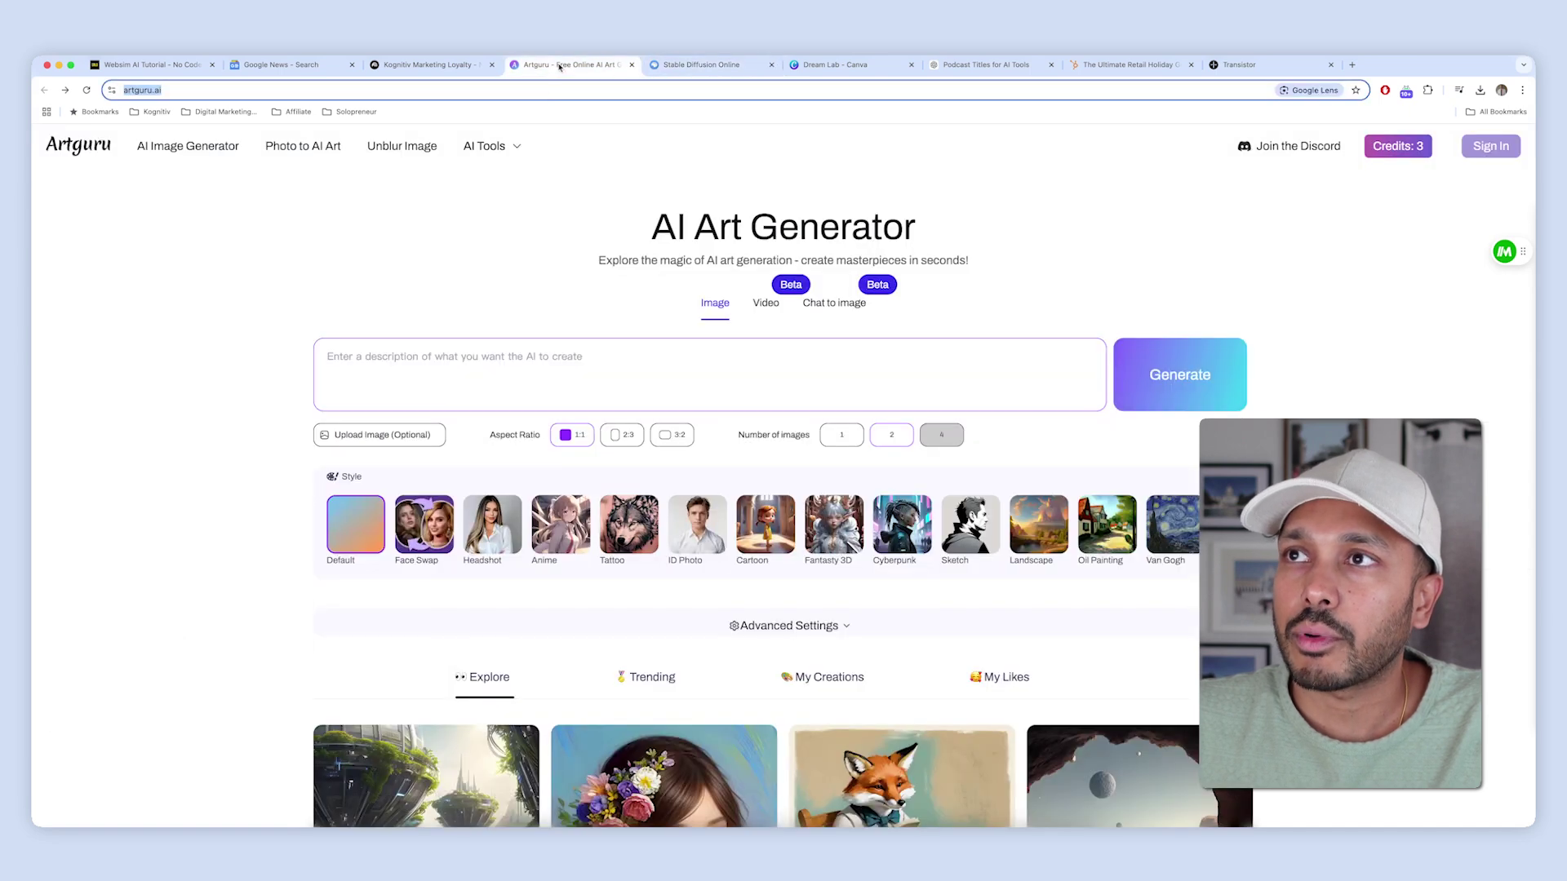
pyautogui.press('super+v')
pyautogui.click(383, 360)
pyautogui.press('super+v')
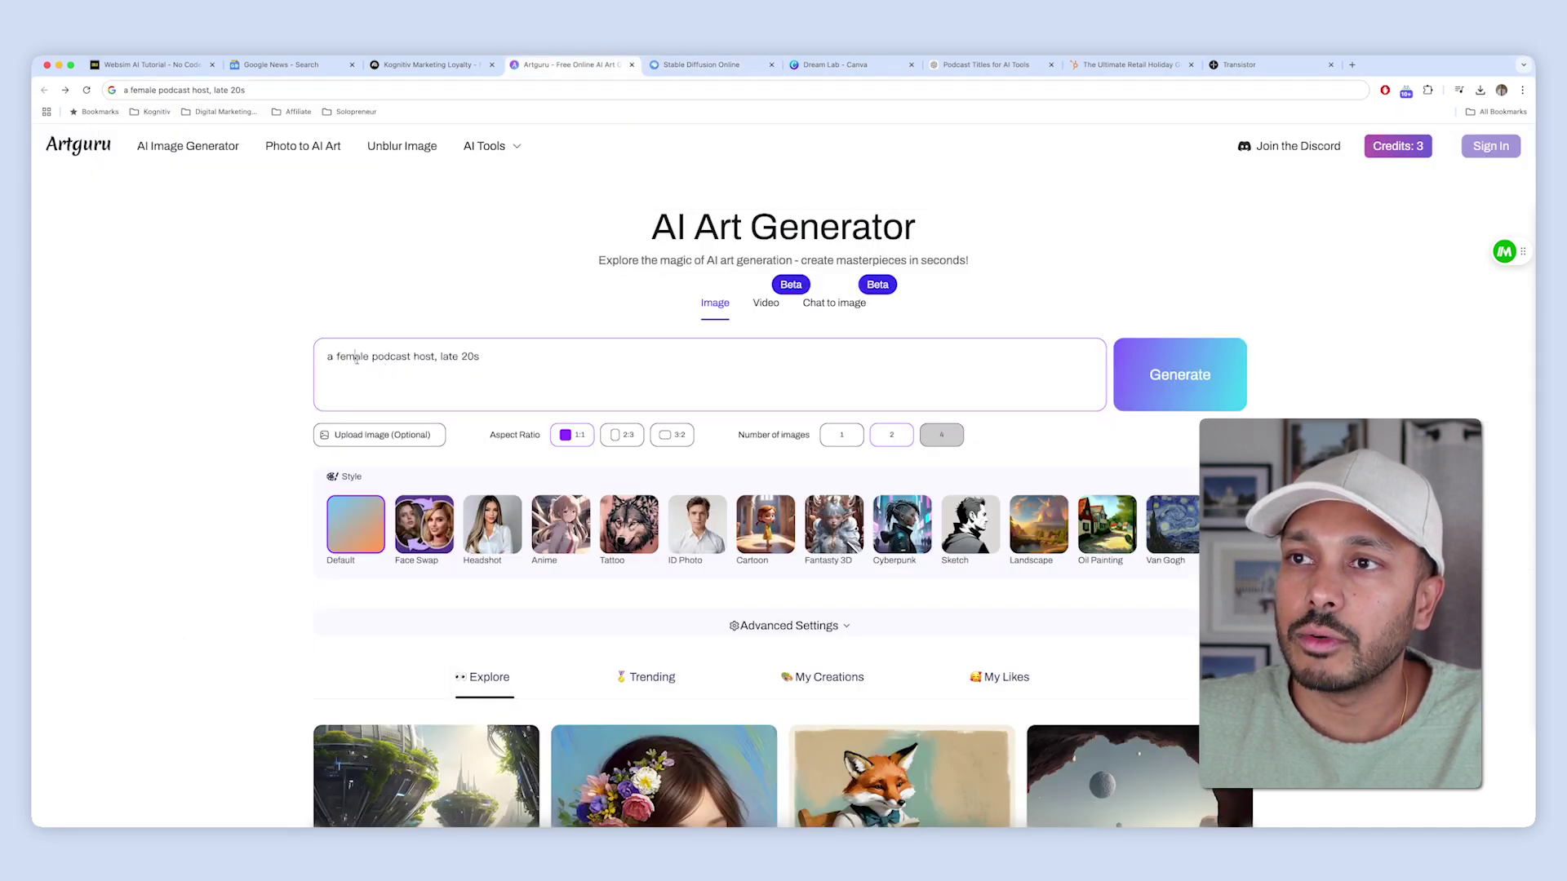
pyautogui.doubleClick(356, 360)
pyautogui.write('male')
pyautogui.press('Return')
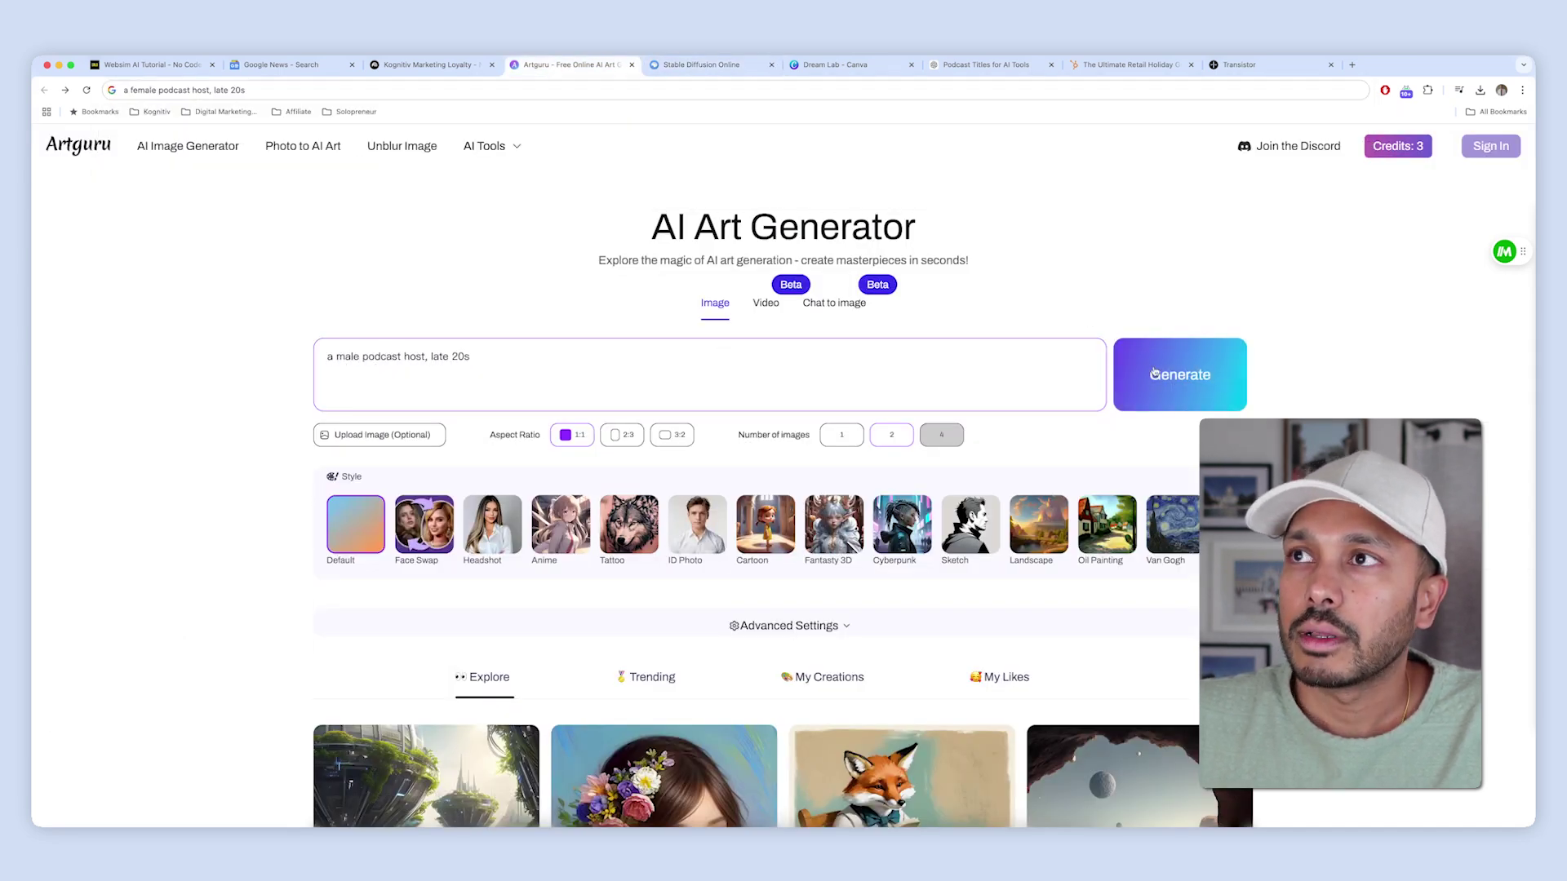
# Download the finished female host image from Stable Diffusion Online and check Artguru's progress
pyautogui.click(701, 65)
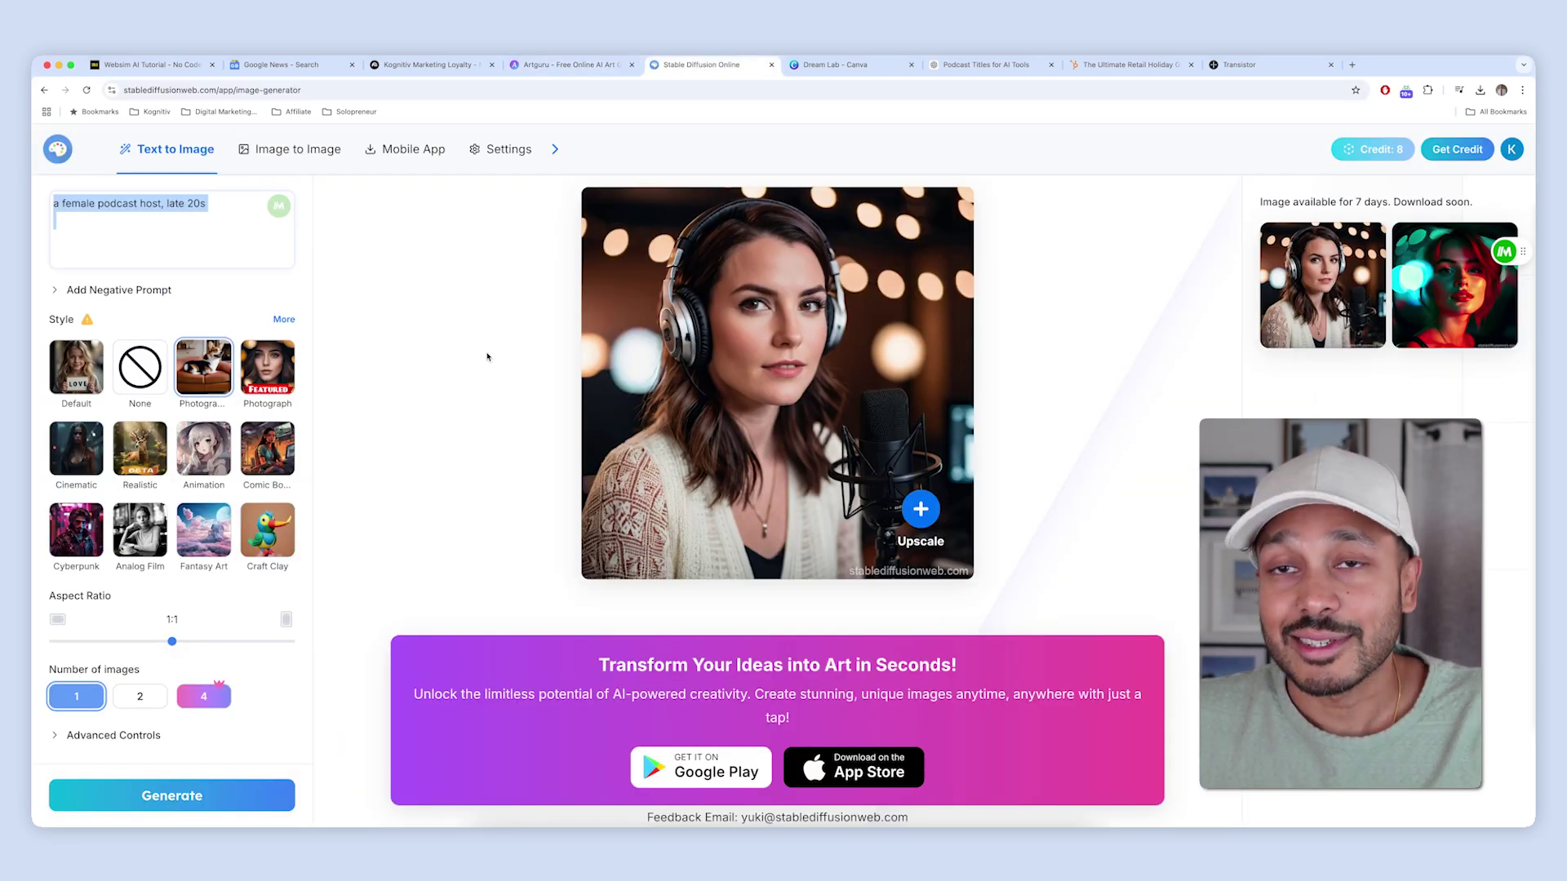
pyautogui.click(843, 241)
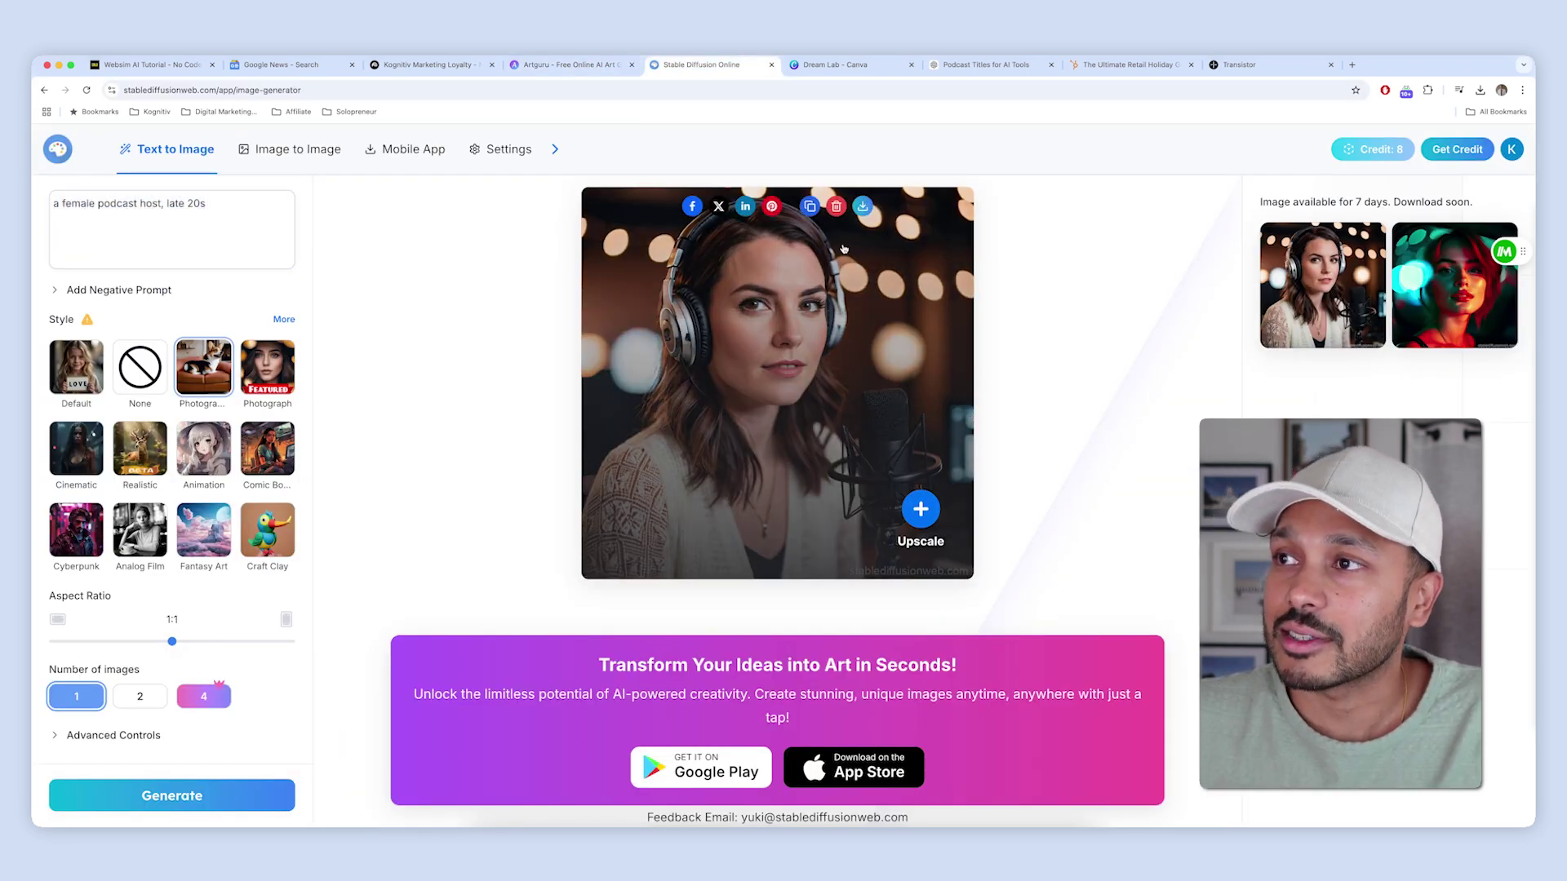
pyautogui.hotkey('ctrl', 'shift', 'Tab')
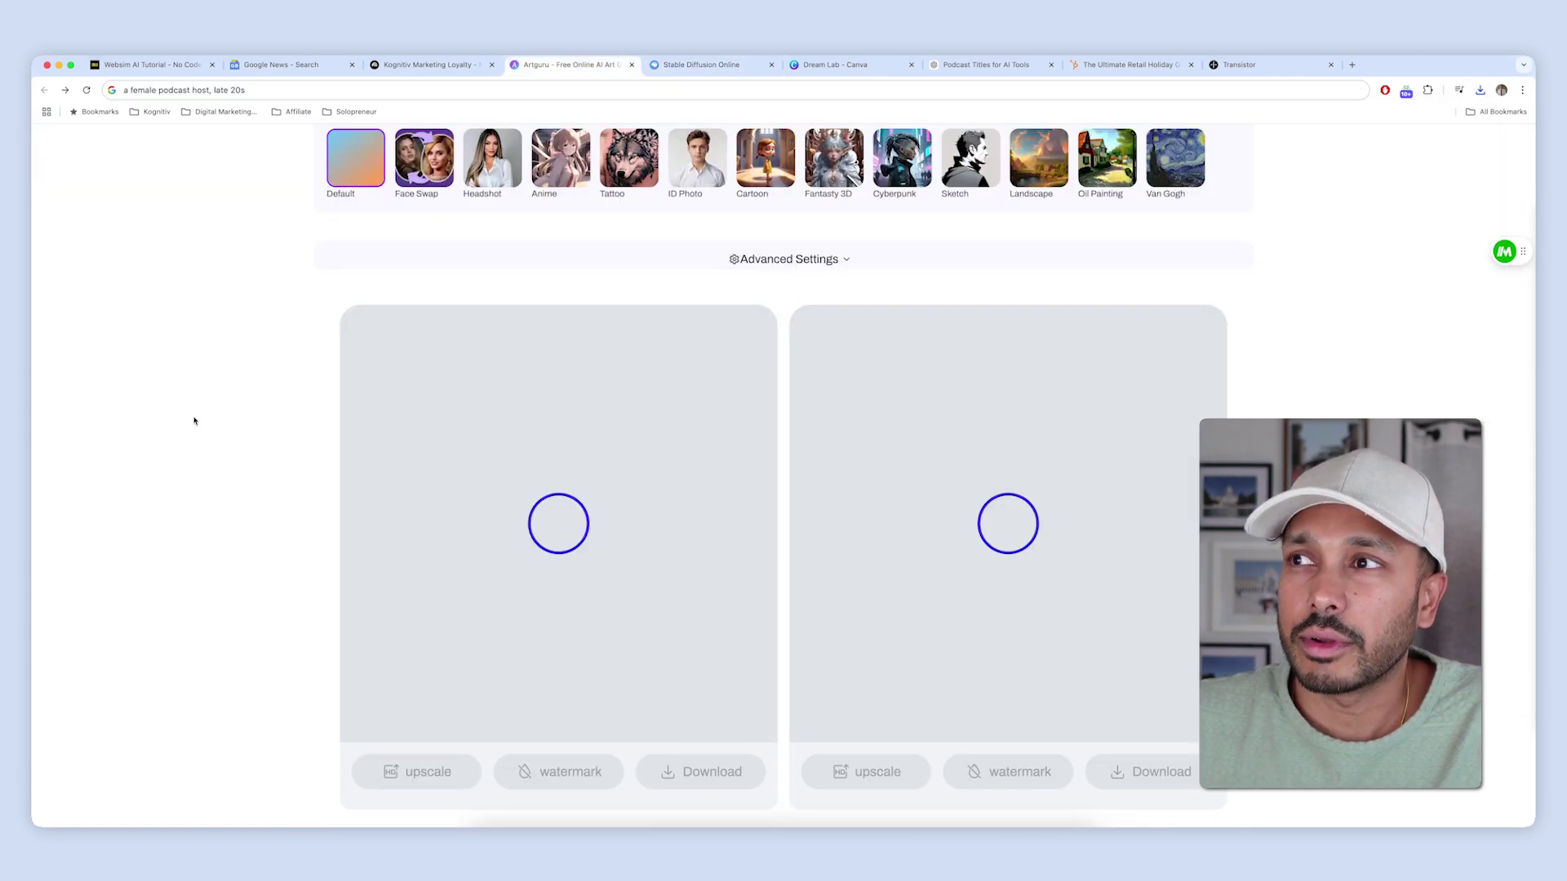
pyautogui.scroll(5, 438, 399)
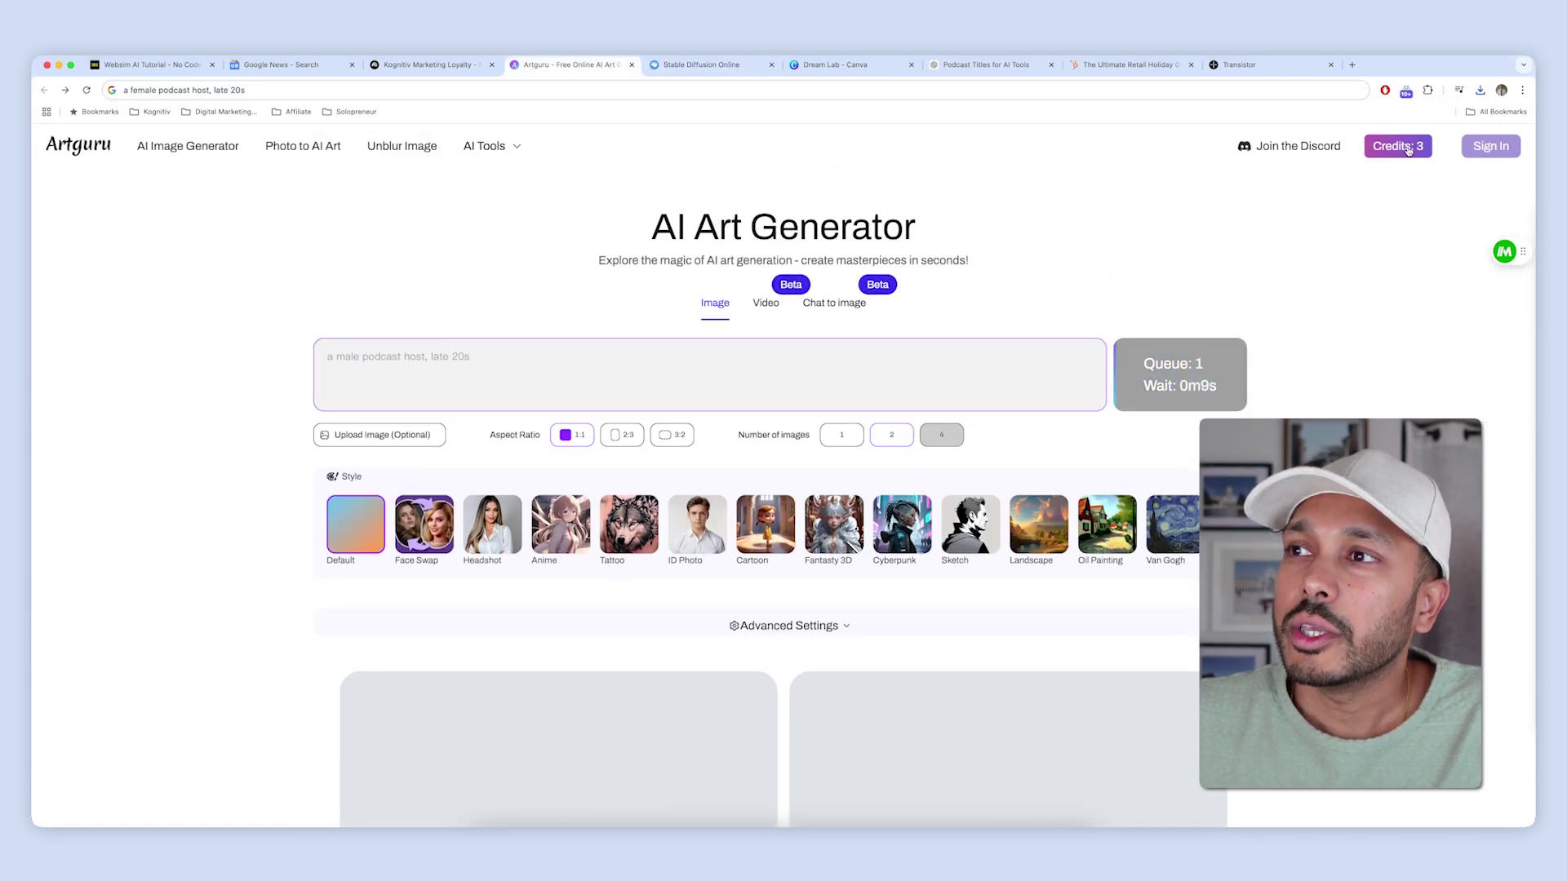
pyautogui.scroll(-7, 1406, 149)
pyautogui.scroll(7, 1403, 175)
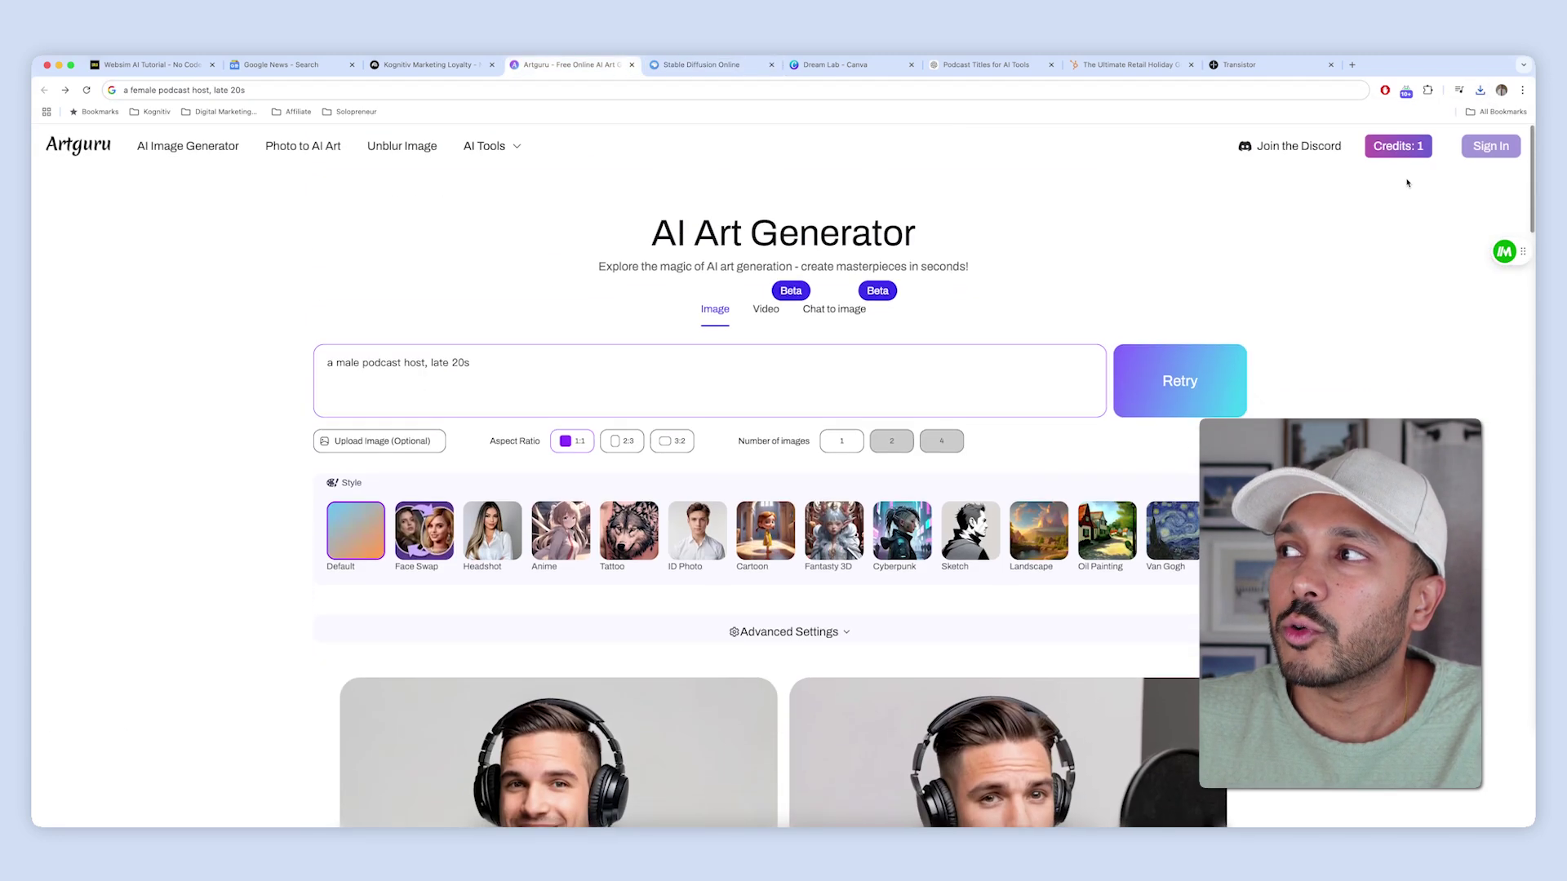
pyautogui.scroll(-1, 1399, 168)
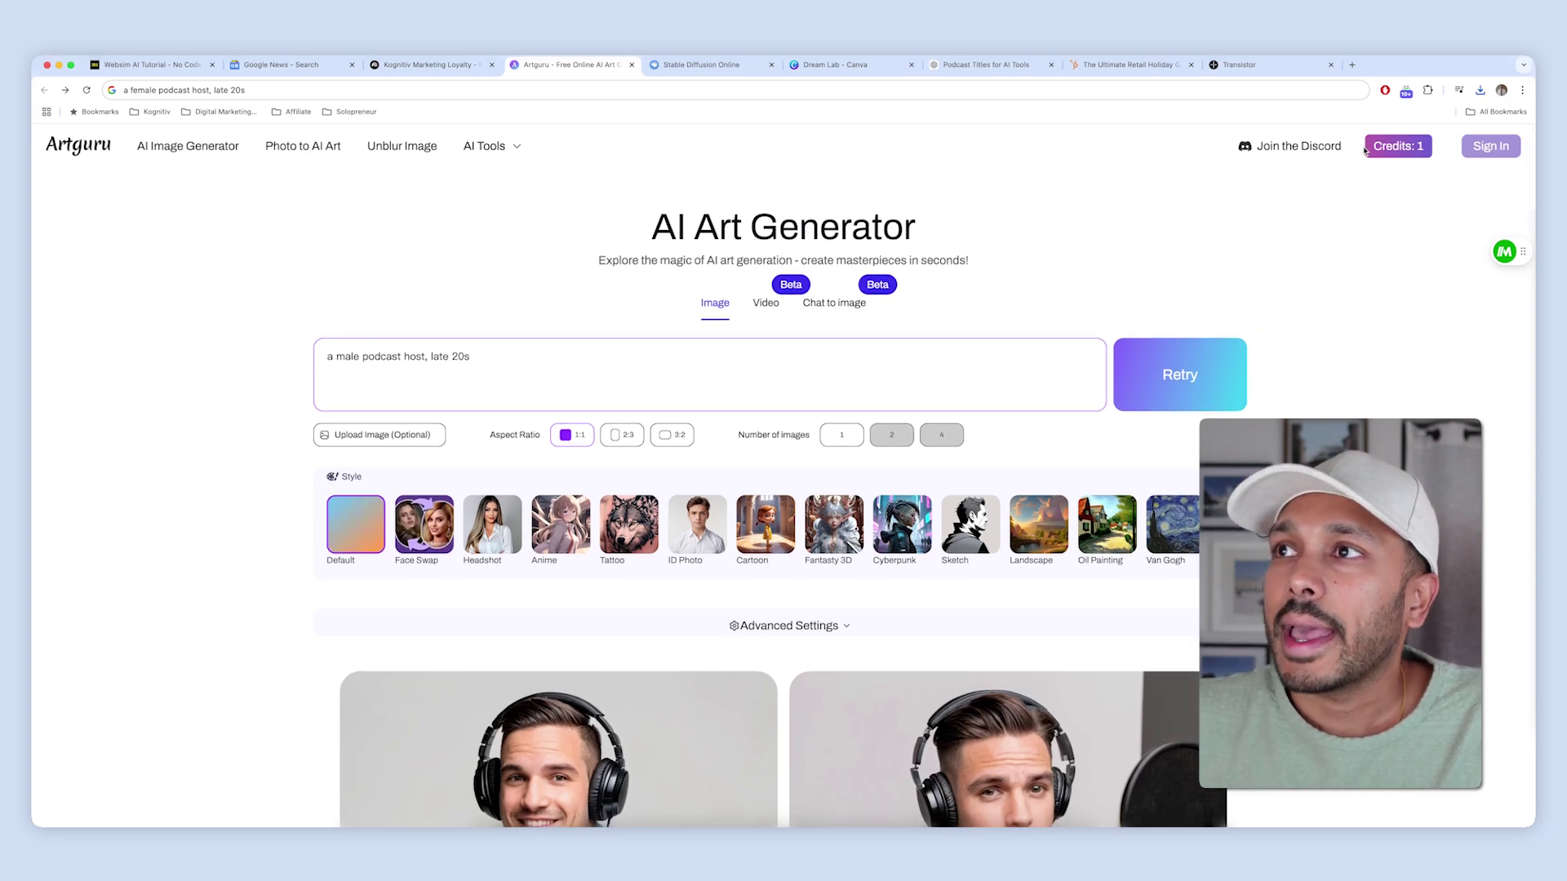
pyautogui.click(701, 65)
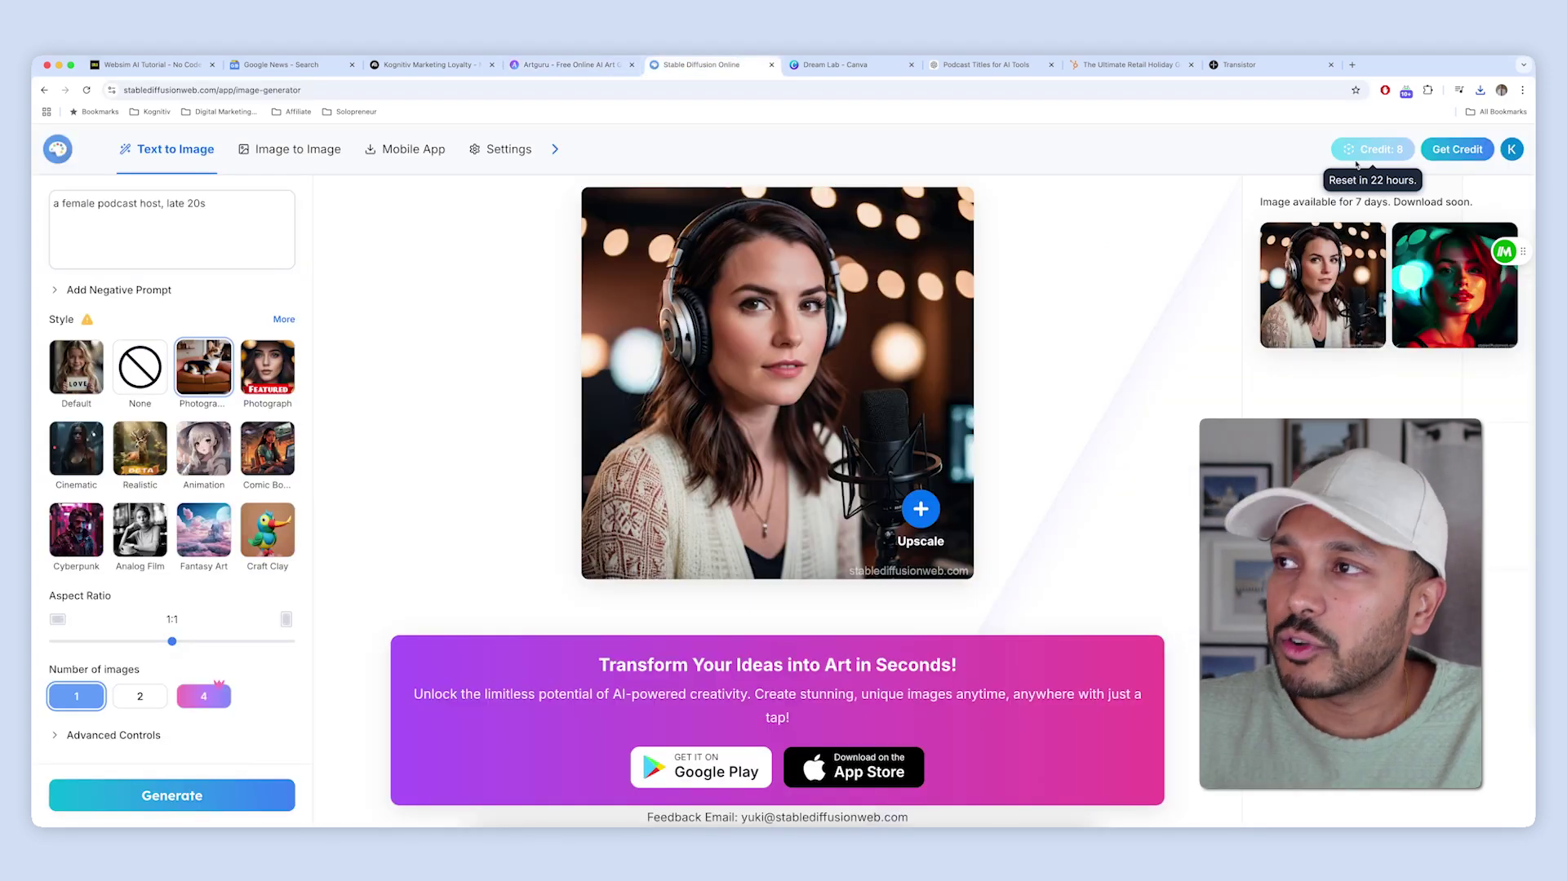
pyautogui.moveTo(940, 328)
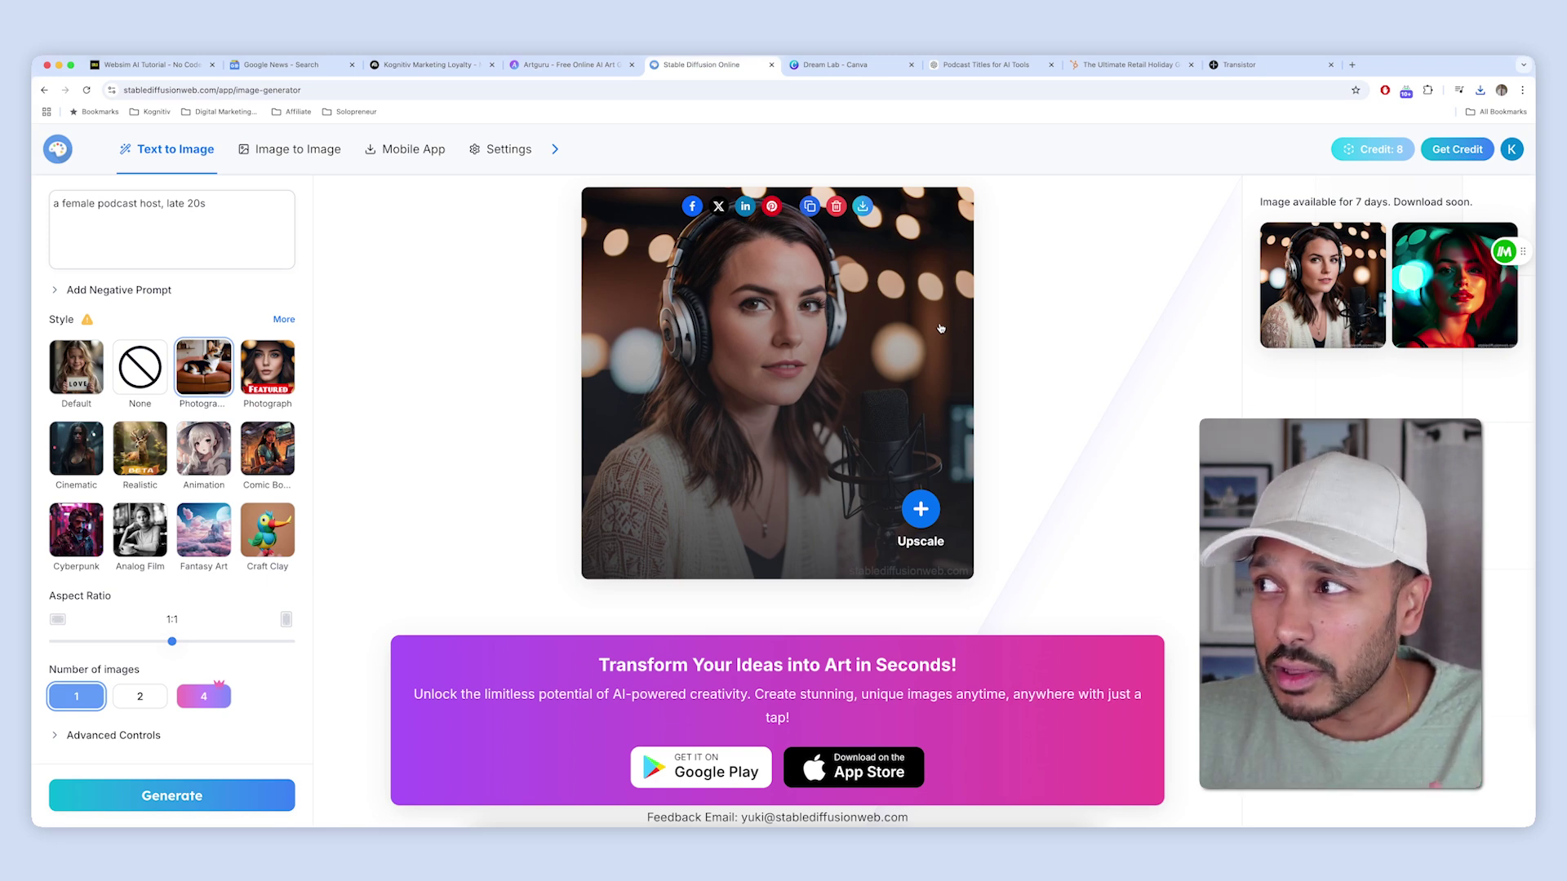
# Download Artguru's first male host image, the one in a light blue shirt at a laptop
pyautogui.click(531, 66)
pyautogui.scroll(-6, 774, 388)
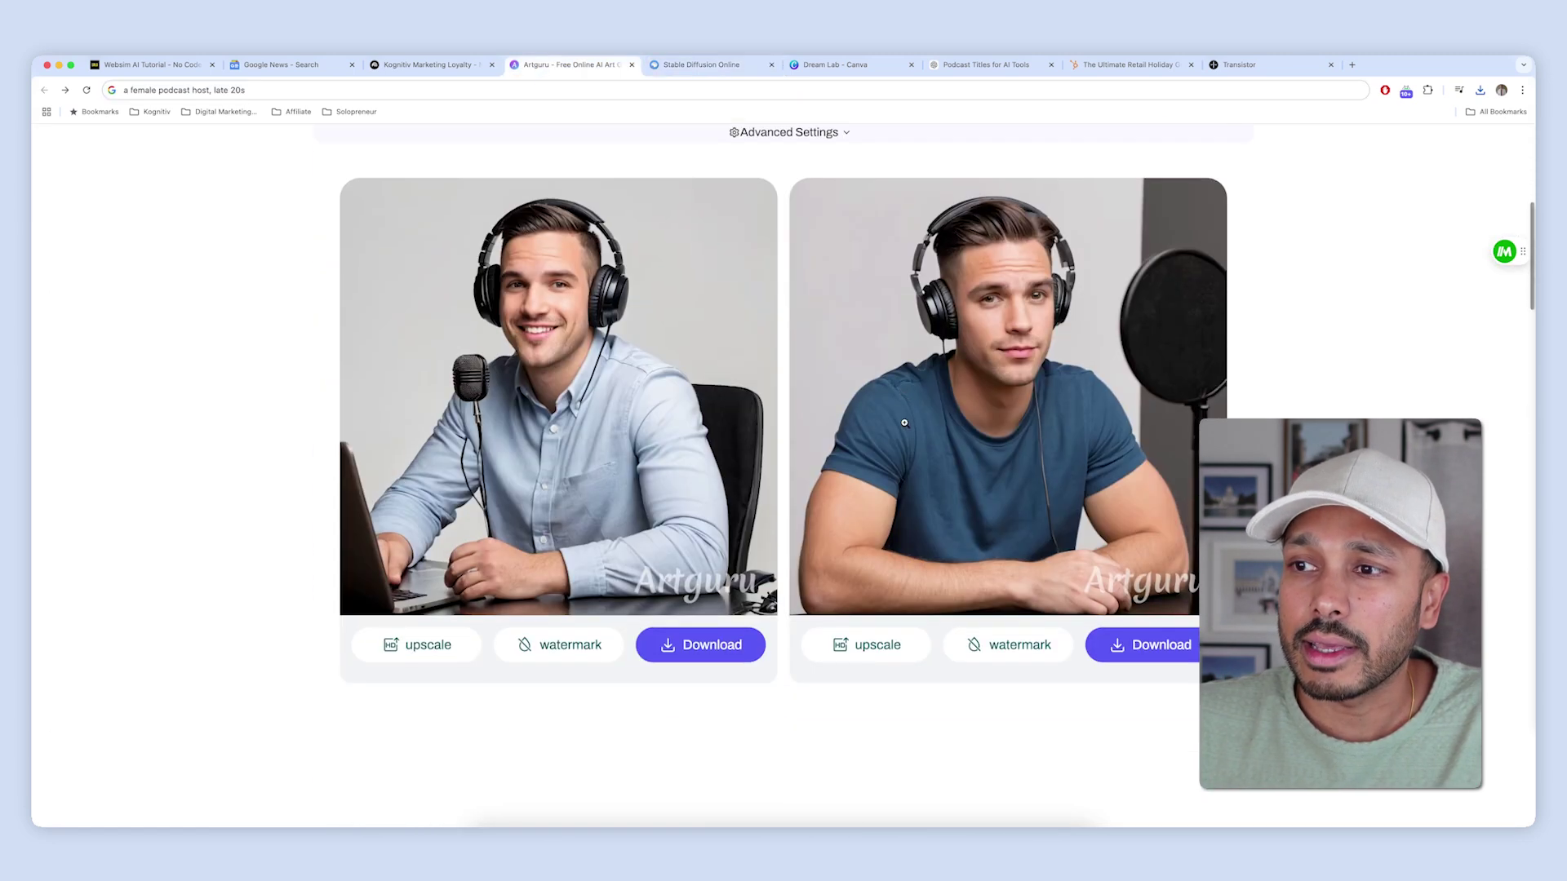
pyautogui.scroll(-1, 904, 424)
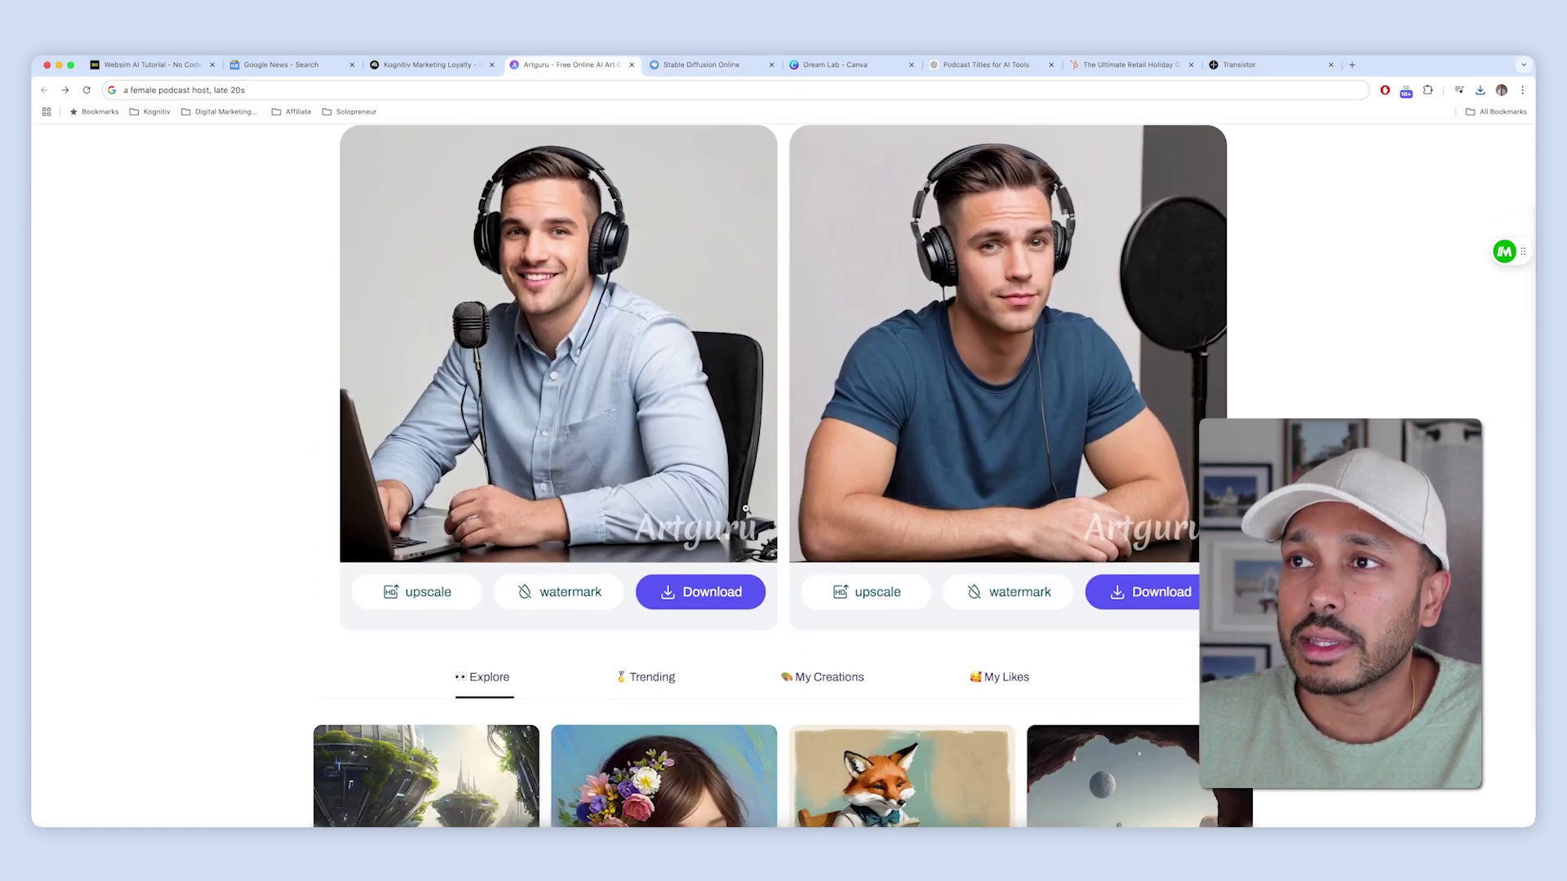
pyautogui.click(701, 594)
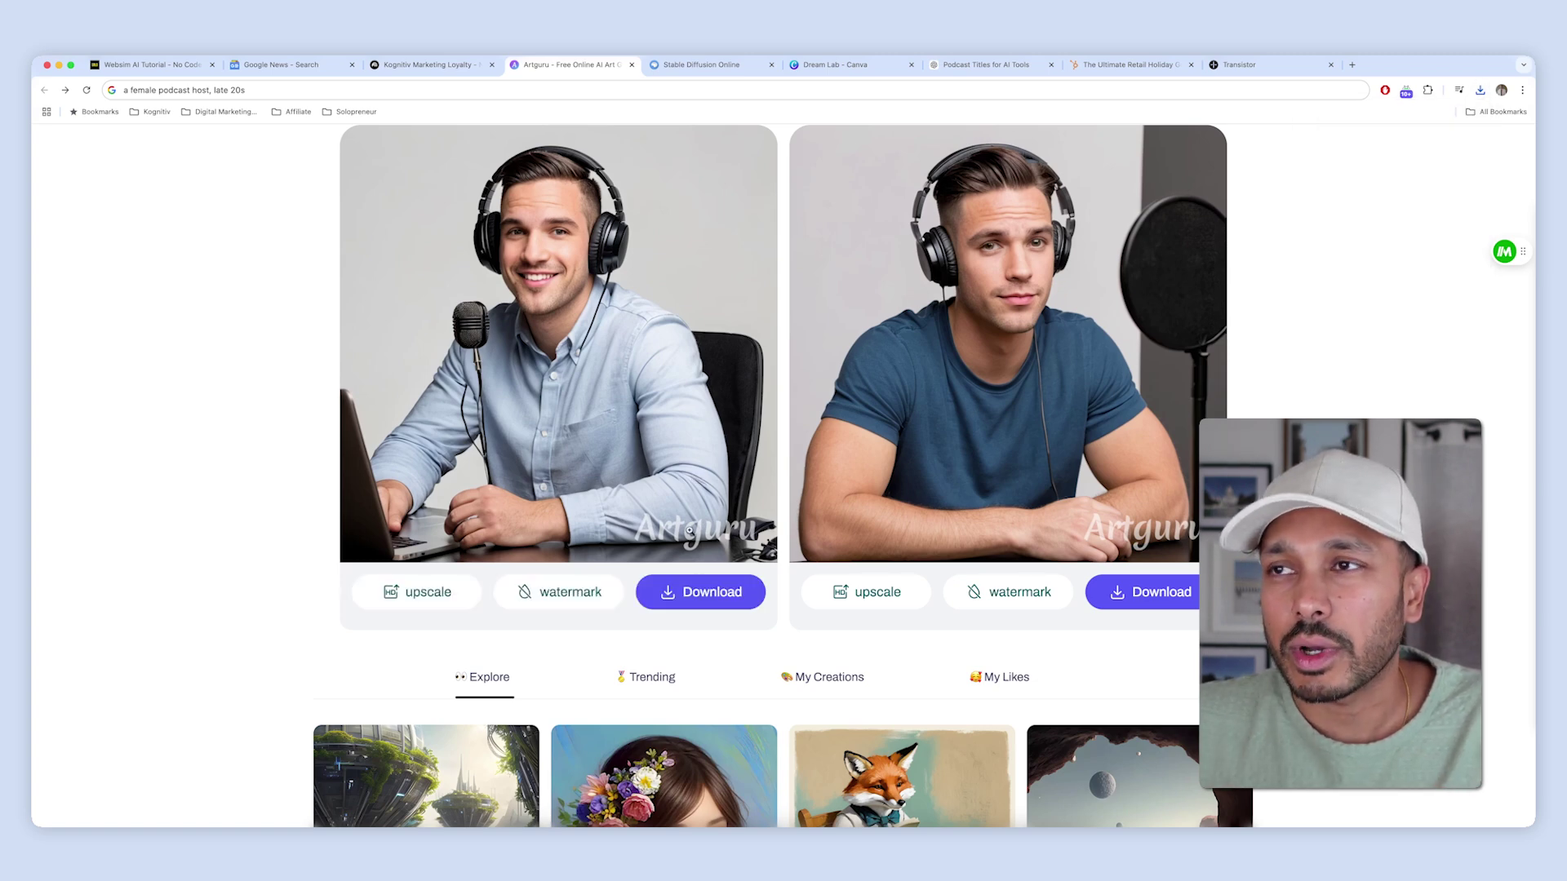
pyautogui.scroll(5, 627, 497)
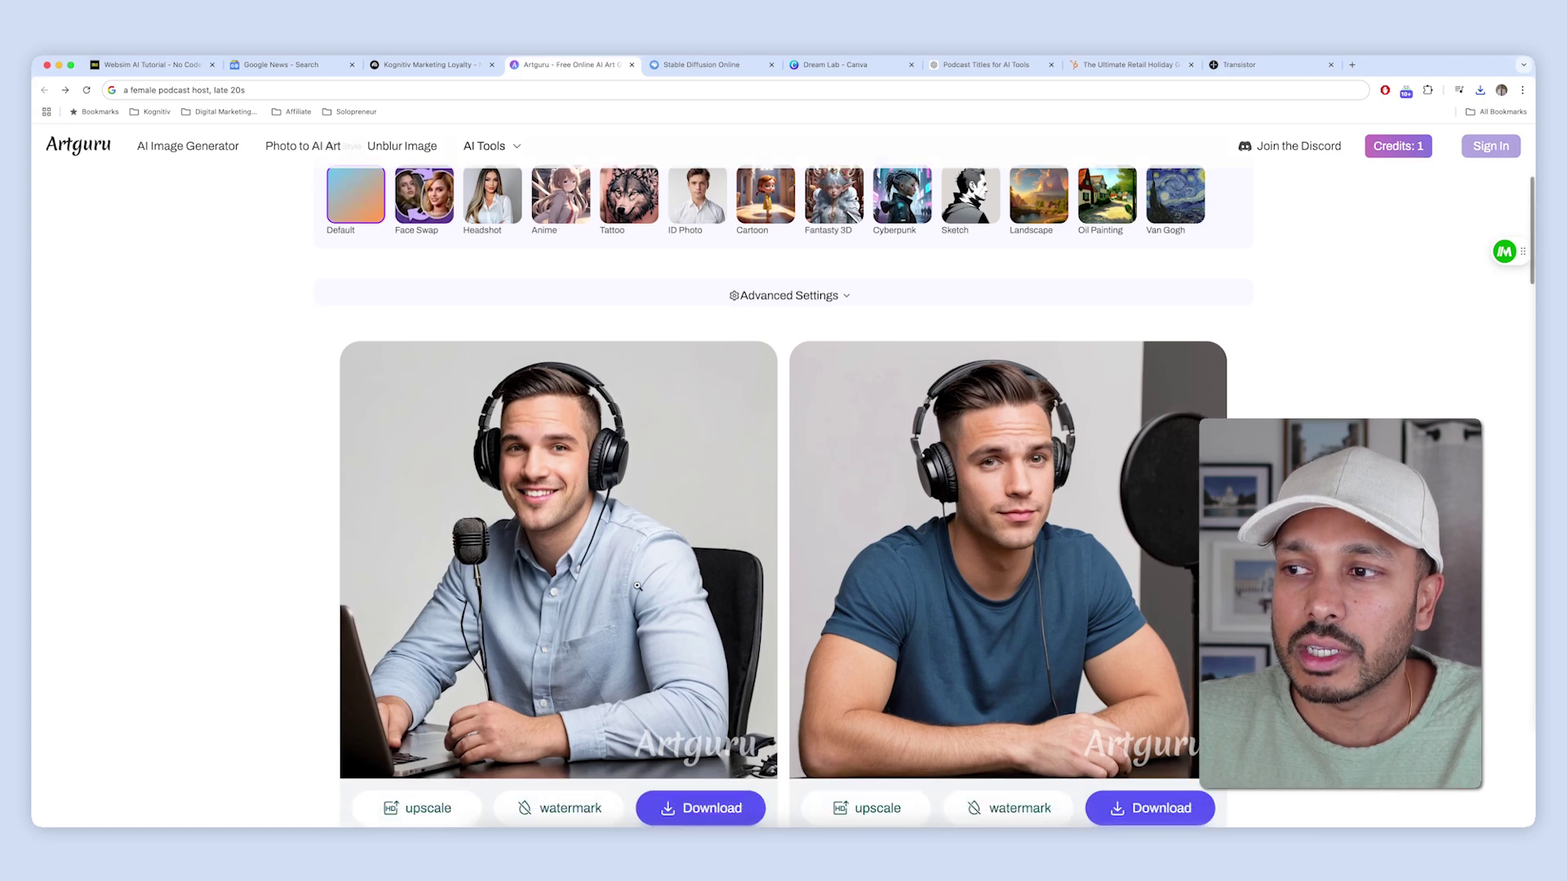
pyautogui.scroll(-3, 637, 586)
pyautogui.click(697, 65)
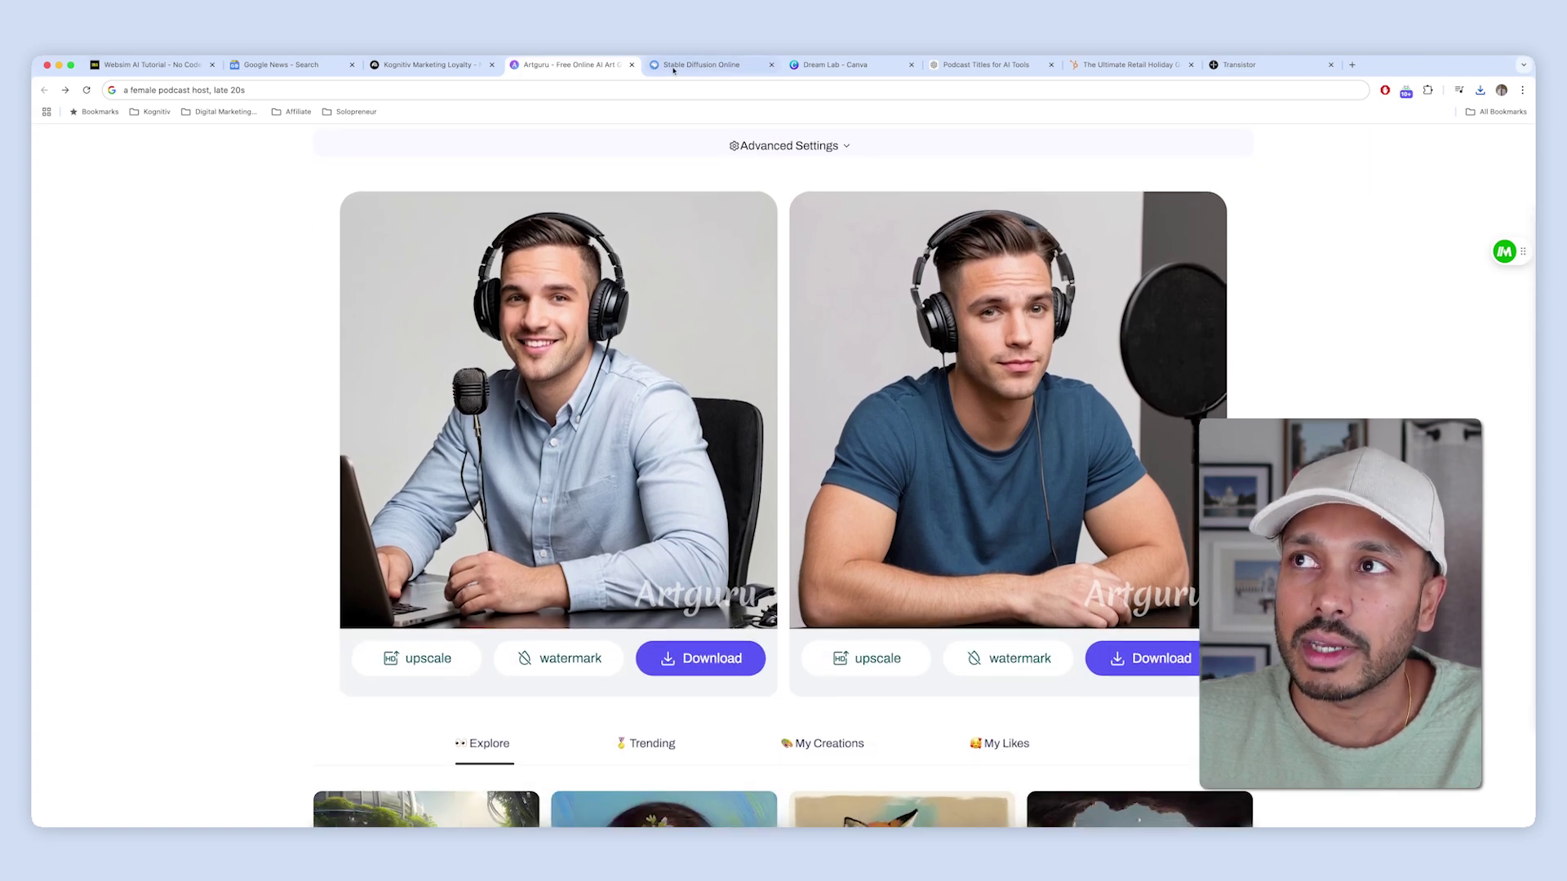
# Open Canva's home page in a new browser tab using the 'ca' shortcut
pyautogui.click(1352, 65)
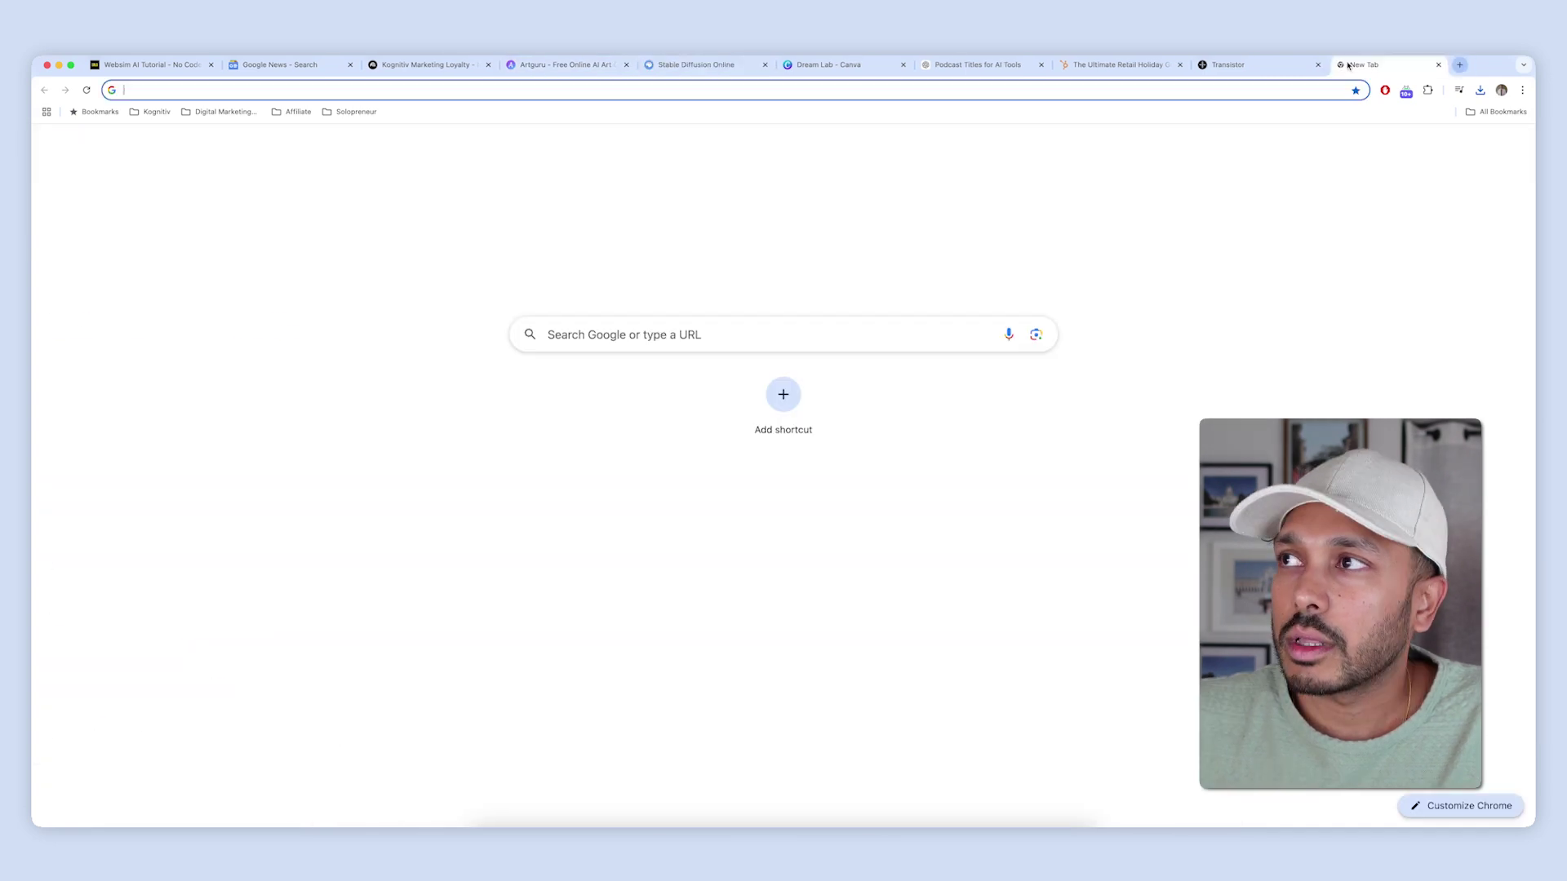
pyautogui.write('can')
pyautogui.press('Return')
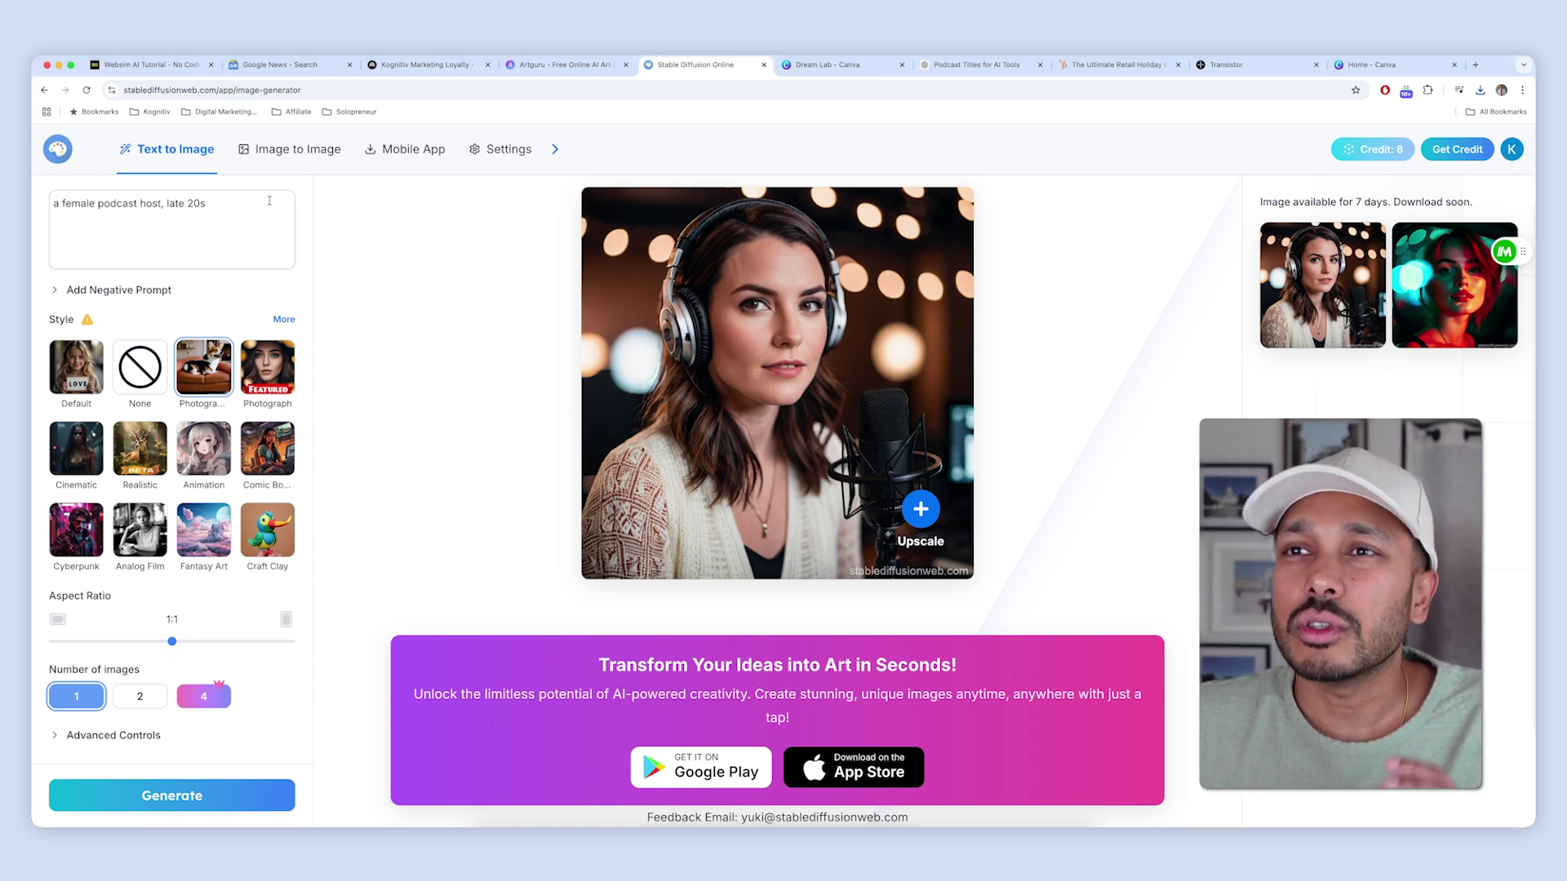
pyautogui.click(253, 204)
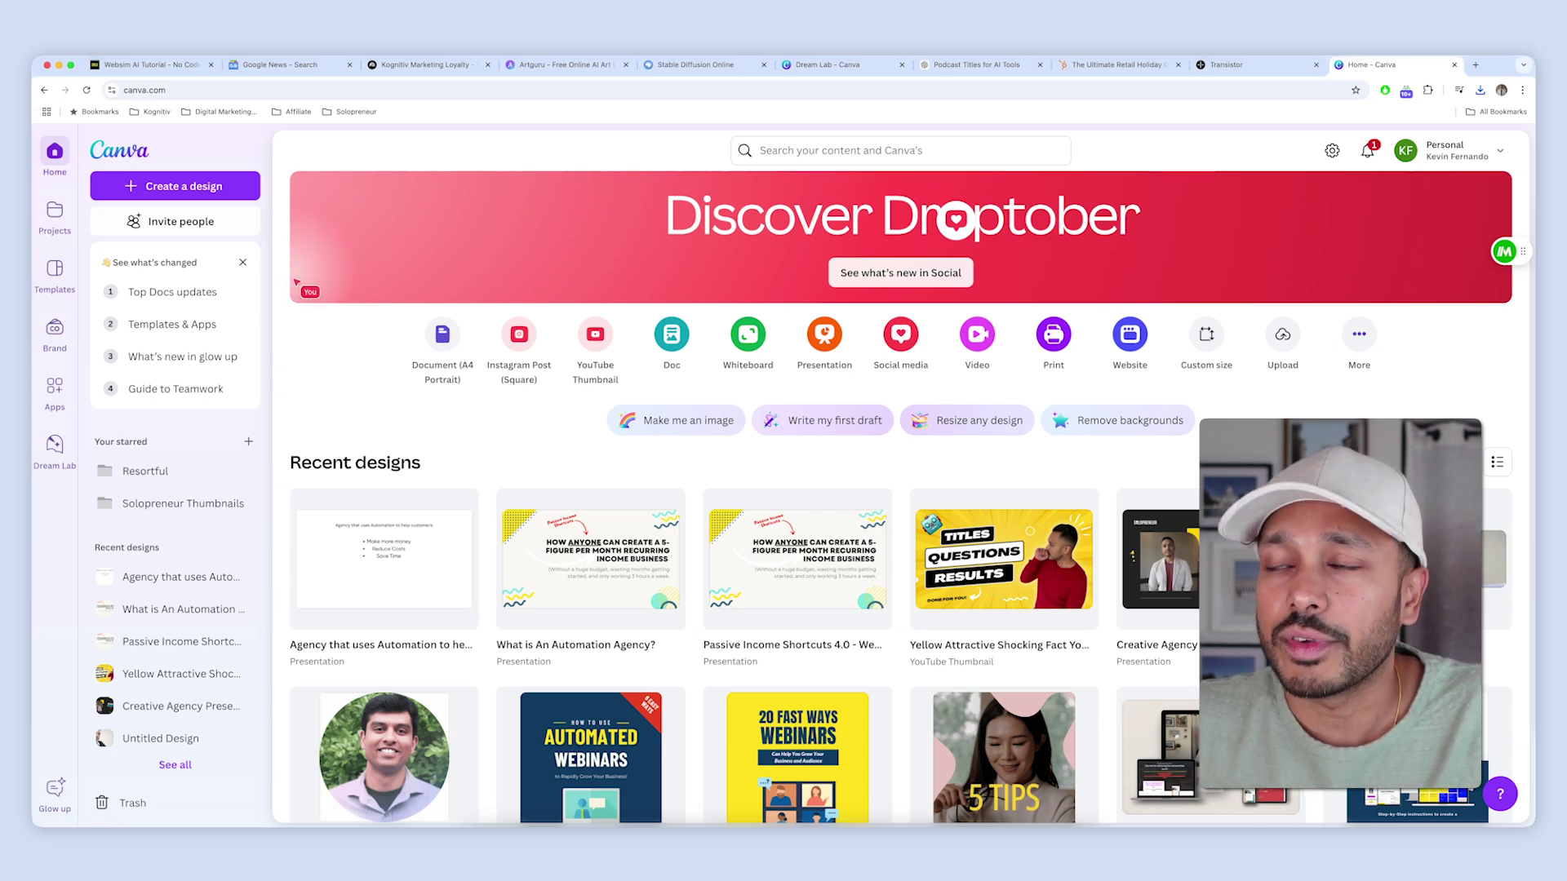
# Create a blank Podcast Cover and apply the blue 'Podcast Talk Show' template with 'Episode 1' heading
pyautogui.click(202, 189)
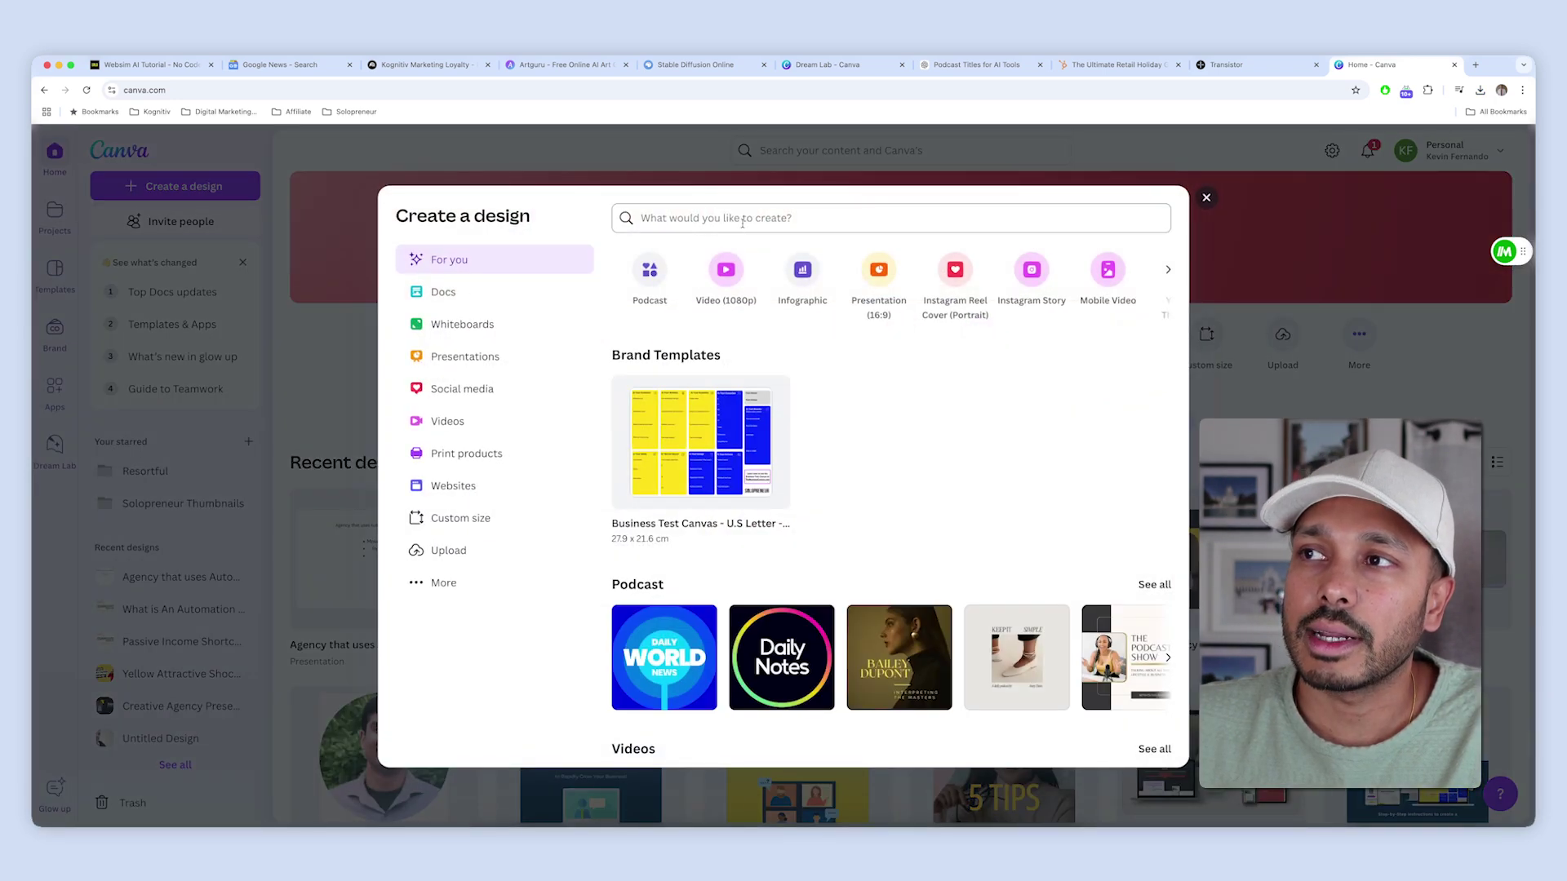
pyautogui.write('podcast sover')
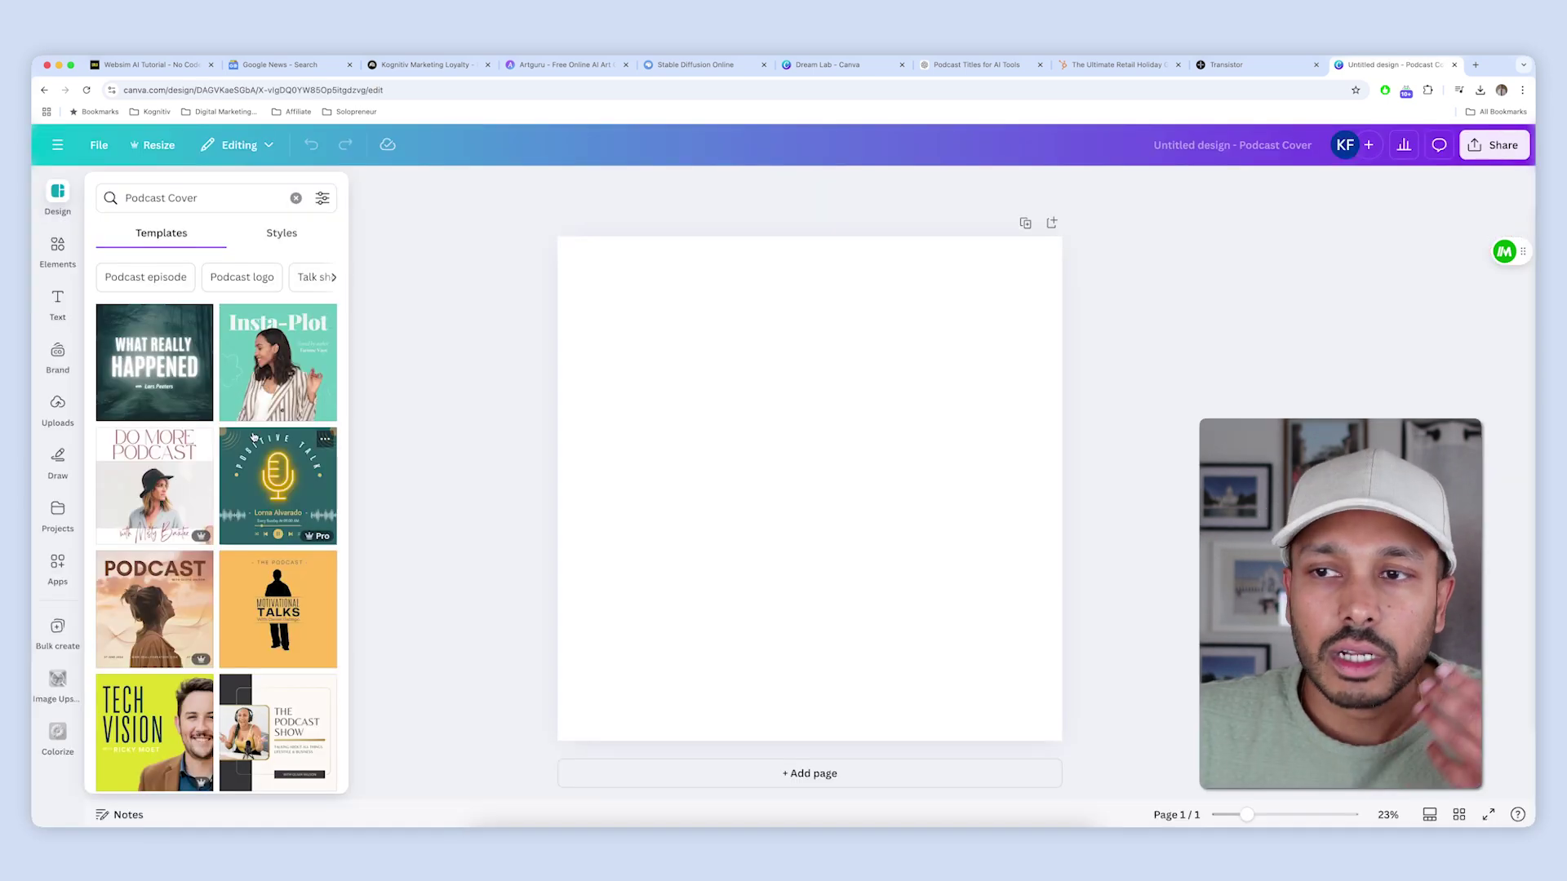
pyautogui.scroll(-3, 245, 438)
pyautogui.scroll(-5, 231, 440)
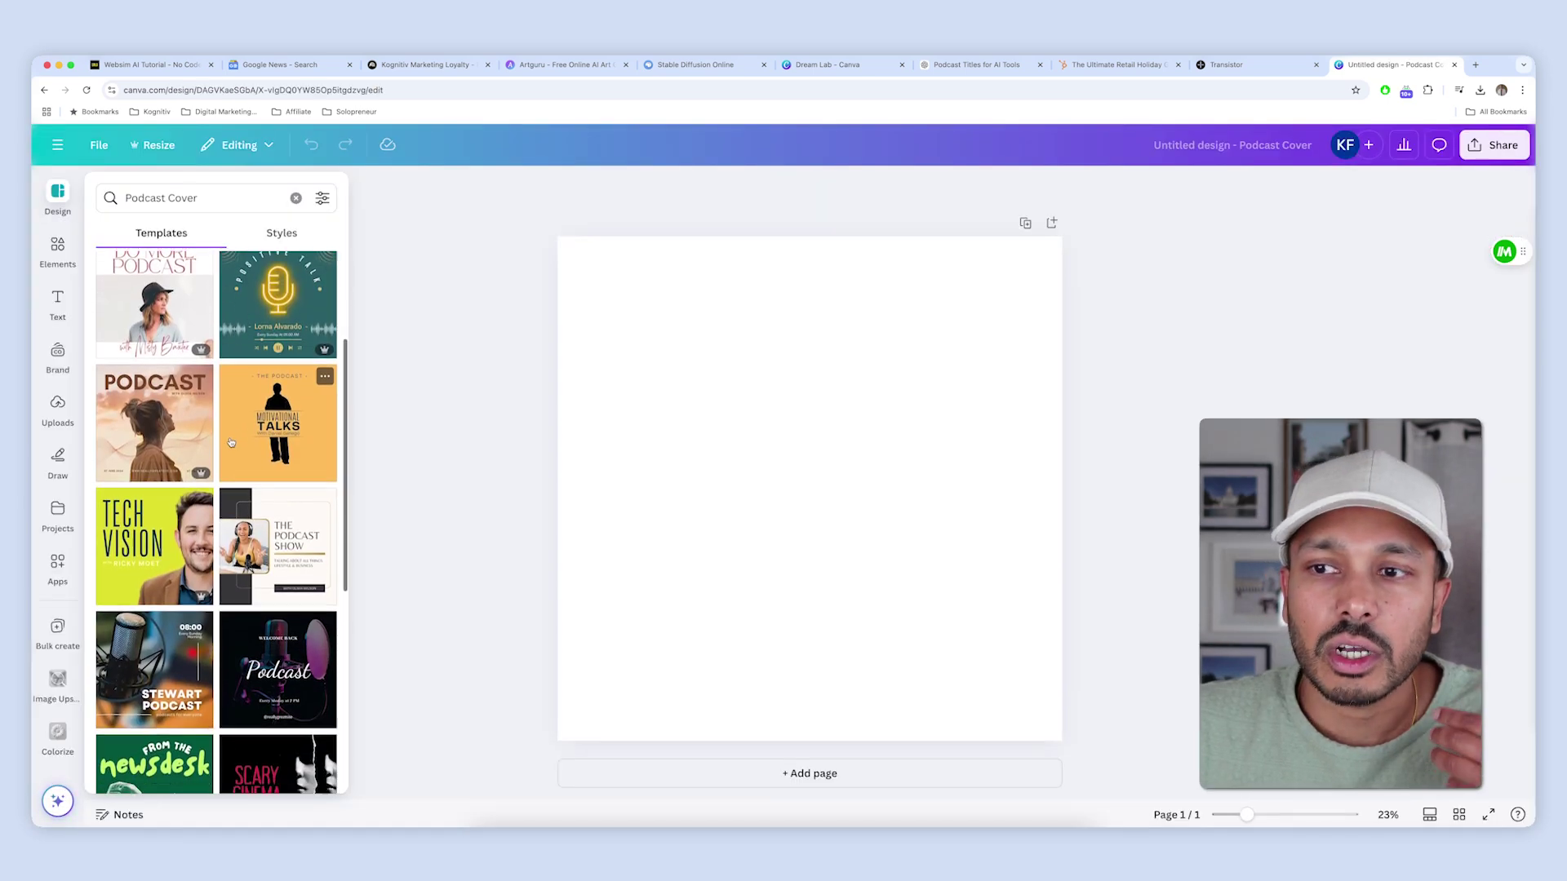
pyautogui.scroll(-3, 233, 443)
pyautogui.scroll(-4, 245, 453)
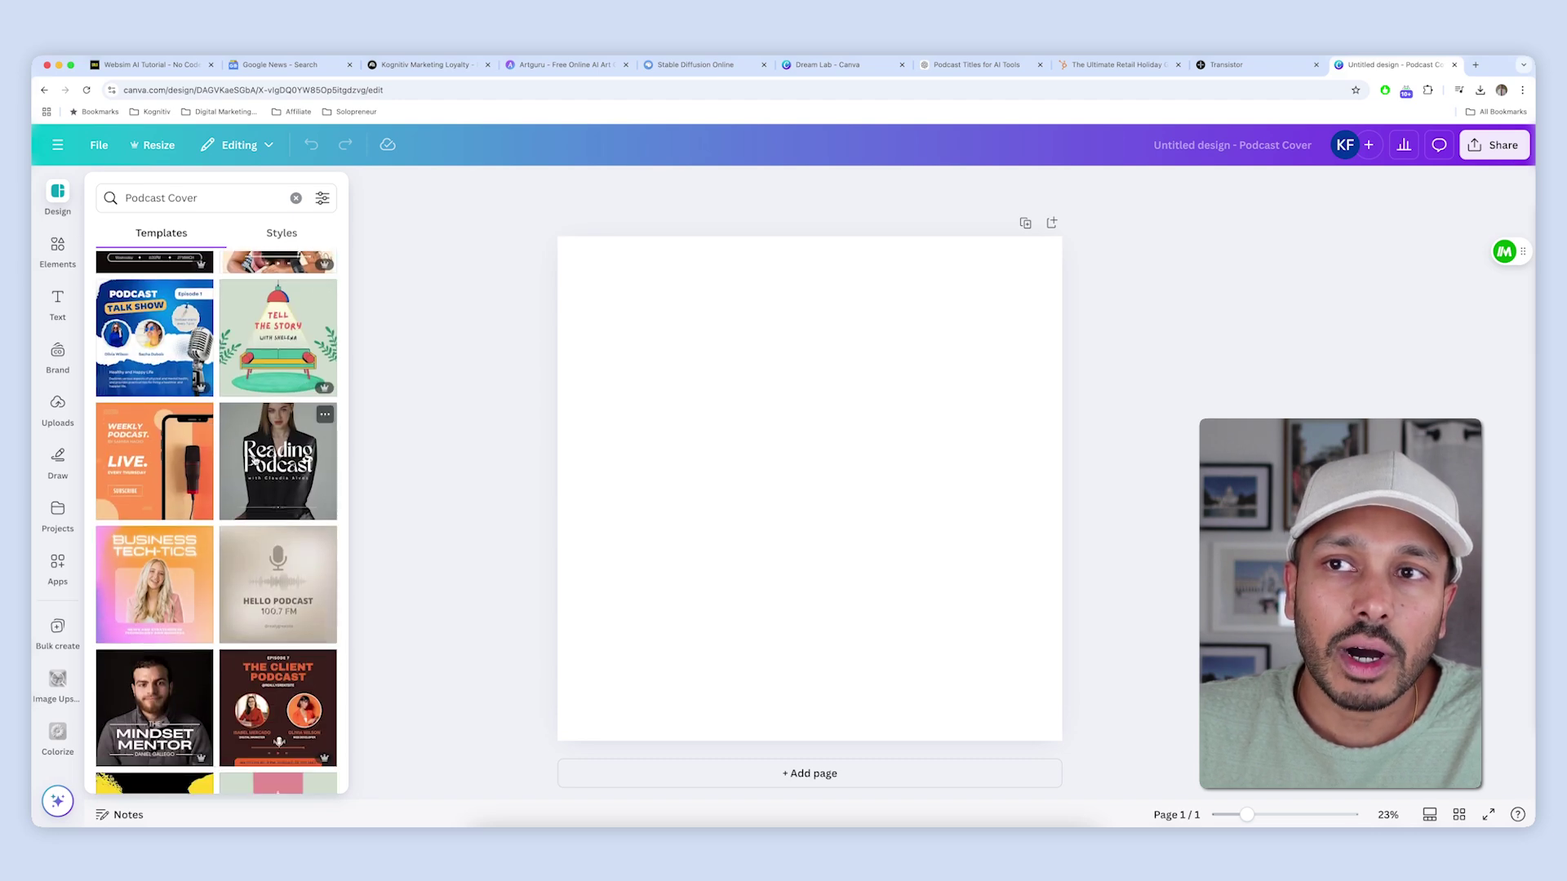
pyautogui.click(147, 362)
pyautogui.click(563, 438)
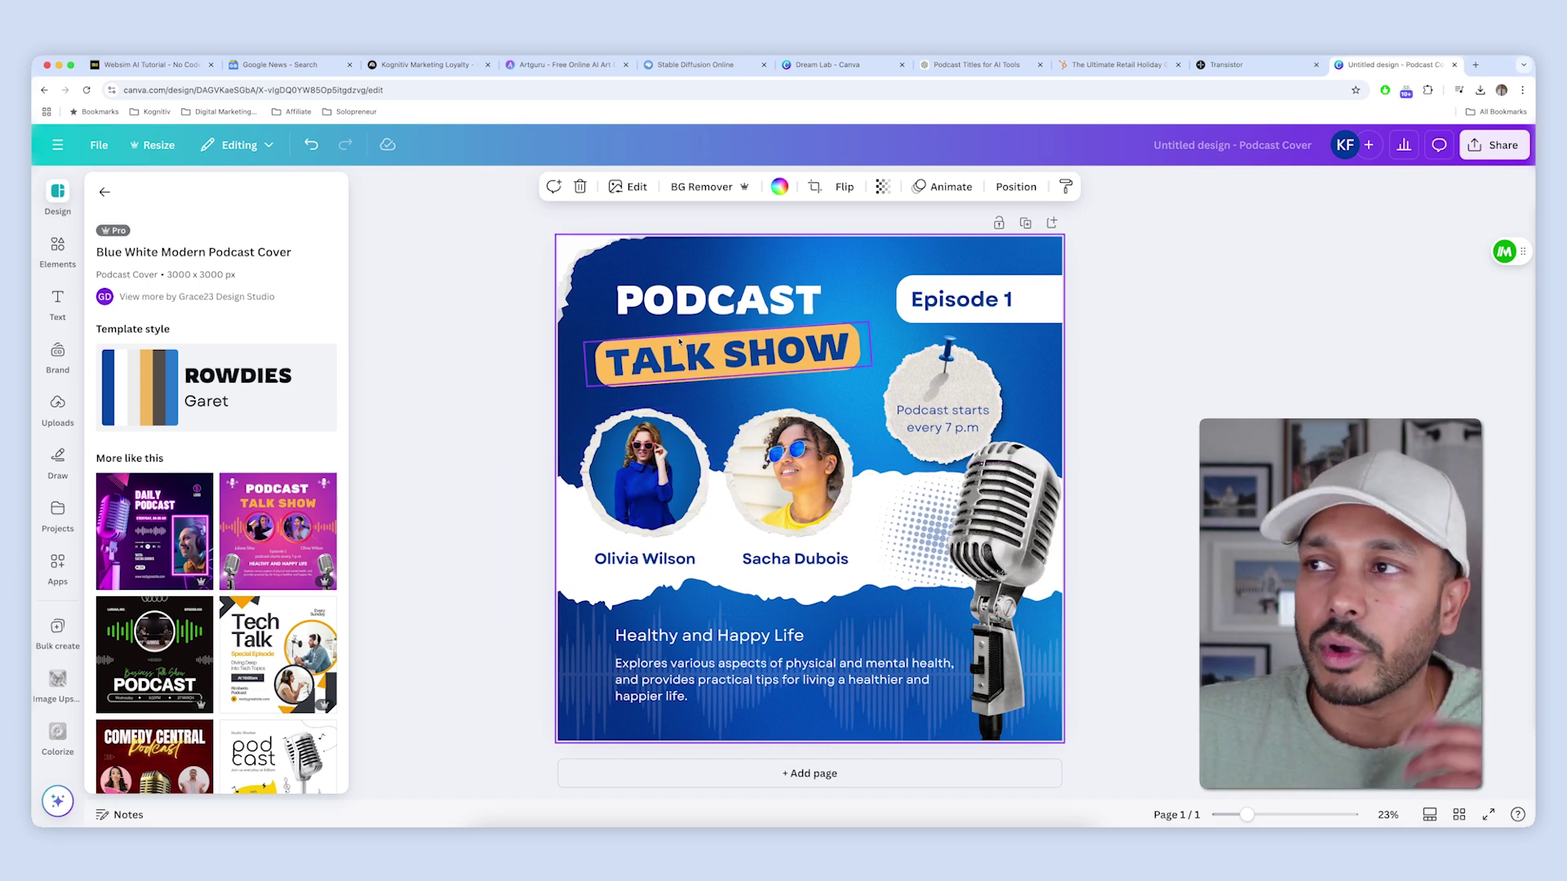
# Place the two downloaded podcaster portraits into the Sacha Dubois and Olivia Wilson circles
pyautogui.click(936, 295)
pyautogui.click(755, 347)
pyautogui.click(446, 389)
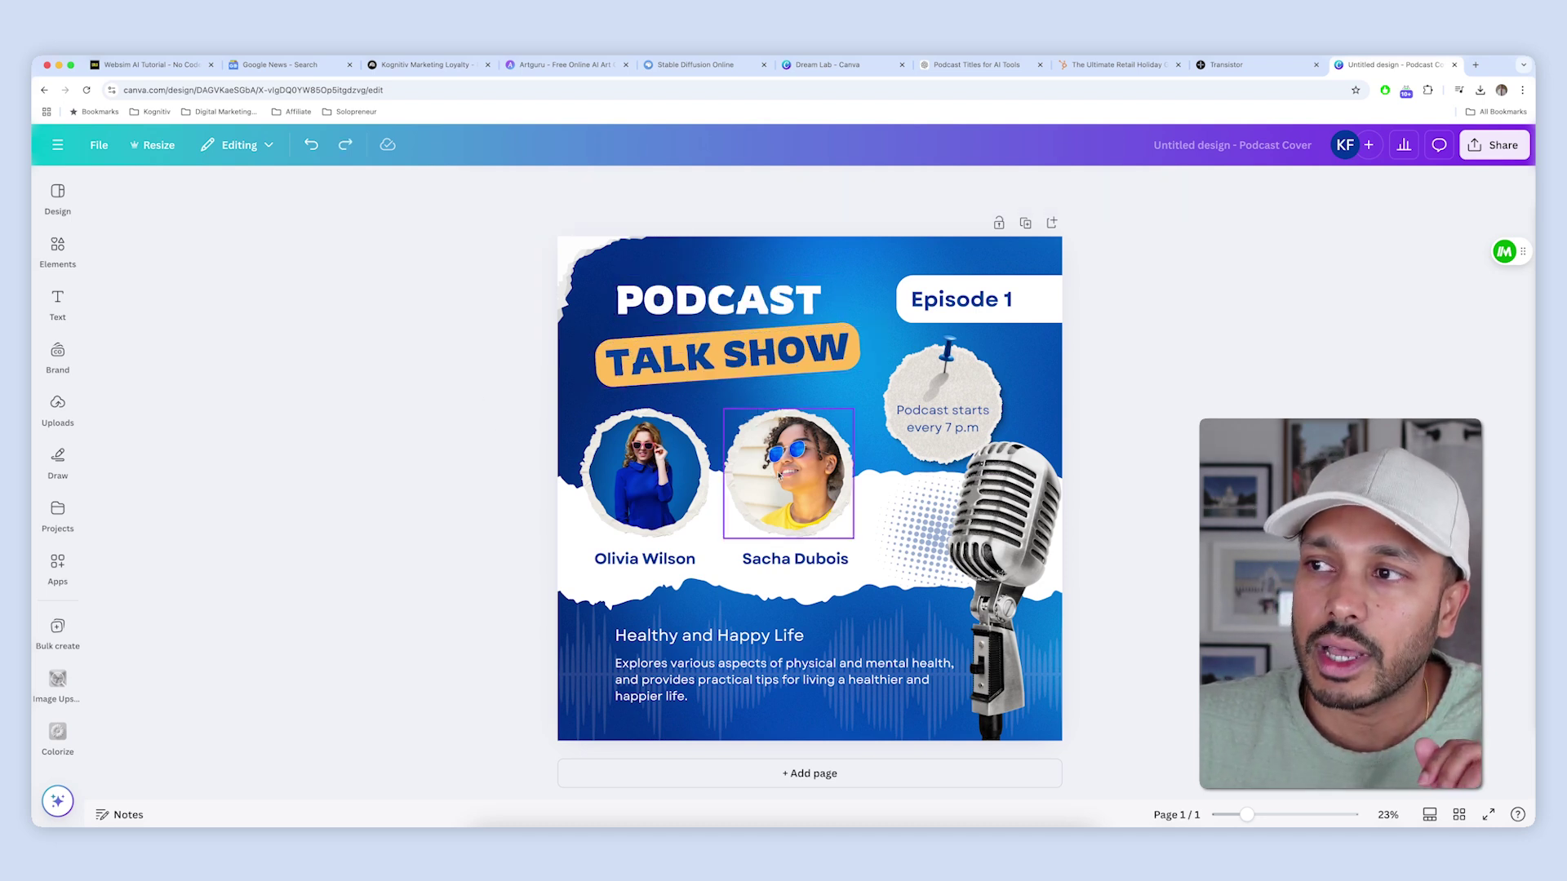
pyautogui.click(1029, 841)
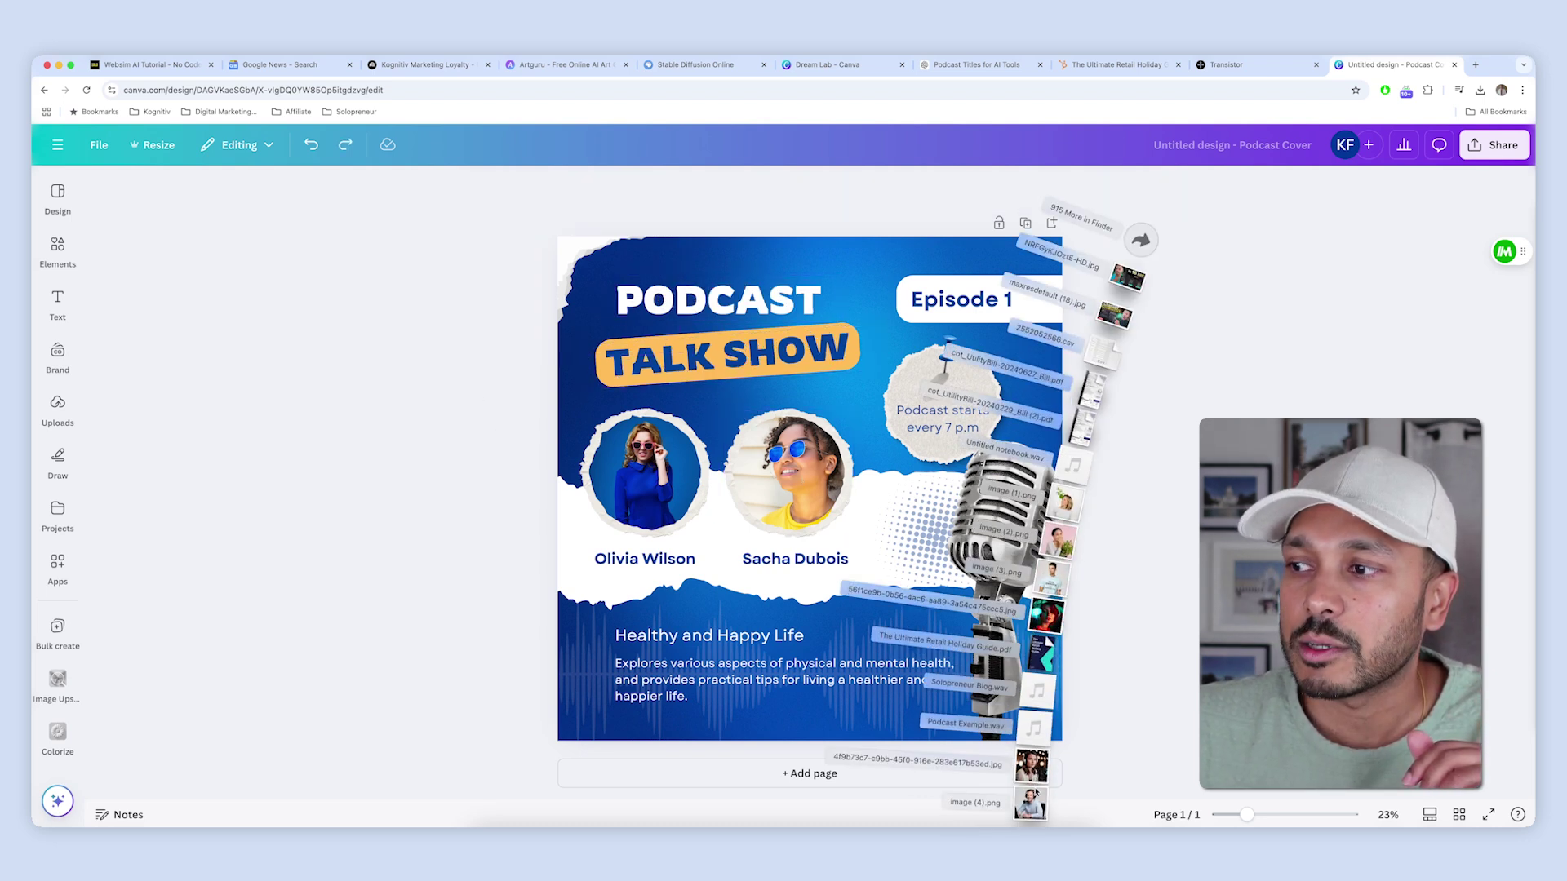
pyautogui.moveTo(1030, 804); pyautogui.dragTo(816, 494)
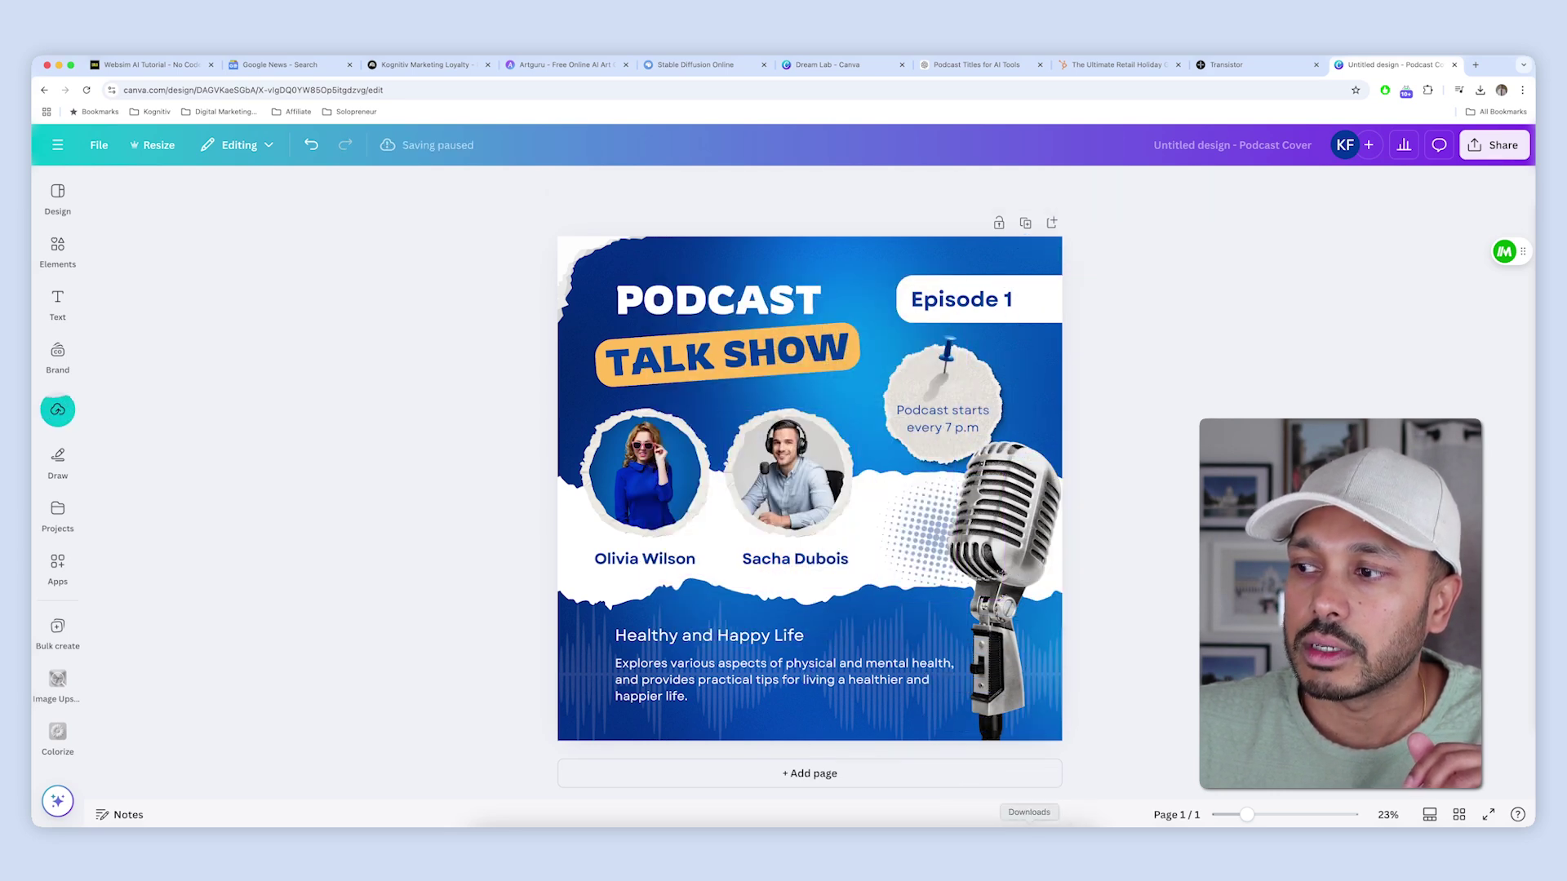
pyautogui.click(1029, 840)
pyautogui.moveTo(1032, 765); pyautogui.dragTo(841, 563)
pyautogui.moveTo(832, 449); pyautogui.dragTo(682, 461)
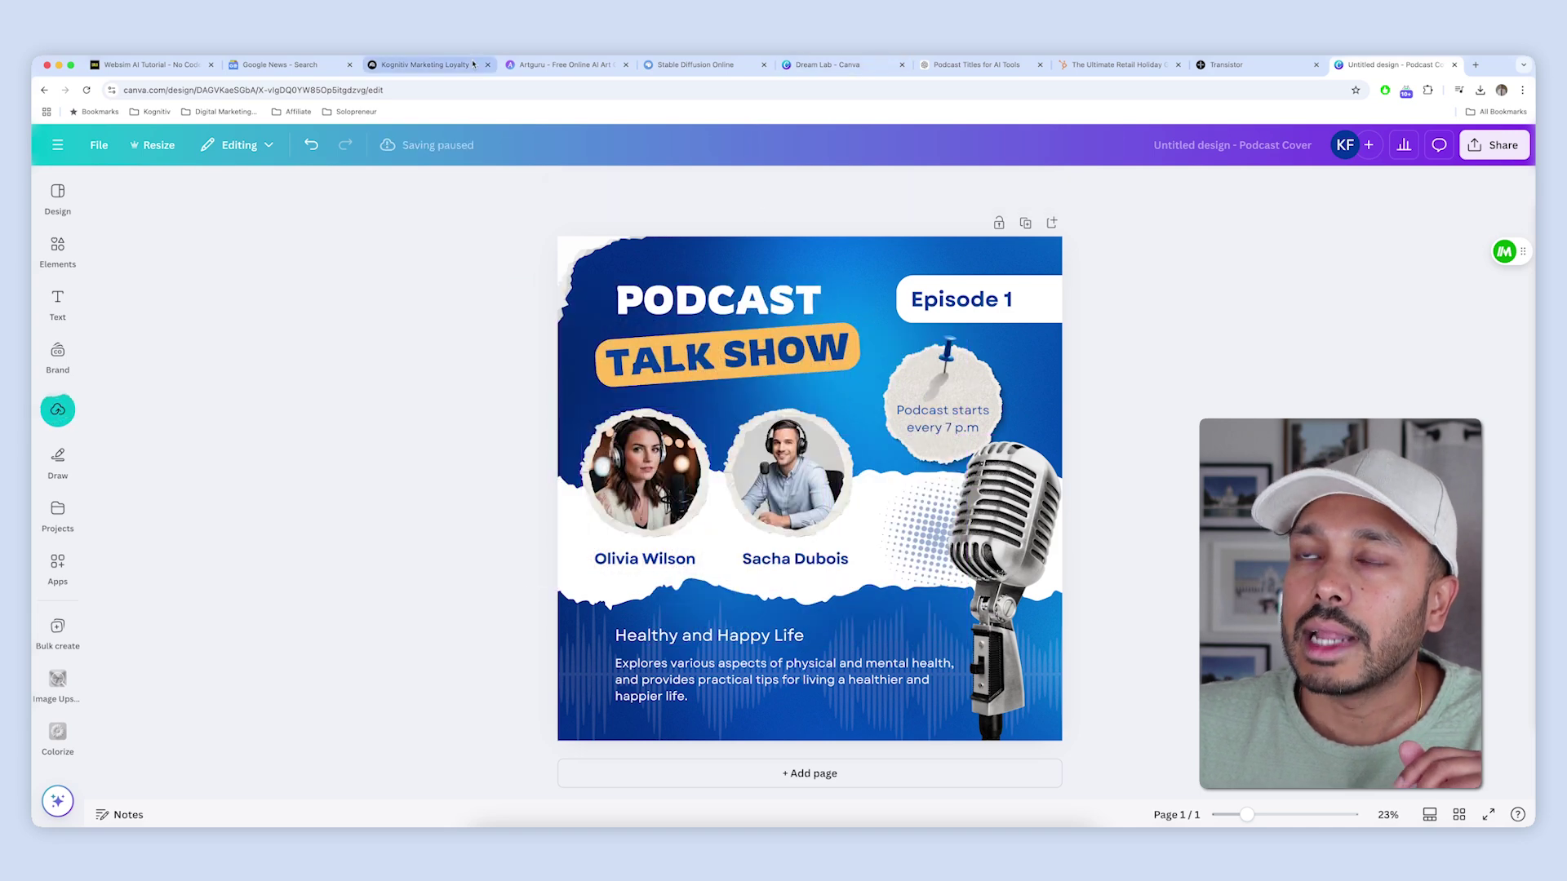
pyautogui.click(821, 63)
pyautogui.scroll(-6, 770, 356)
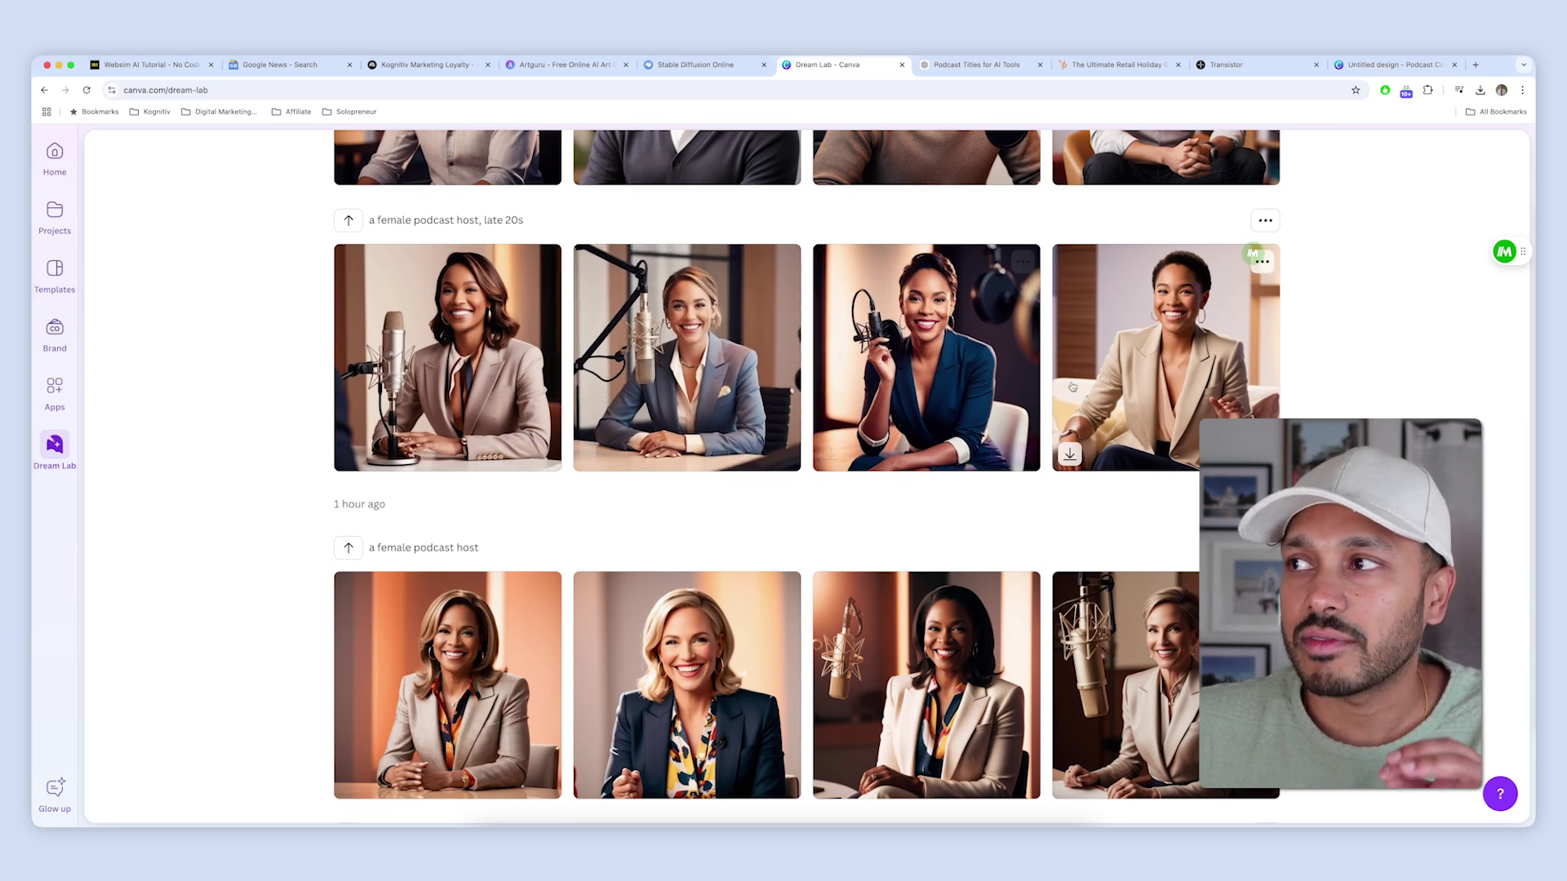
# Copy the full-size third late-20s Dream Lab host image, the woman holding a microphone
pyautogui.click(957, 381)
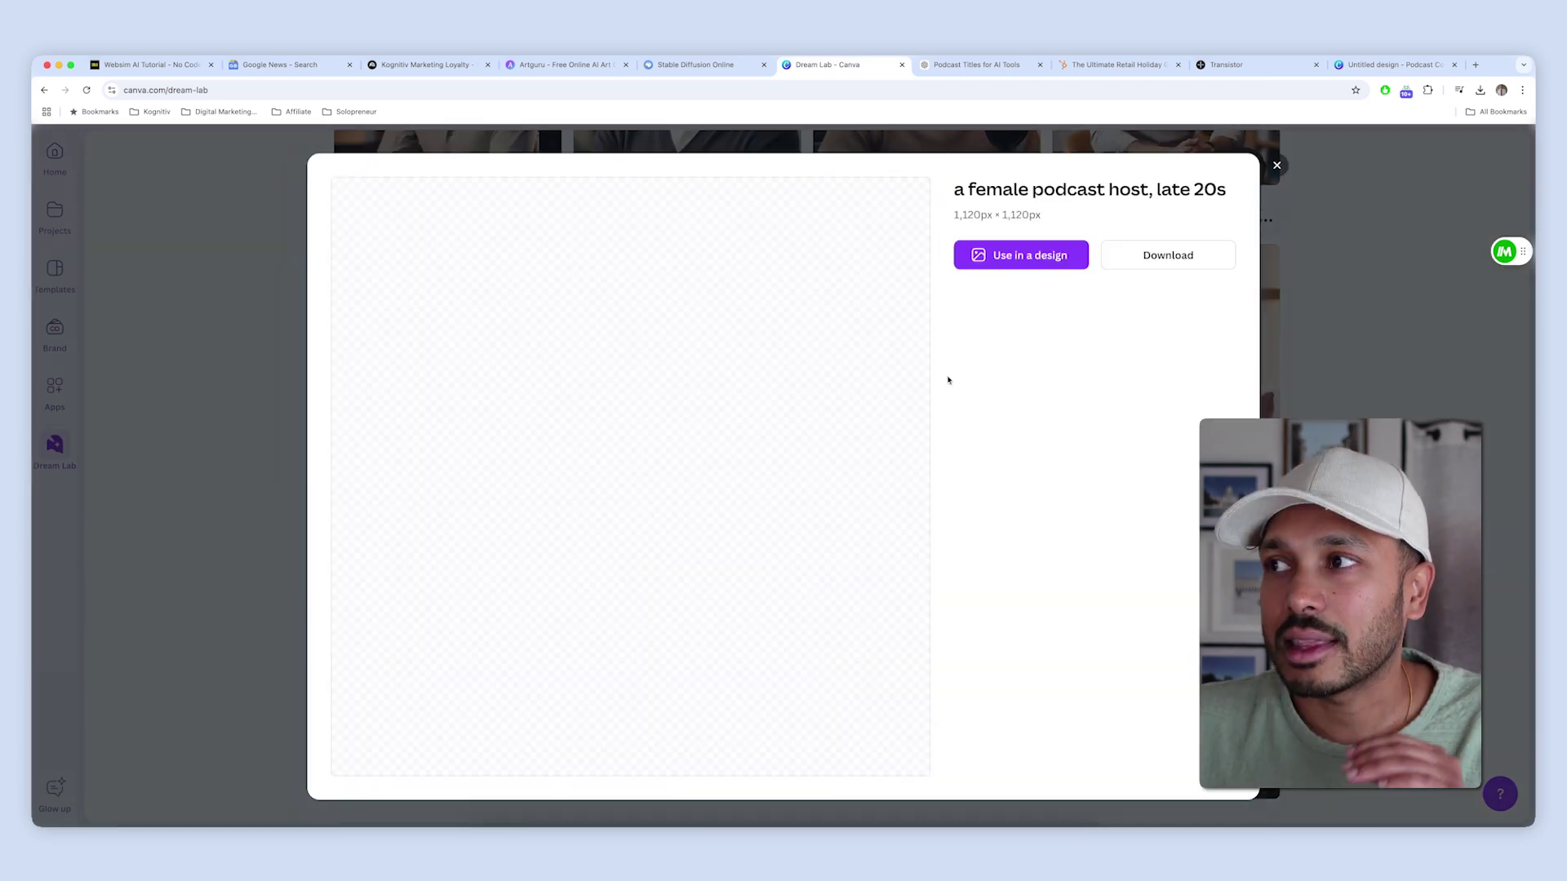
pyautogui.click(1170, 256)
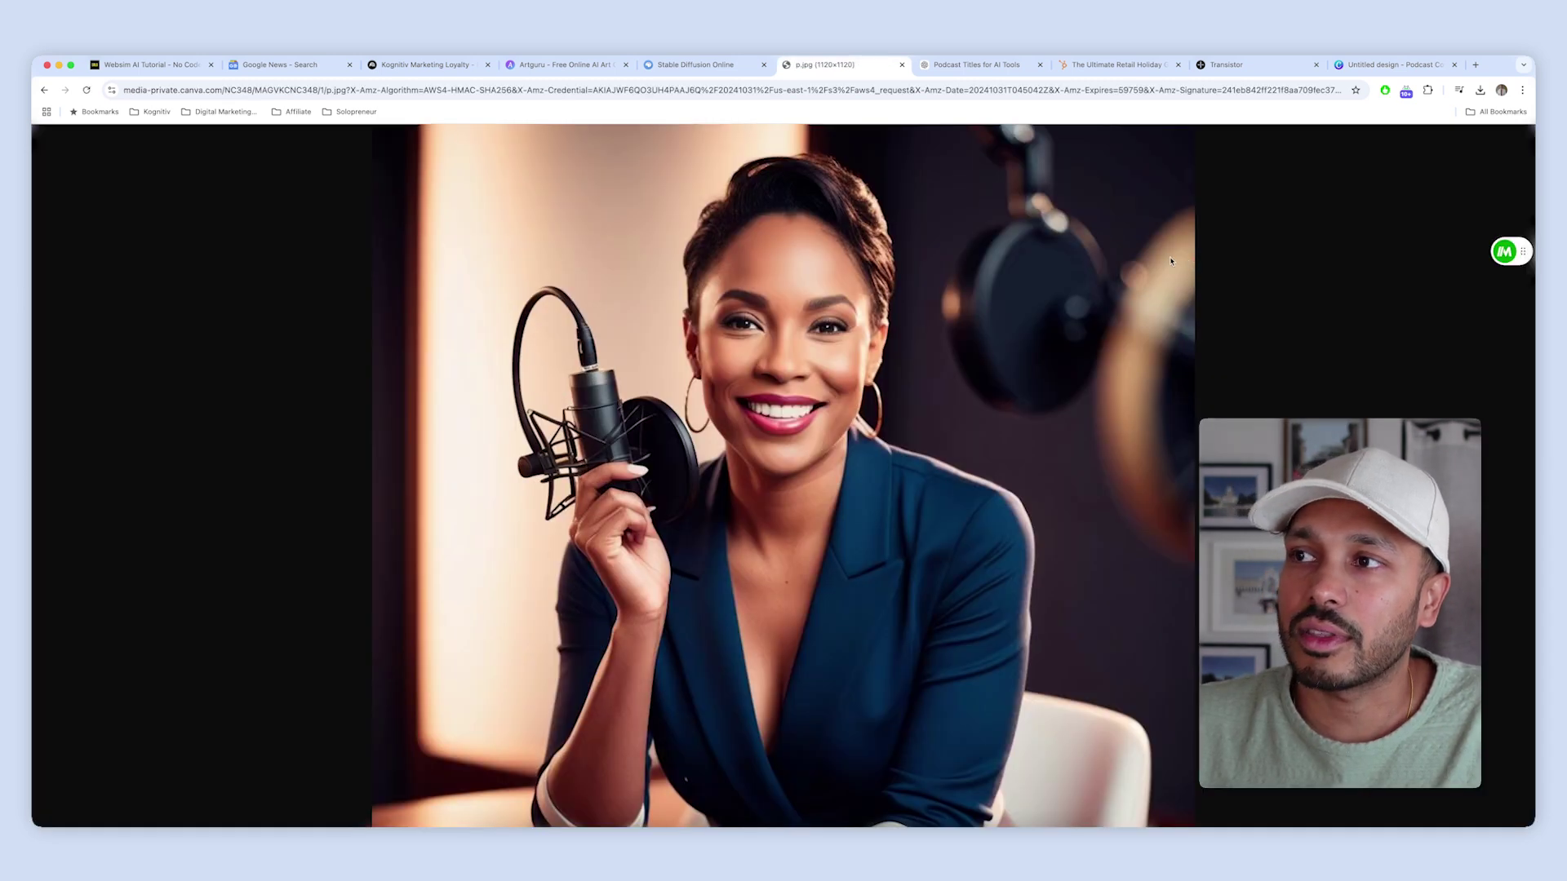
pyautogui.rightClick(827, 325)
pyautogui.click(732, 351)
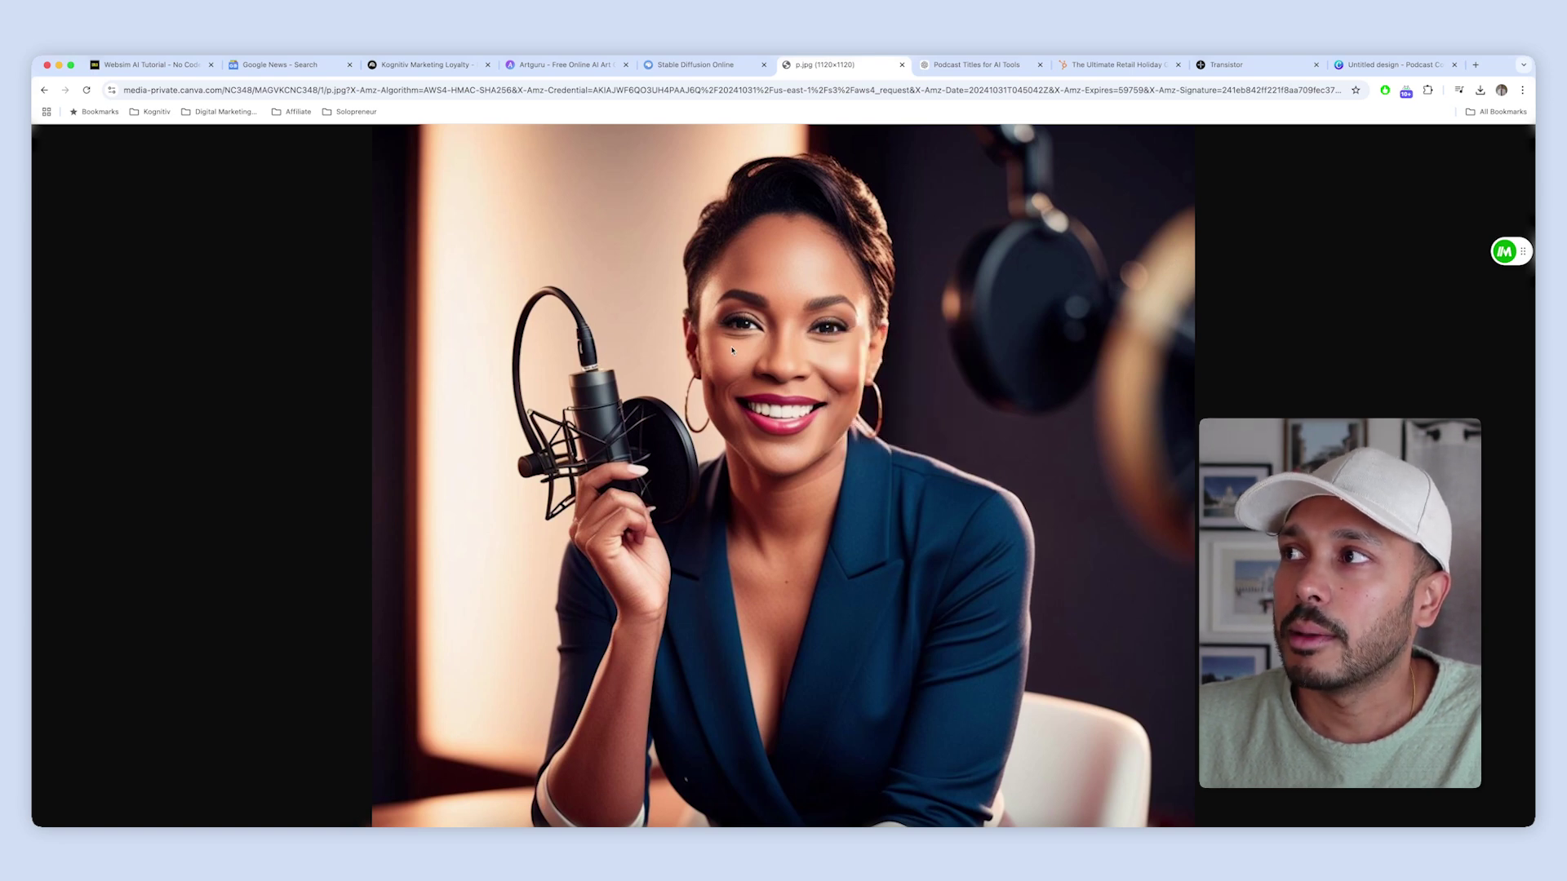
pyautogui.click(902, 64)
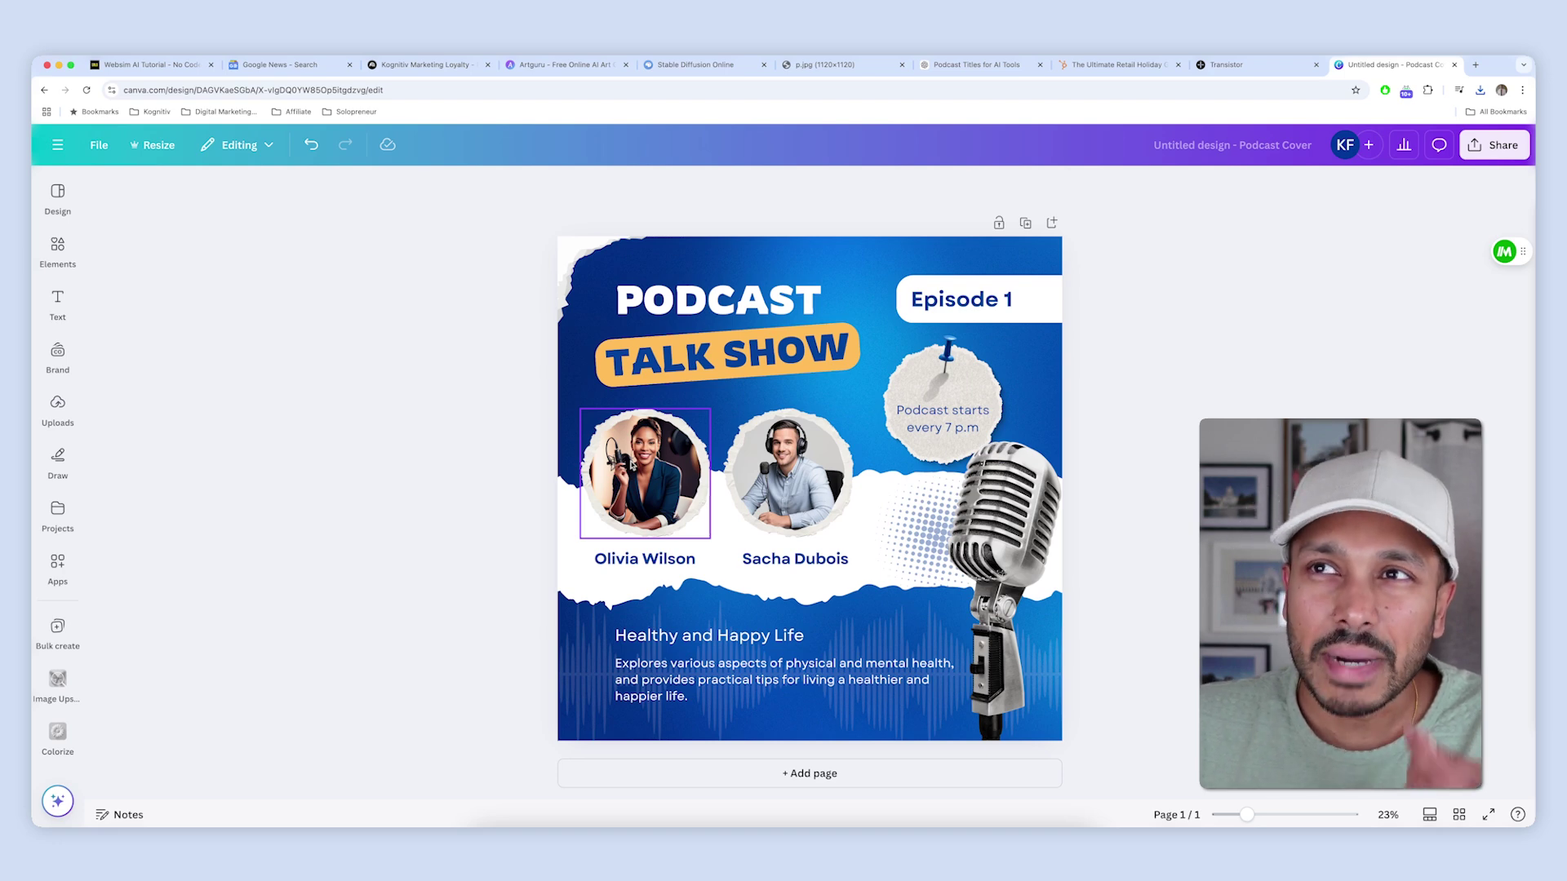
# Go to Artguru and scroll to its two generated male podcast host portraits
pyautogui.press('super+4')
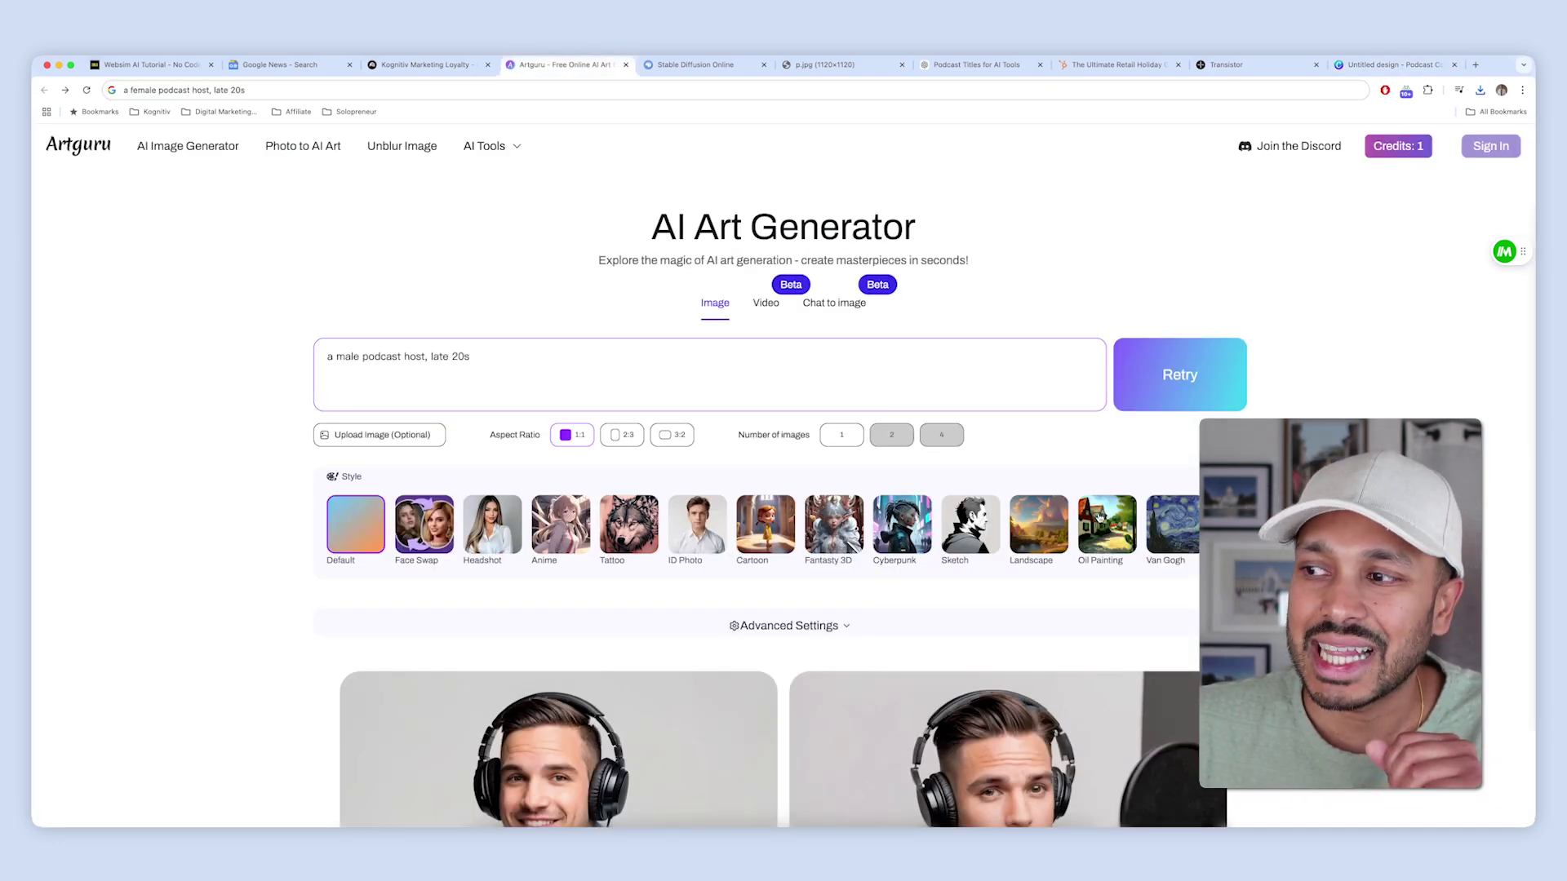
pyautogui.scroll(-5, 938, 477)
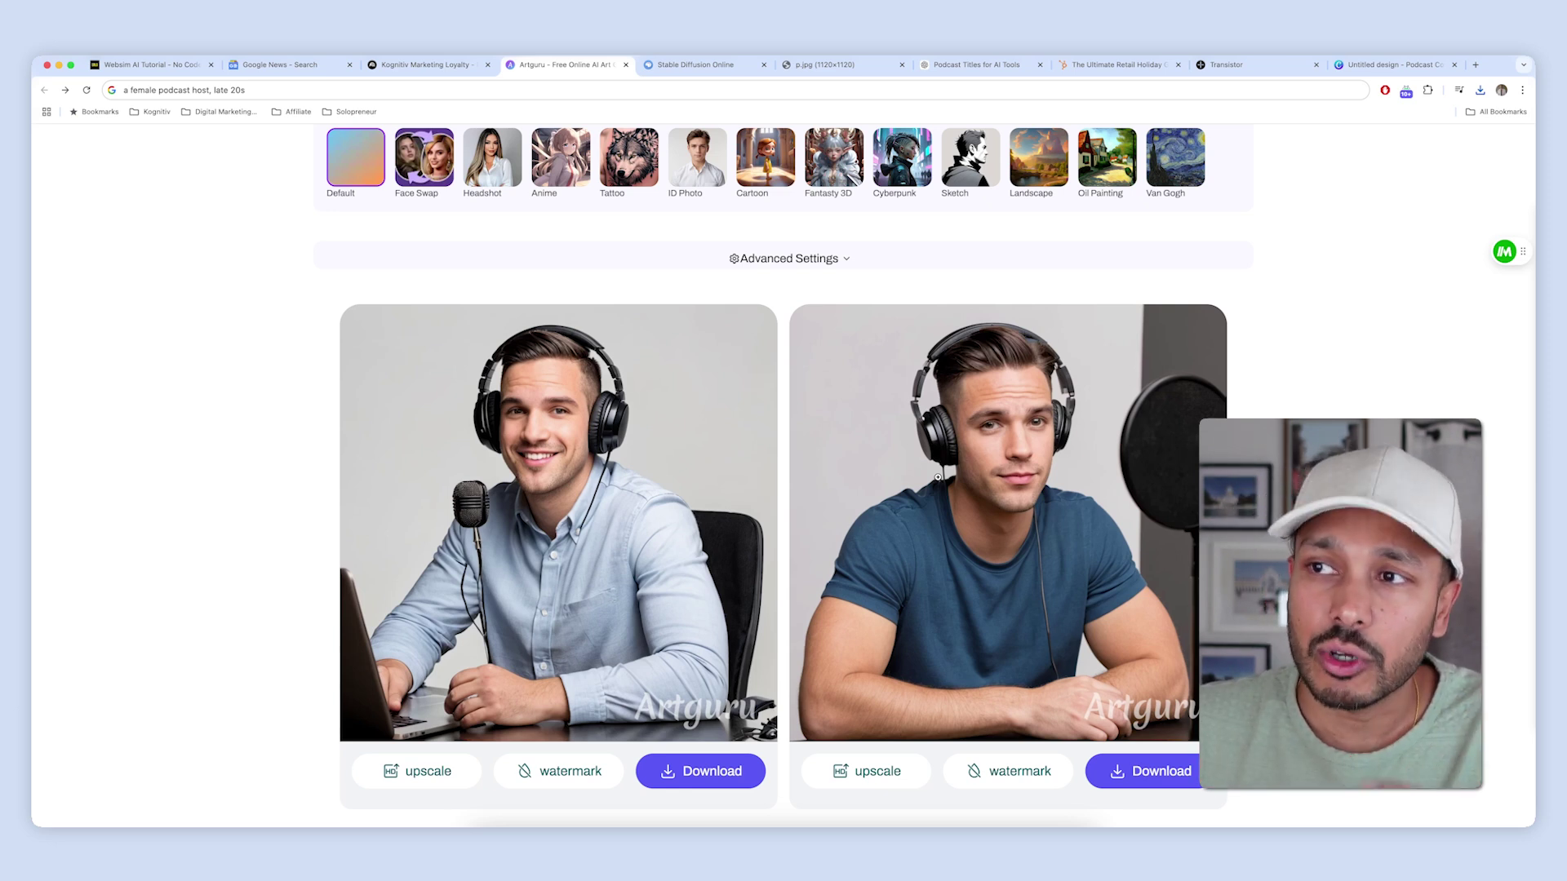
# Browse the Artguru gallery, check the Stable Diffusion portrait, and return to the Canva cover
pyautogui.scroll(-10, 786, 366)
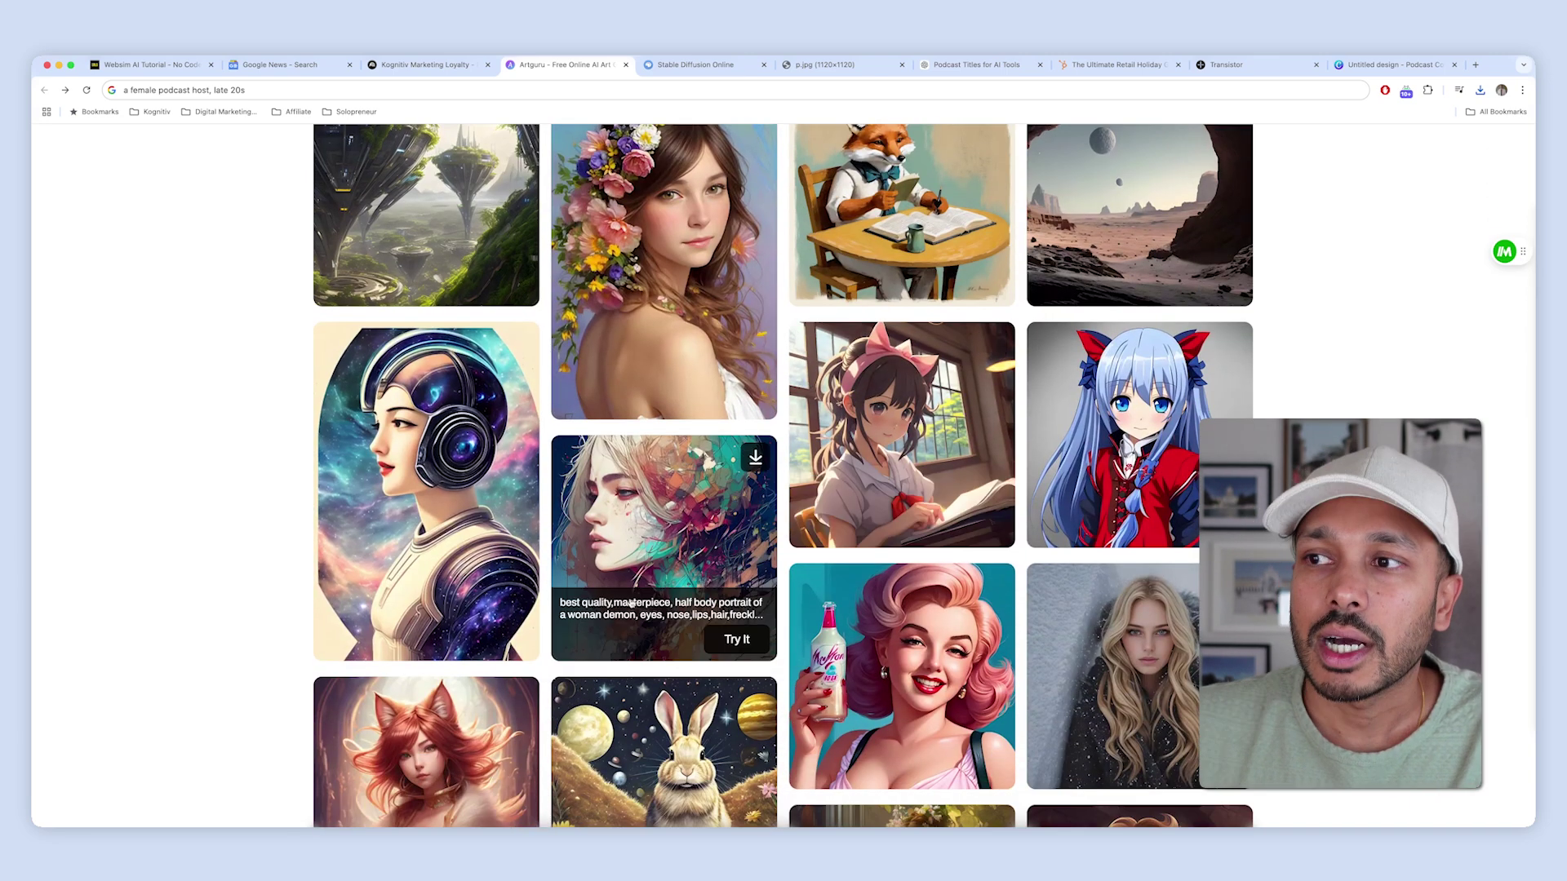
pyautogui.scroll(-4, 631, 604)
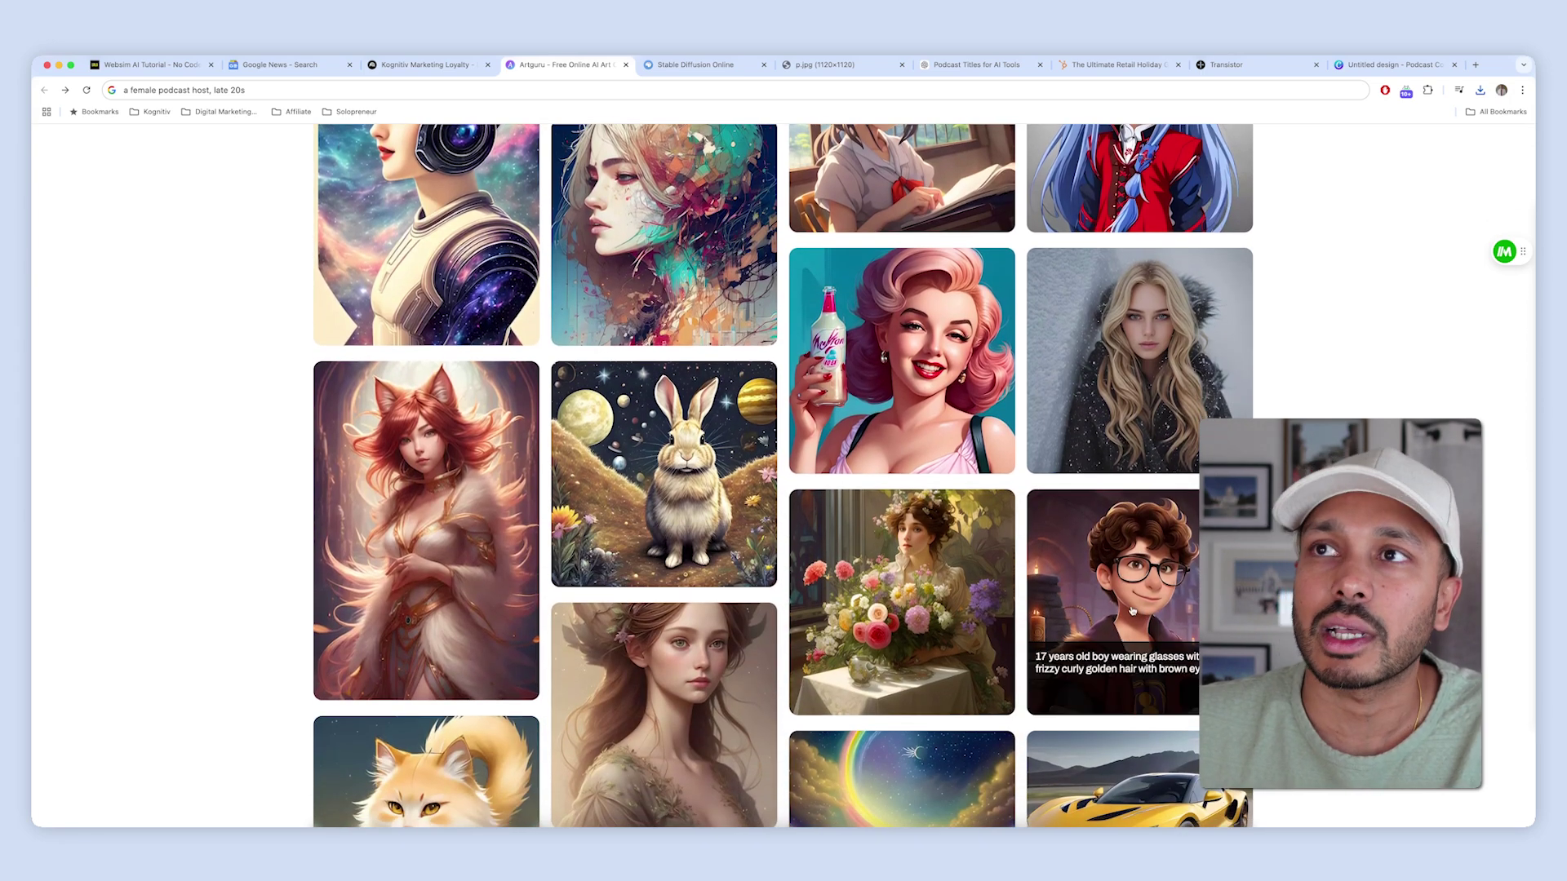
pyautogui.click(684, 66)
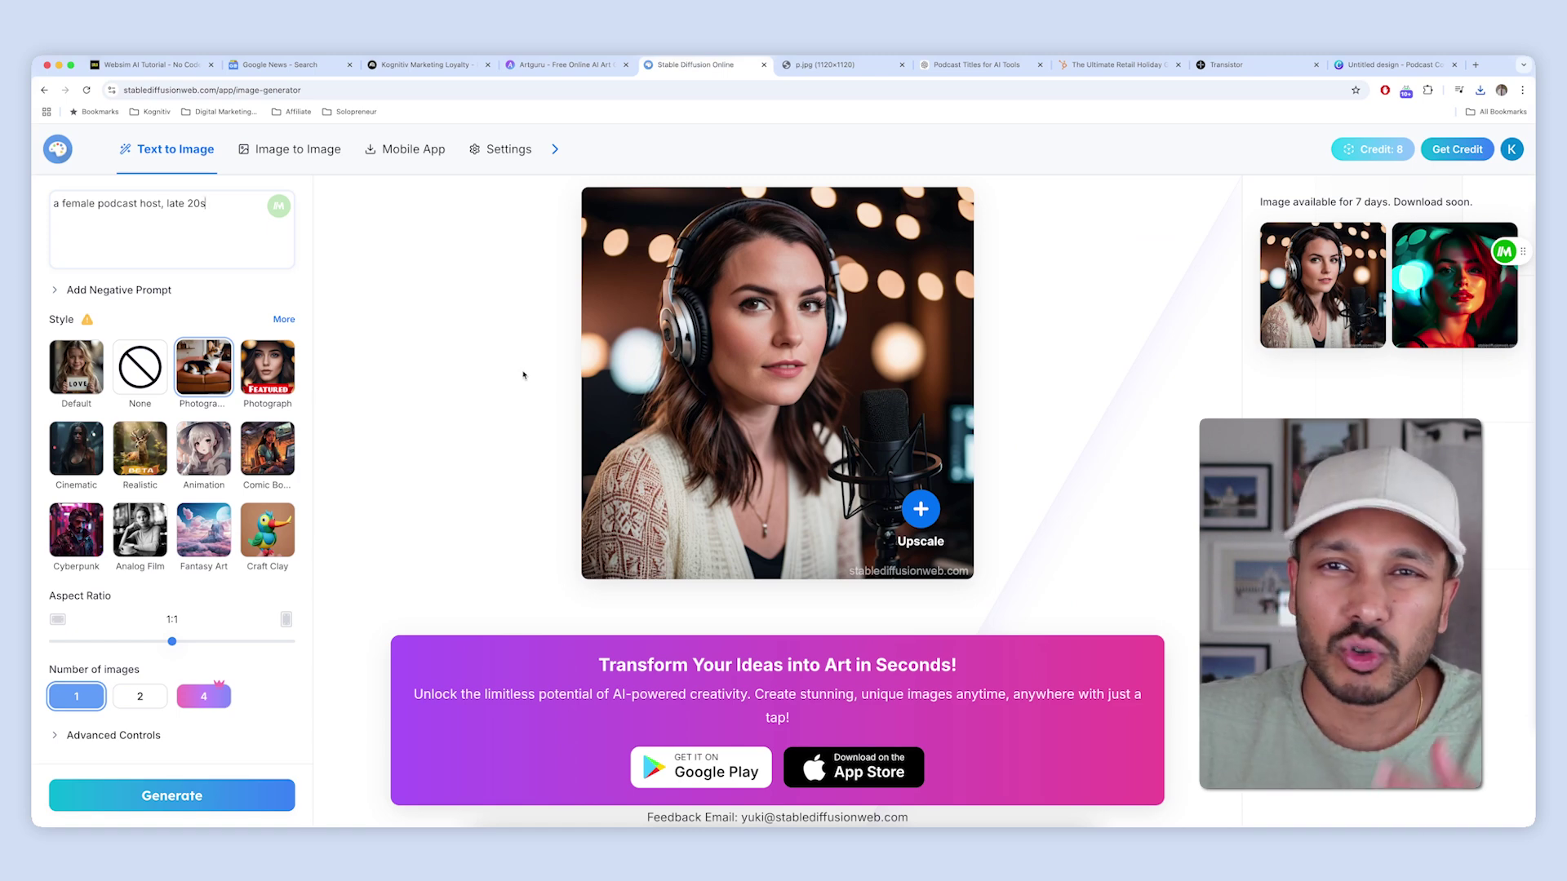
pyautogui.press('super+9')
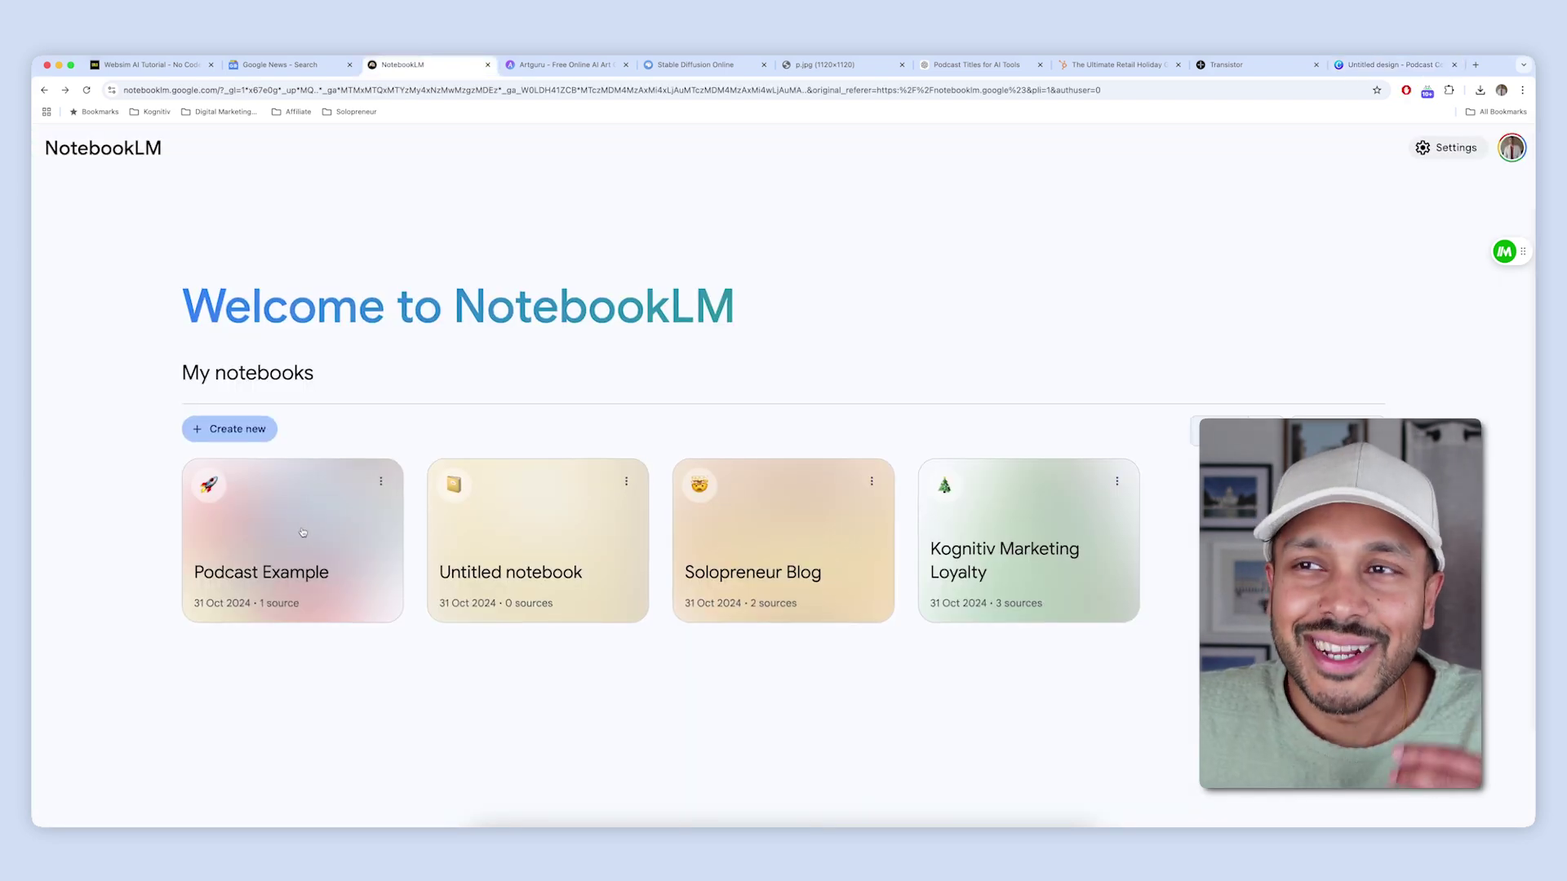
# Ask the Podcast Example notebook for a catchy episode title and highlight 'Marketing Magic Without the Code'
pyautogui.click(302, 532)
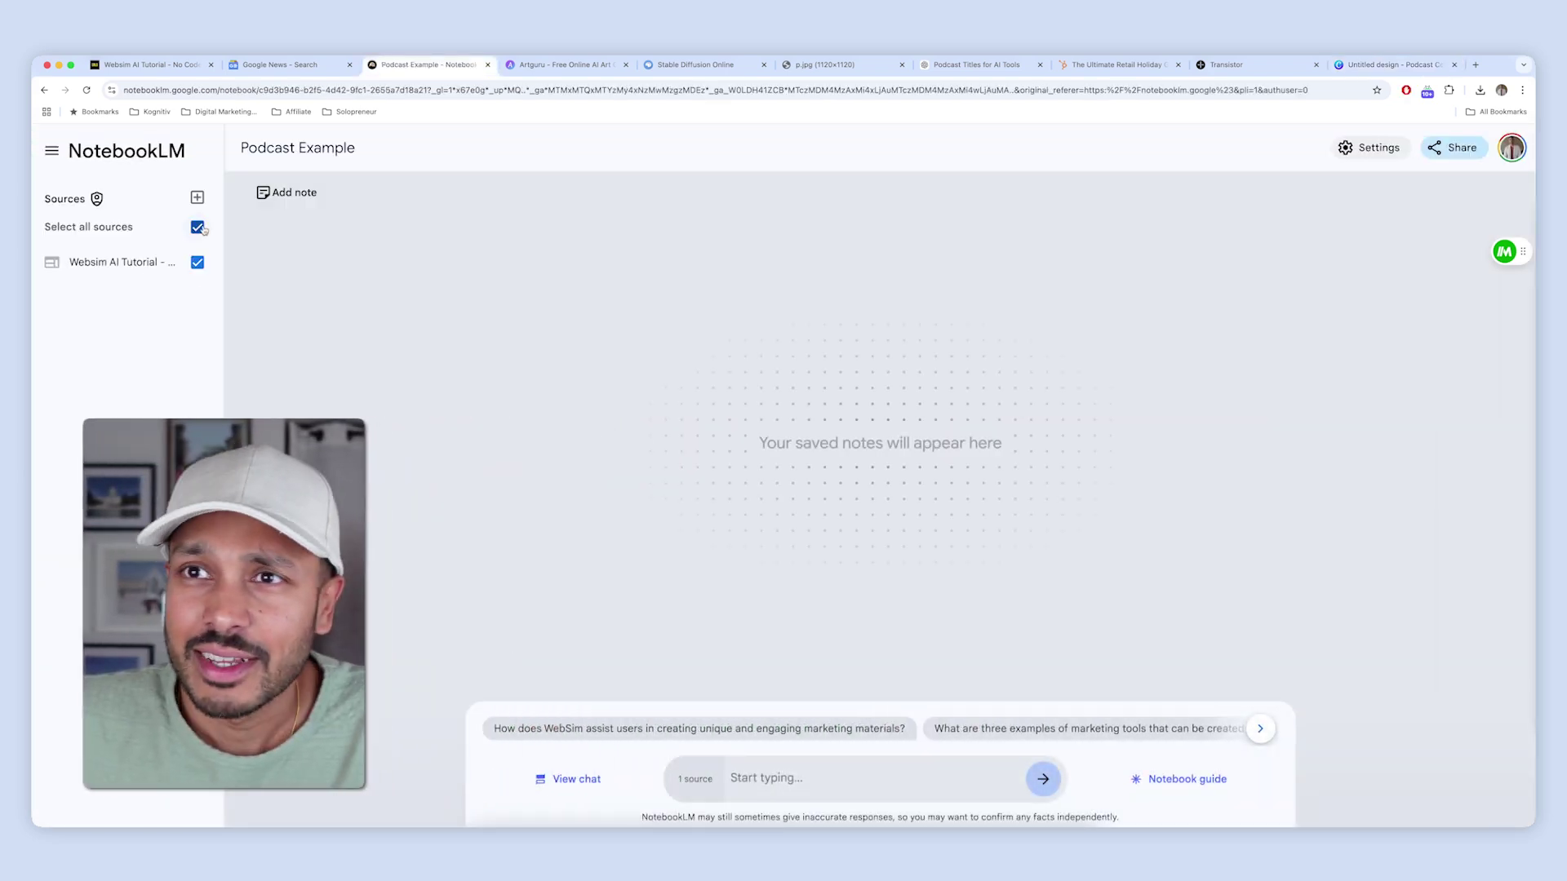
pyautogui.click(1188, 779)
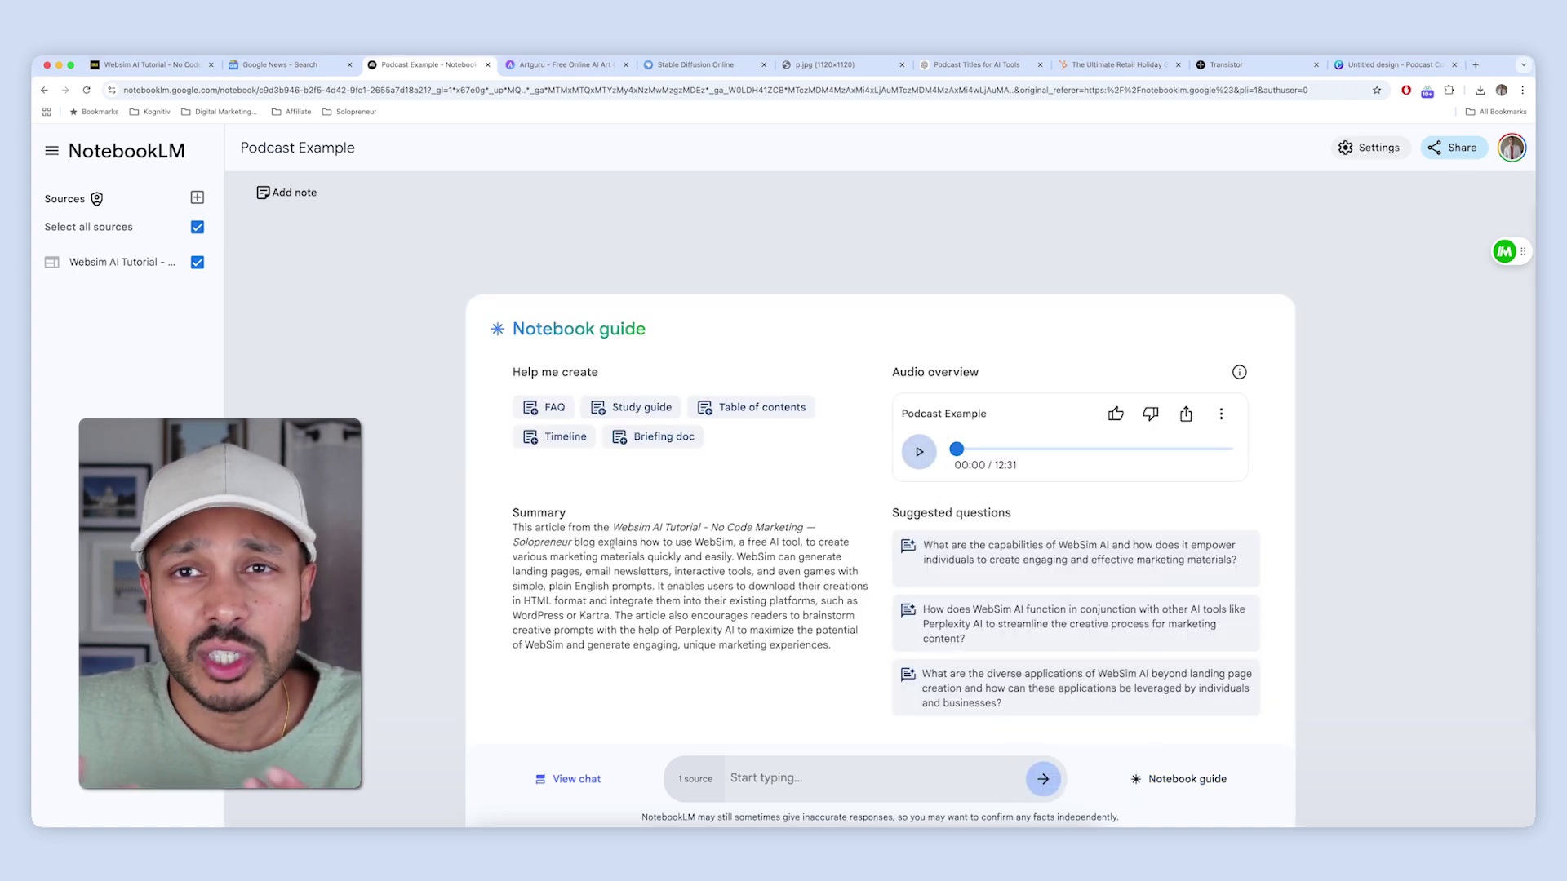
pyautogui.click(800, 776)
pyautogui.write("I'm making a podcast from th")
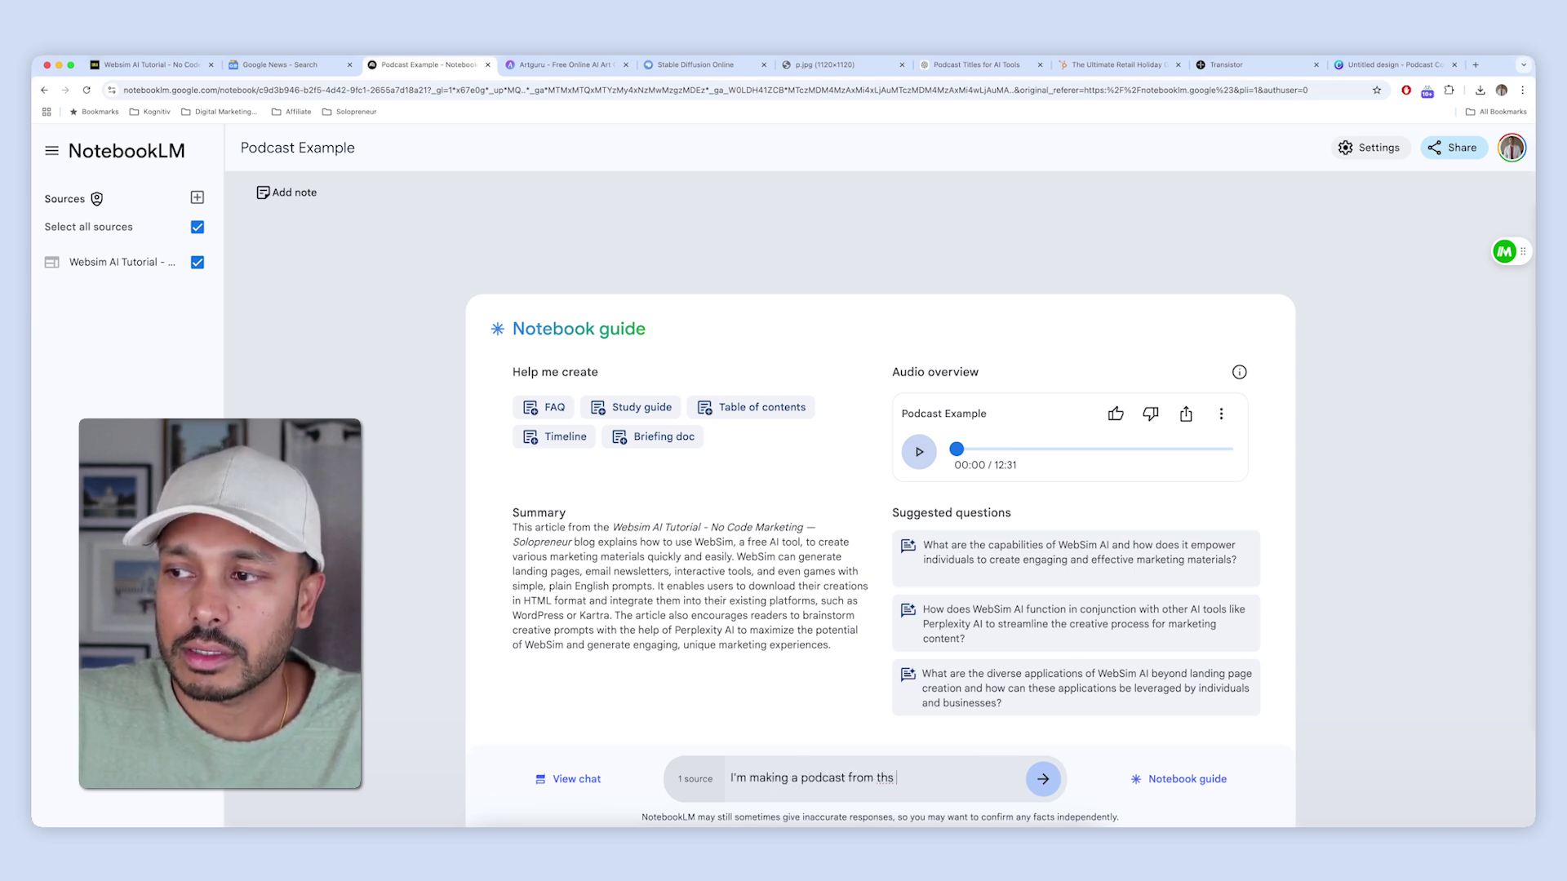
pyautogui.write('is audio. Give me a catchy episode title.')
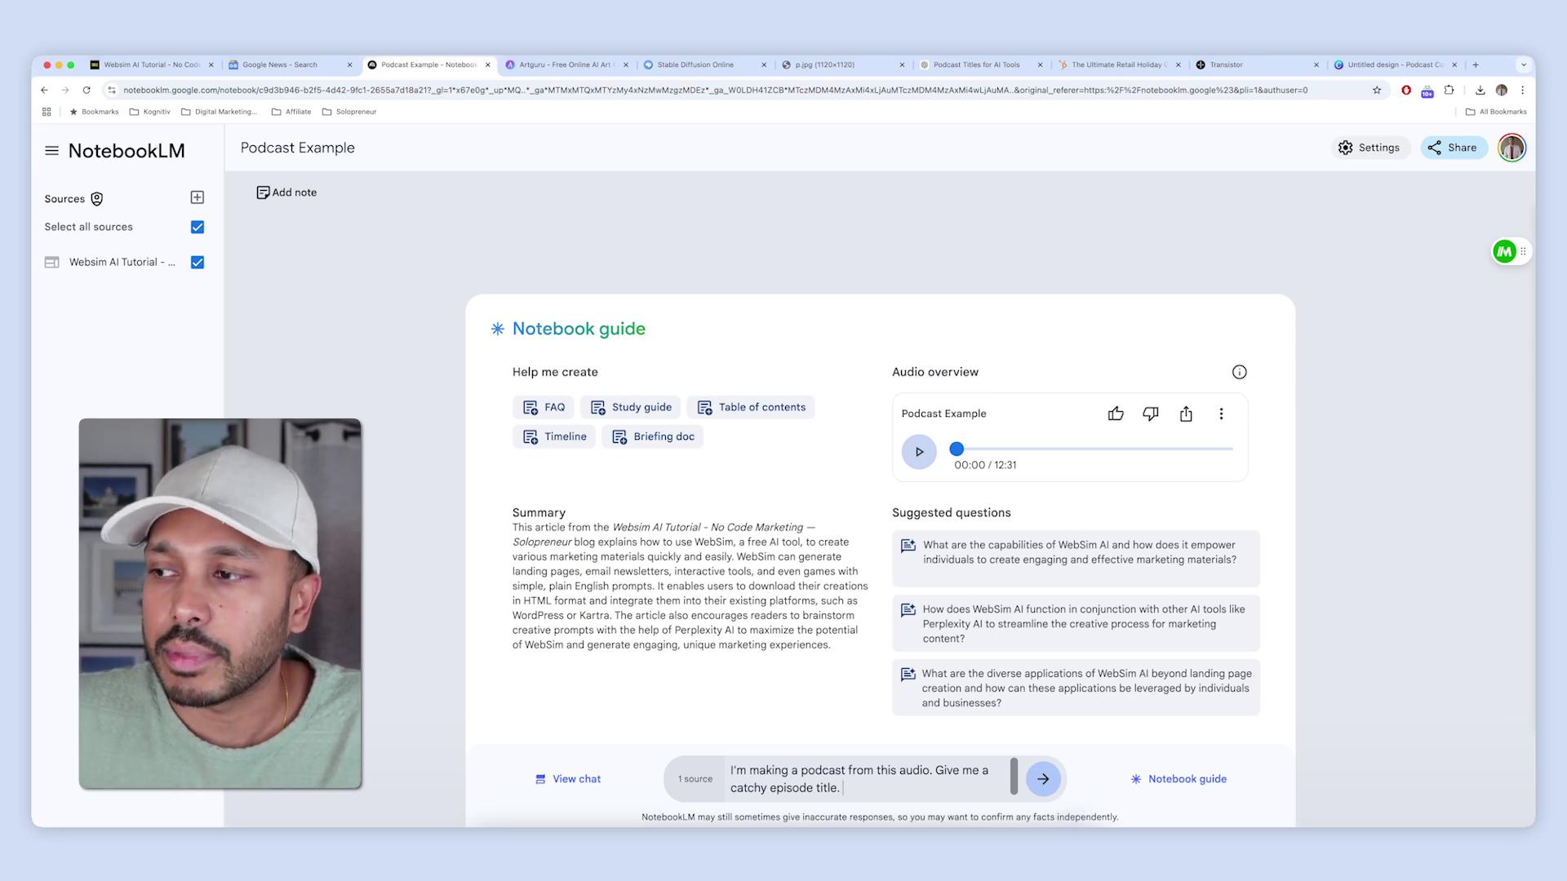
pyautogui.click(1044, 780)
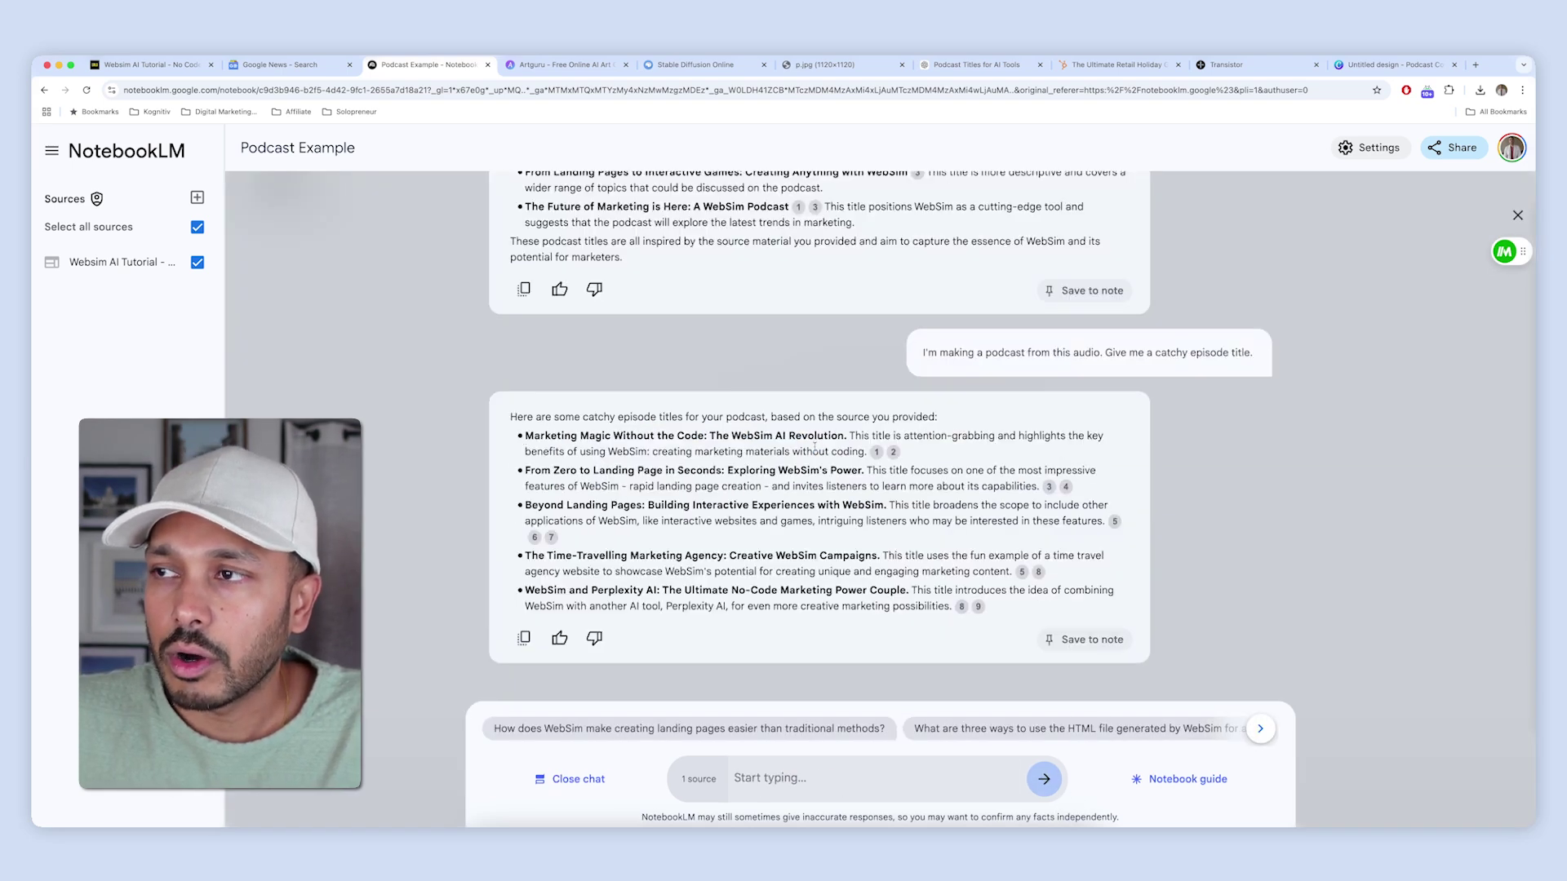
pyautogui.moveTo(845, 437); pyautogui.dragTo(526, 436)
pyautogui.hotkey('ctrl', 'c')
# Replace the 'Healthy and Happy Life' heading with the episode title, widened to two lines
pyautogui.click(1392, 65)
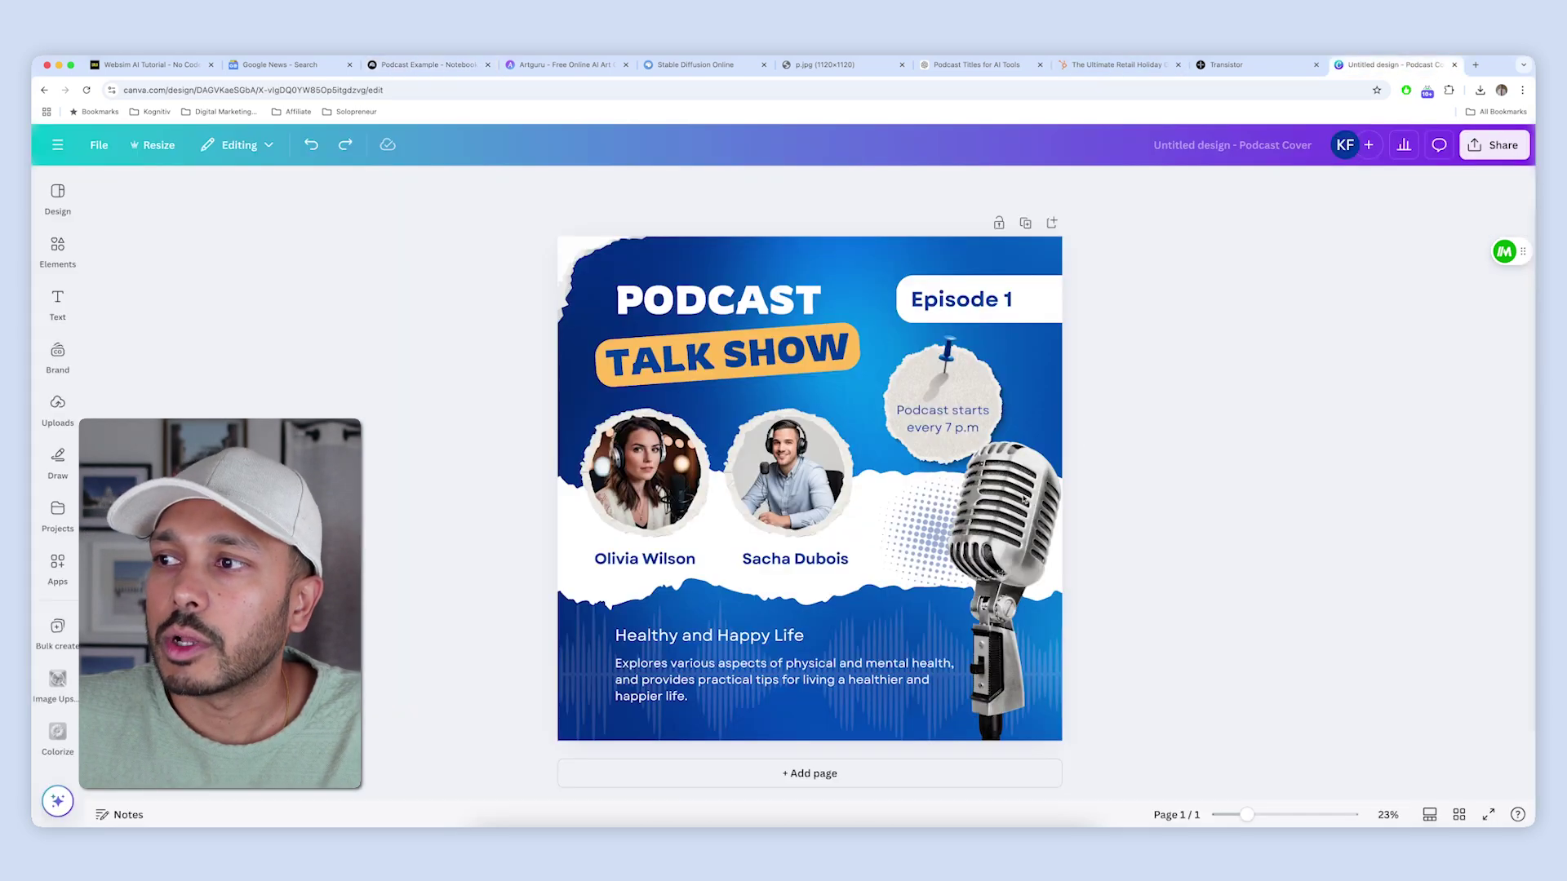
pyautogui.click(709, 636)
pyautogui.hotkey('ctrl', 'a')
pyautogui.hotkey('ctrl', 'v')
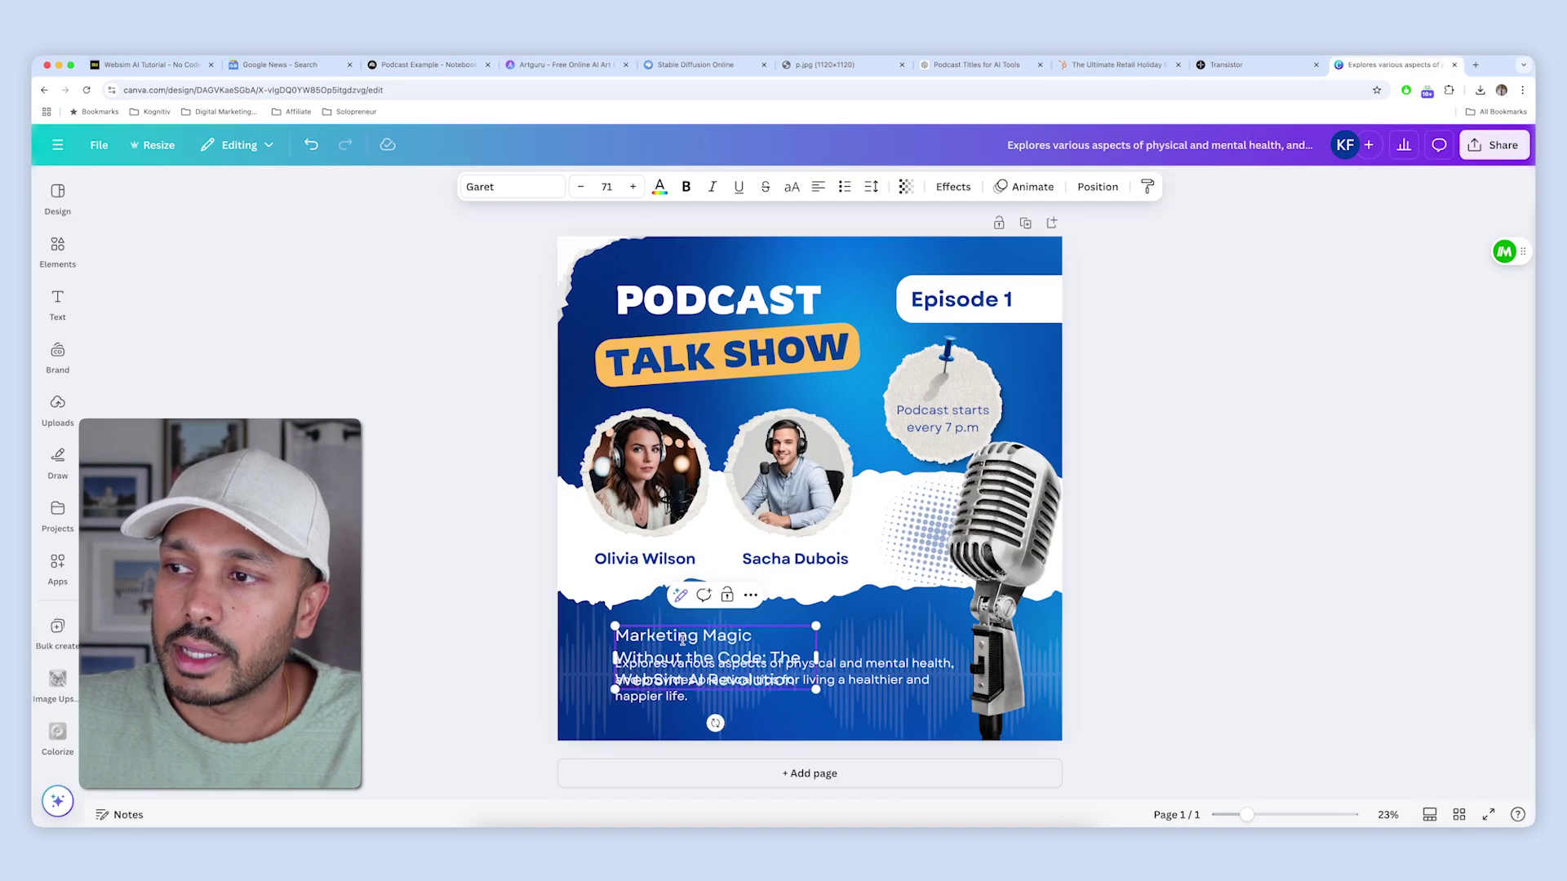
pyautogui.moveTo(826, 658); pyautogui.dragTo(957, 646)
pyautogui.moveTo(661, 690); pyautogui.dragTo(666, 707)
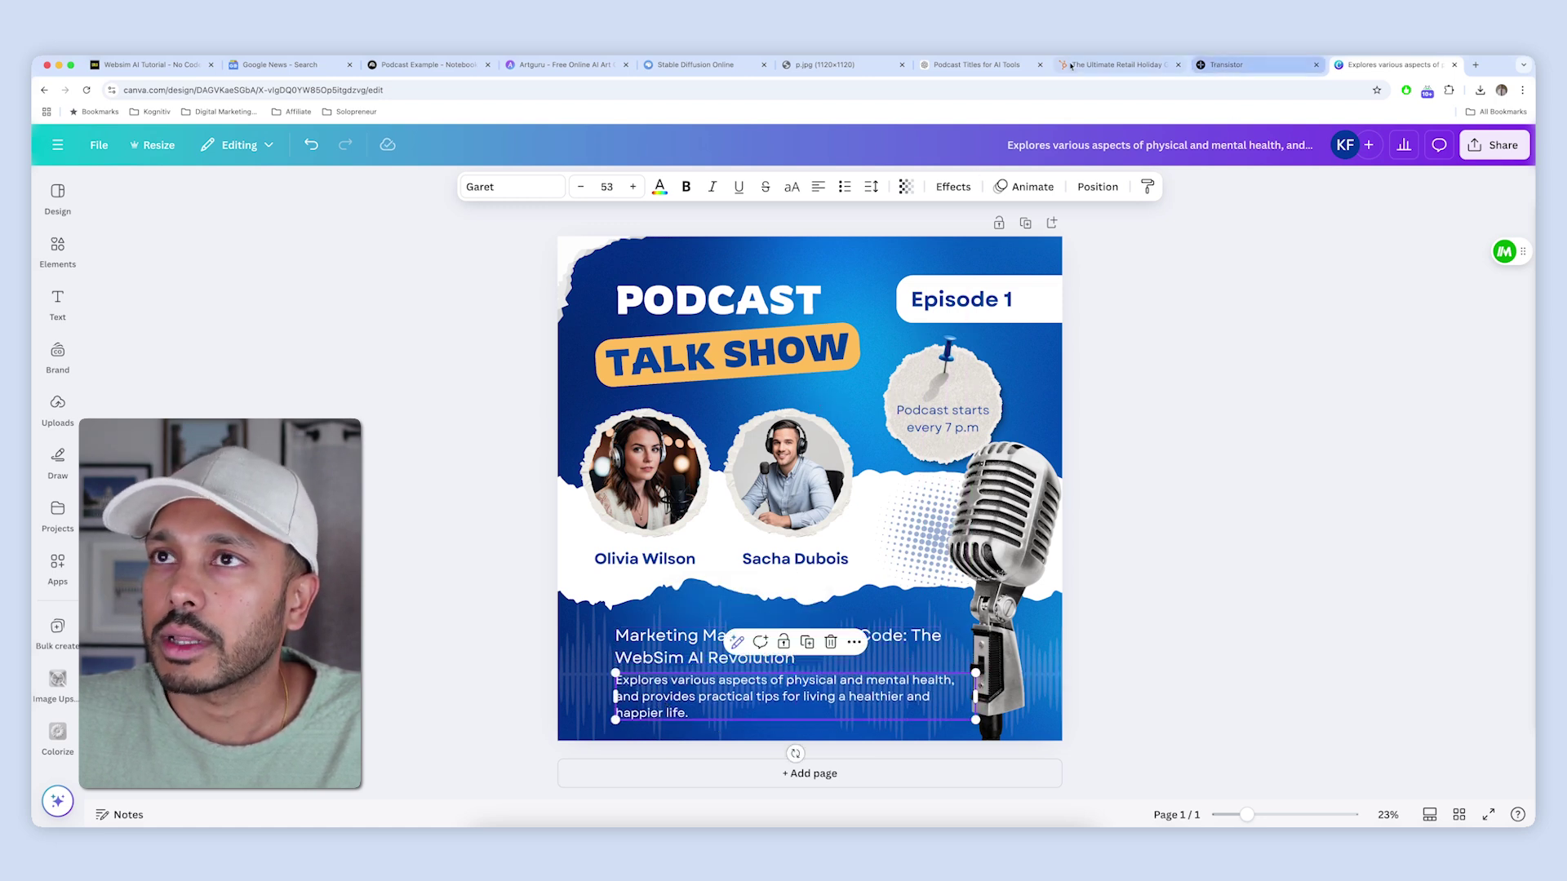
# Replace the cover's description paragraph with NotebookLM's sentence explaining the first title
pyautogui.press('super+3')
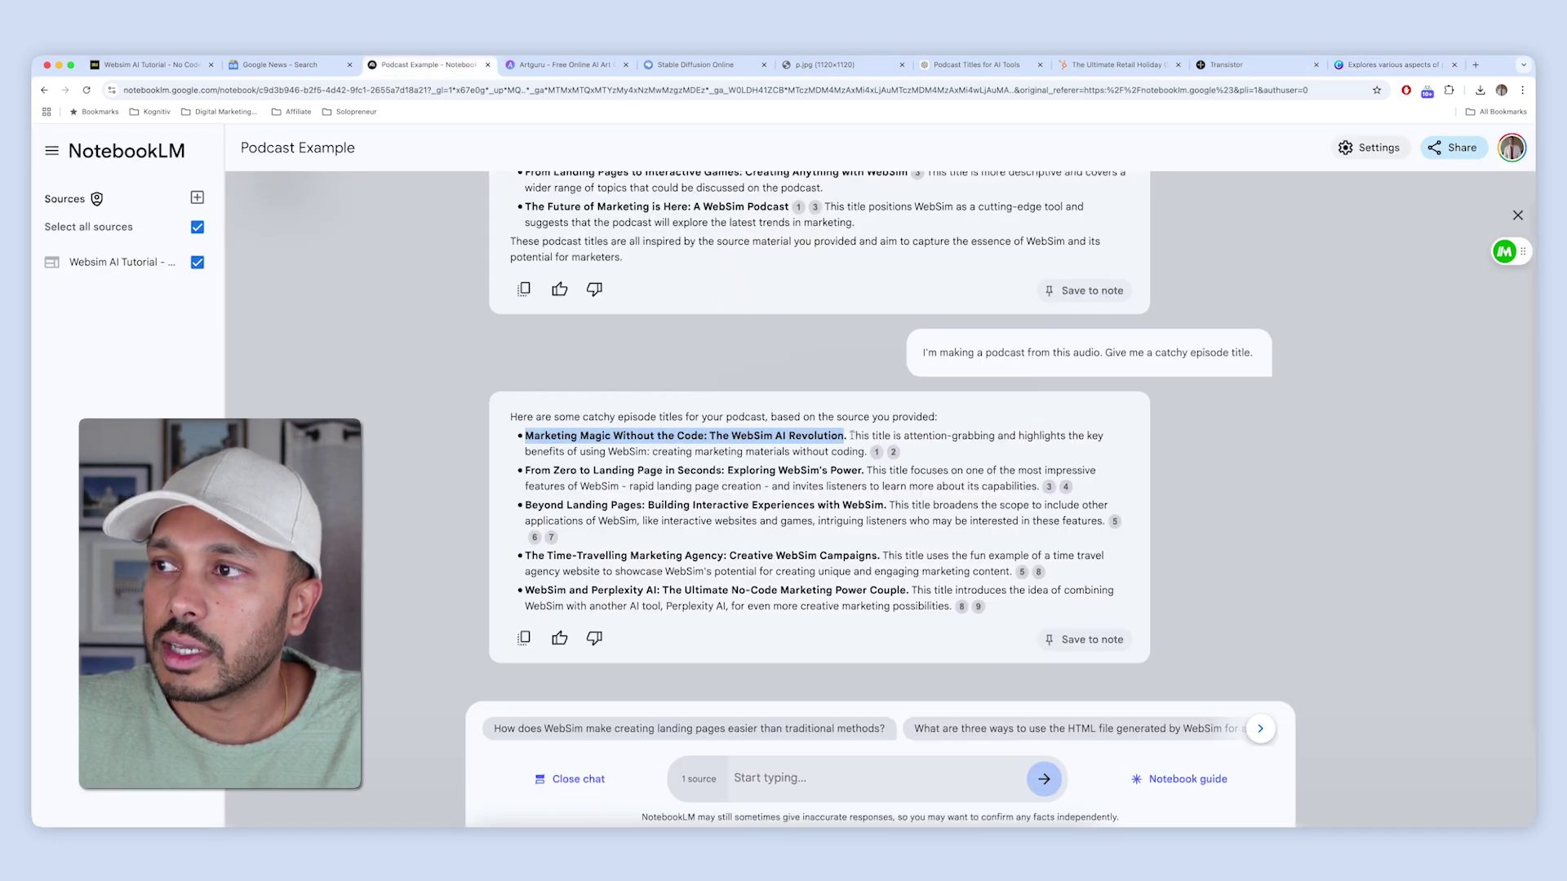
pyautogui.moveTo(851, 435); pyautogui.dragTo(864, 452)
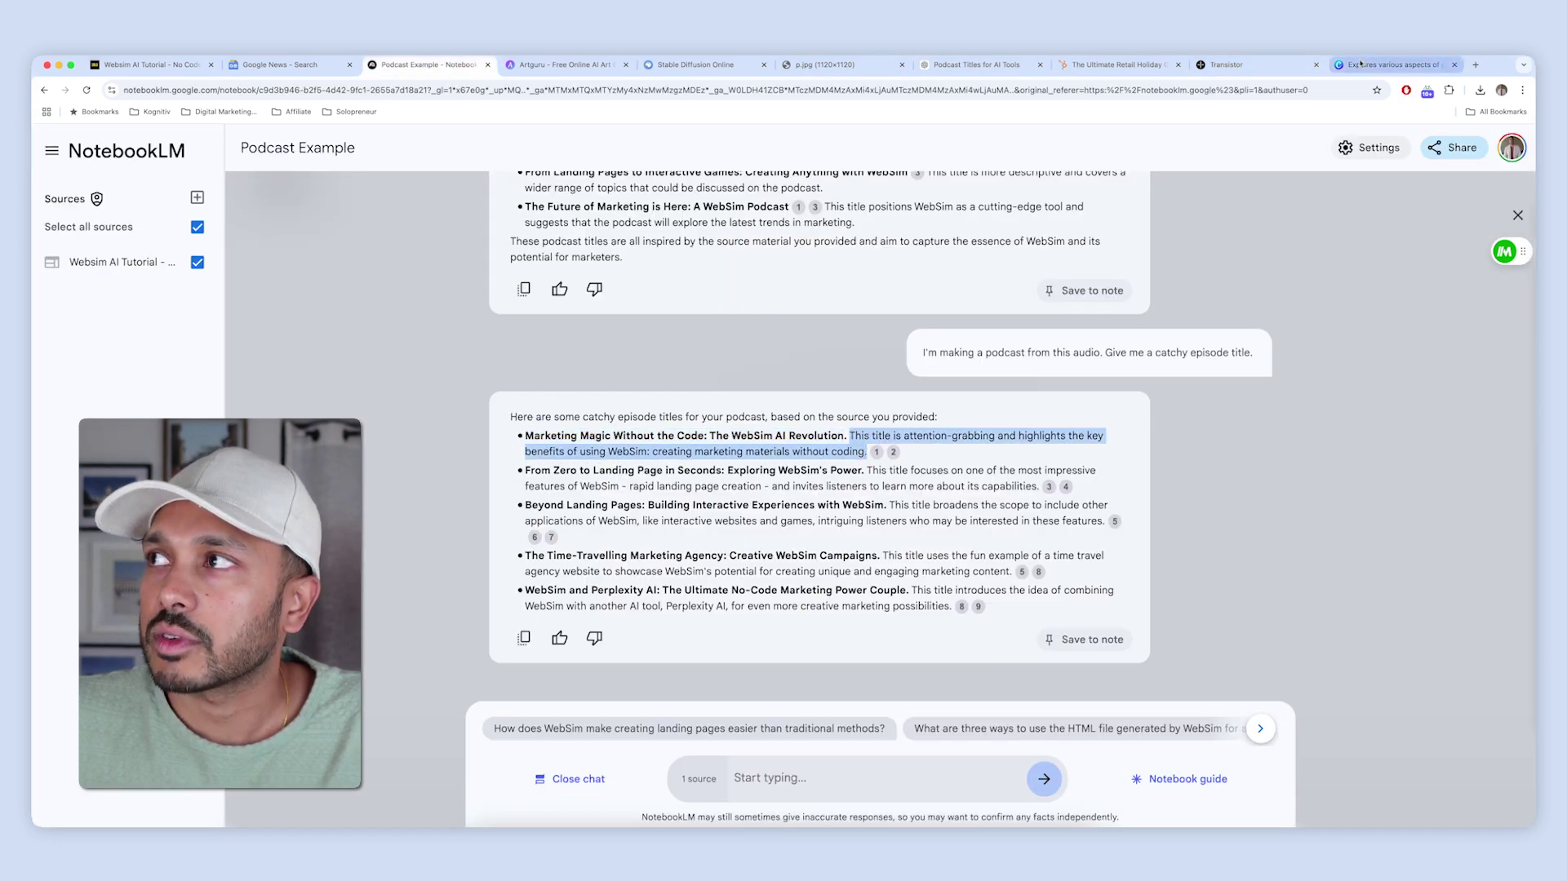
pyautogui.click(1392, 65)
pyautogui.doubleClick(681, 693)
pyautogui.write('This title is attention-grabbing and highlights the key benefits of using WebSim: creating marketing materials without coding.')
pyautogui.click(467, 702)
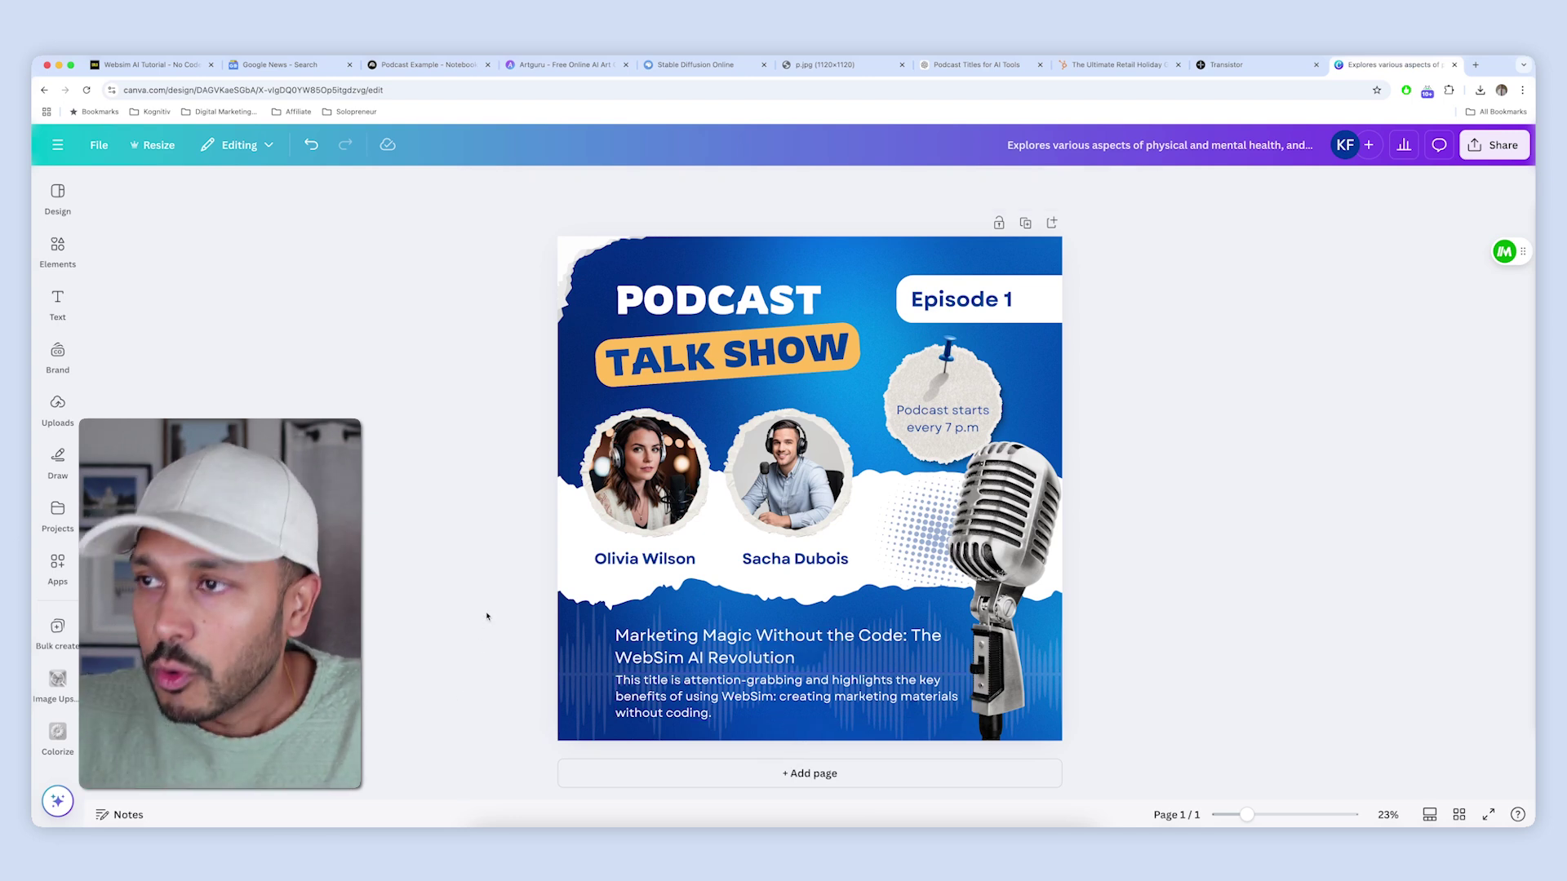
# Download the Canva cover design as a PNG image
pyautogui.click(1493, 145)
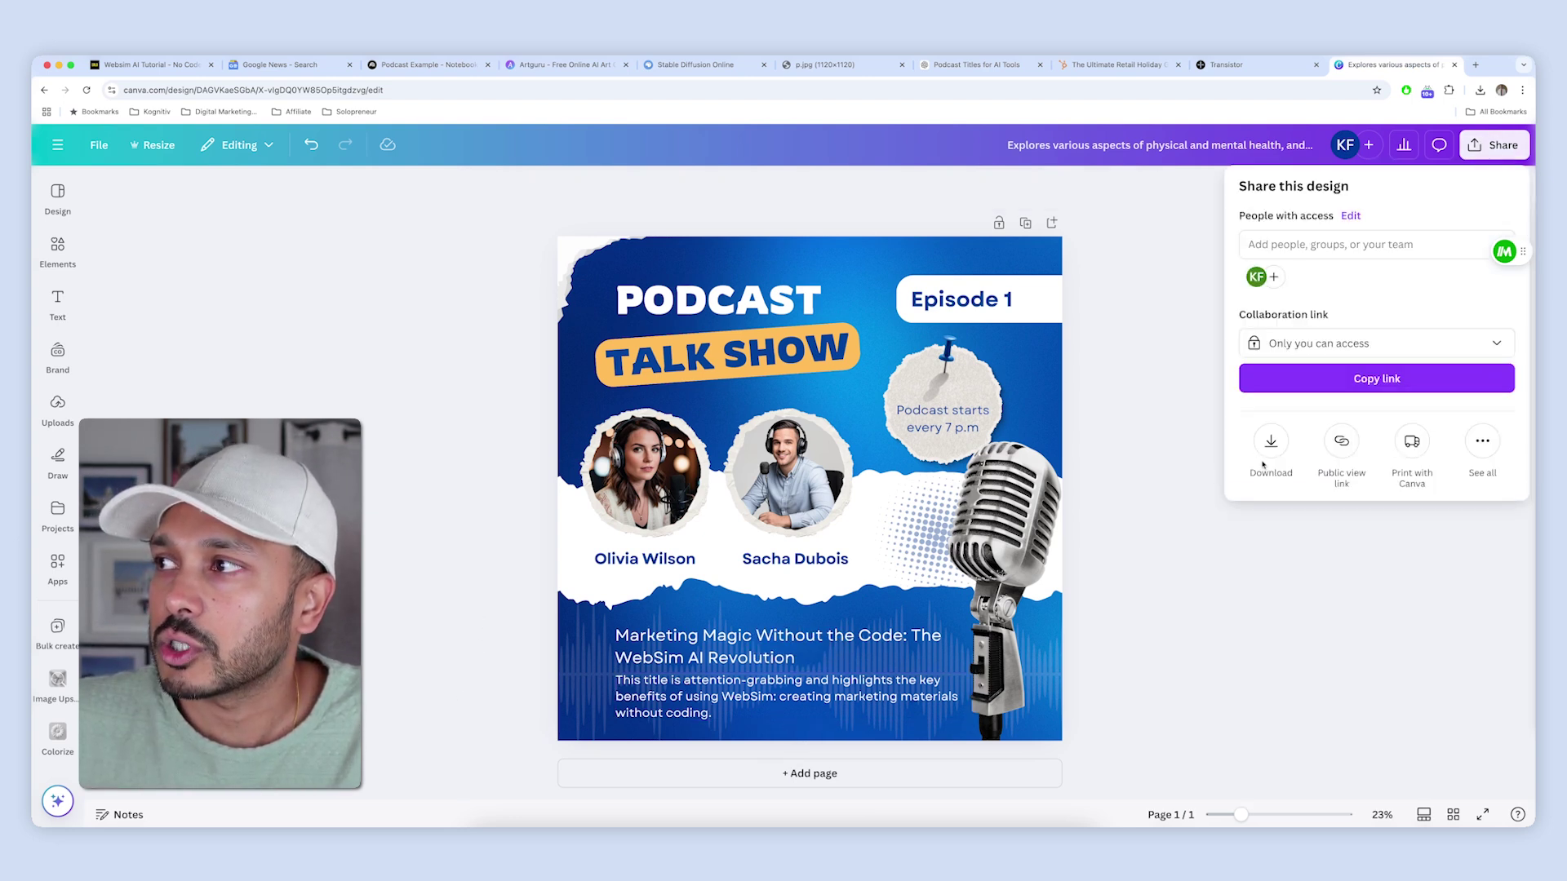
pyautogui.click(1267, 451)
pyautogui.click(1272, 476)
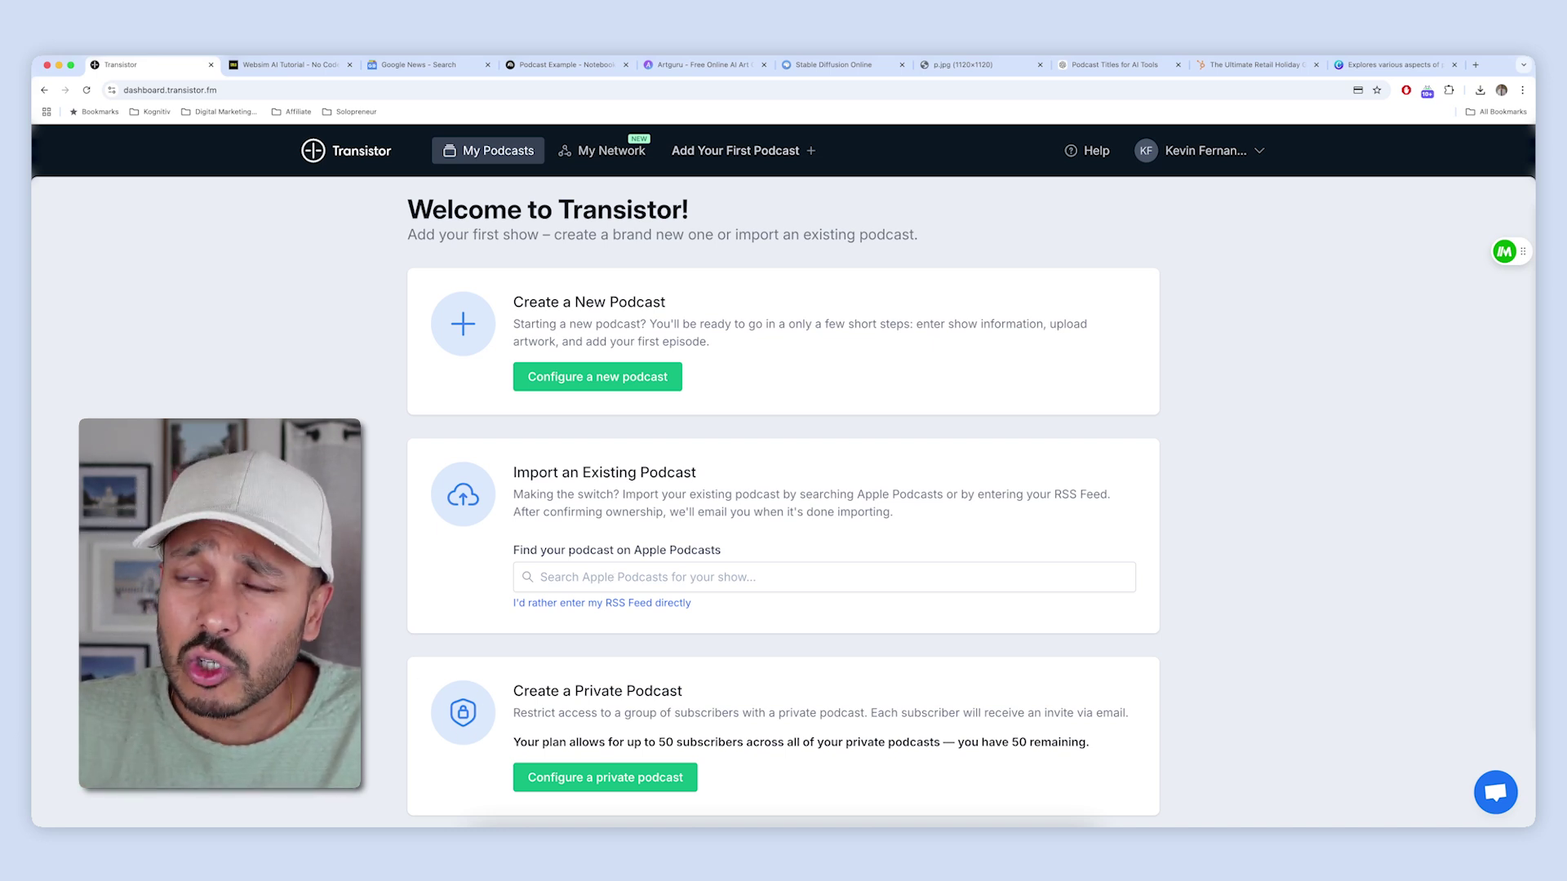
# Choose 'Configure a new podcast' under Create a New Podcast on the welcome page
pyautogui.click(576, 374)
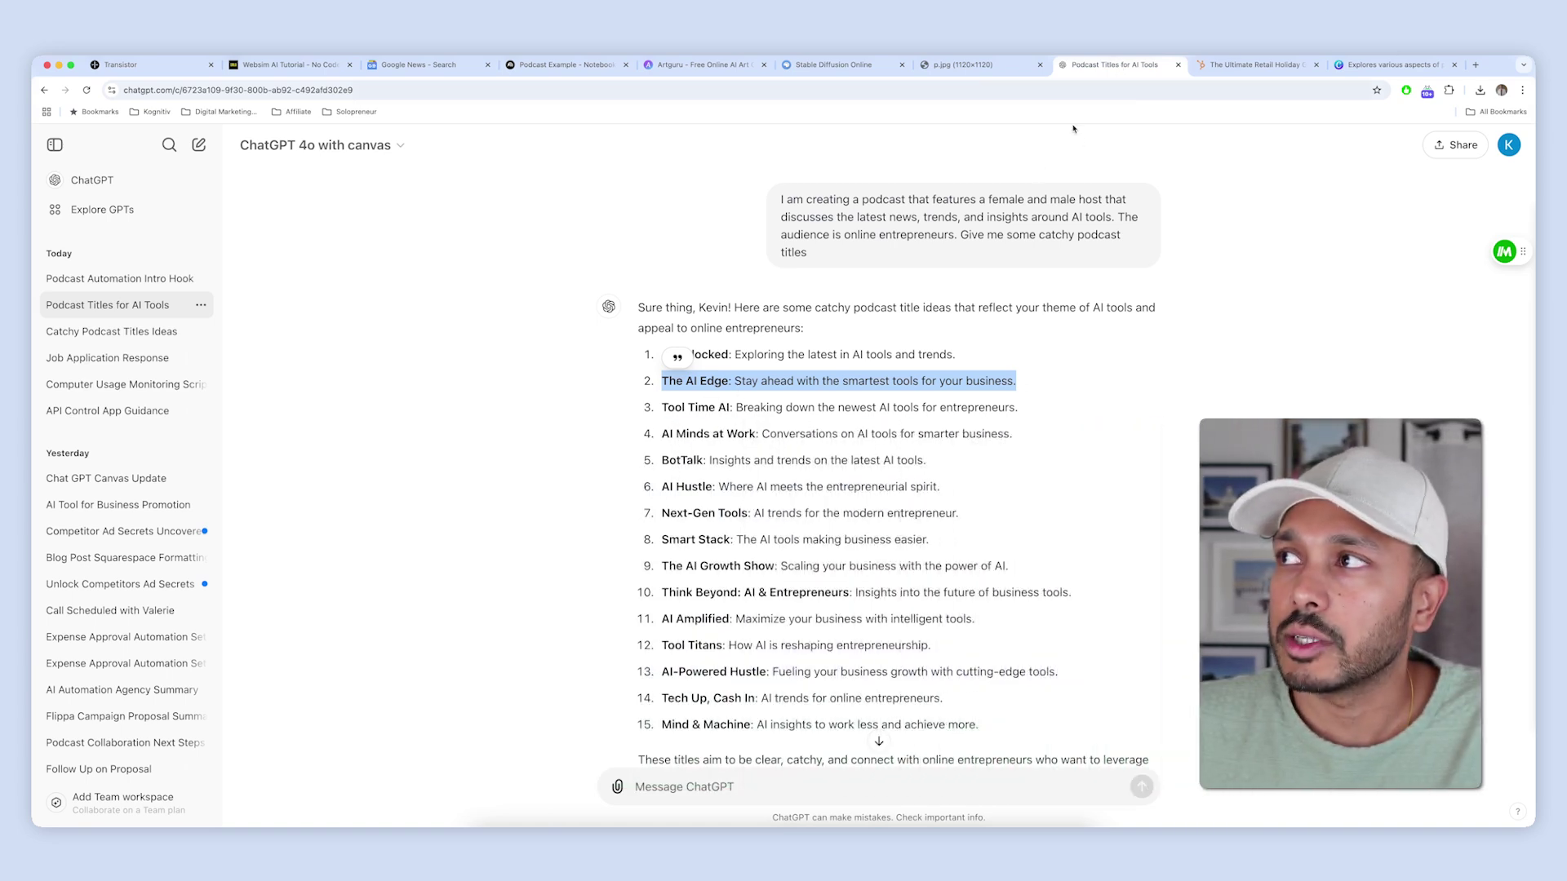
# Set the podcast title to The AI Edge and move its tagline into the description
pyautogui.click(122, 64)
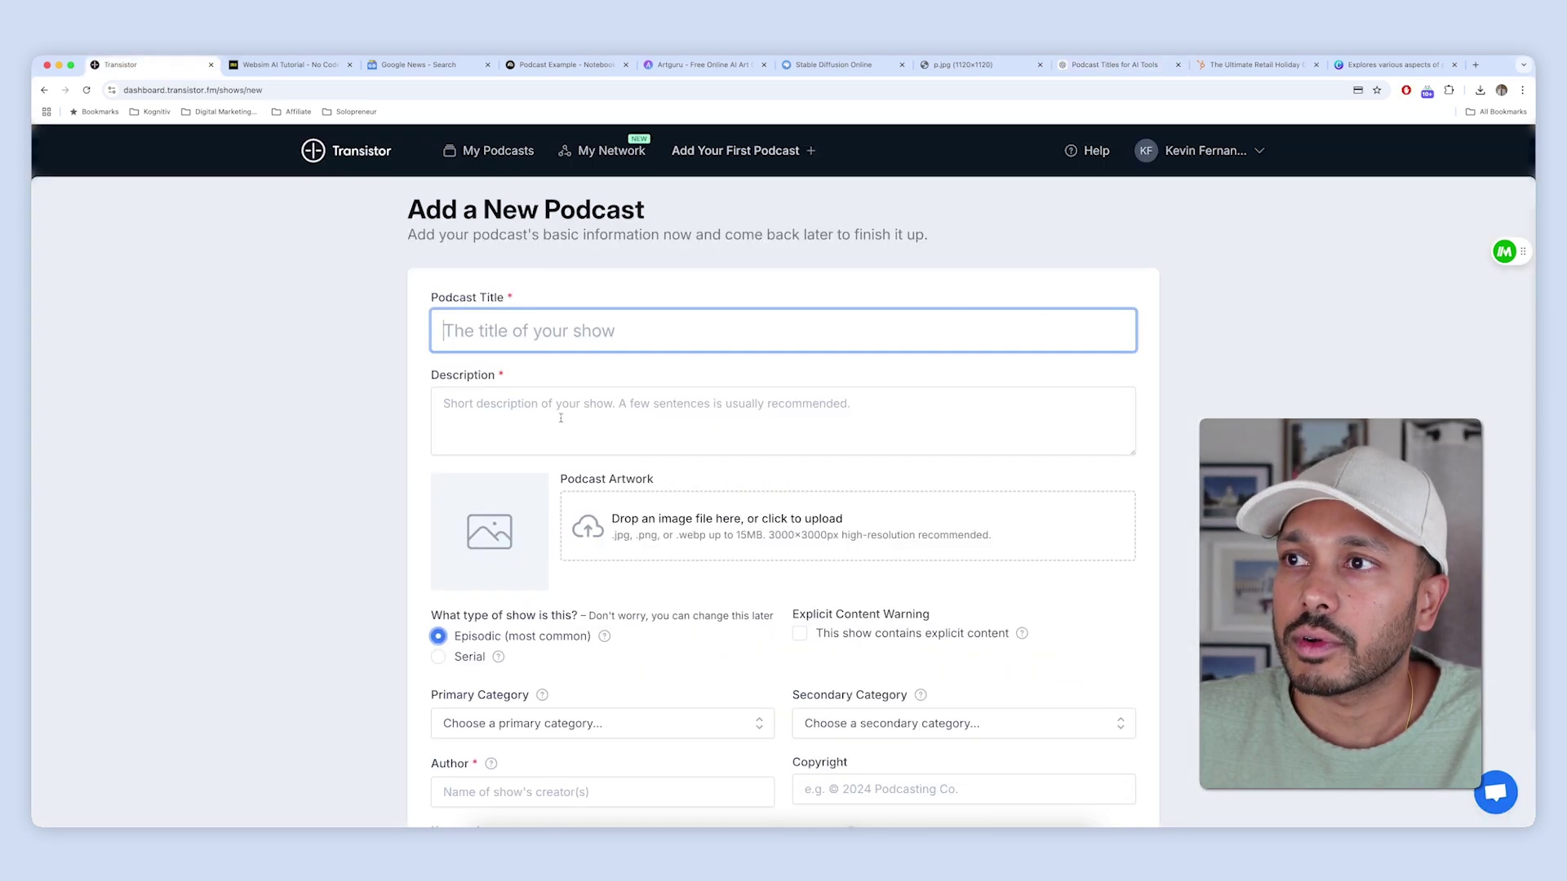
pyautogui.write('The AI Edge: Stay ahead with the smartest tools for your business.')
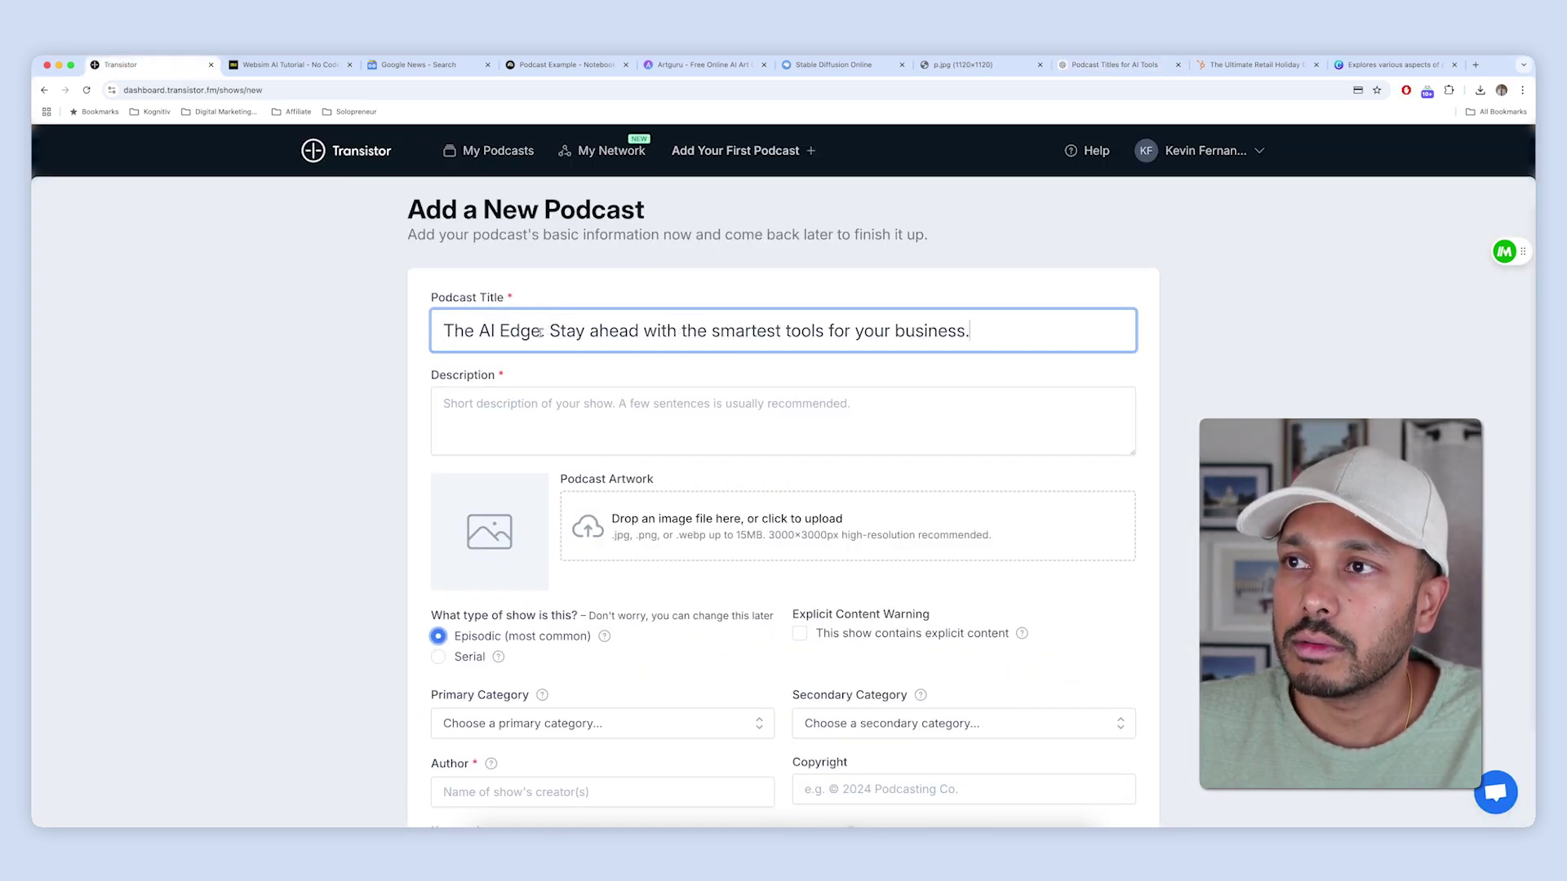
pyautogui.moveTo(539, 332); pyautogui.dragTo(1197, 346)
pyautogui.hotkey('ctrl', 'x')
pyautogui.click(543, 427)
pyautogui.hotkey('ctrl', 'v')
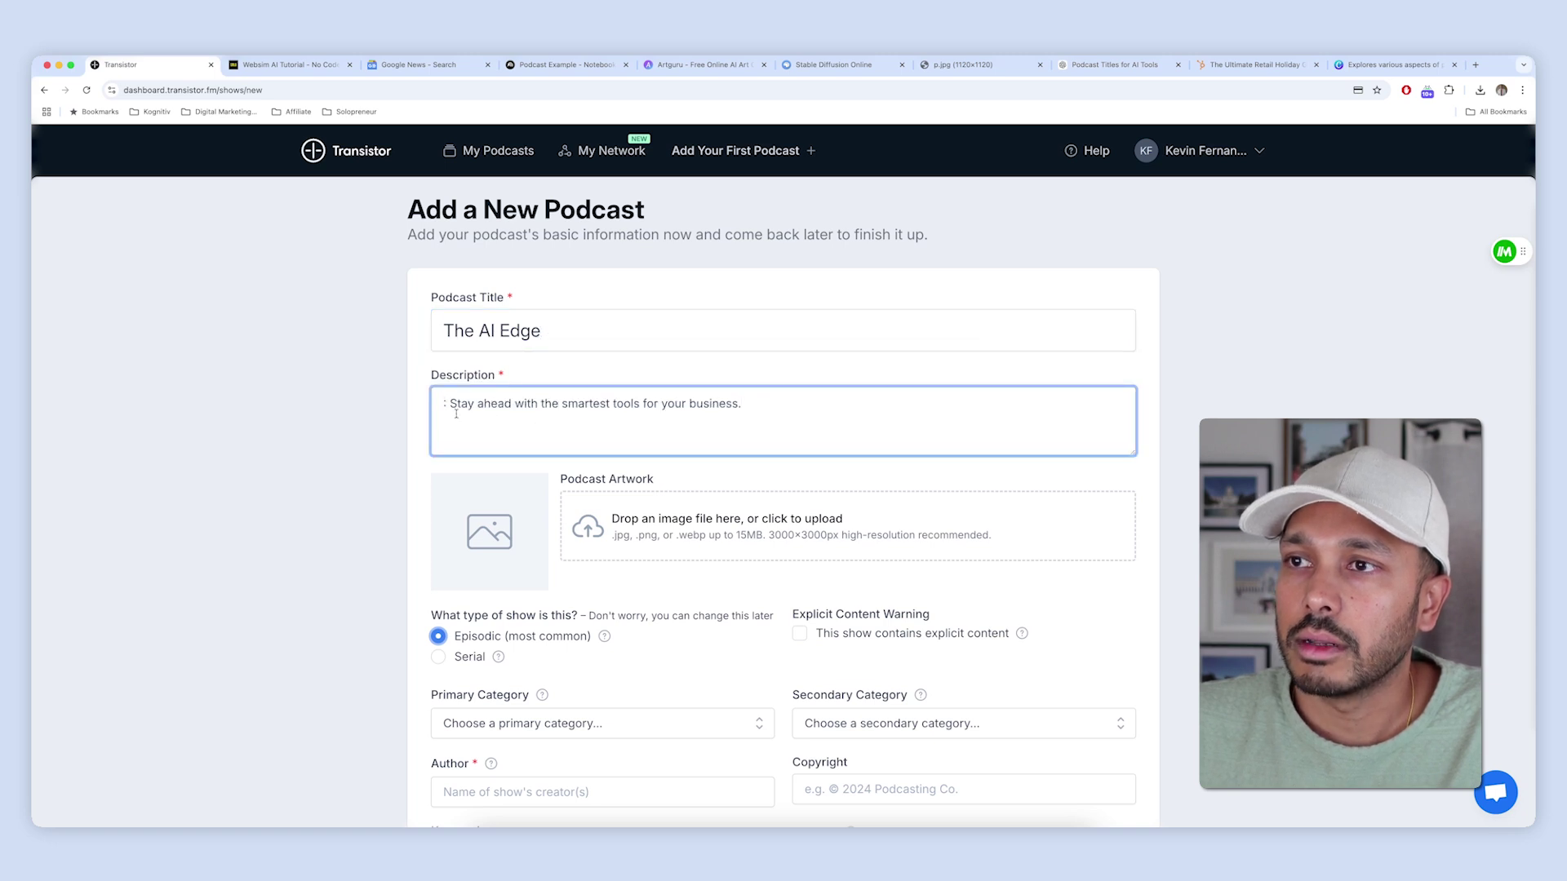
pyautogui.moveTo(450, 406); pyautogui.dragTo(380, 406)
pyautogui.press('BackSpace')
# Upload the downloaded cover PNG as the podcast artwork
pyautogui.click(485, 529)
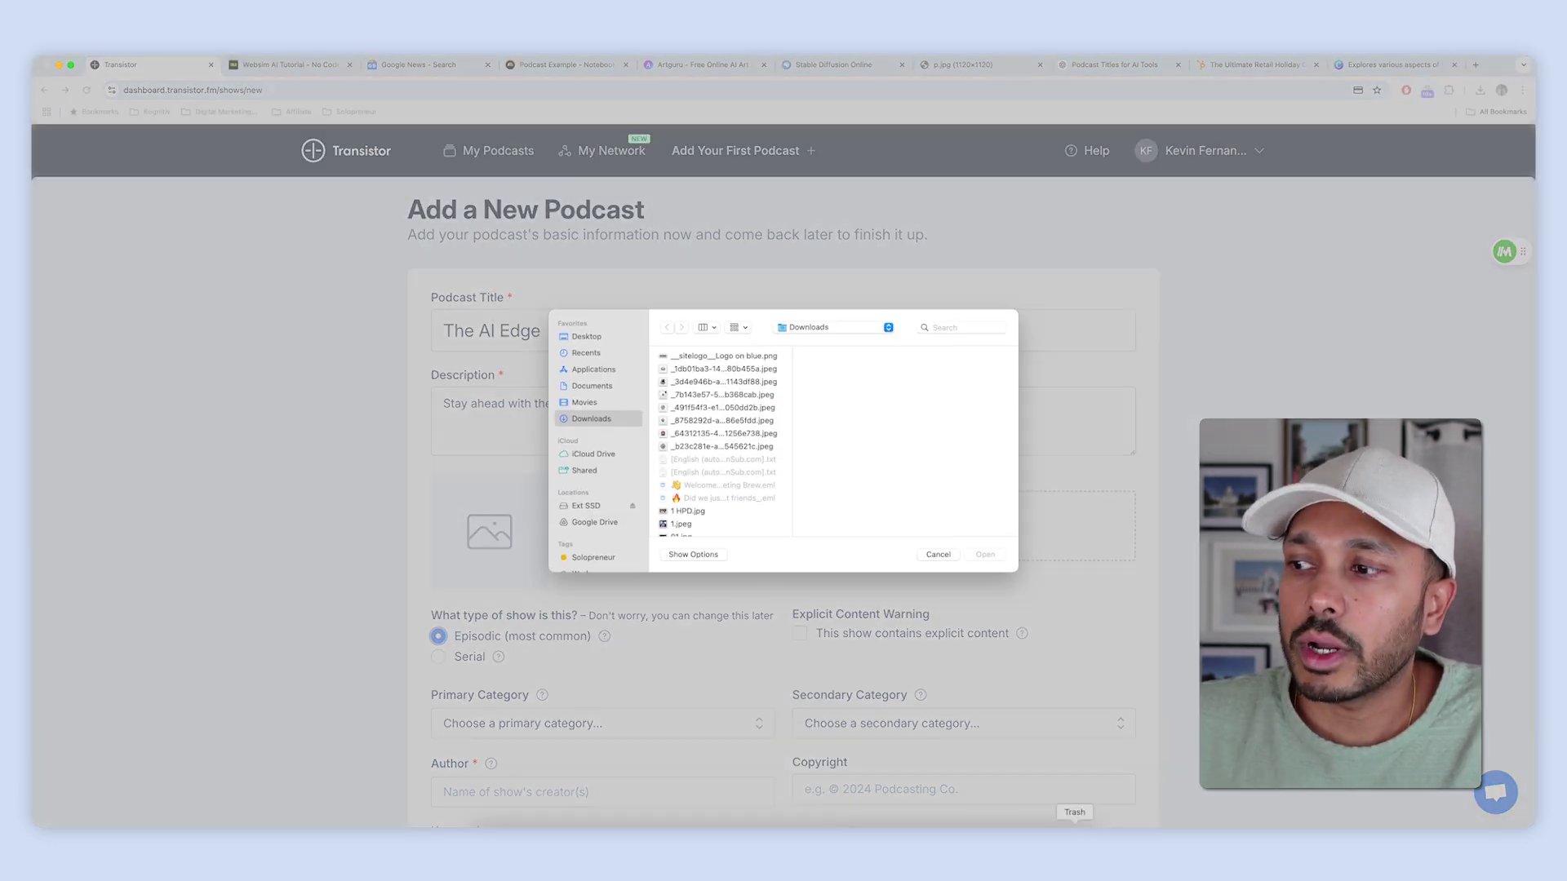
pyautogui.click(1039, 821)
pyautogui.moveTo(1039, 820); pyautogui.dragTo(816, 522)
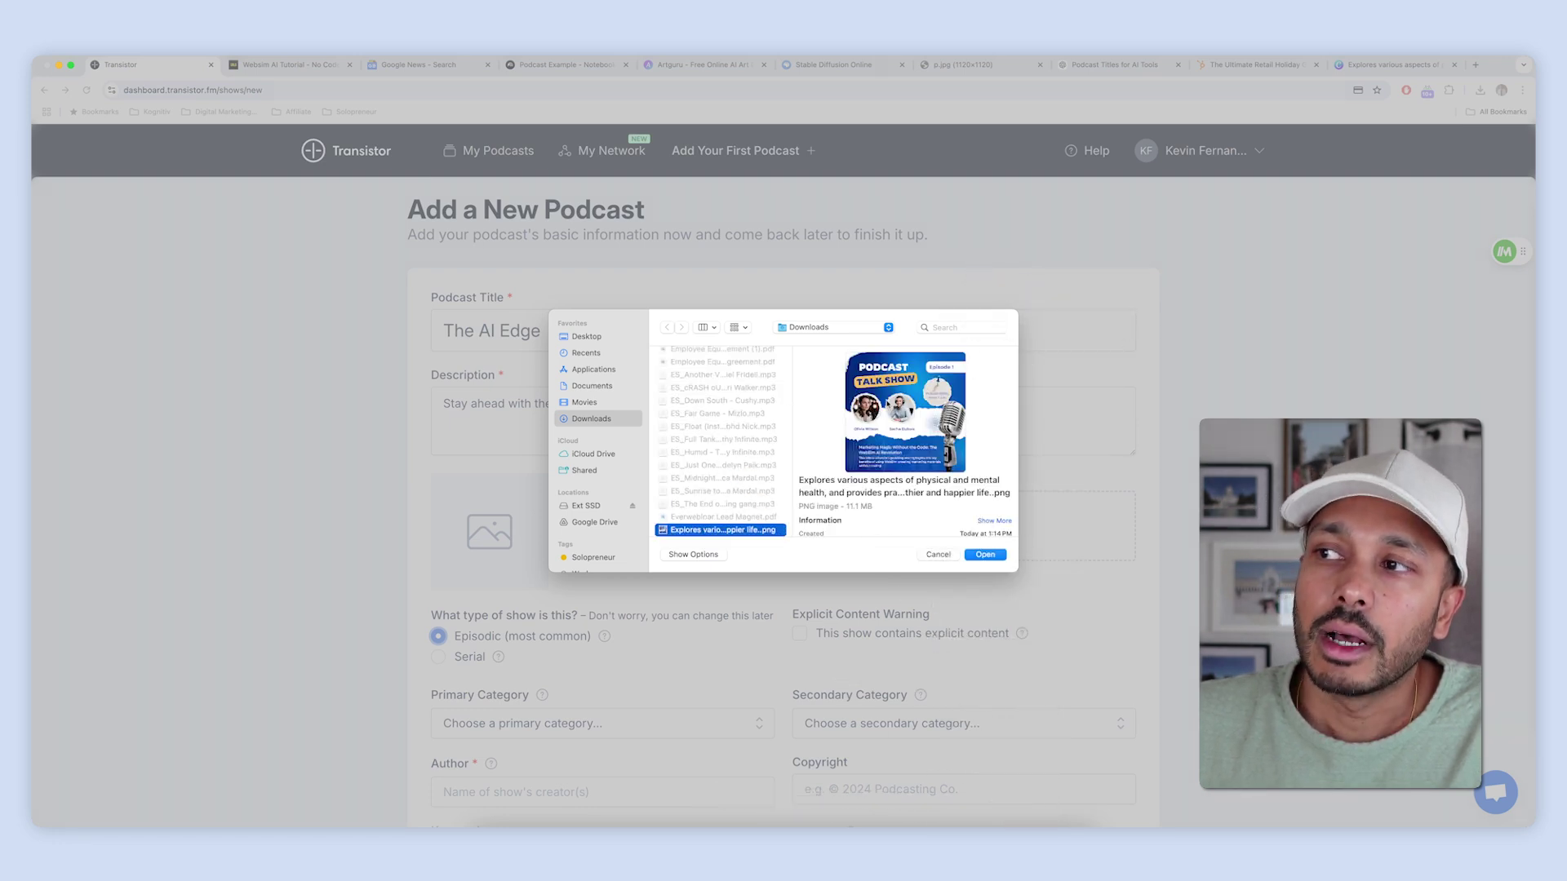
pyautogui.click(985, 555)
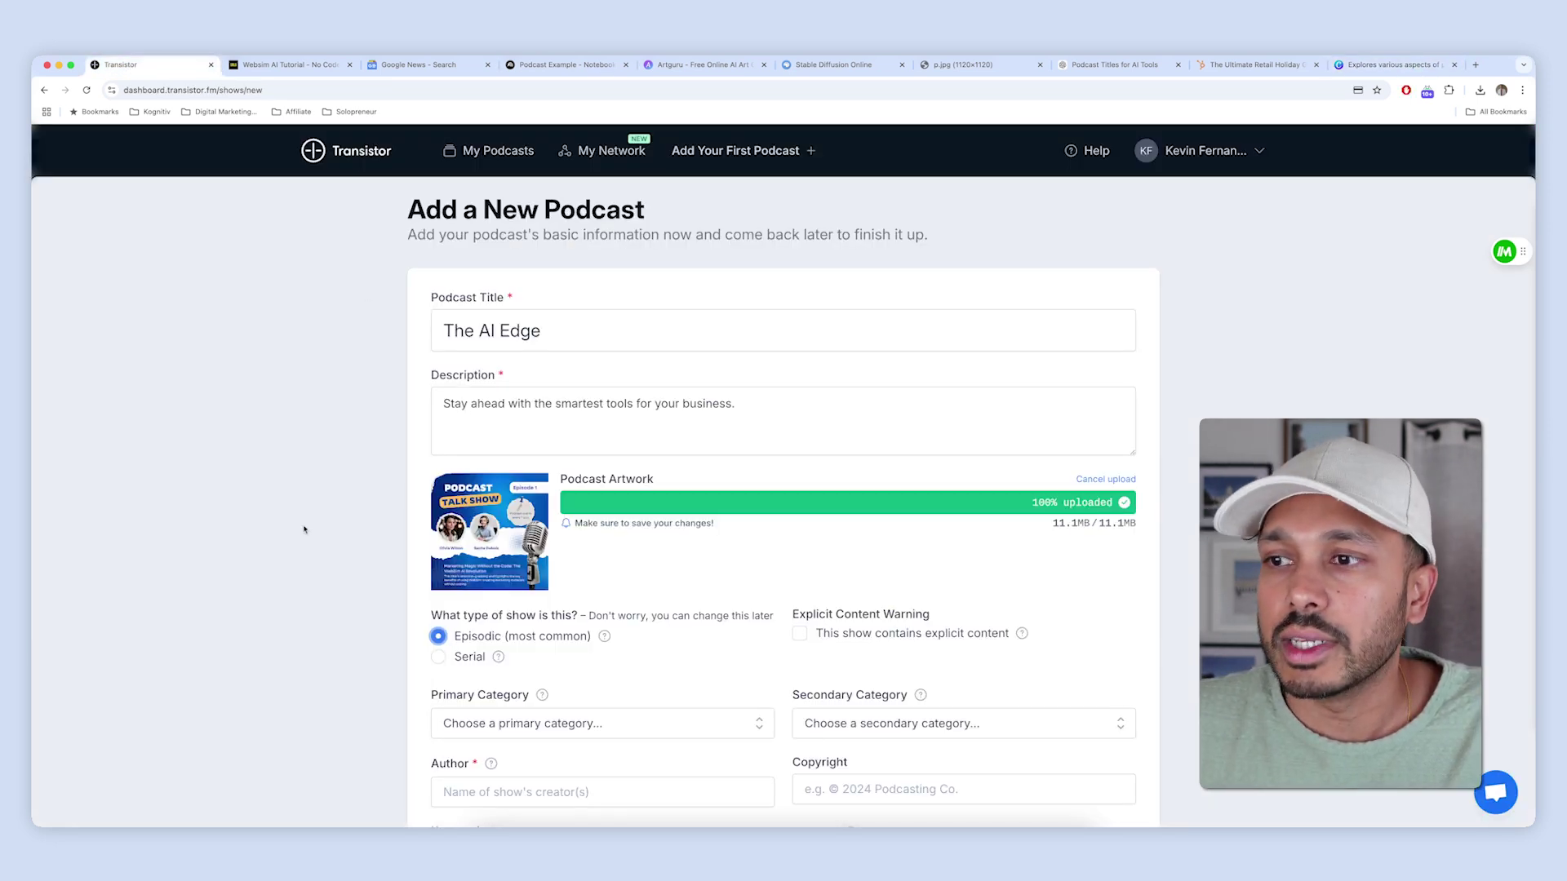
# Set the primary category to Business and the secondary category to Technology
pyautogui.scroll(-1, 288, 526)
pyautogui.scroll(-3, 287, 526)
pyautogui.click(572, 509)
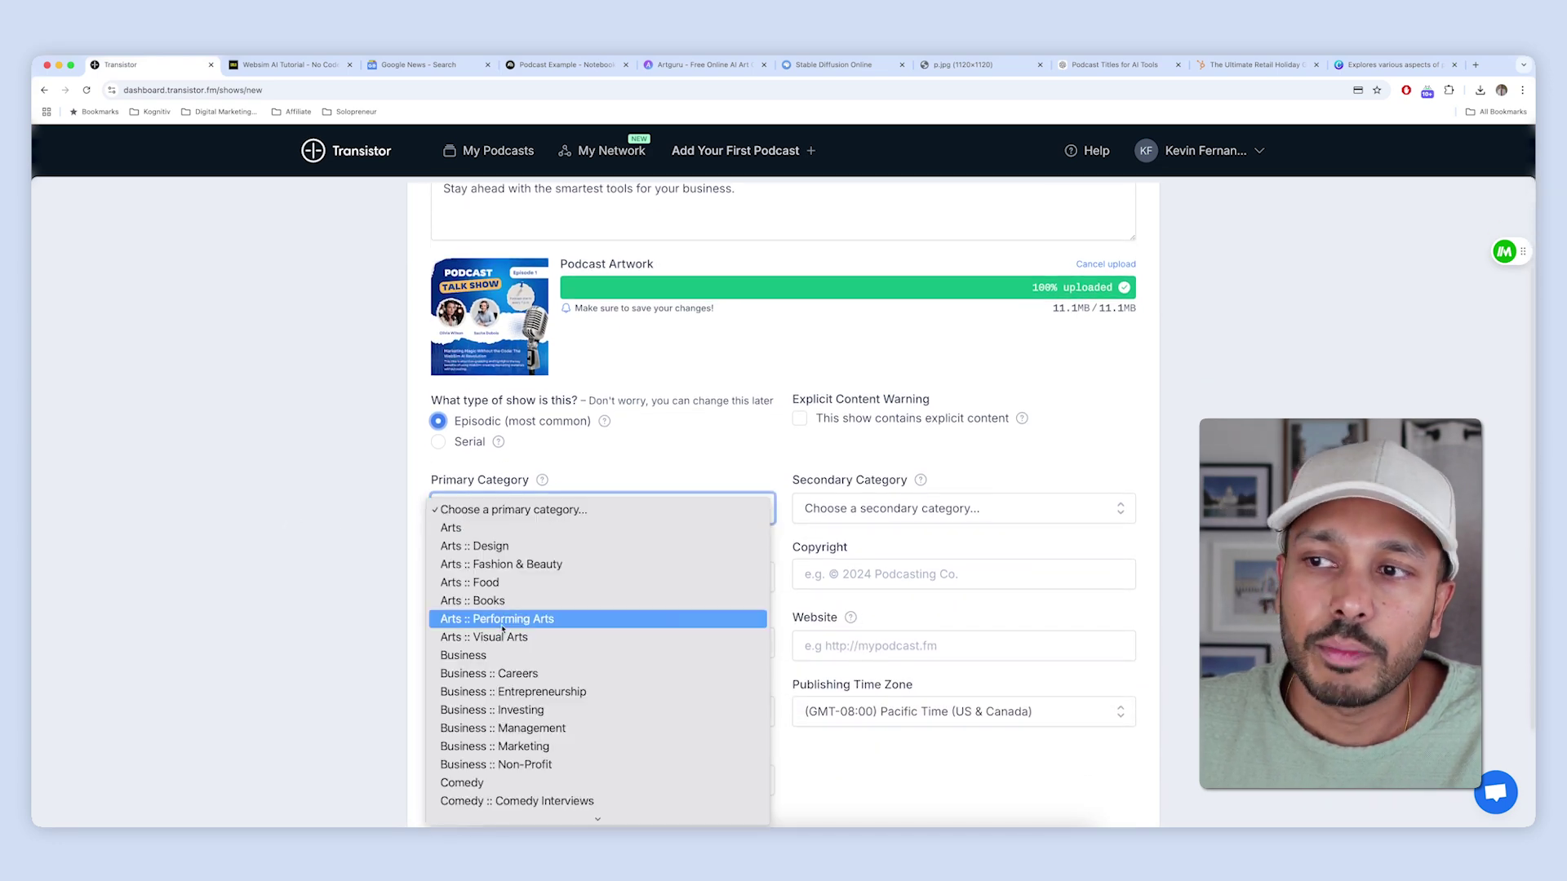
pyautogui.click(463, 655)
pyautogui.click(939, 509)
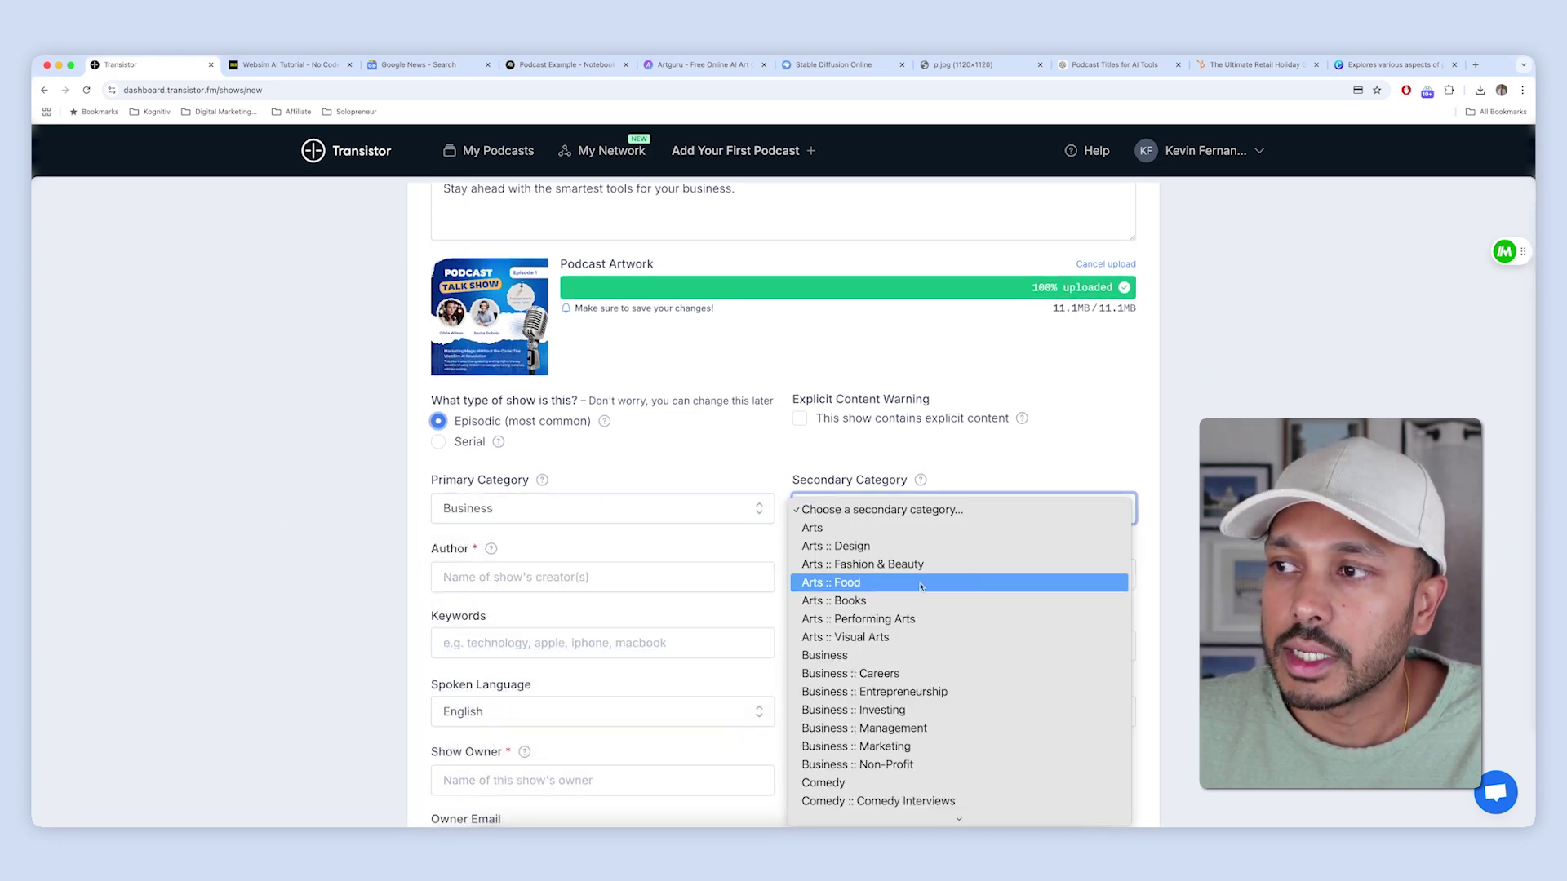
pyautogui.scroll(-8, 980, 759)
pyautogui.scroll(-10, 980, 747)
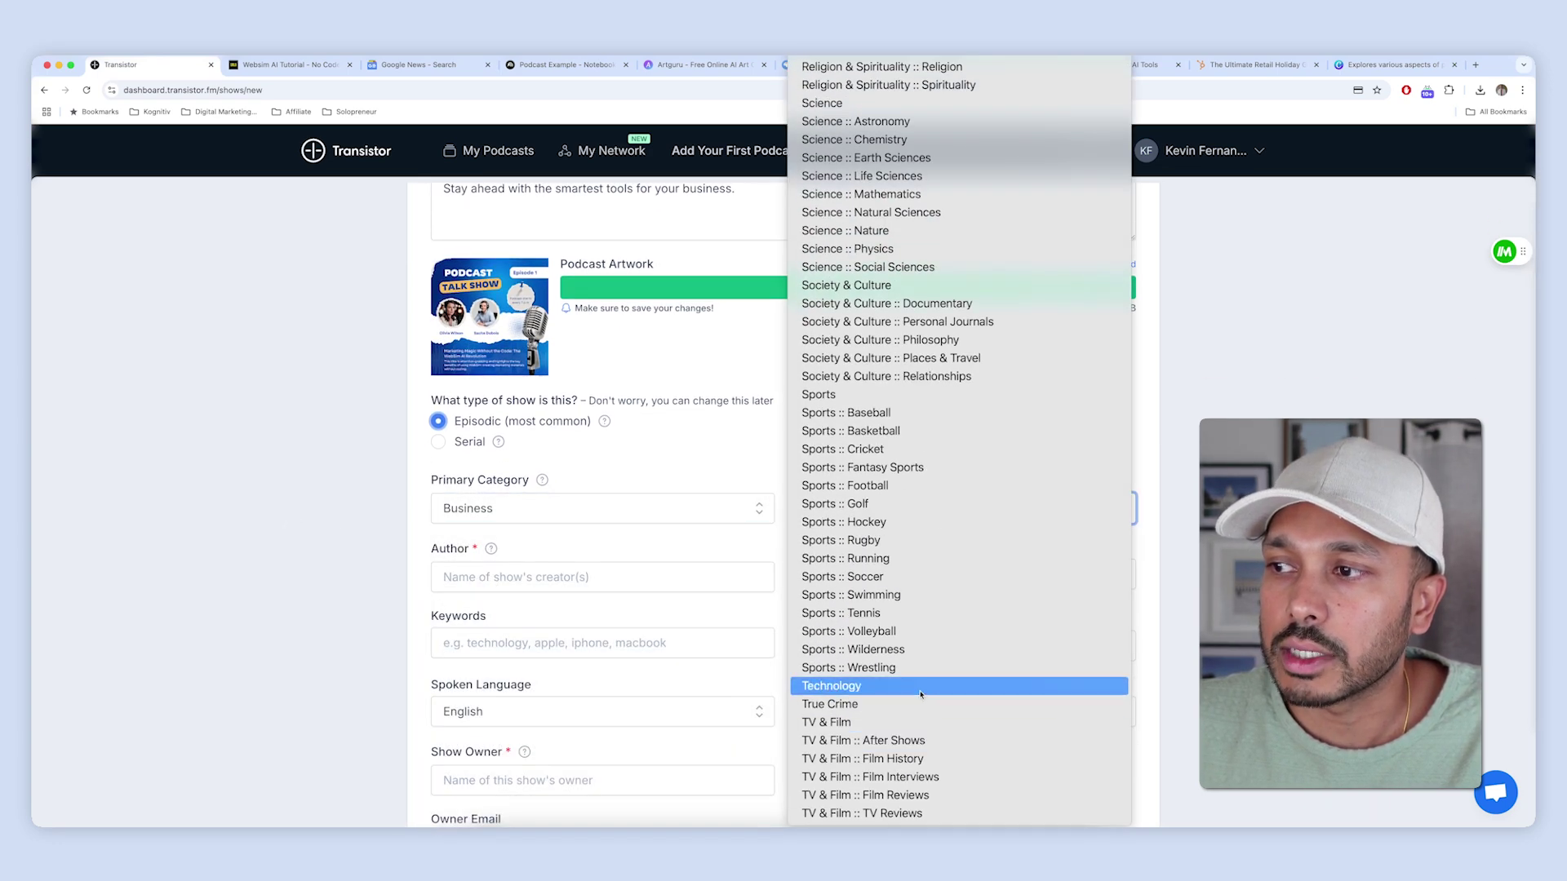
pyautogui.click(971, 688)
# Enter the two hosts as author and 'Solopreneur' as show owner, then create the podcast
pyautogui.click(583, 576)
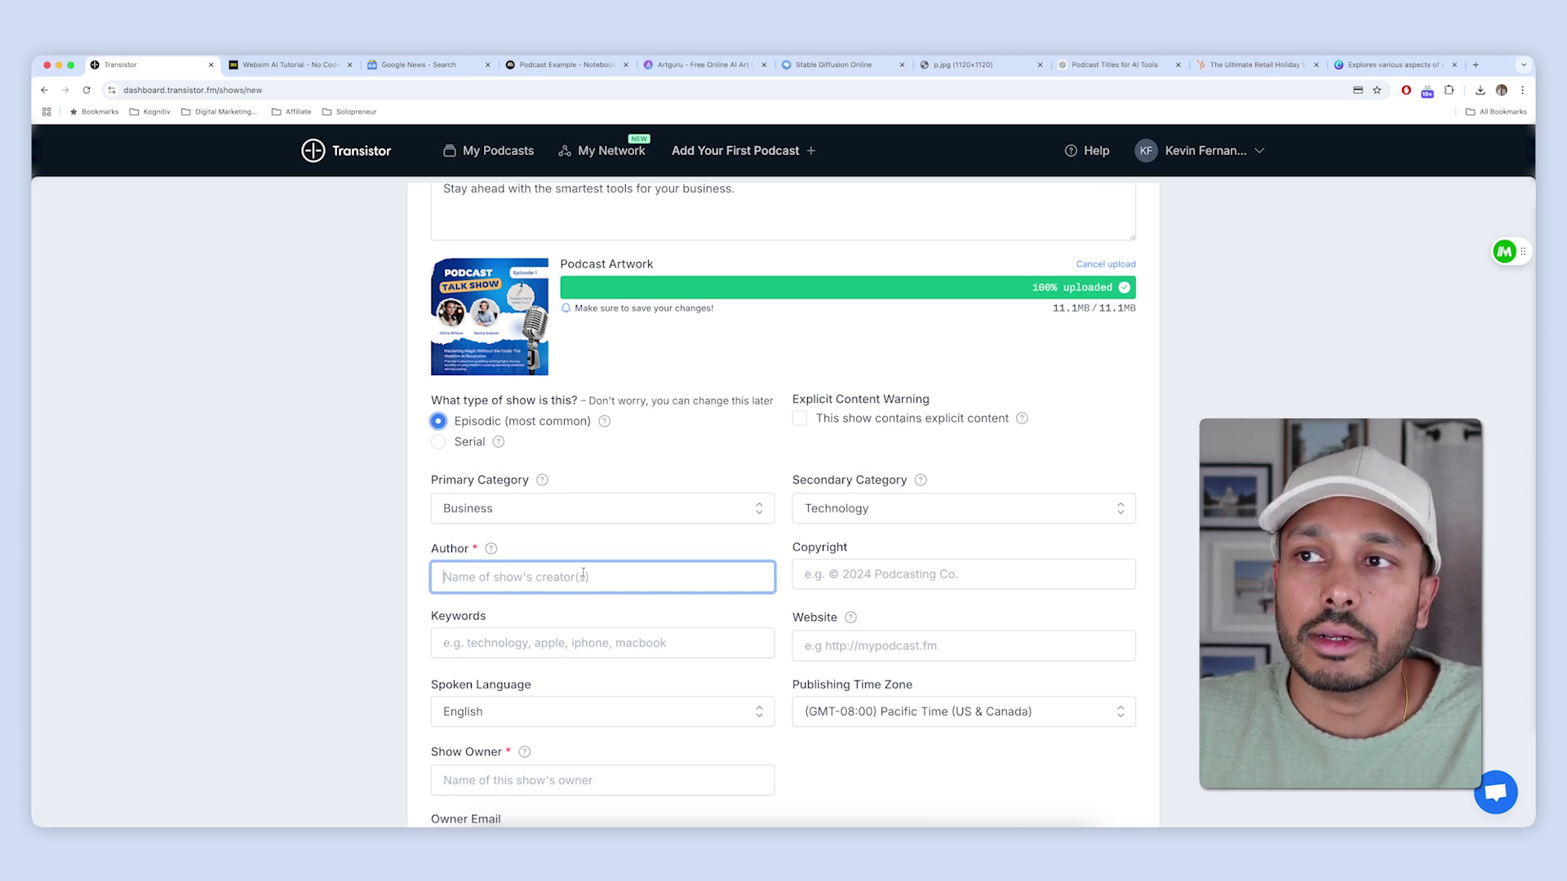
pyautogui.write('Oliv')
pyautogui.press('BackSpace')
pyautogui.write('ivia ')
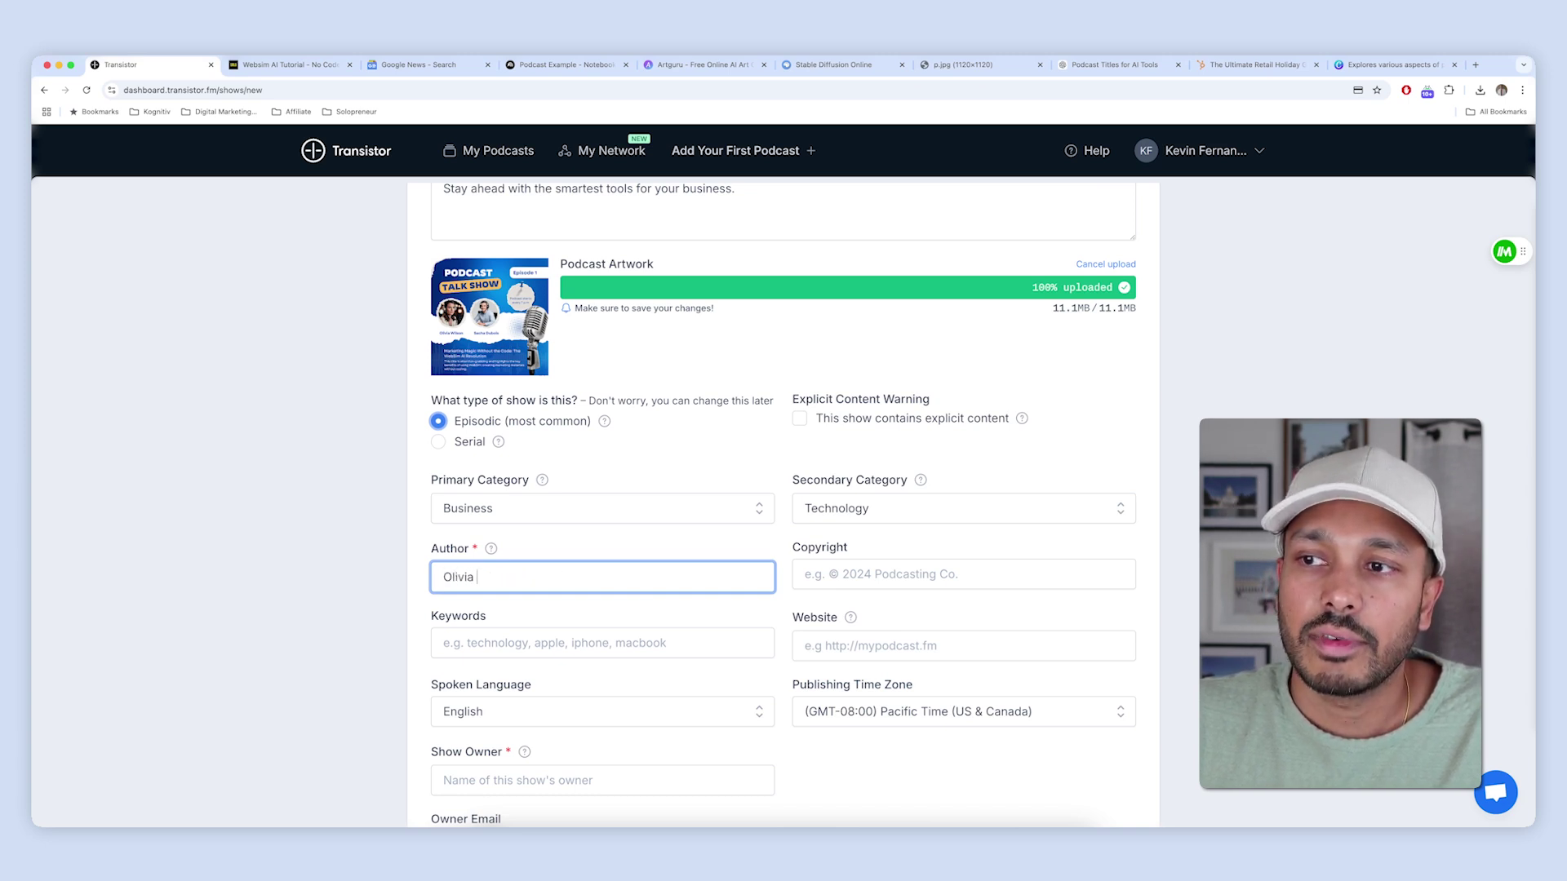
pyautogui.write('and Sacha')
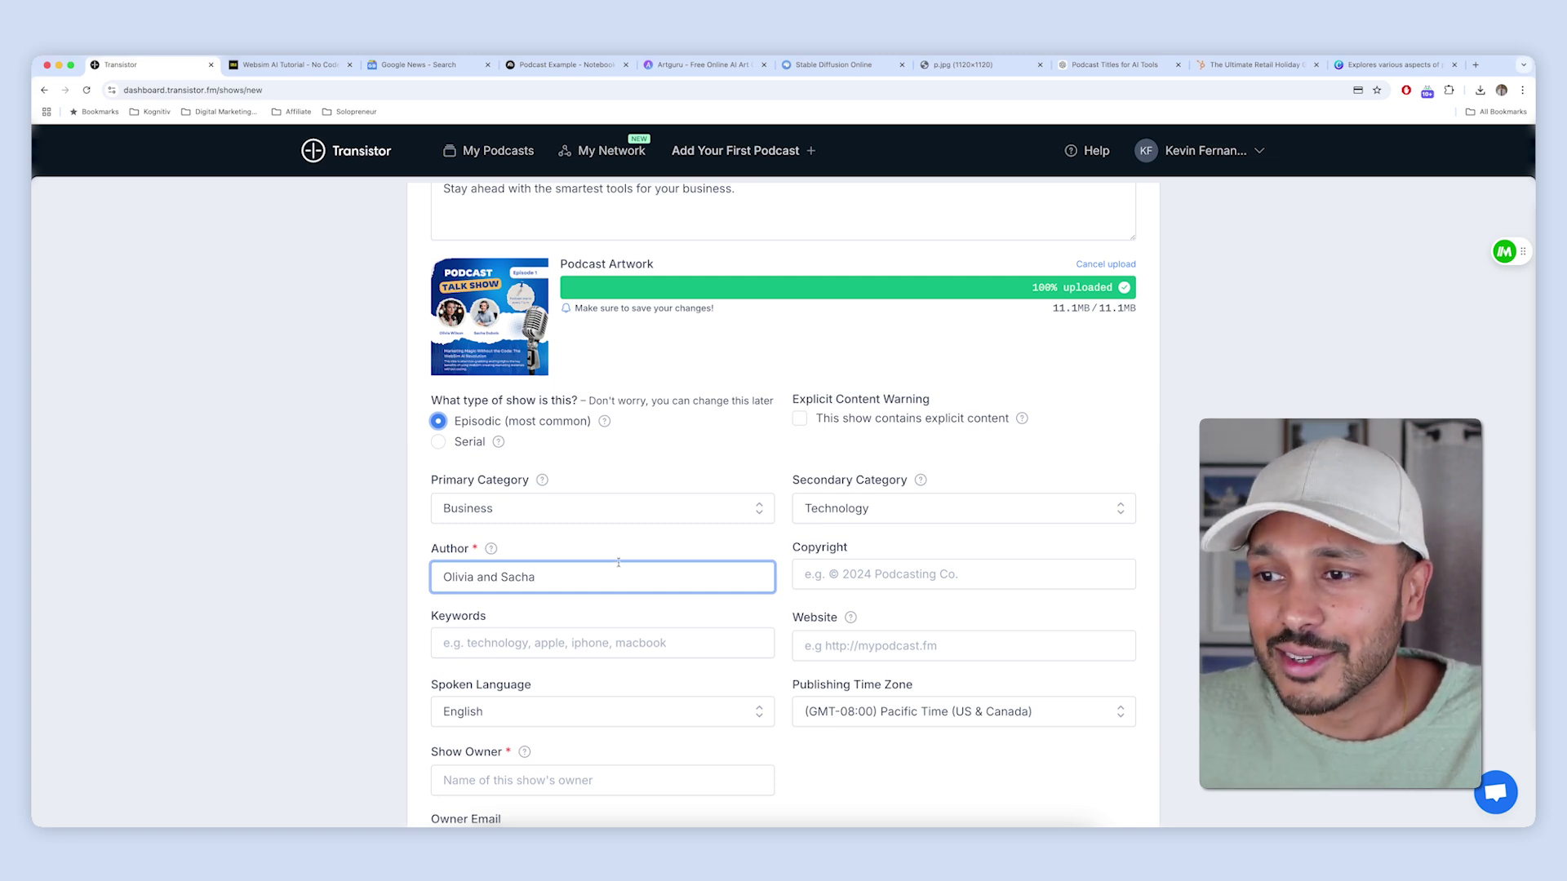
pyautogui.scroll(-3, 619, 562)
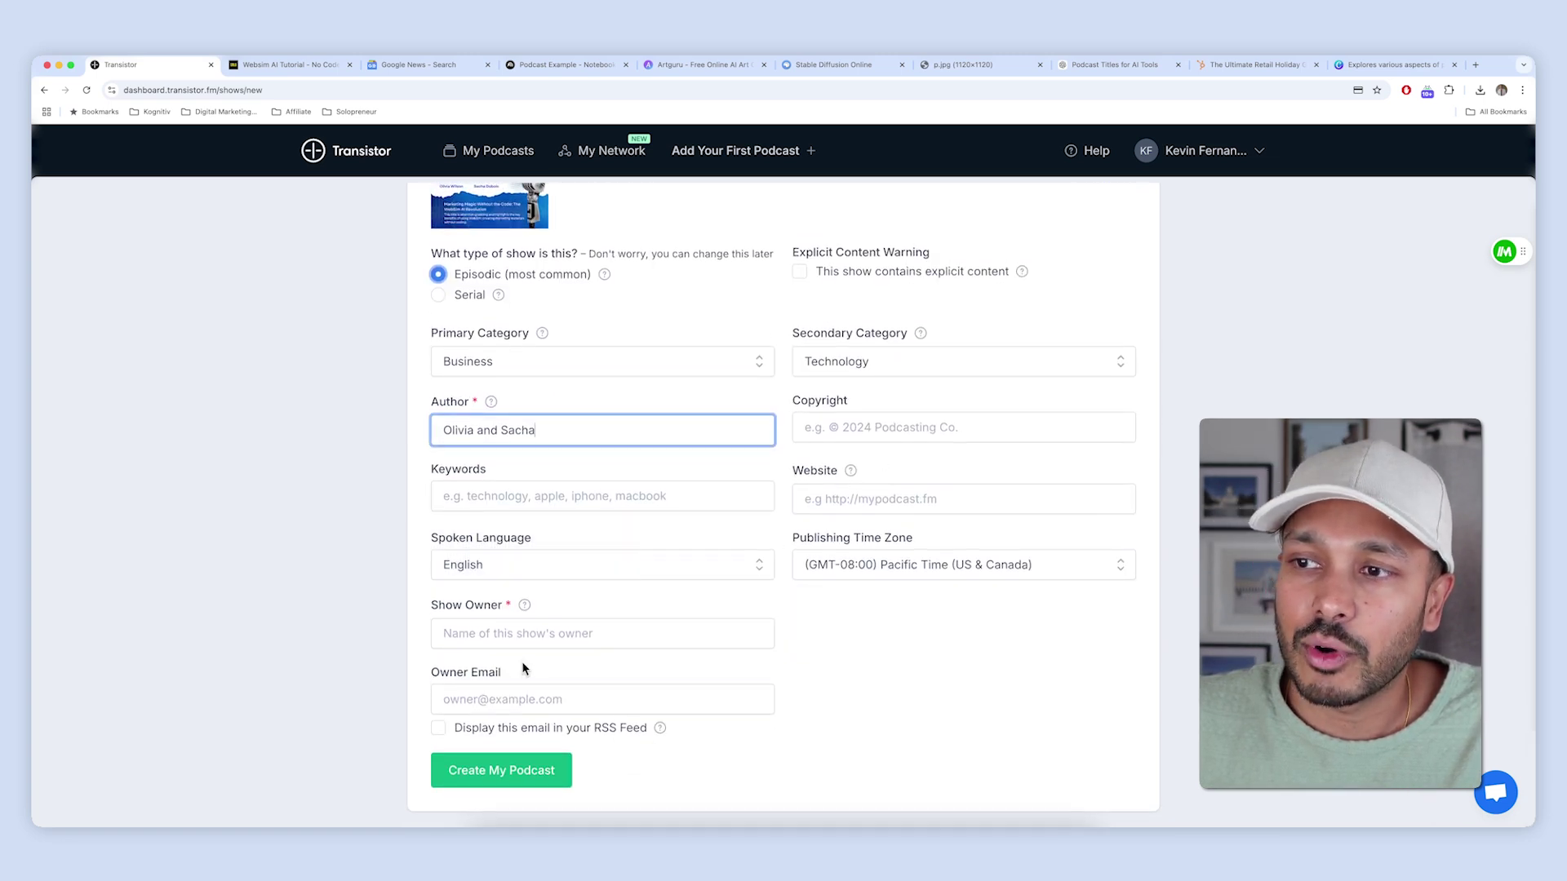
pyautogui.click(499, 635)
pyautogui.write('Solopreneur')
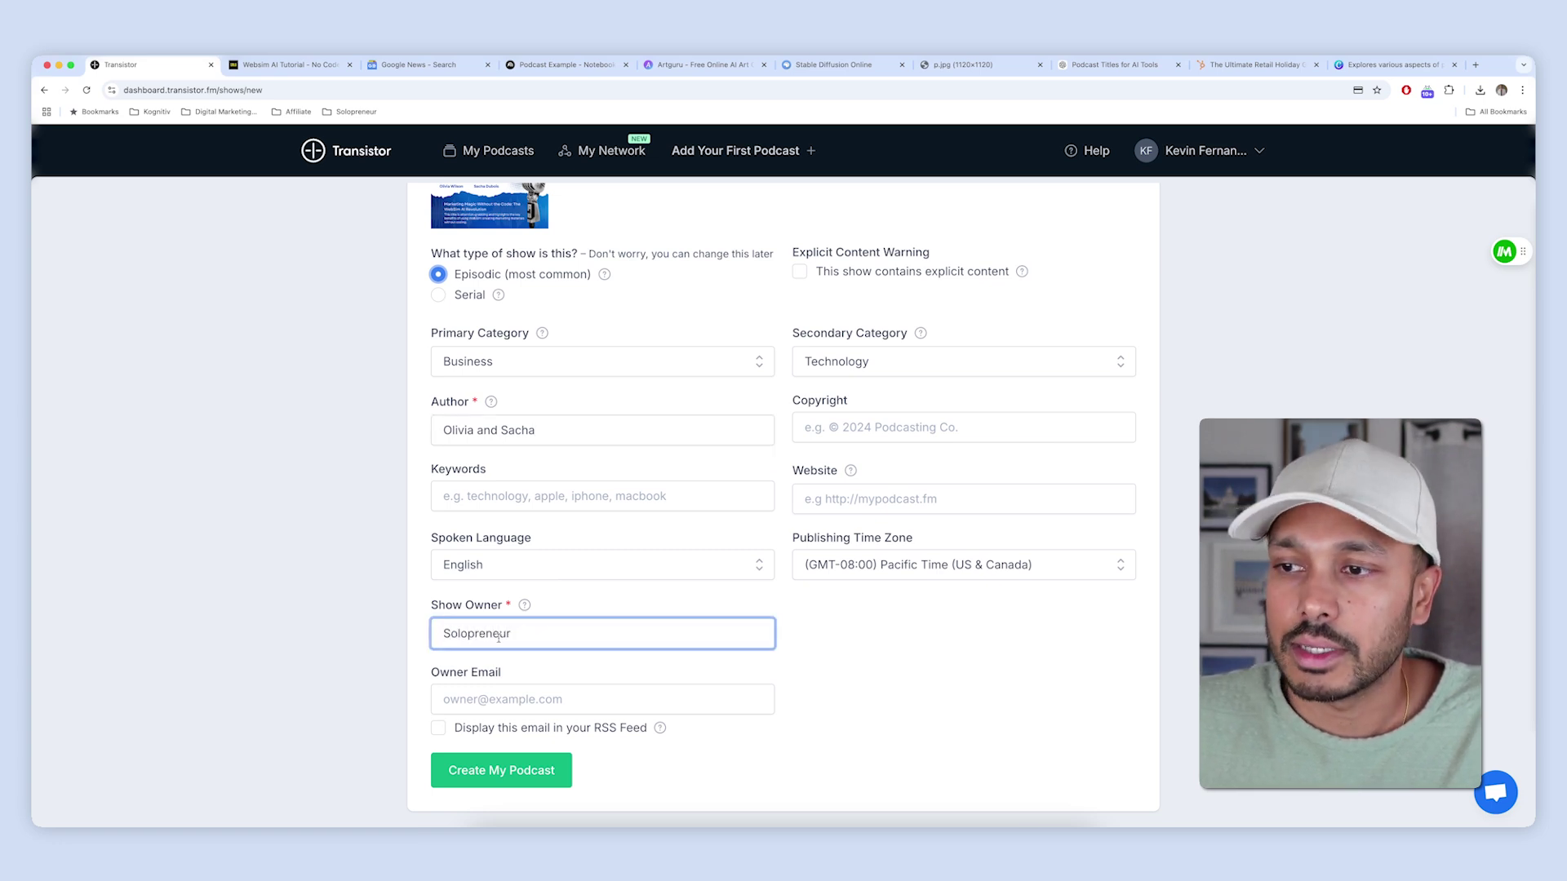
pyautogui.click(480, 768)
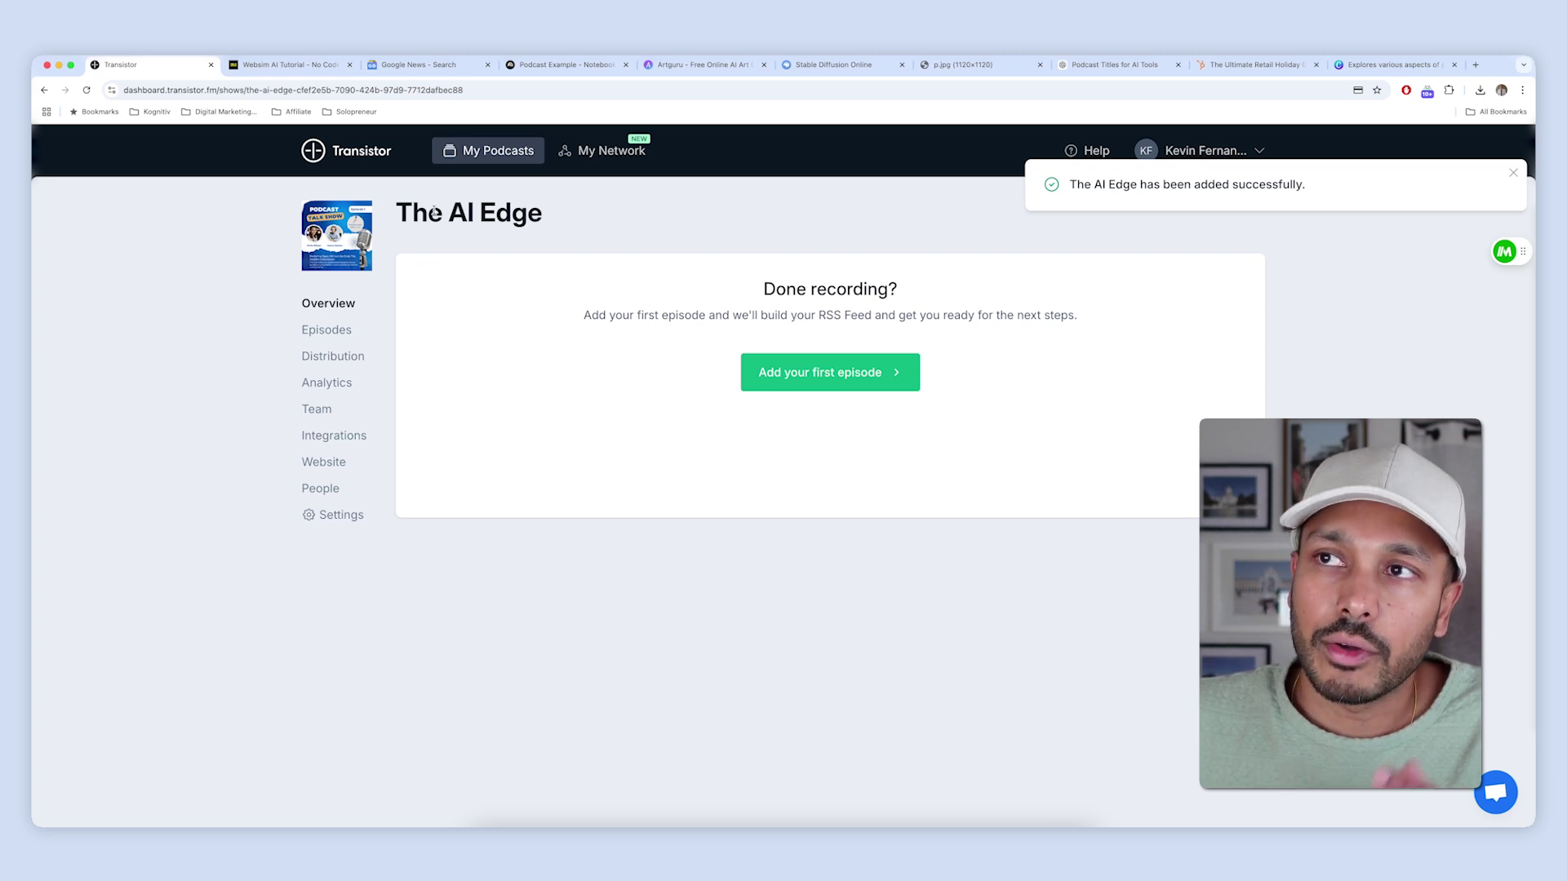
# Add the first episode titled 'Marketing Magic Without the Code' from NotebookLM's suggestions
pyautogui.click(820, 372)
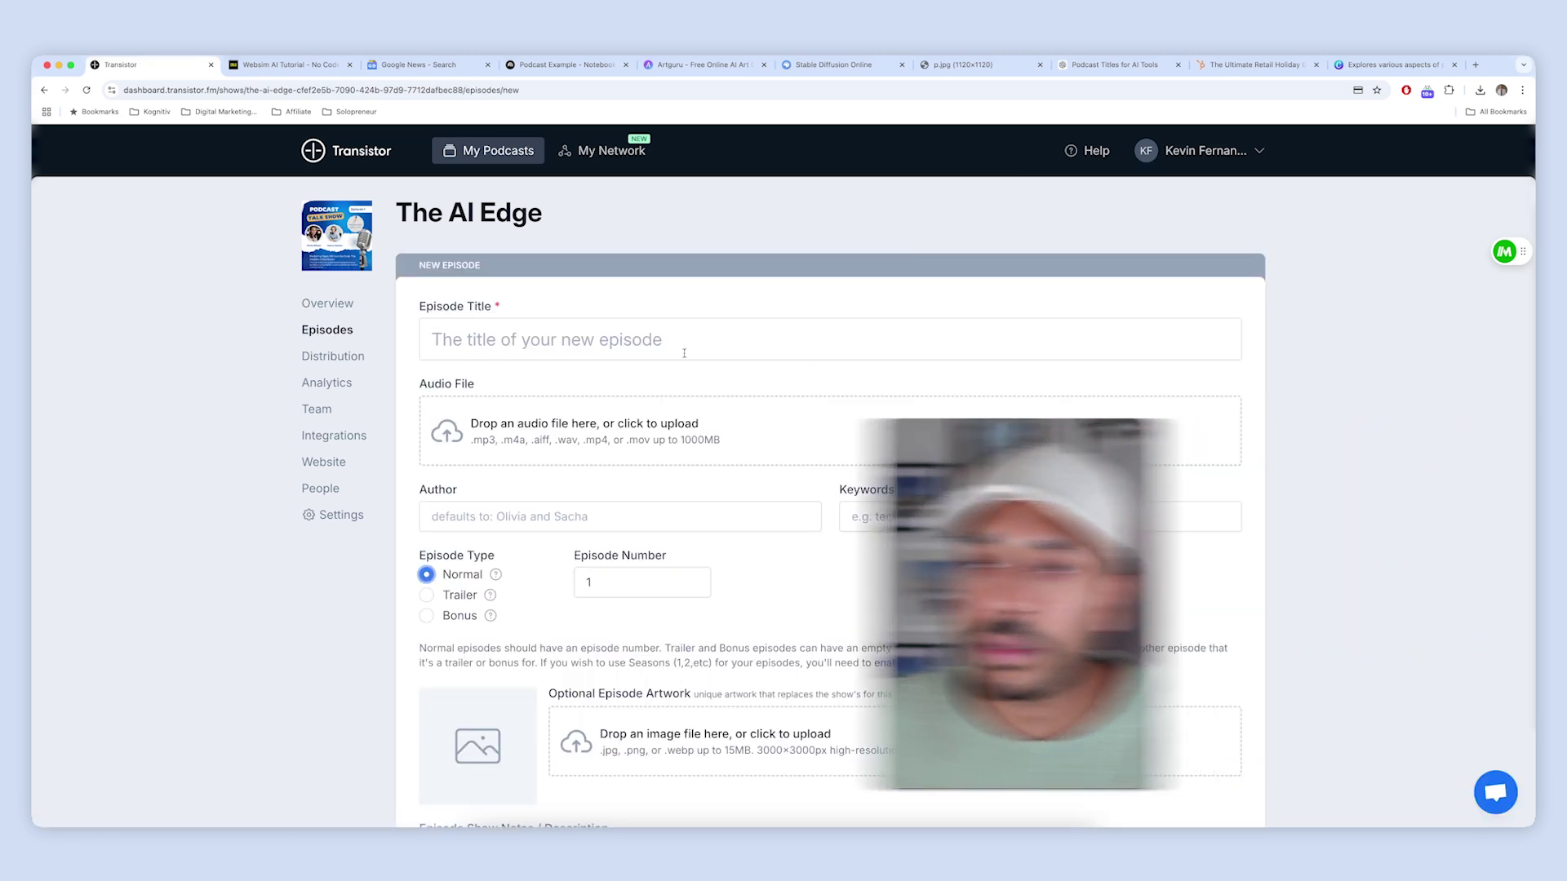
pyautogui.click(592, 343)
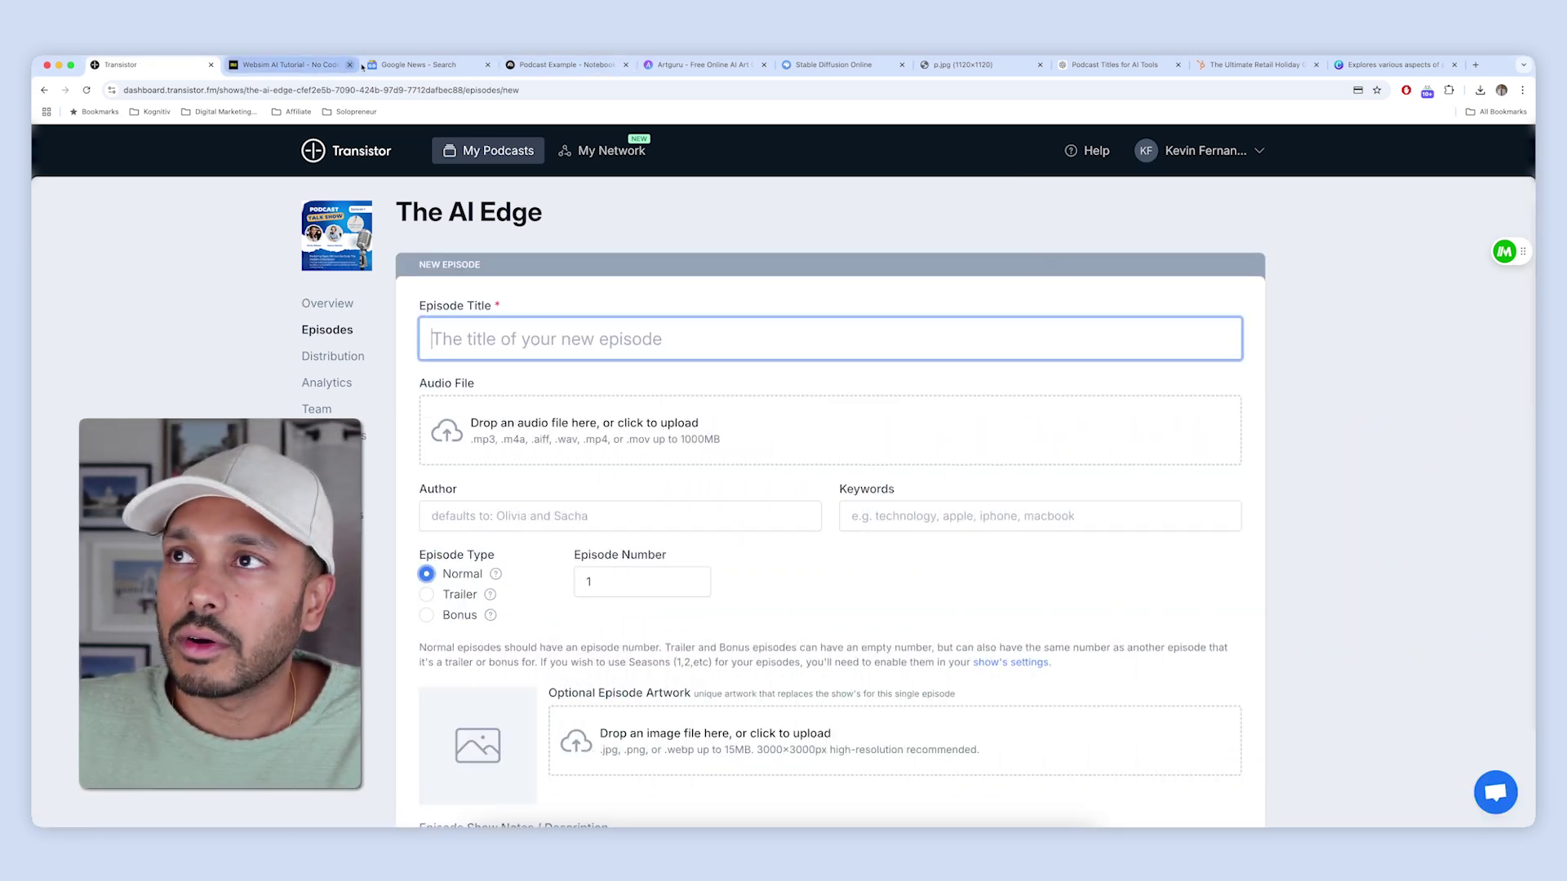
pyautogui.click(563, 64)
pyautogui.moveTo(525, 435); pyautogui.dragTo(844, 435)
pyautogui.press('super+c')
pyautogui.click(146, 62)
pyautogui.press('super+v')
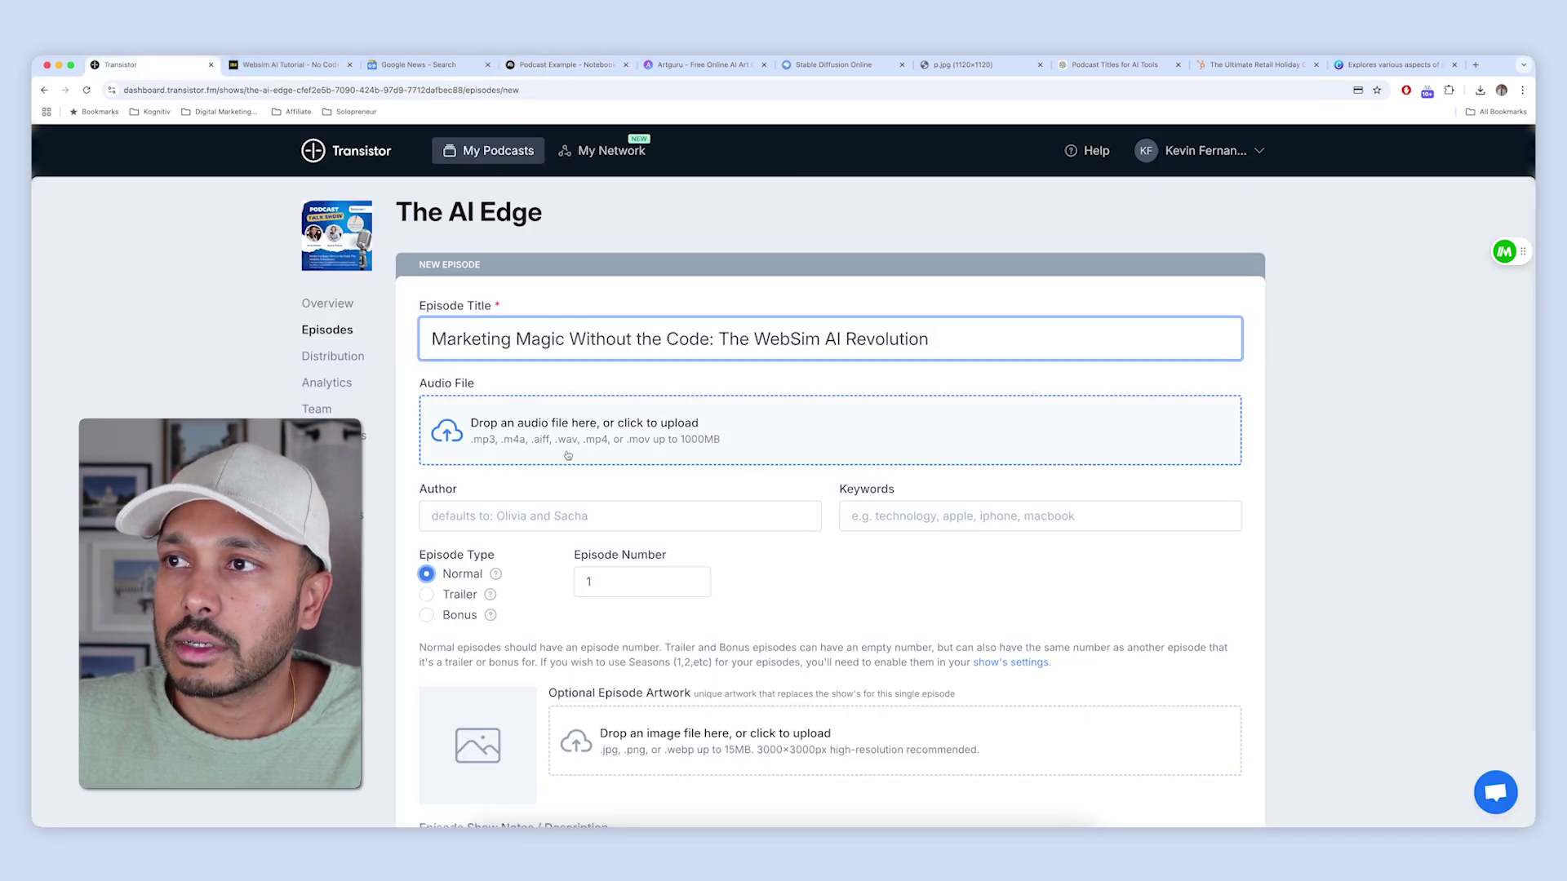
# Upload Podcast Example.wav as the episode audio
pyautogui.click(562, 441)
pyautogui.click(1030, 823)
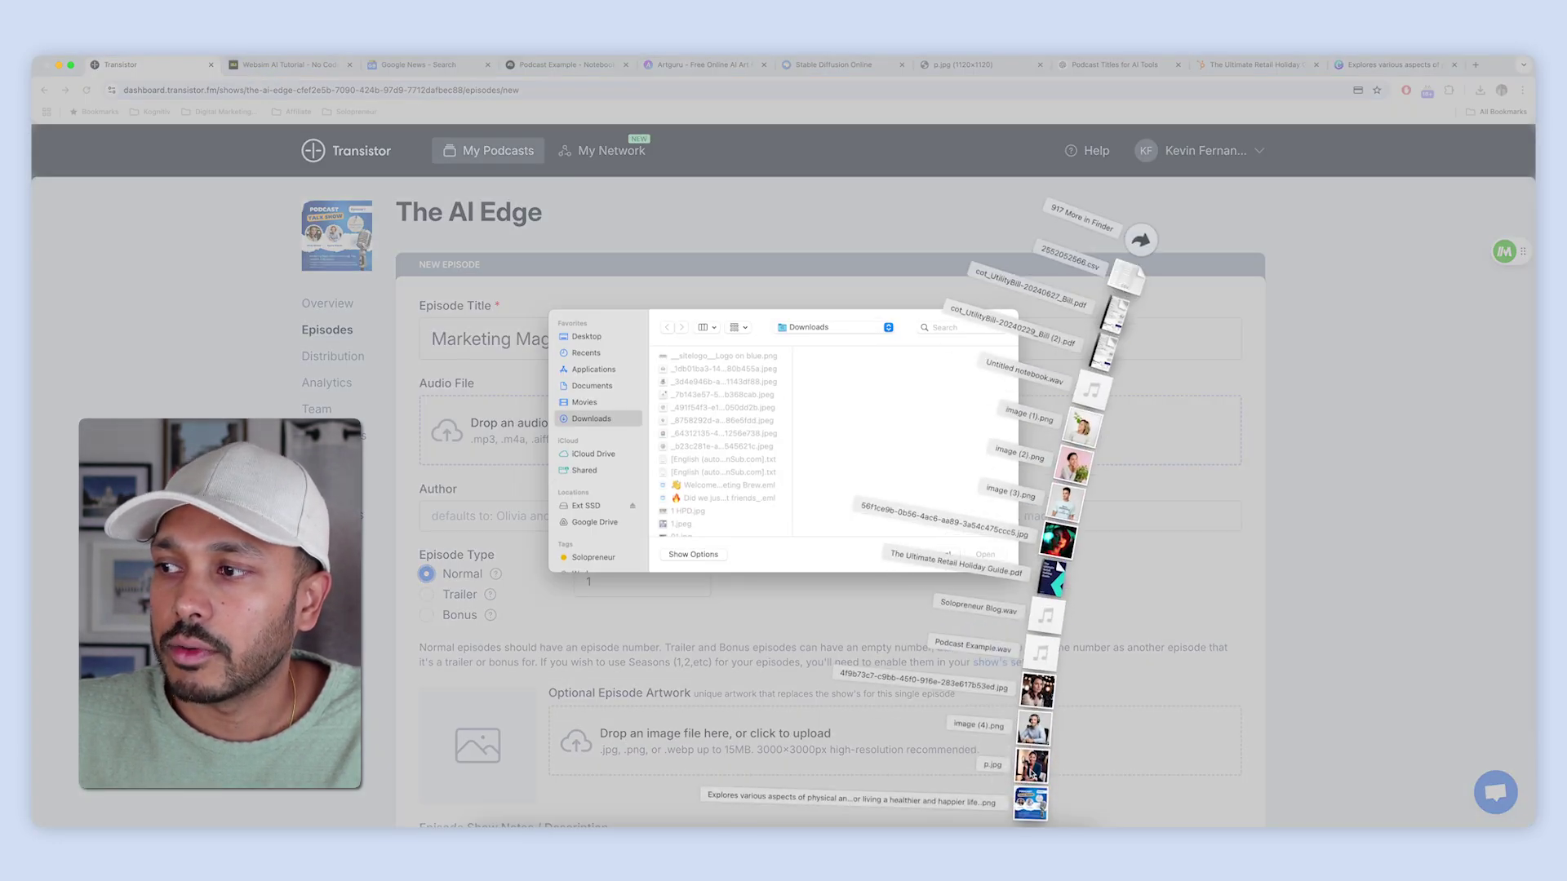
pyautogui.moveTo(1048, 669); pyautogui.dragTo(971, 558)
pyautogui.click(972, 558)
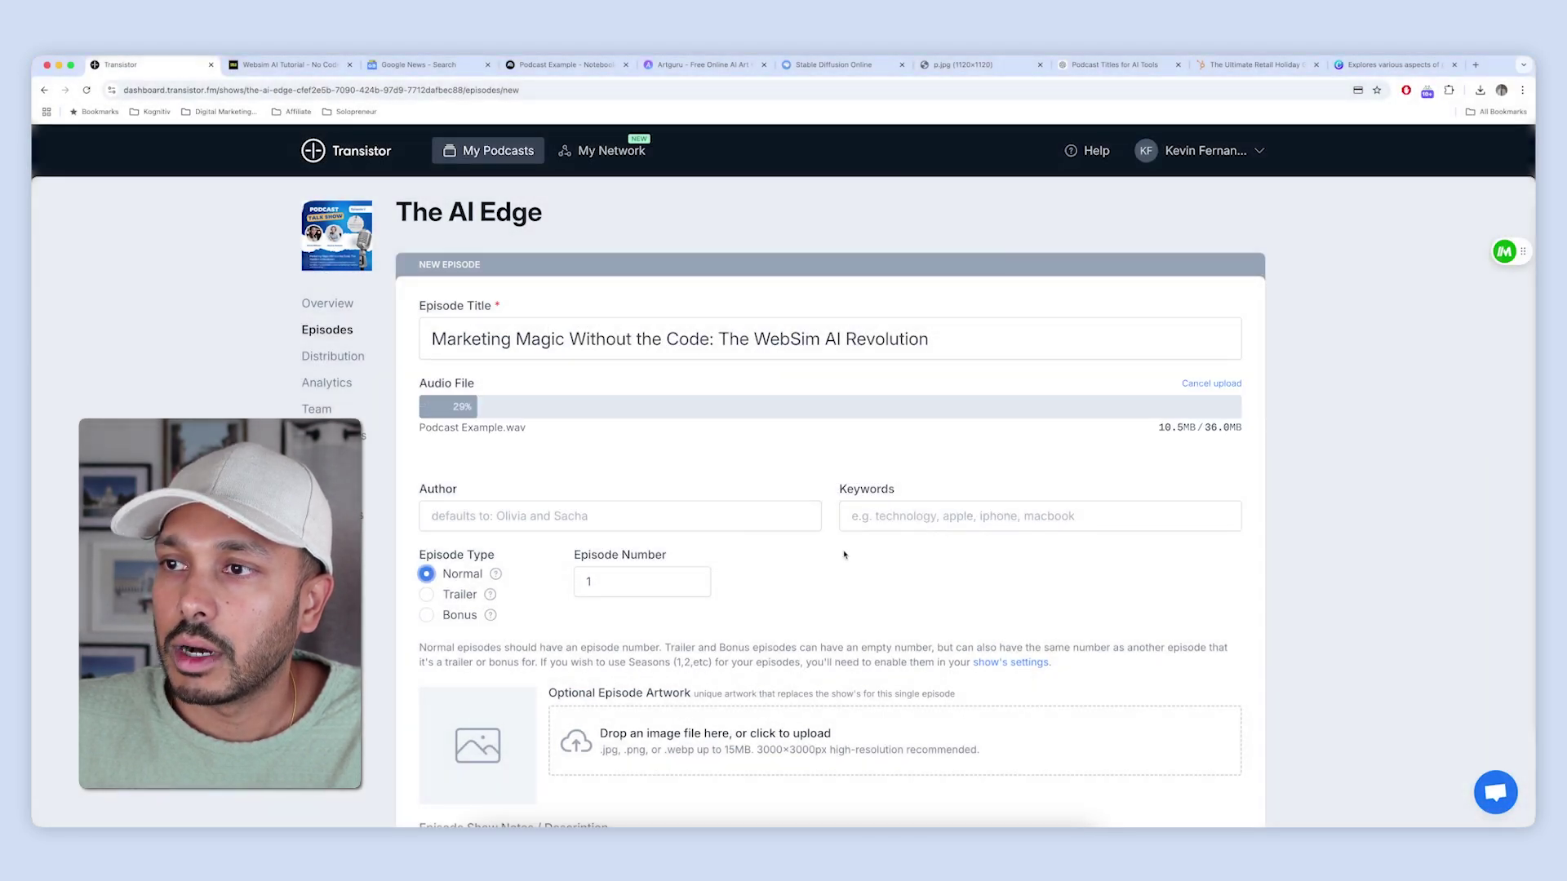
# Upload the downloaded cover PNG as the episode artwork
pyautogui.scroll(-2, 800, 598)
pyautogui.scroll(-5, 800, 598)
pyautogui.click(472, 444)
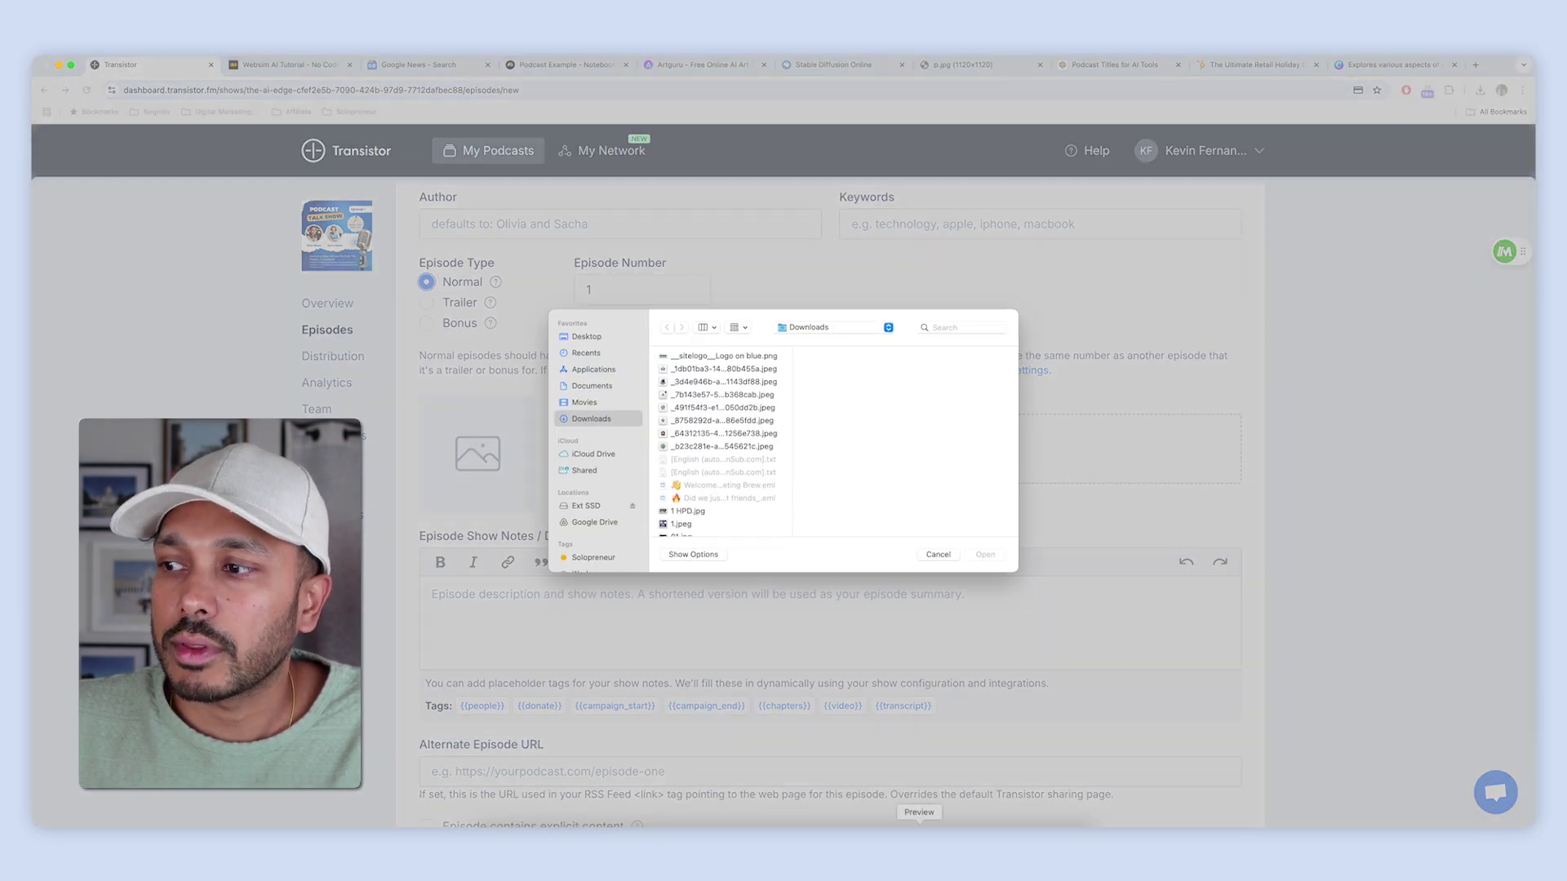
pyautogui.click(1034, 812)
pyautogui.moveTo(1034, 812); pyautogui.dragTo(686, 502)
pyautogui.click(985, 554)
pyautogui.click(529, 565)
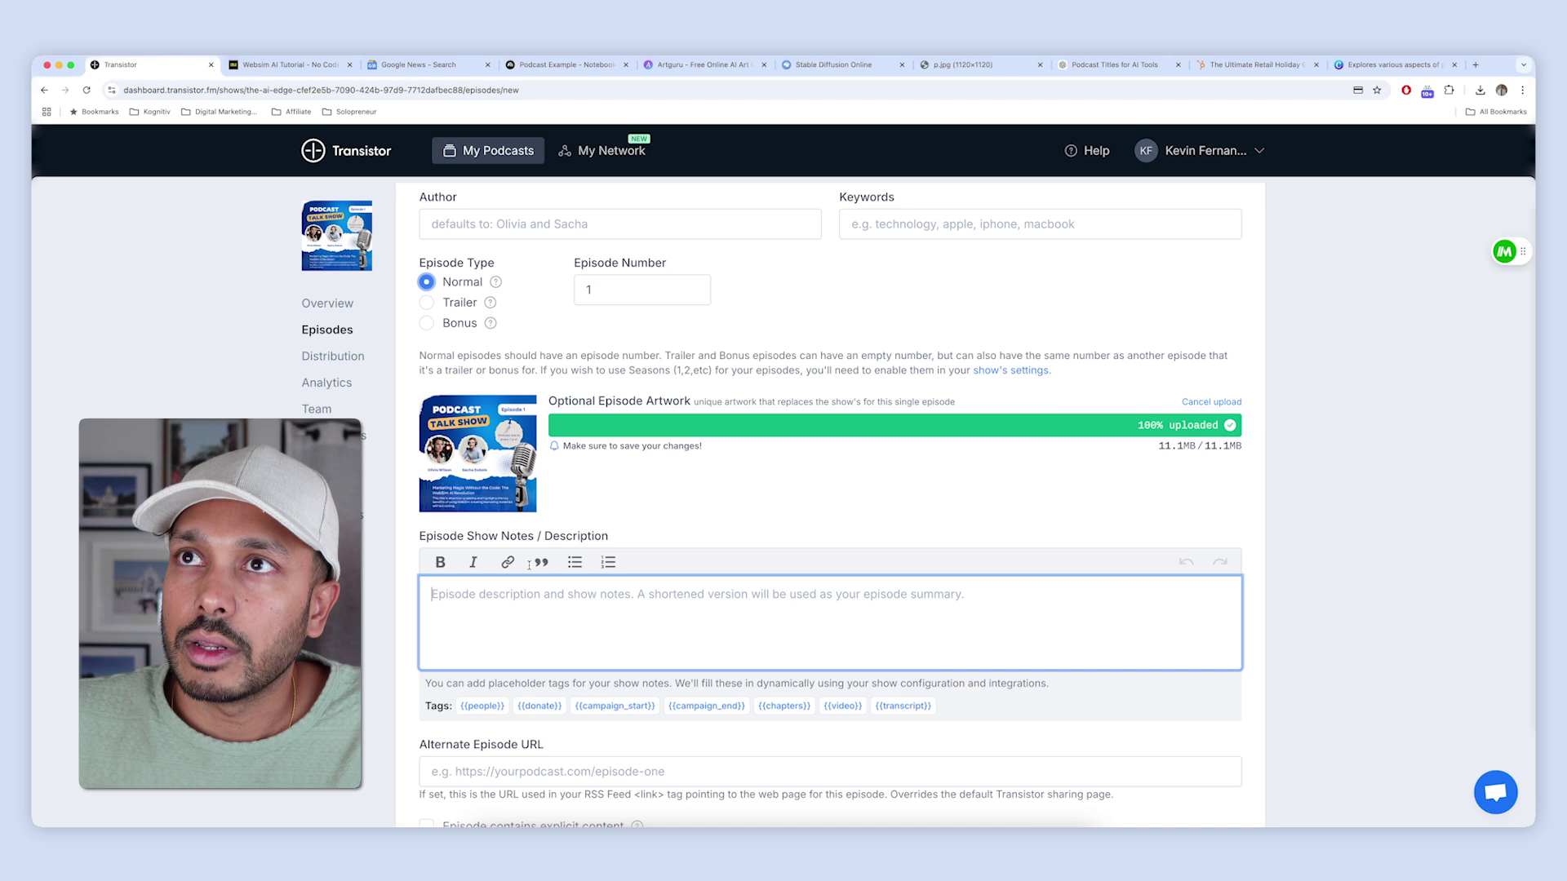
# Ask NotebookLM for a podcast description of 'Marketing Magic Without the Code: The WebSim AI Revolution' and select it
pyautogui.click(535, 65)
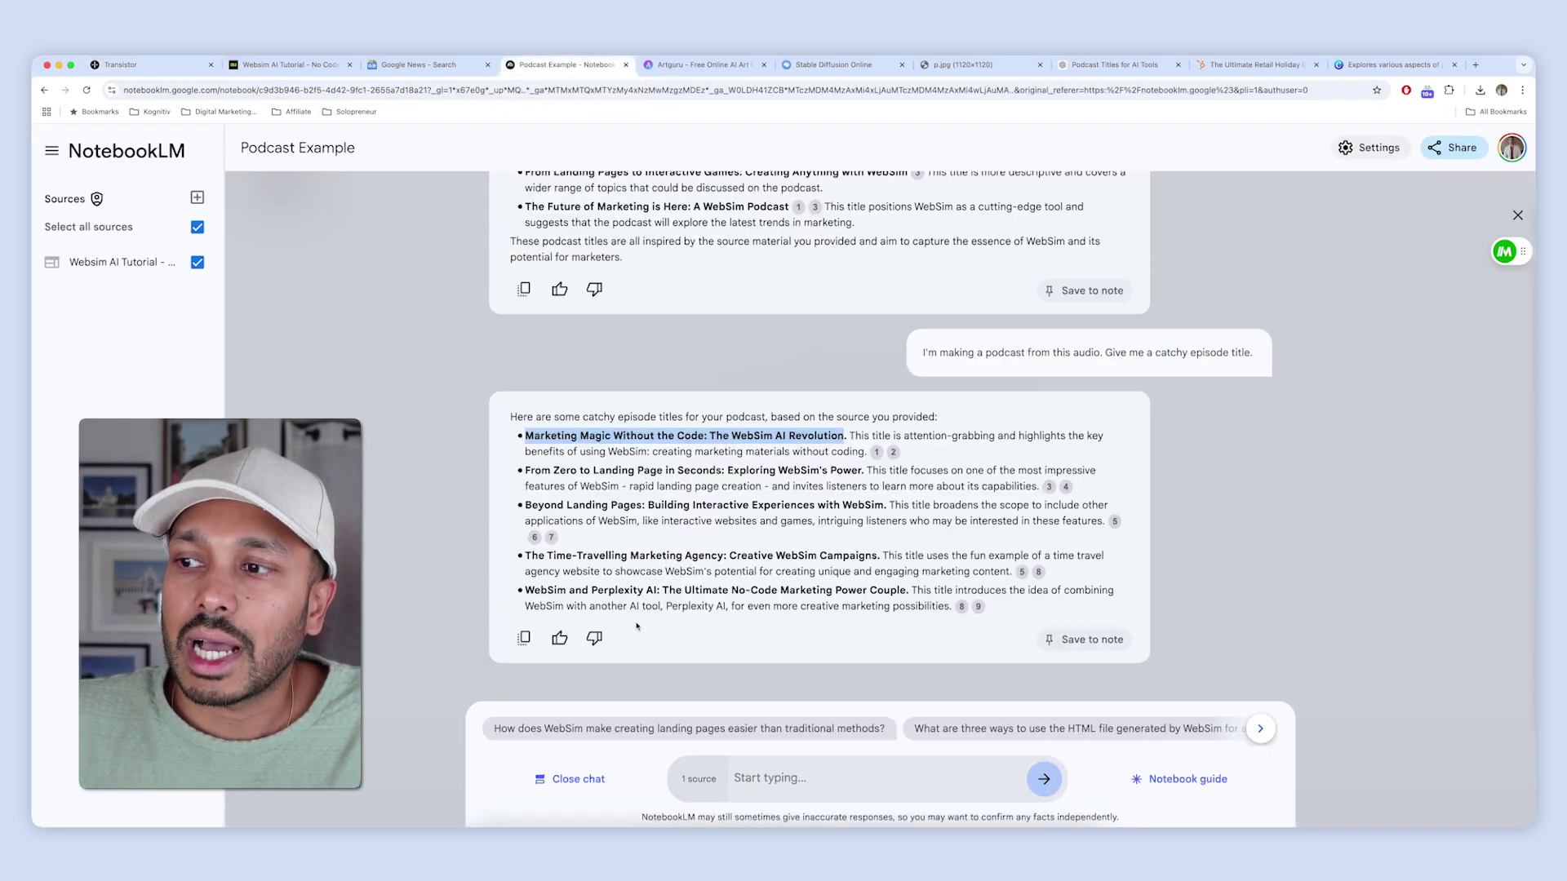
pyautogui.click(783, 780)
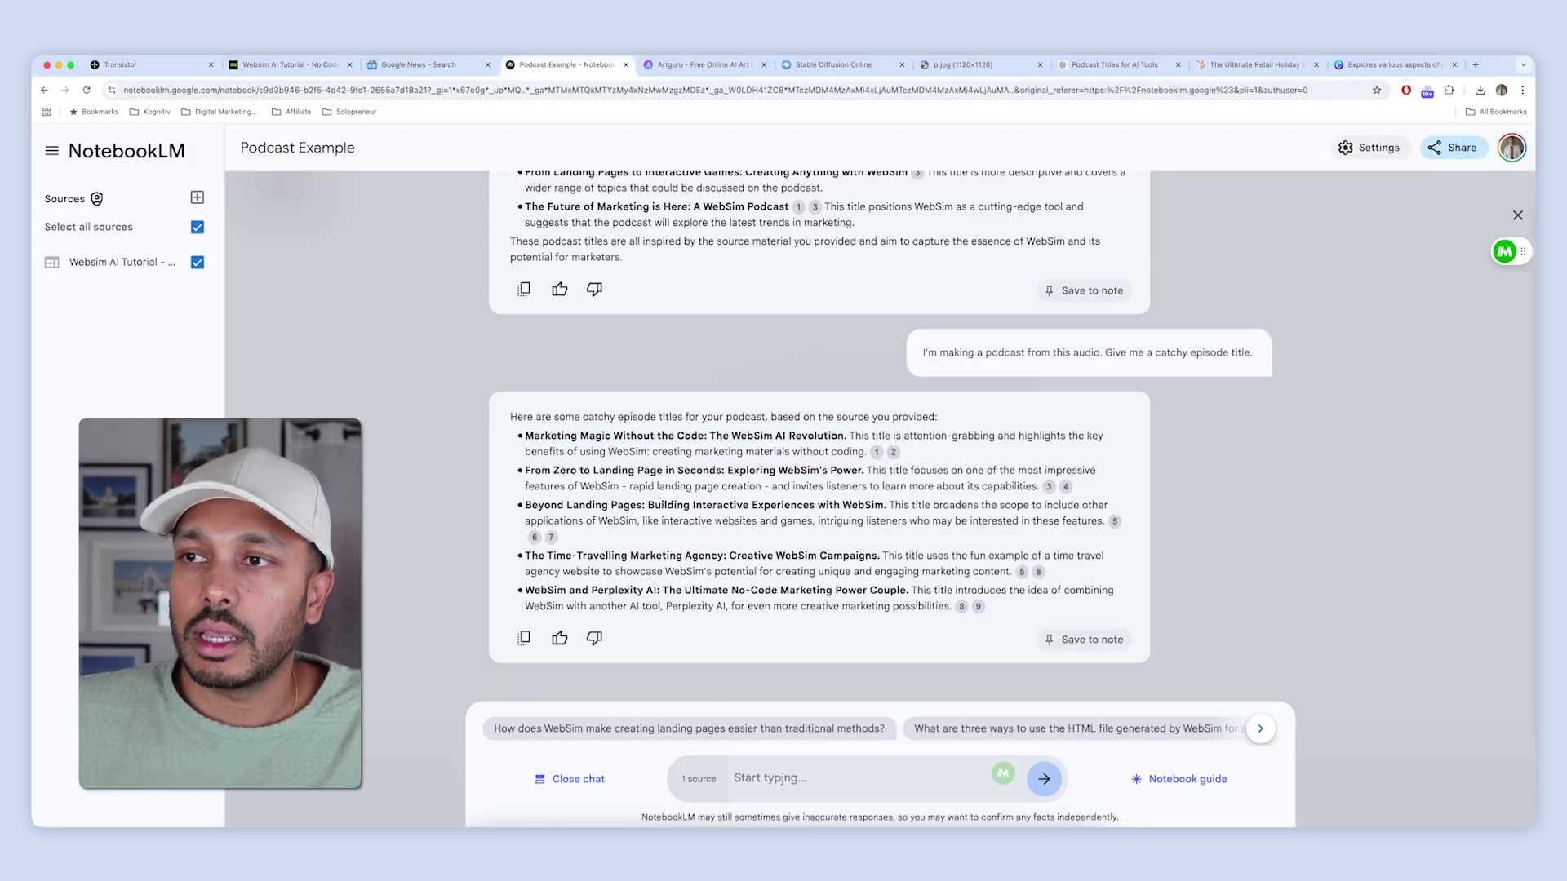
pyautogui.write('write me a p')
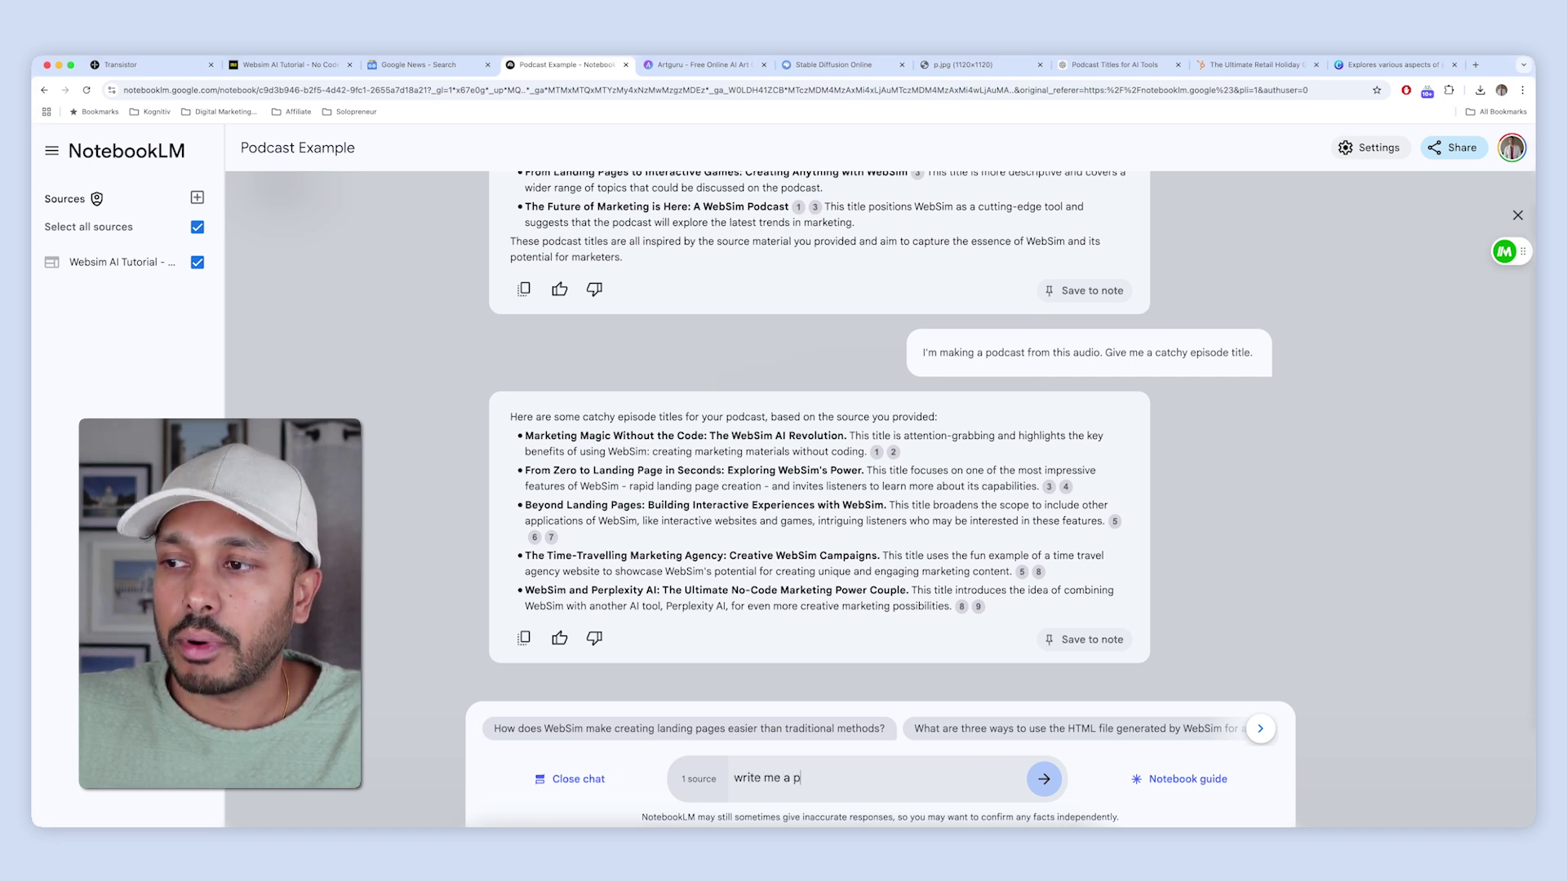
pyautogui.write('odcast des')
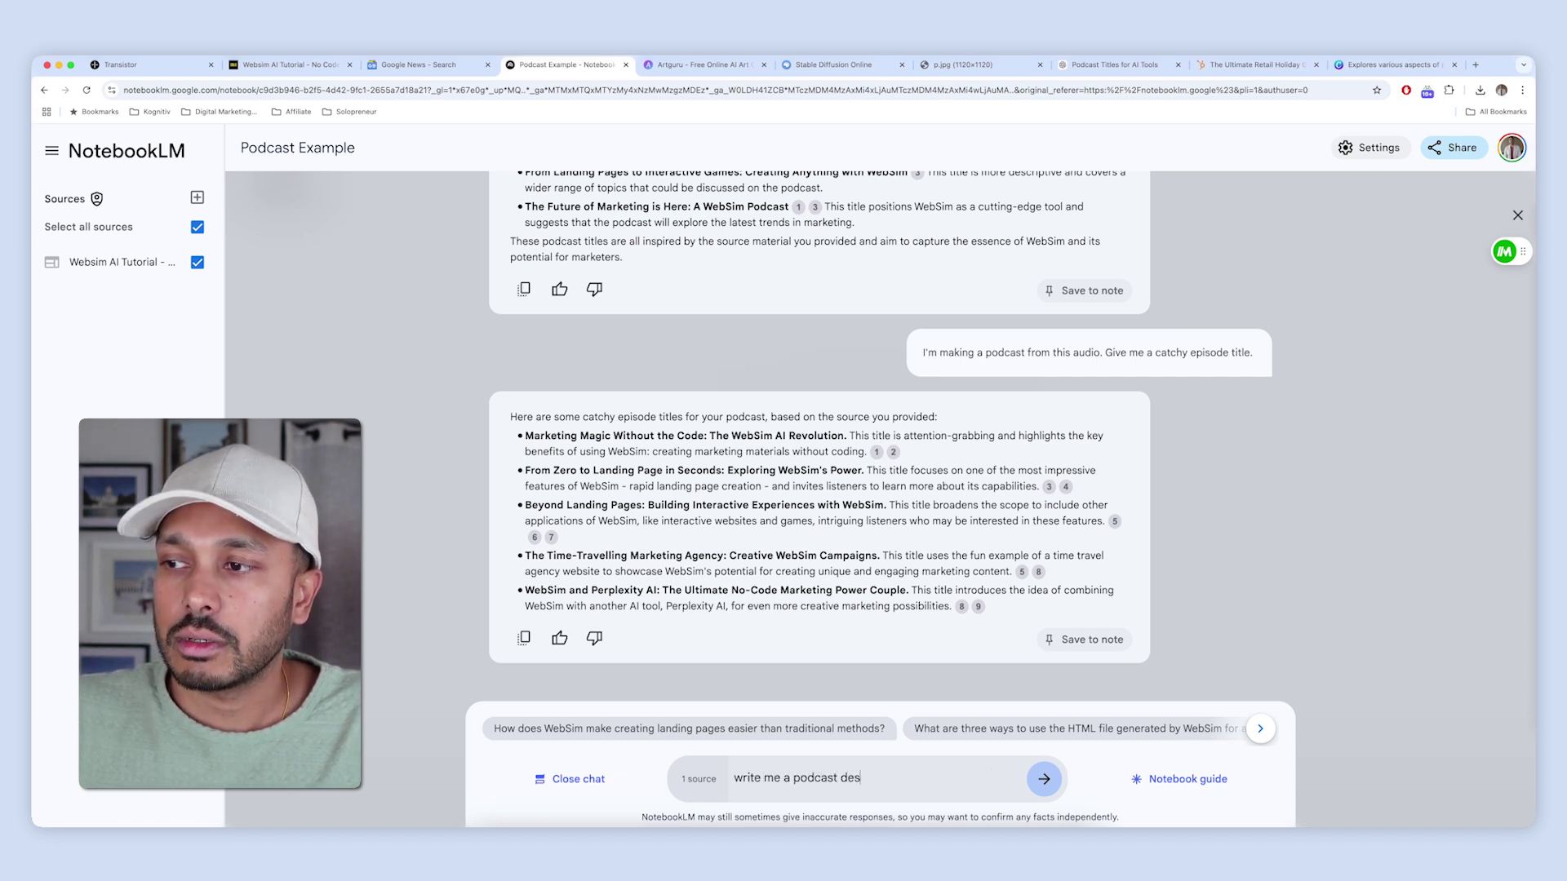
pyautogui.write('cription for this one')
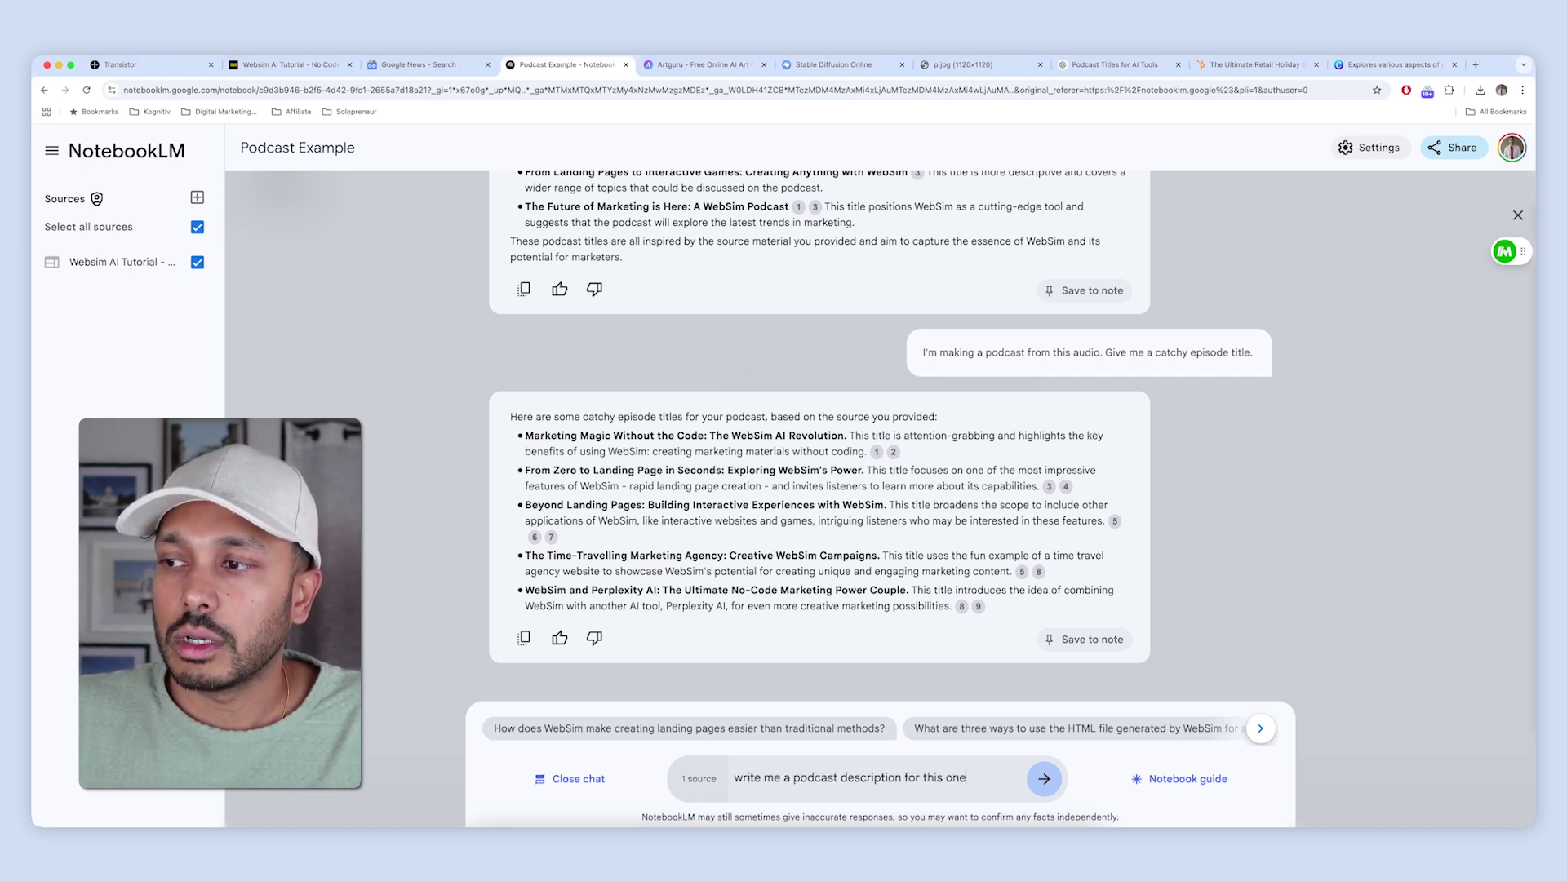
pyautogui.write(':')
pyautogui.moveTo(867, 451); pyautogui.dragTo(527, 436)
pyautogui.hotkey('ctrl', 'c')
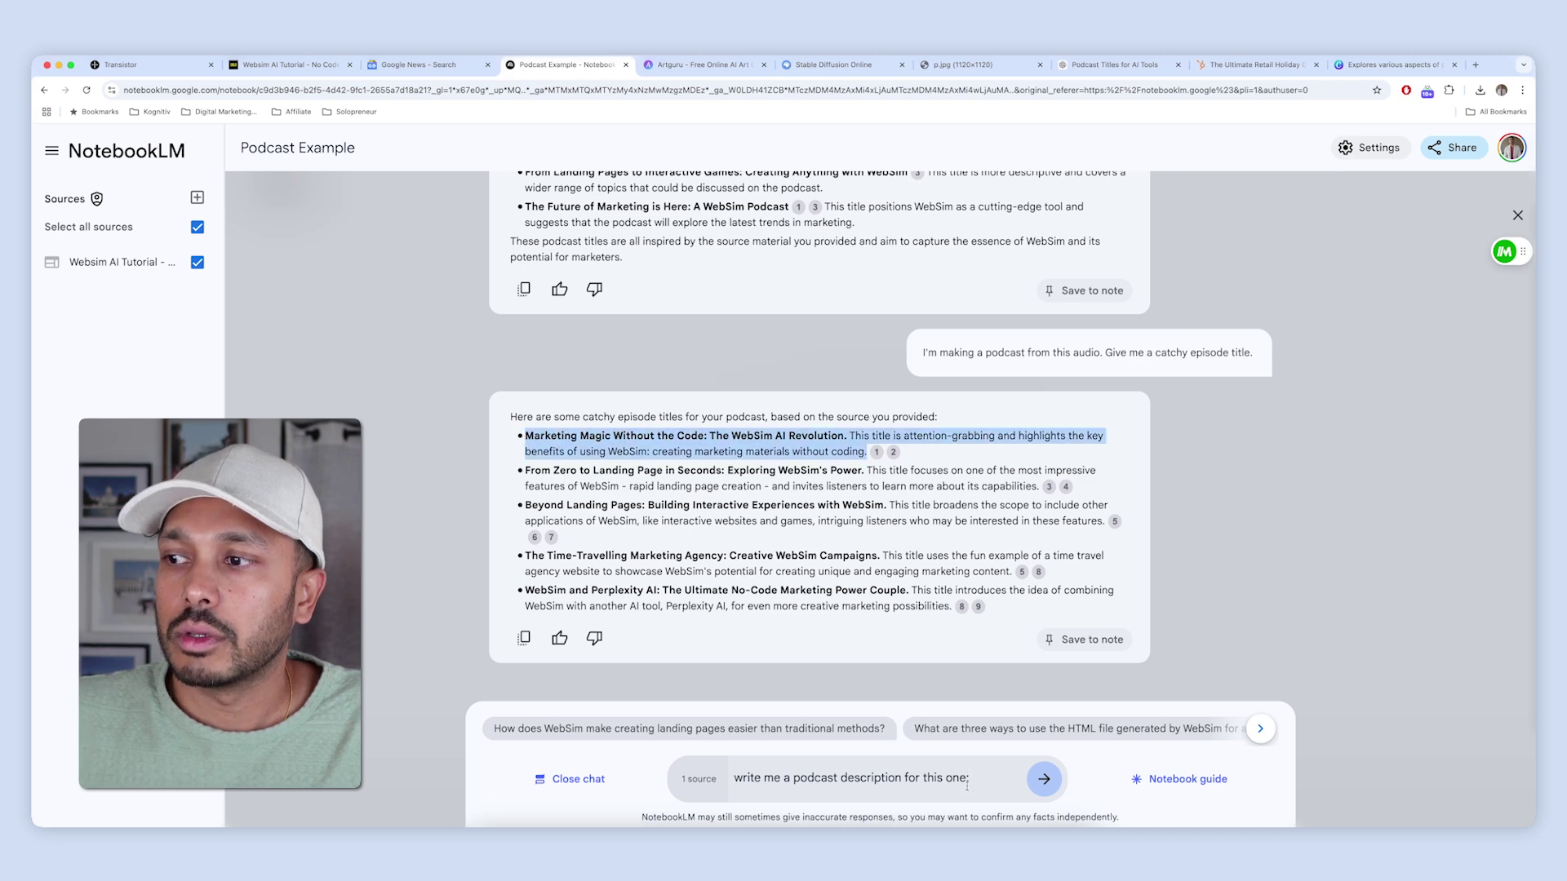
pyautogui.click(985, 784)
pyautogui.hotkey('ctrl', 'v')
pyautogui.click(1044, 779)
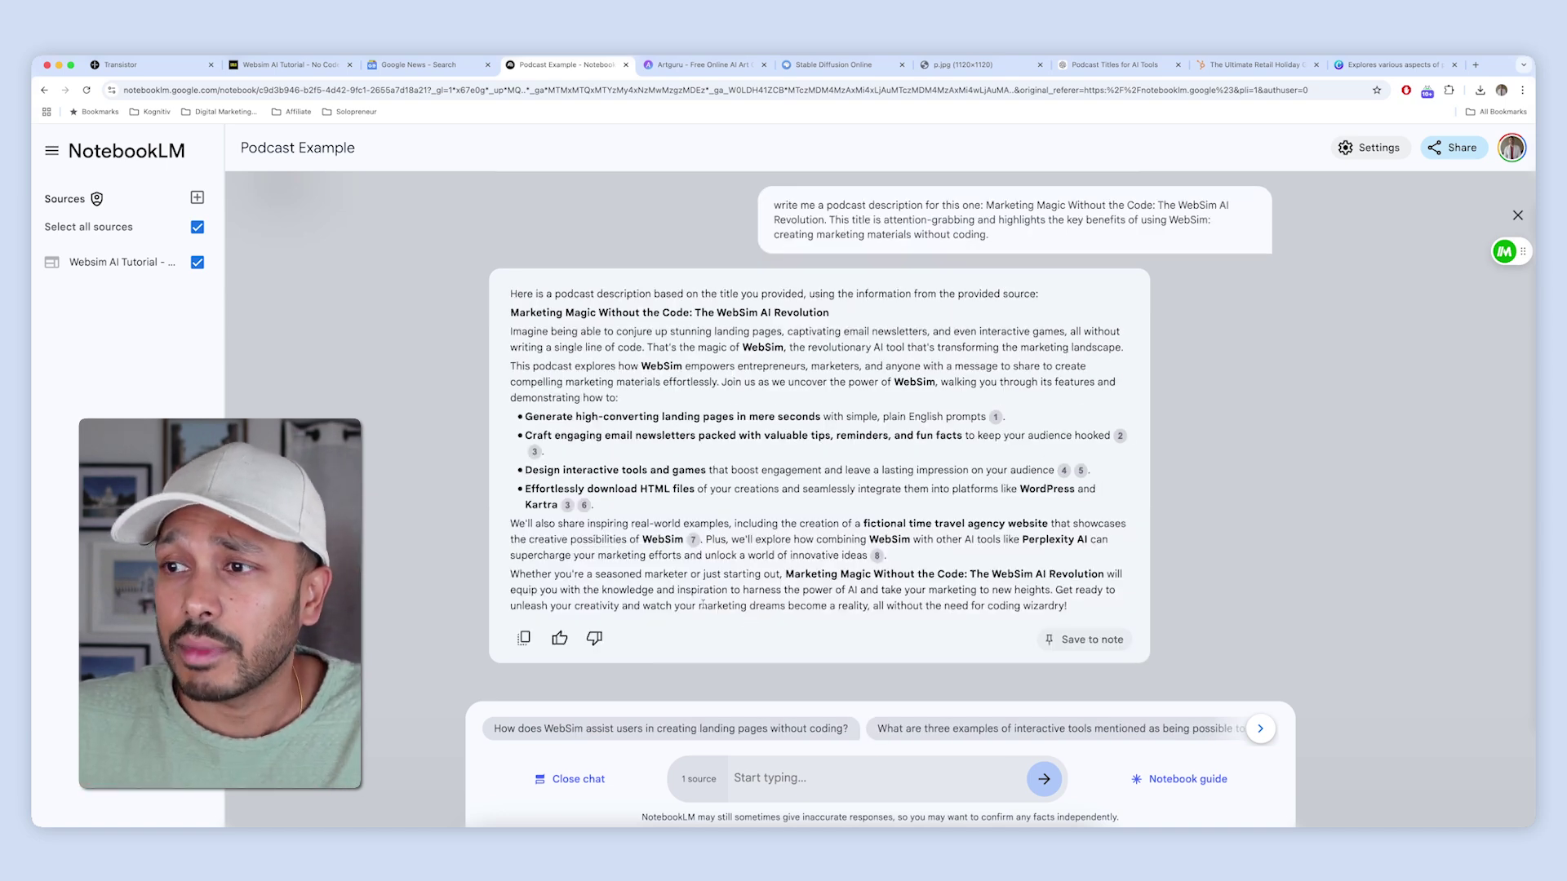
pyautogui.moveTo(1071, 608); pyautogui.dragTo(505, 319)
# Paste the NotebookLM description into Episode Show Notes and make the first point a proper bullet
pyautogui.press('super+c')
pyautogui.press('super+1')
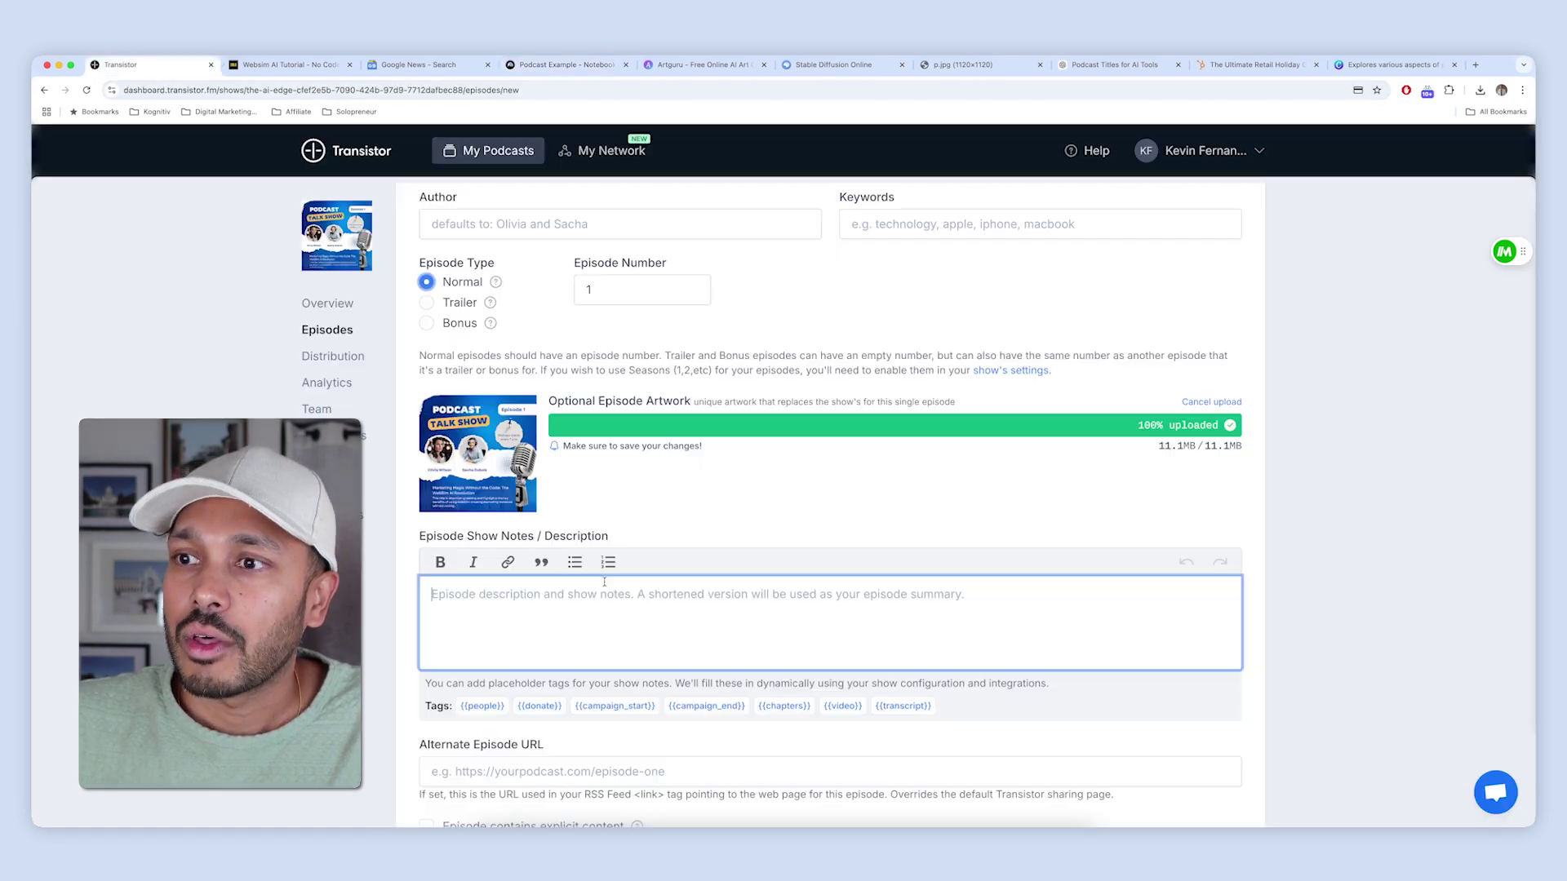
pyautogui.press('super+v')
pyautogui.scroll(-2, 481, 716)
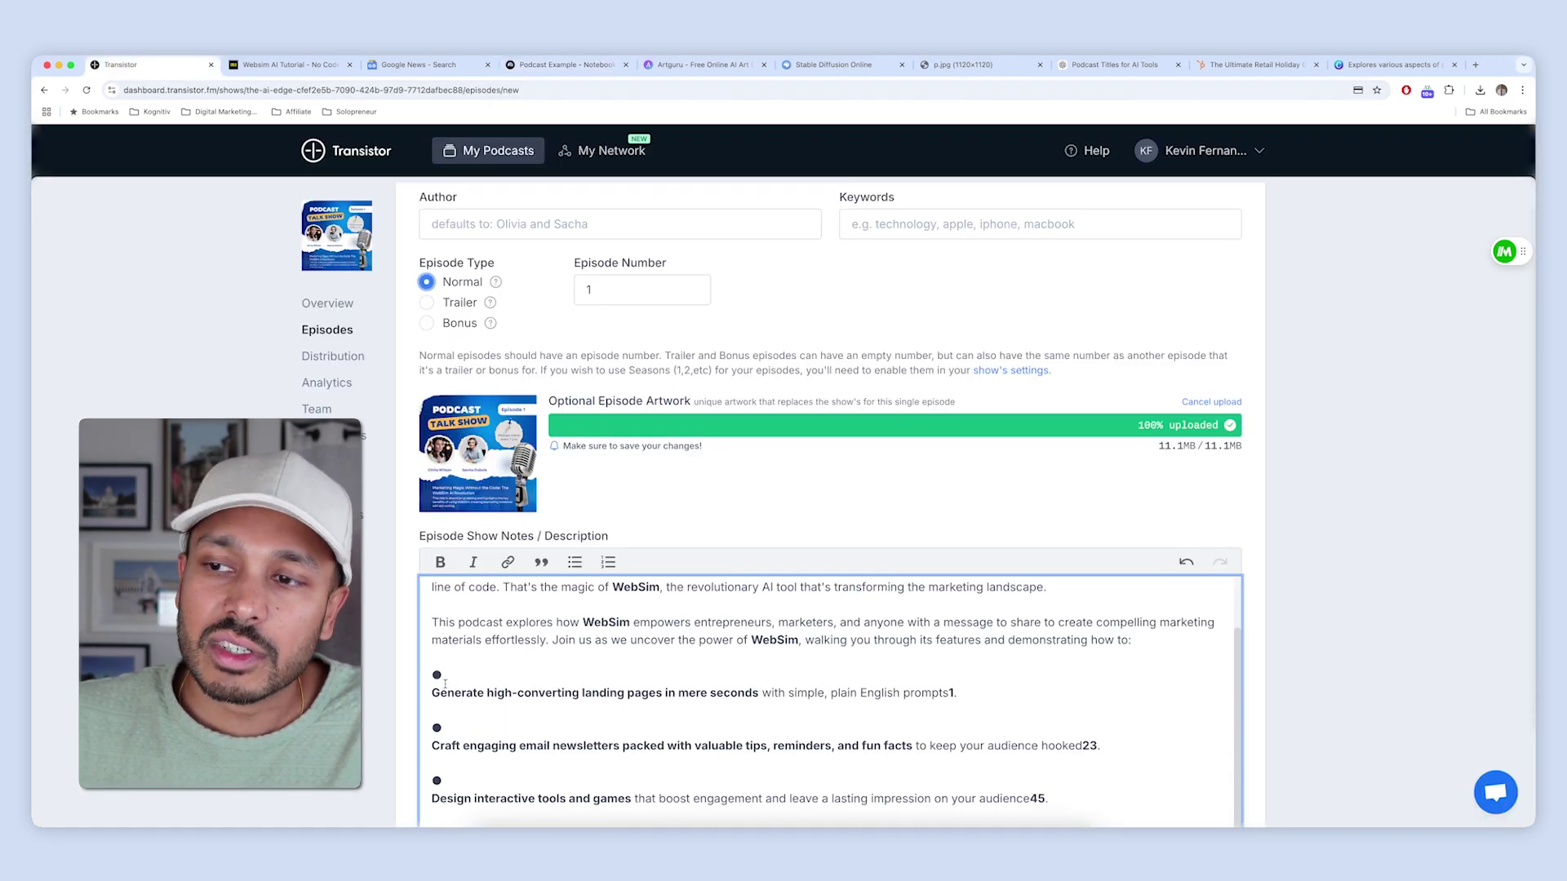
pyautogui.click(436, 696)
pyautogui.press('BackSpace')
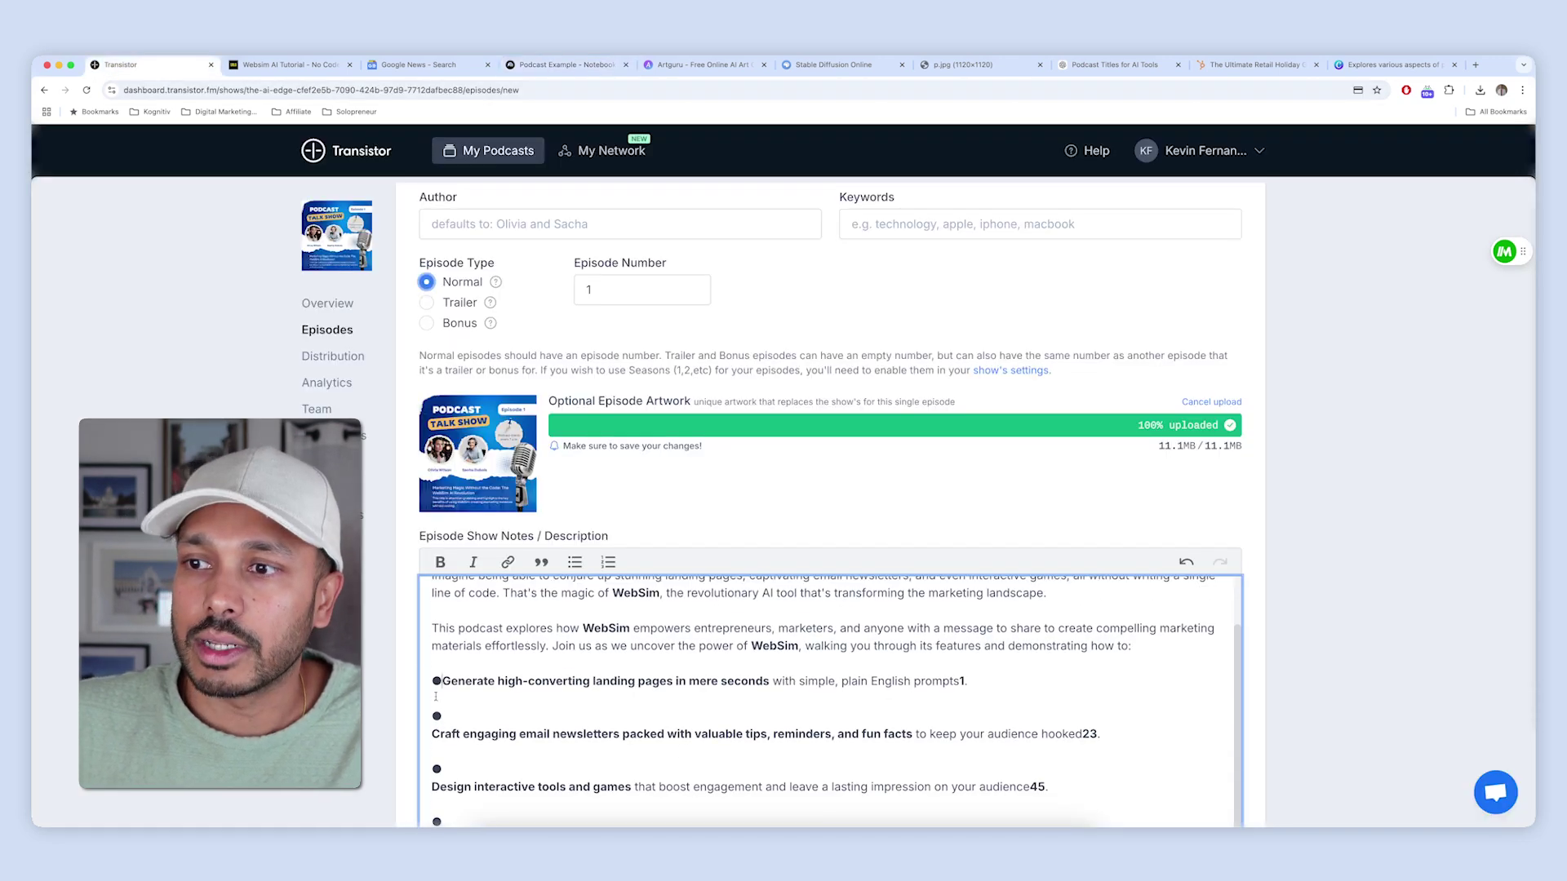
pyautogui.press('BackSpace')
pyautogui.click(574, 562)
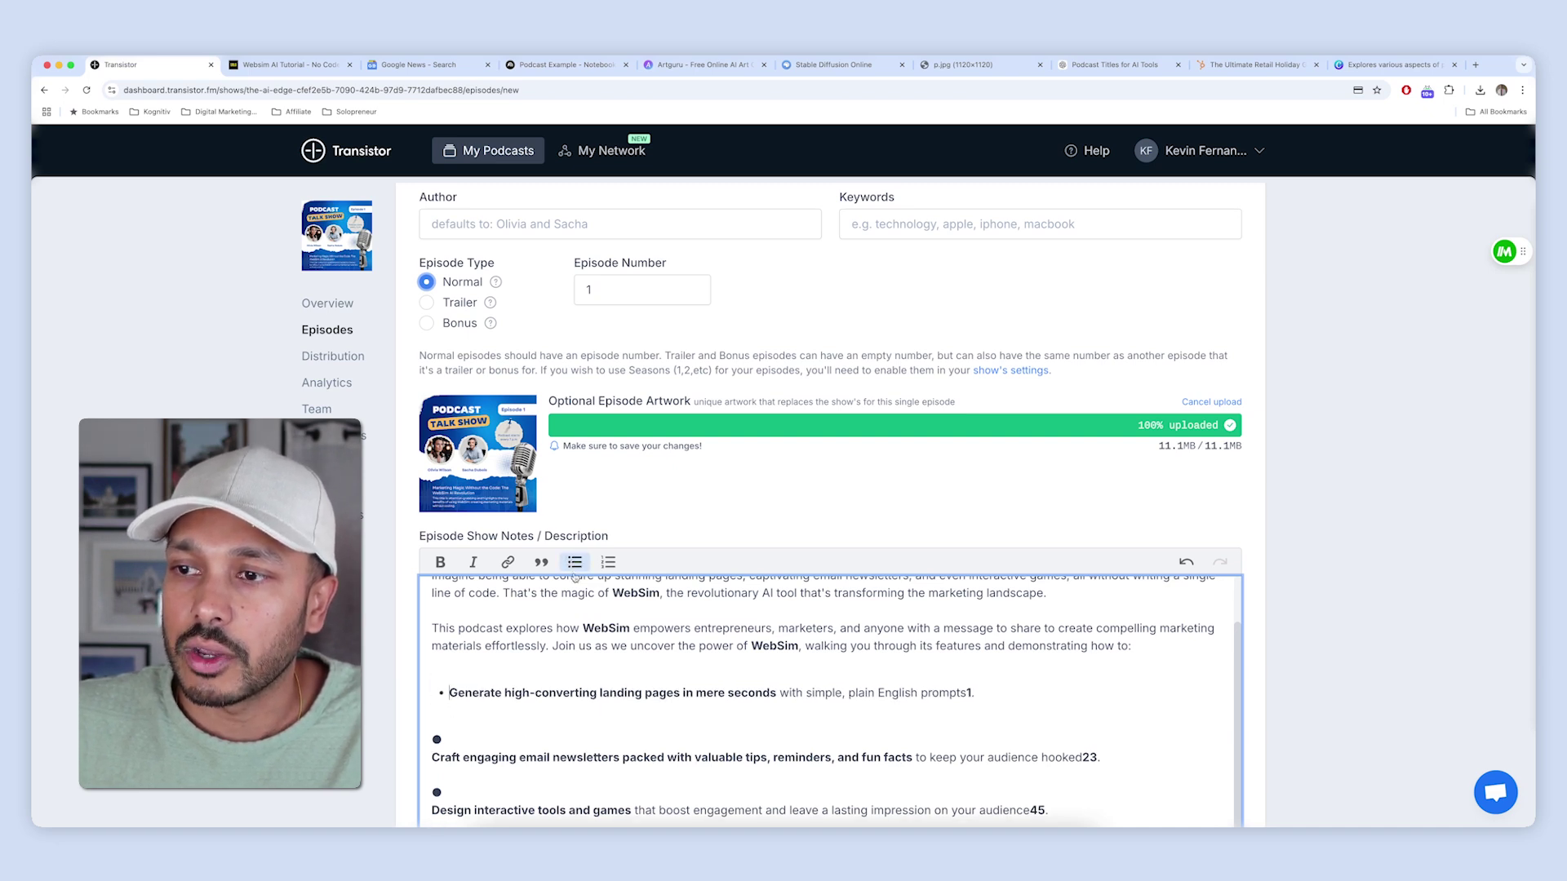
# Make 'Craft engaging' its own bullet and delete the citation numbers after 'prompts' and 'hooked'
pyautogui.click(448, 743)
pyautogui.press('BackSpace')
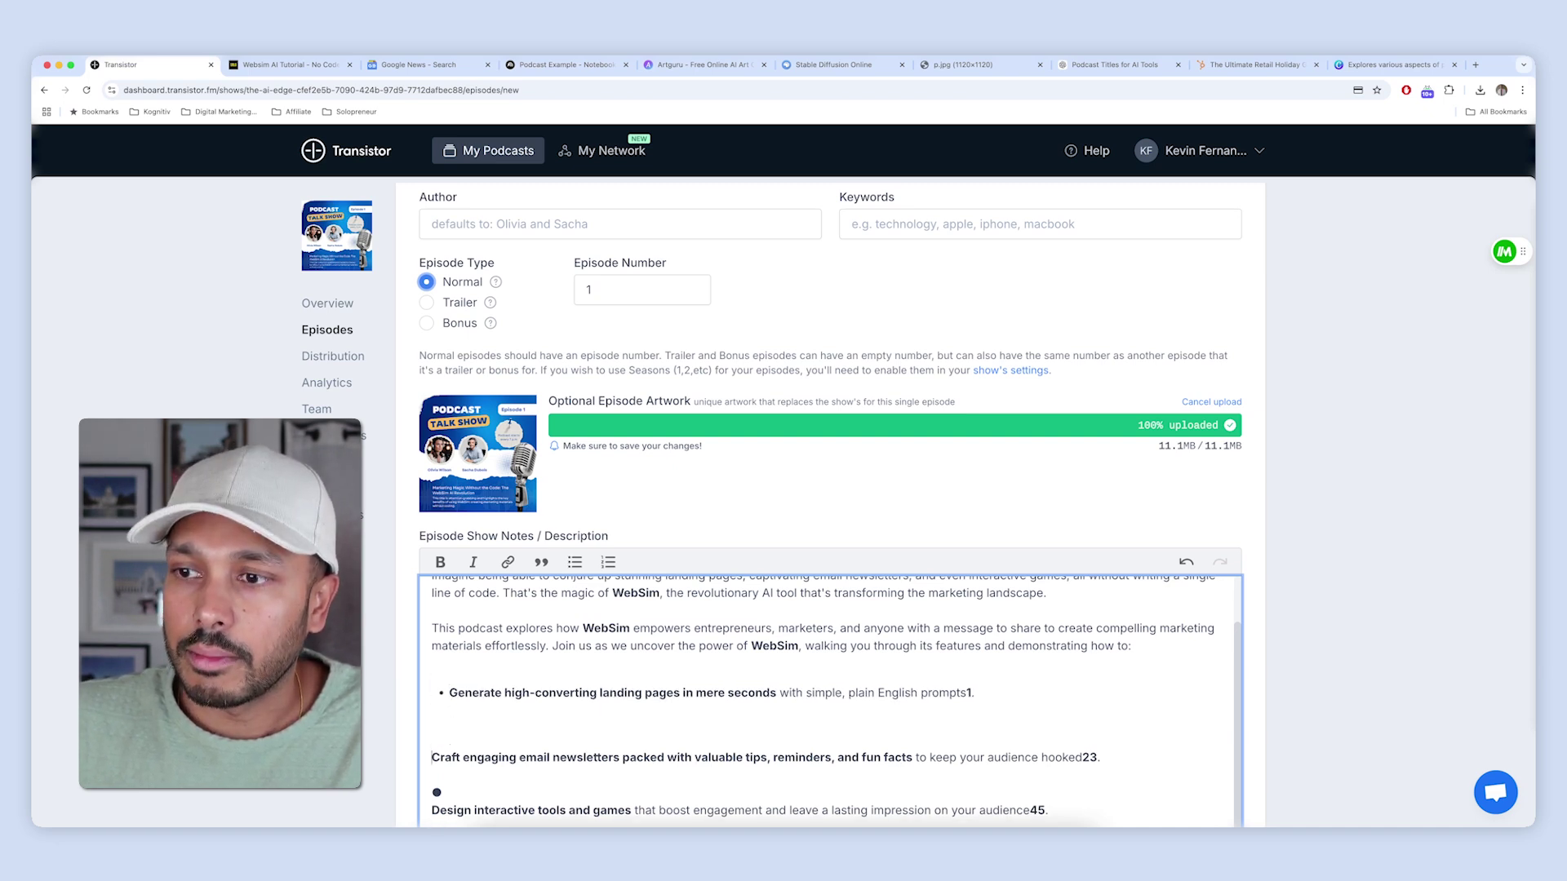
pyautogui.press('BackSpace')
pyautogui.press('BackSpace')
pyautogui.press('Return')
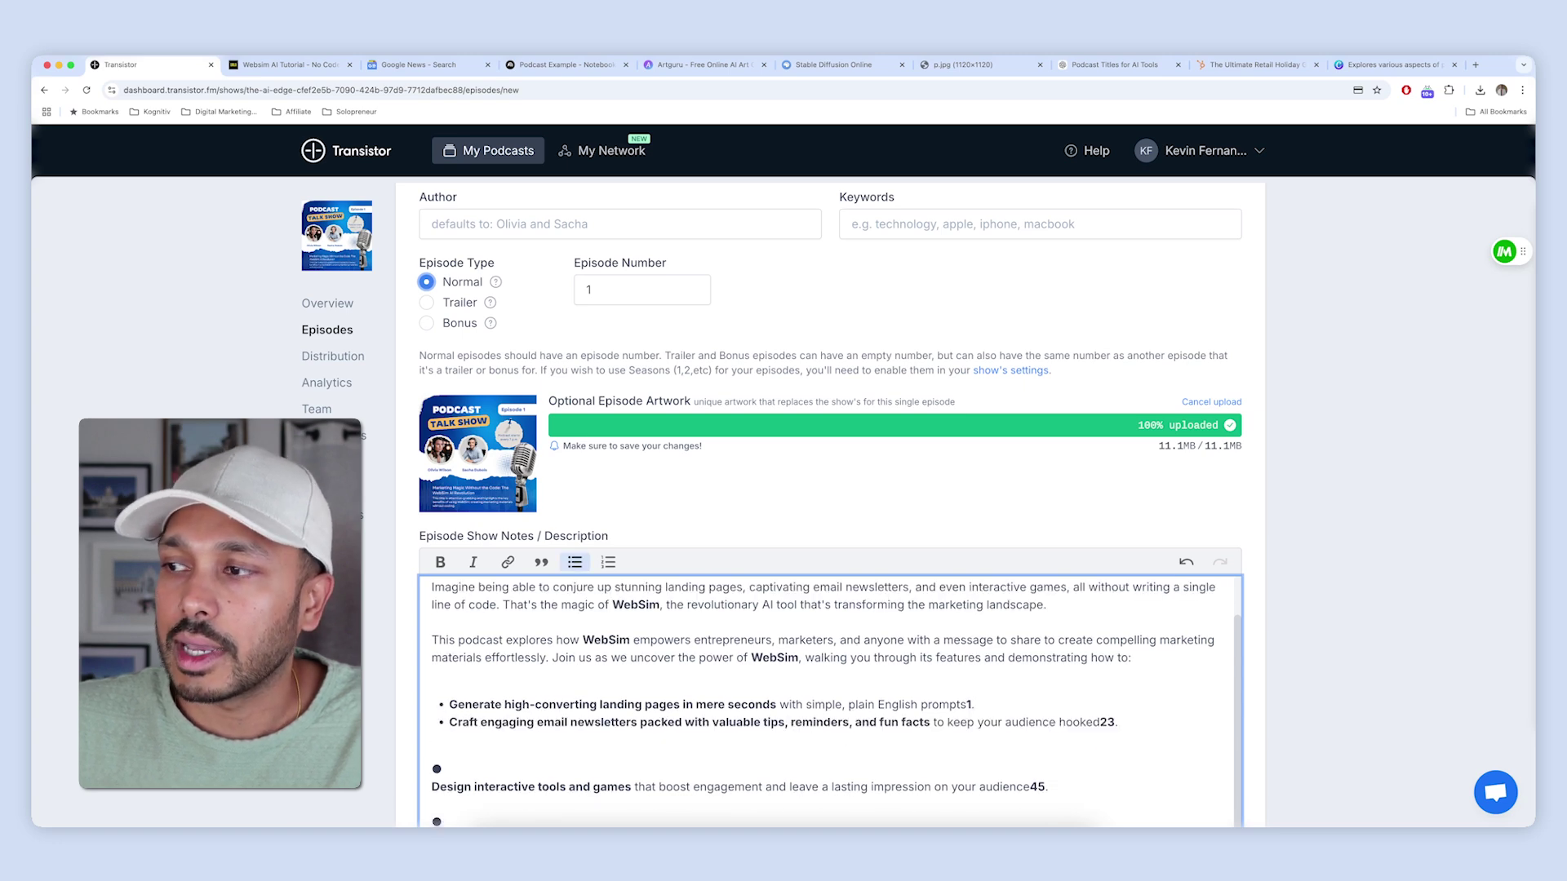
pyautogui.scroll(-2, 830, 621)
pyautogui.click(975, 541)
pyautogui.press('BackSpace')
pyautogui.press('BackSpace')
pyautogui.click(1118, 559)
pyautogui.press('BackSpace')
pyautogui.press('BackSpace')
pyautogui.press('BackSpace')
# Delete the two leftover broken bullet paragraphs from the show notes
pyautogui.click(530, 605)
pyautogui.scroll(-1, 526, 633)
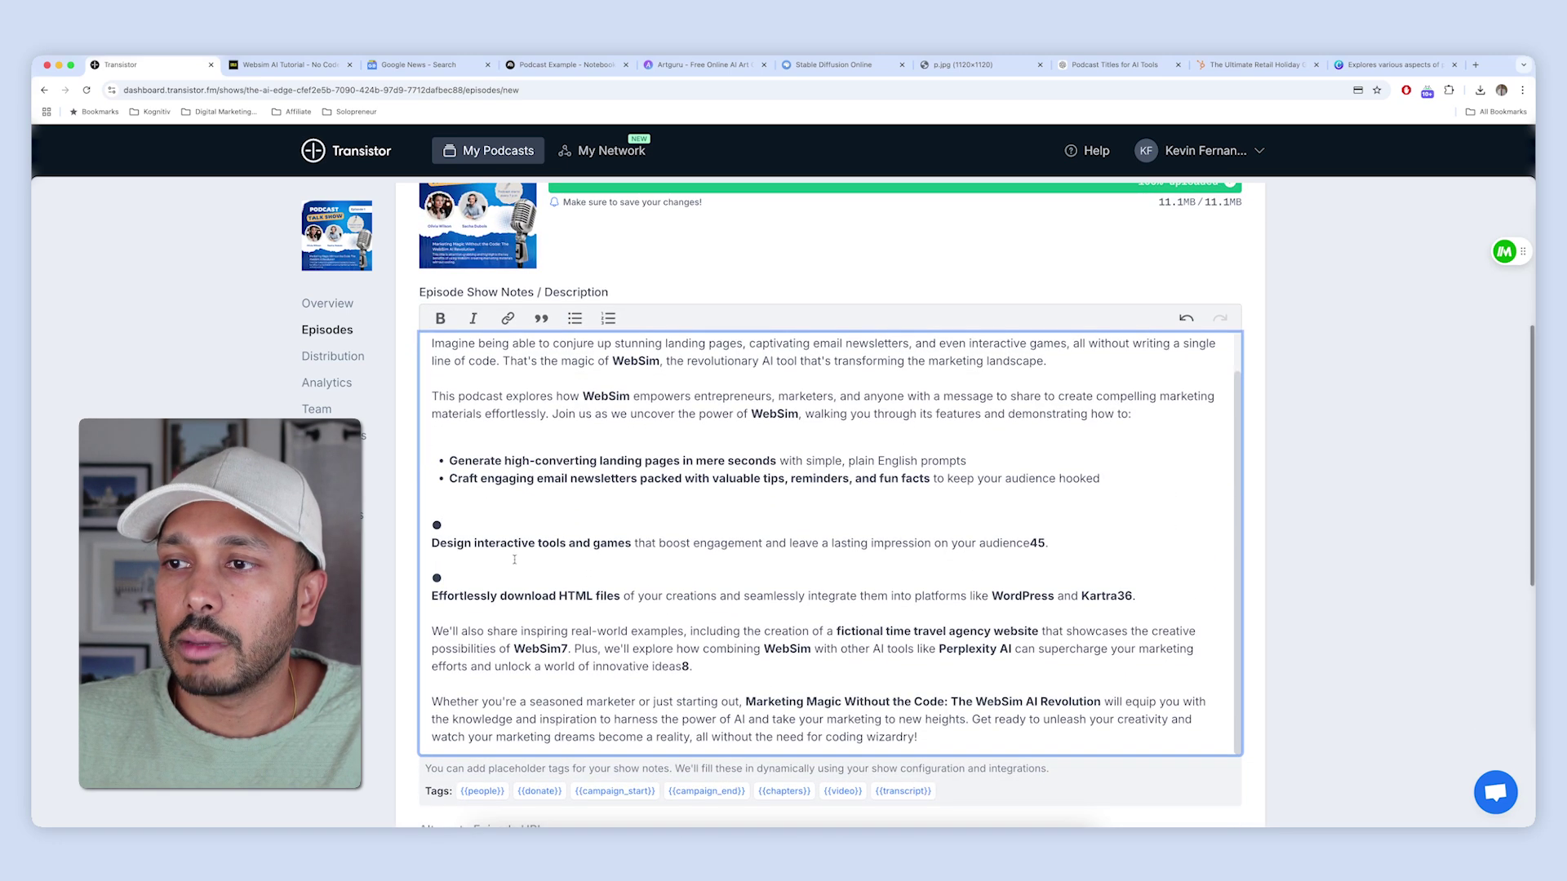
pyautogui.moveTo(1134, 596); pyautogui.dragTo(802, 508)
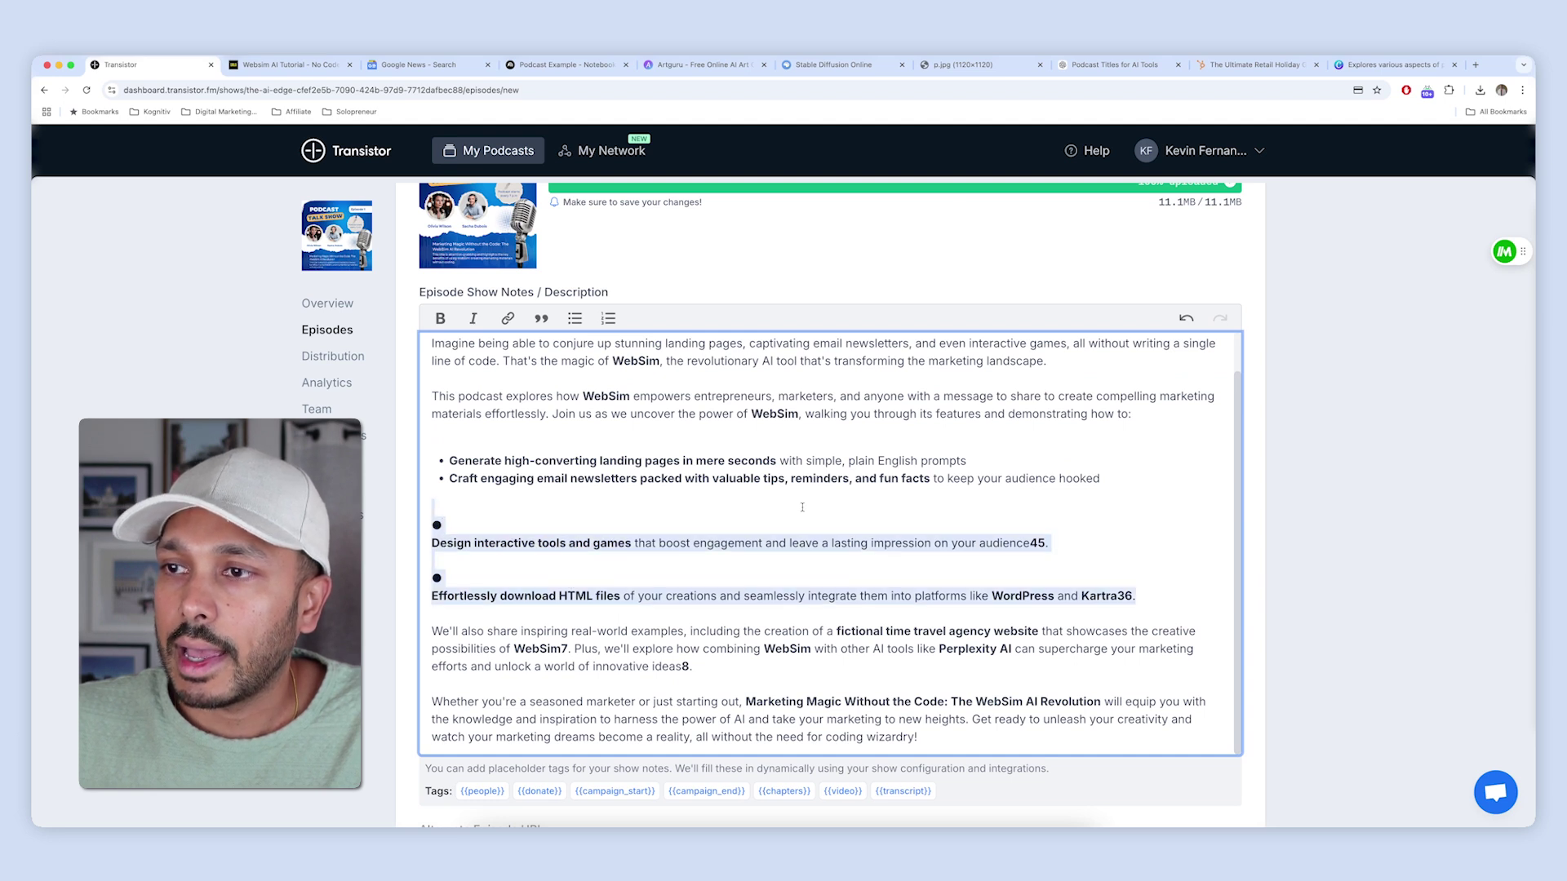
pyautogui.press('BackSpace')
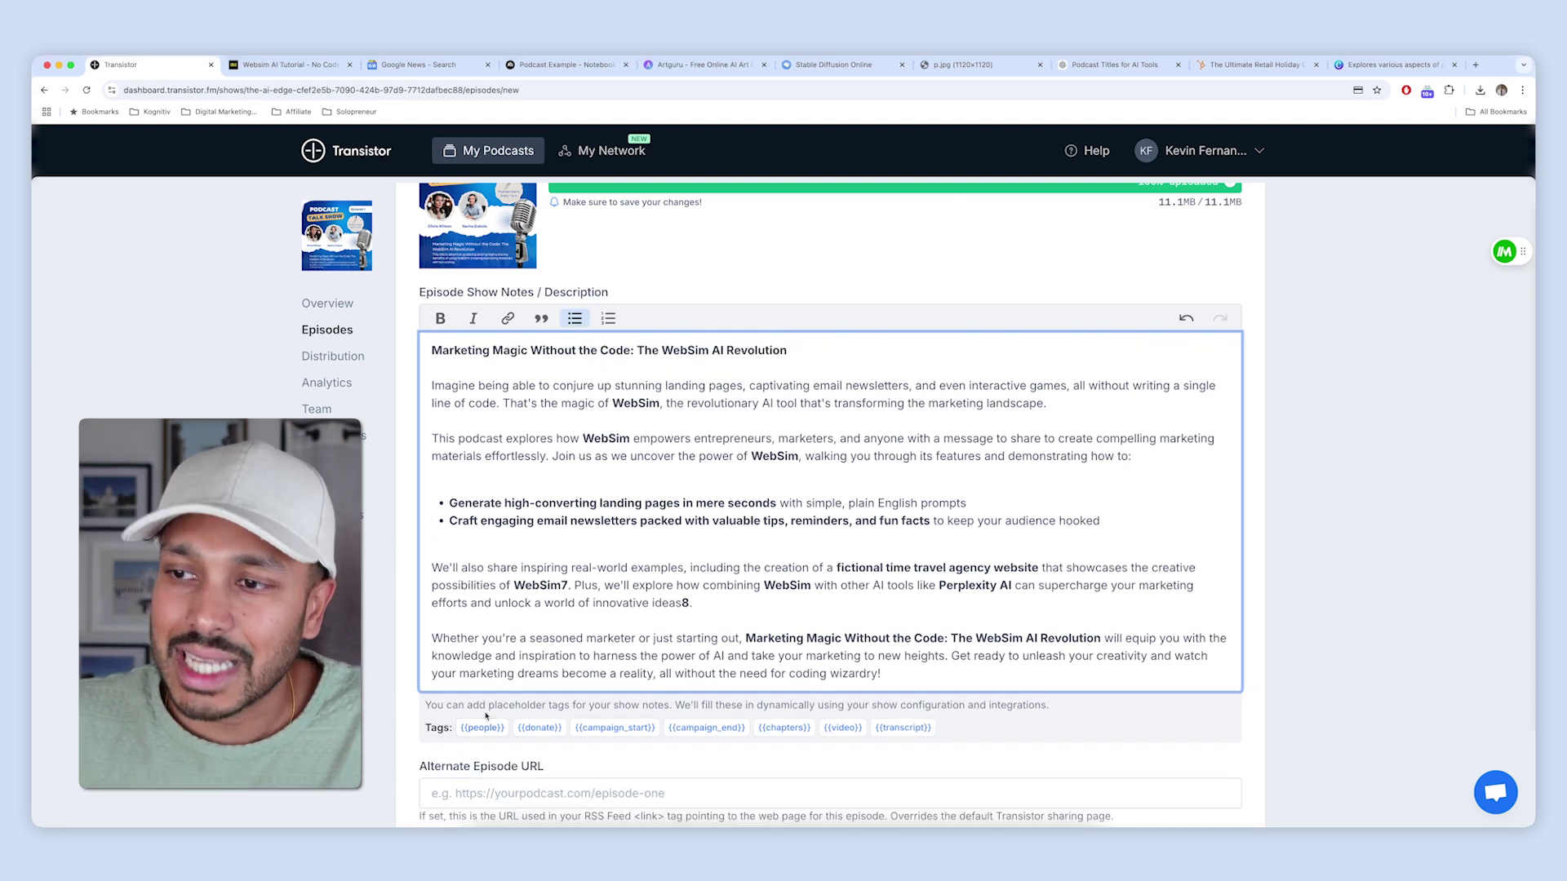
# Keep 'Publish right now' selected and save and publish the first episode
pyautogui.scroll(-3, 487, 717)
pyautogui.scroll(-3, 682, 695)
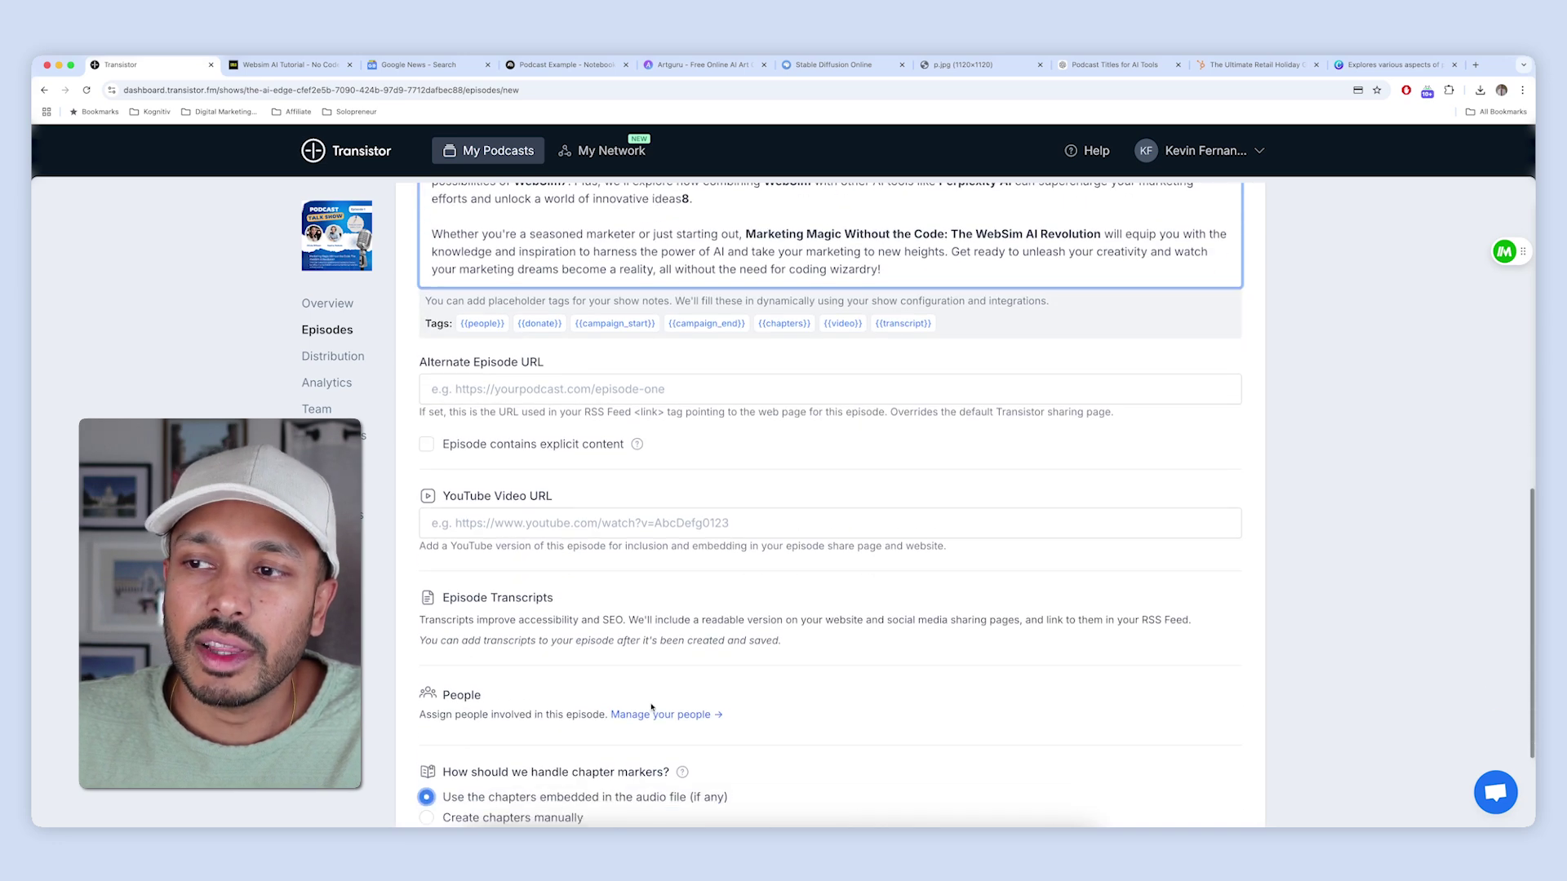
pyautogui.scroll(1, 534, 671)
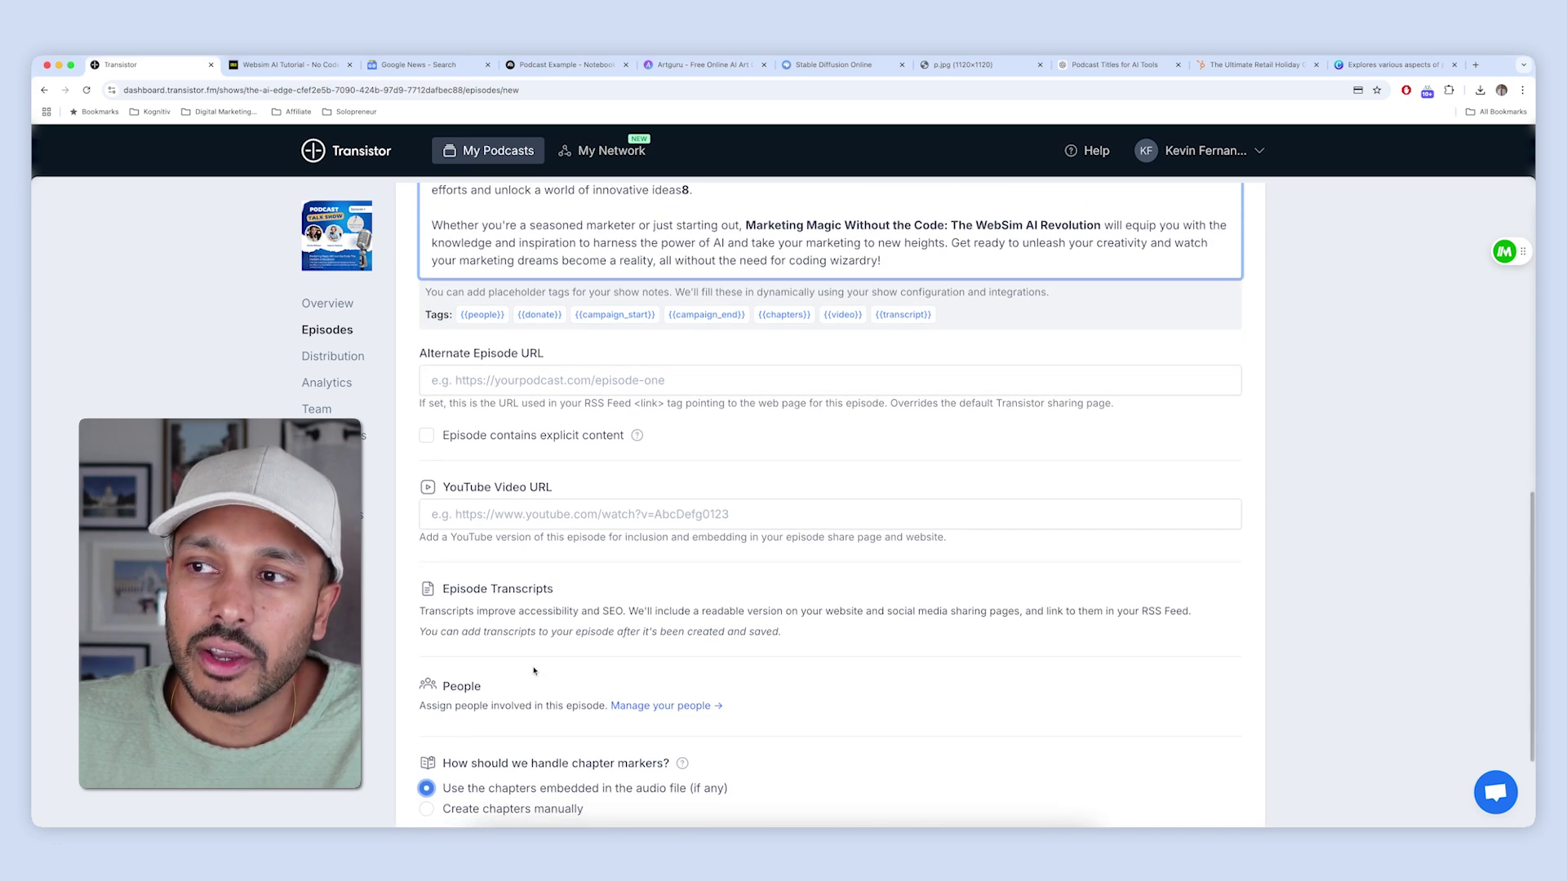
pyautogui.click(501, 526)
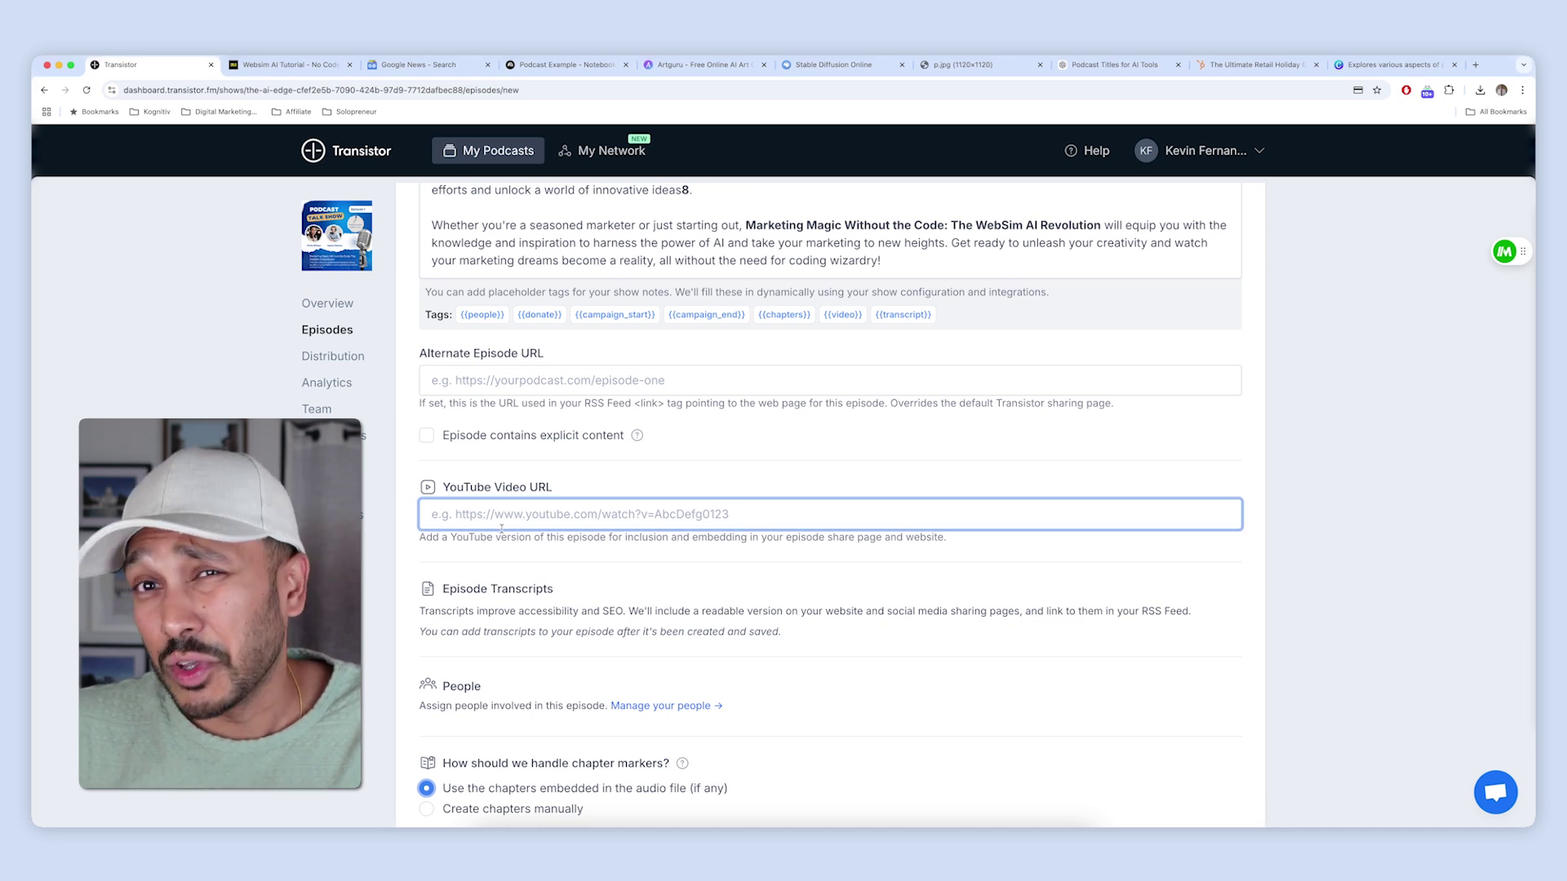
pyautogui.scroll(-2, 502, 531)
pyautogui.scroll(-1, 502, 532)
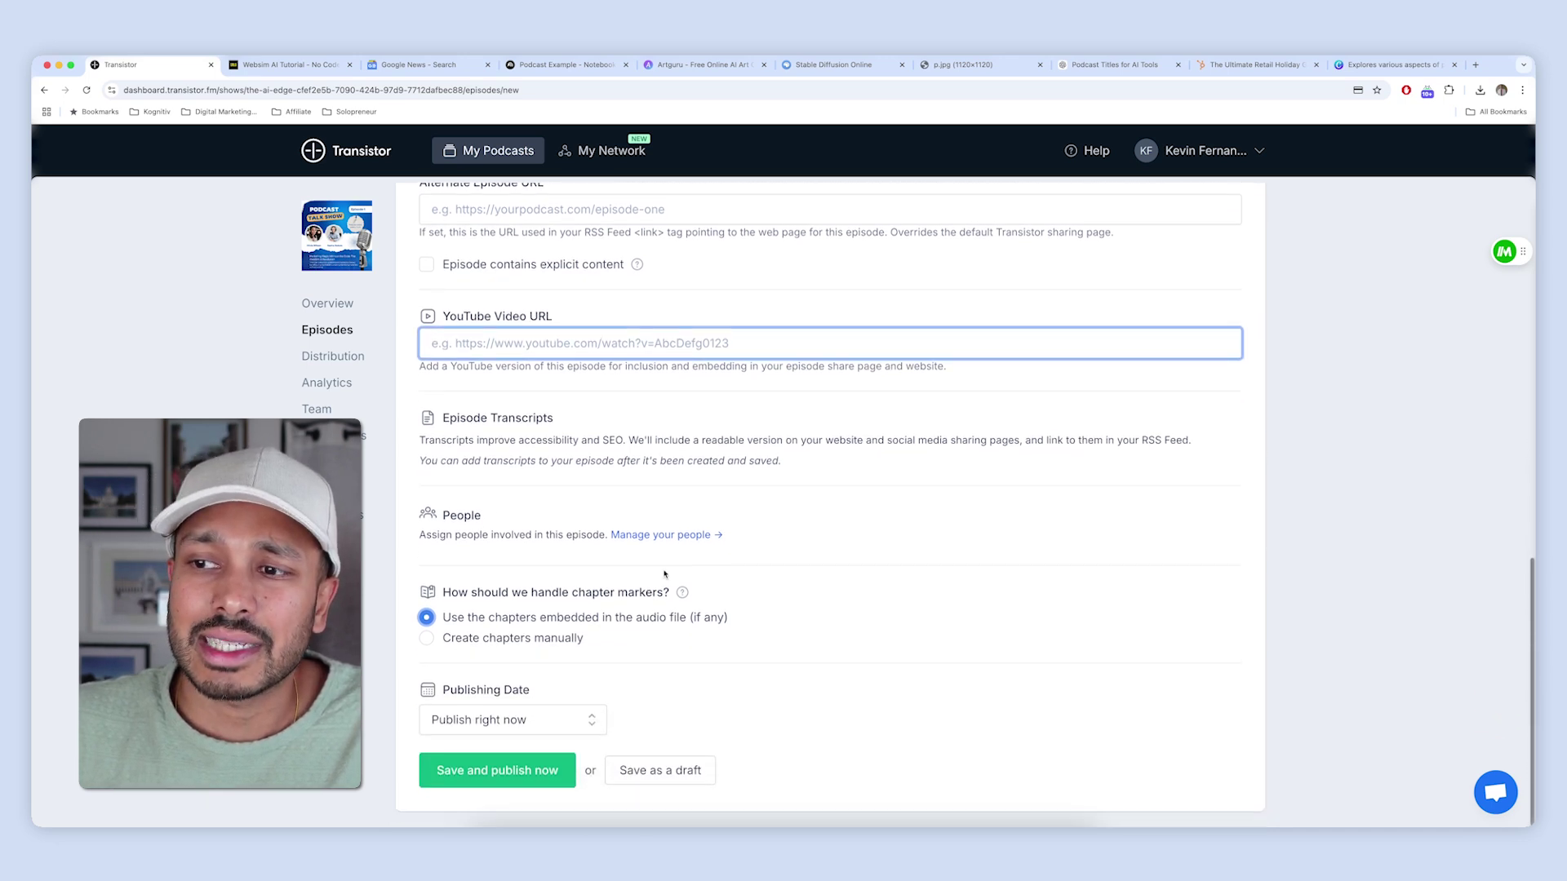
pyautogui.click(492, 772)
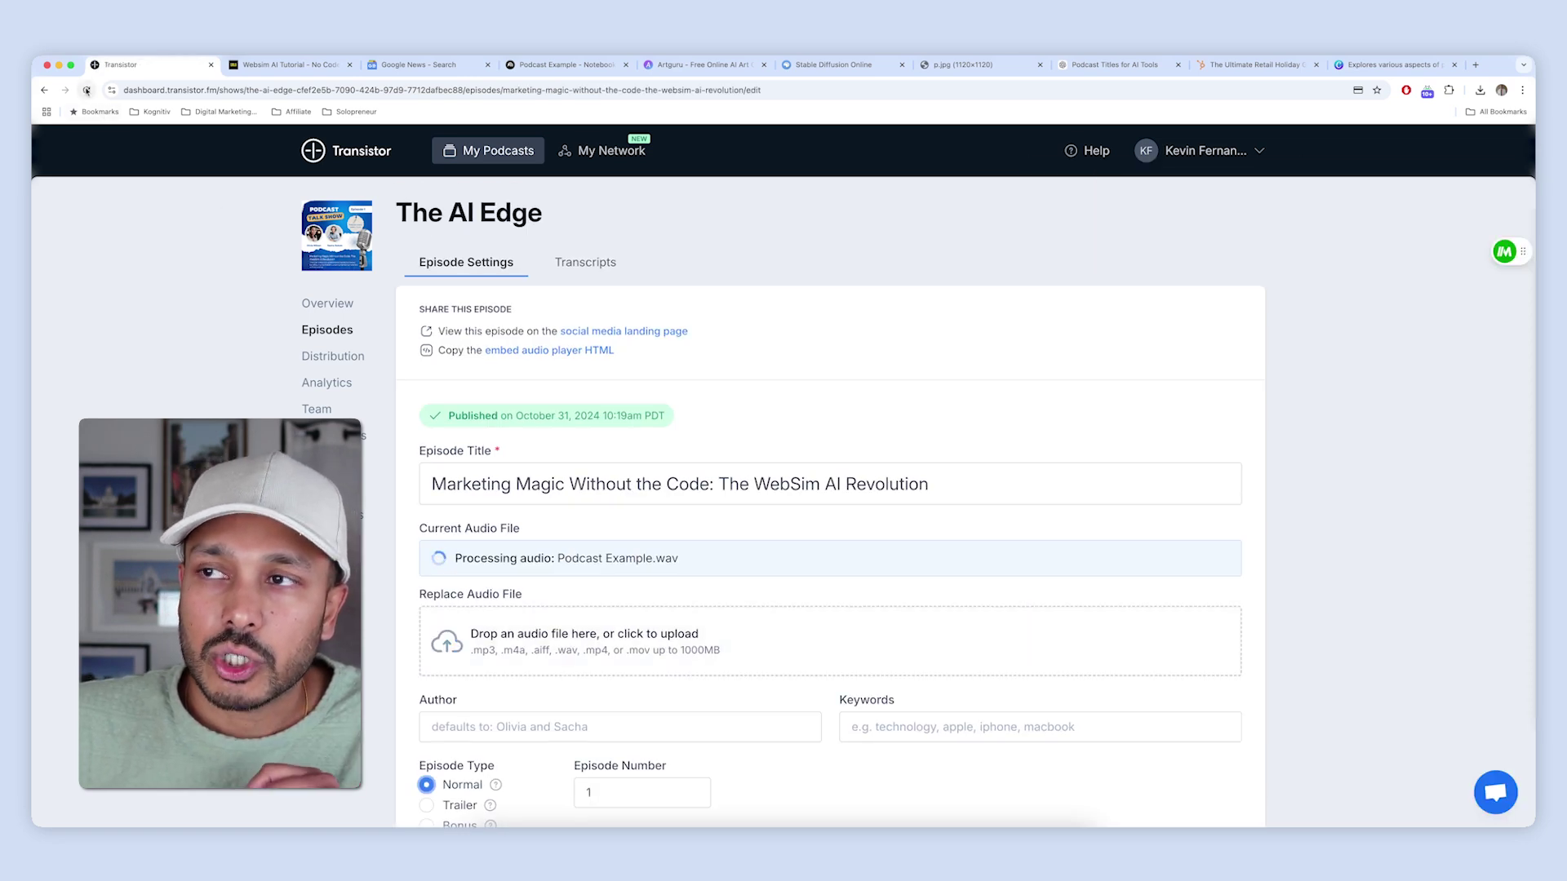
# Reopen the new episode from the episode list and open its public landing page in a new tab
pyautogui.click(327, 330)
pyautogui.click(641, 373)
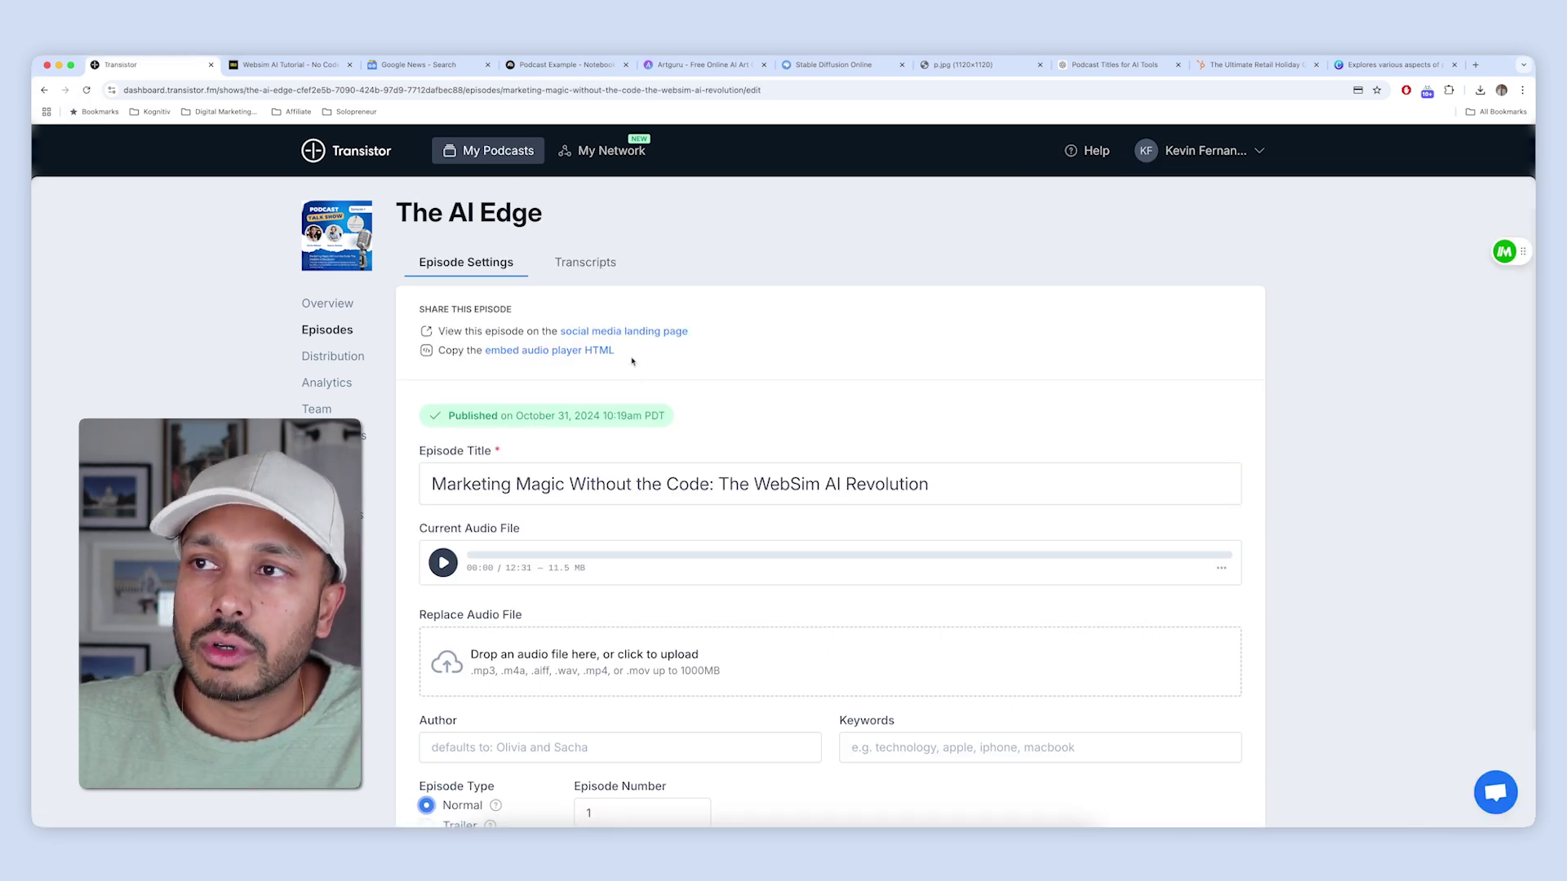
pyautogui.click(596, 332)
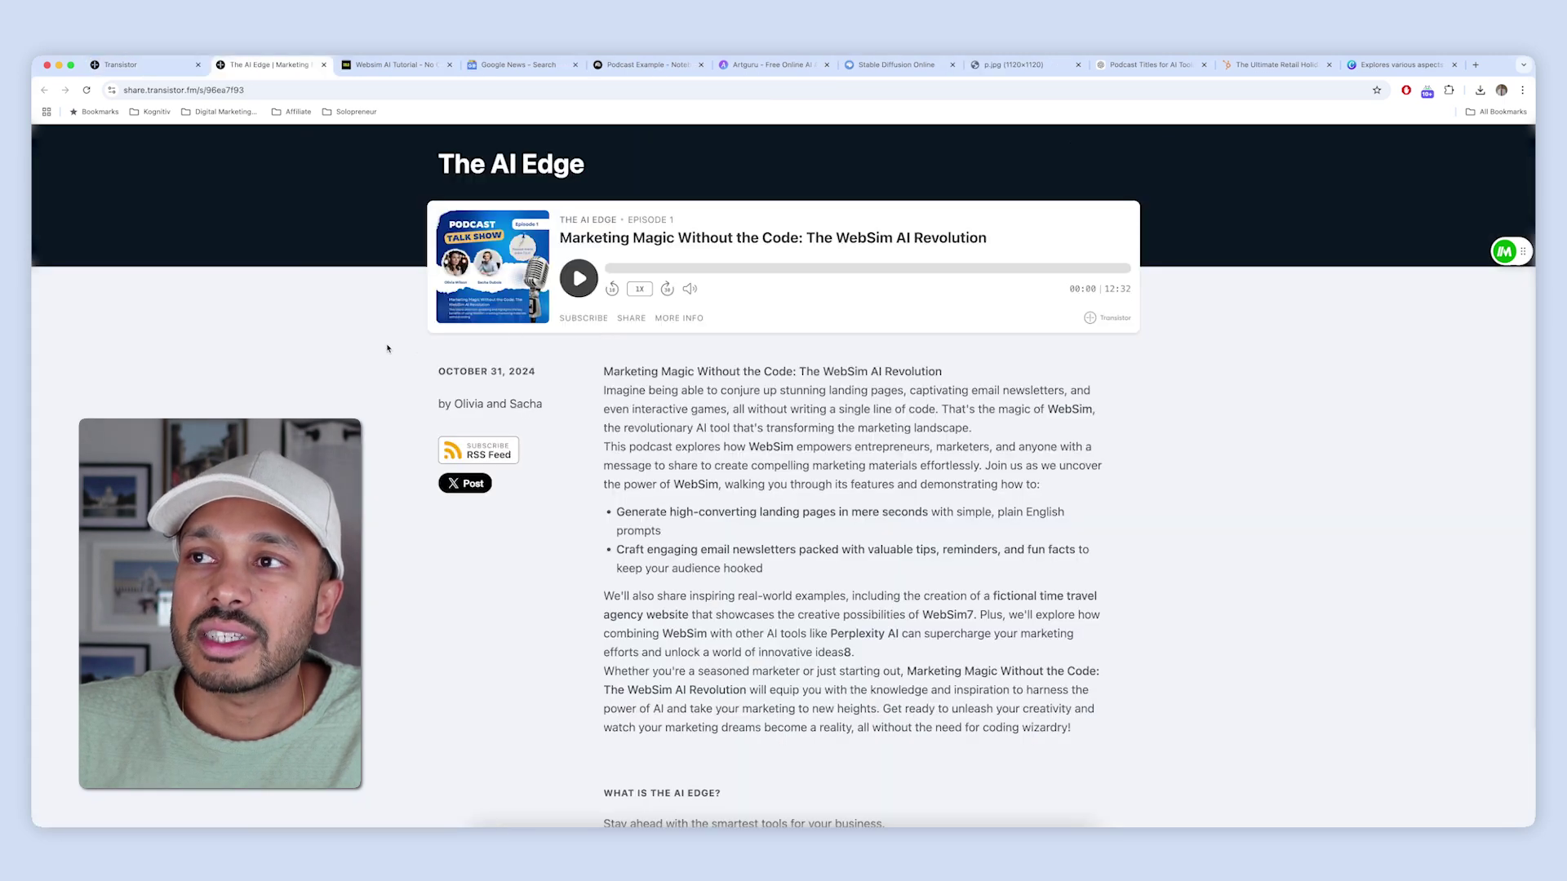
# Play and pause the episode on its landing page to confirm it works, then return to Transistor
pyautogui.click(579, 278)
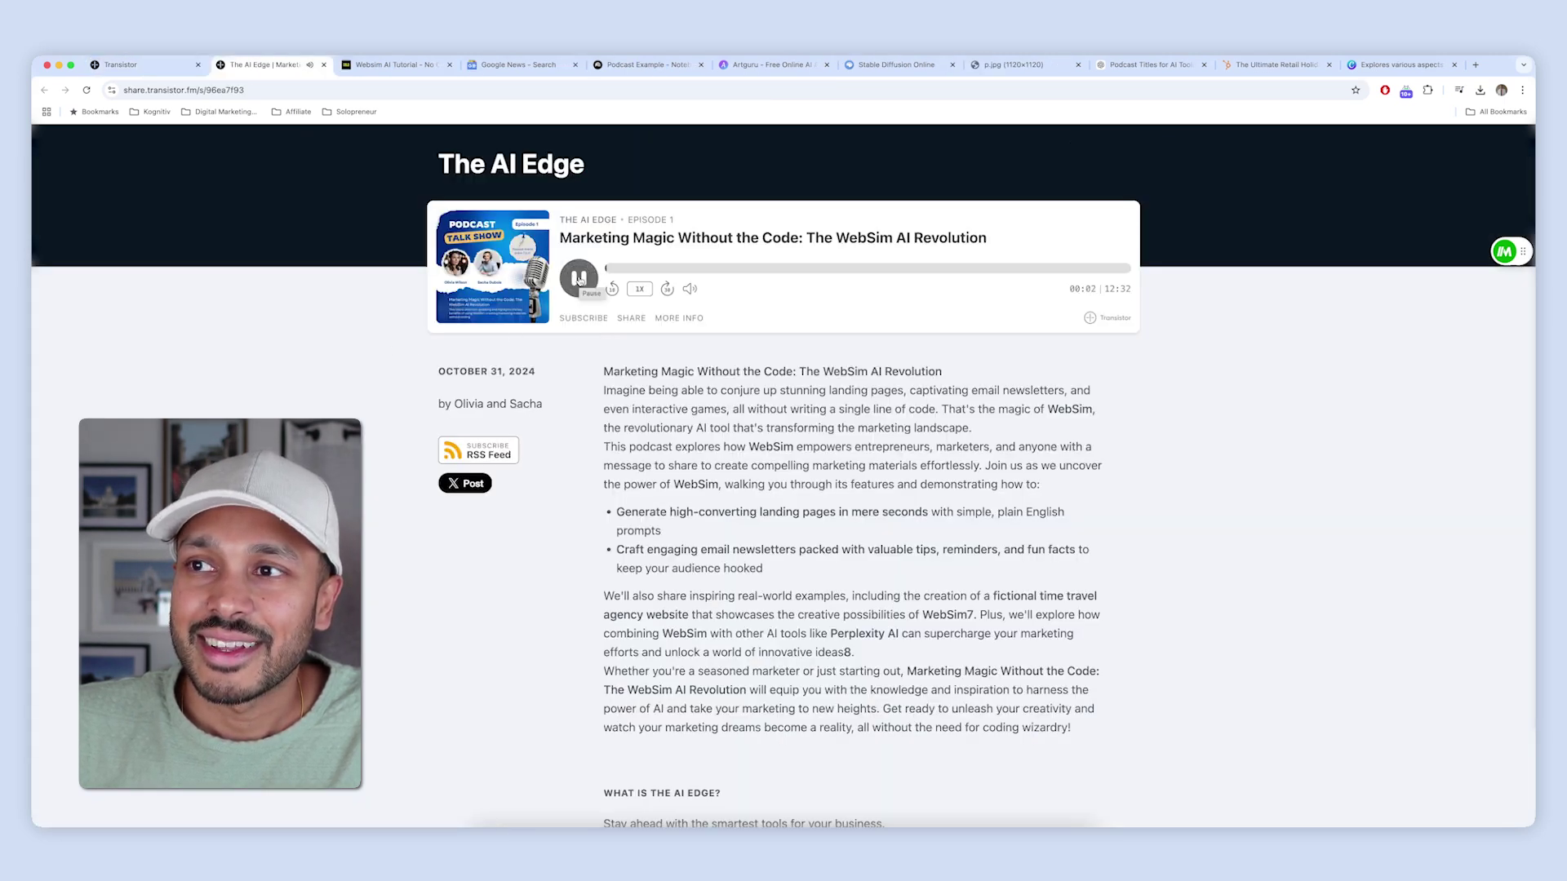
pyautogui.click(579, 278)
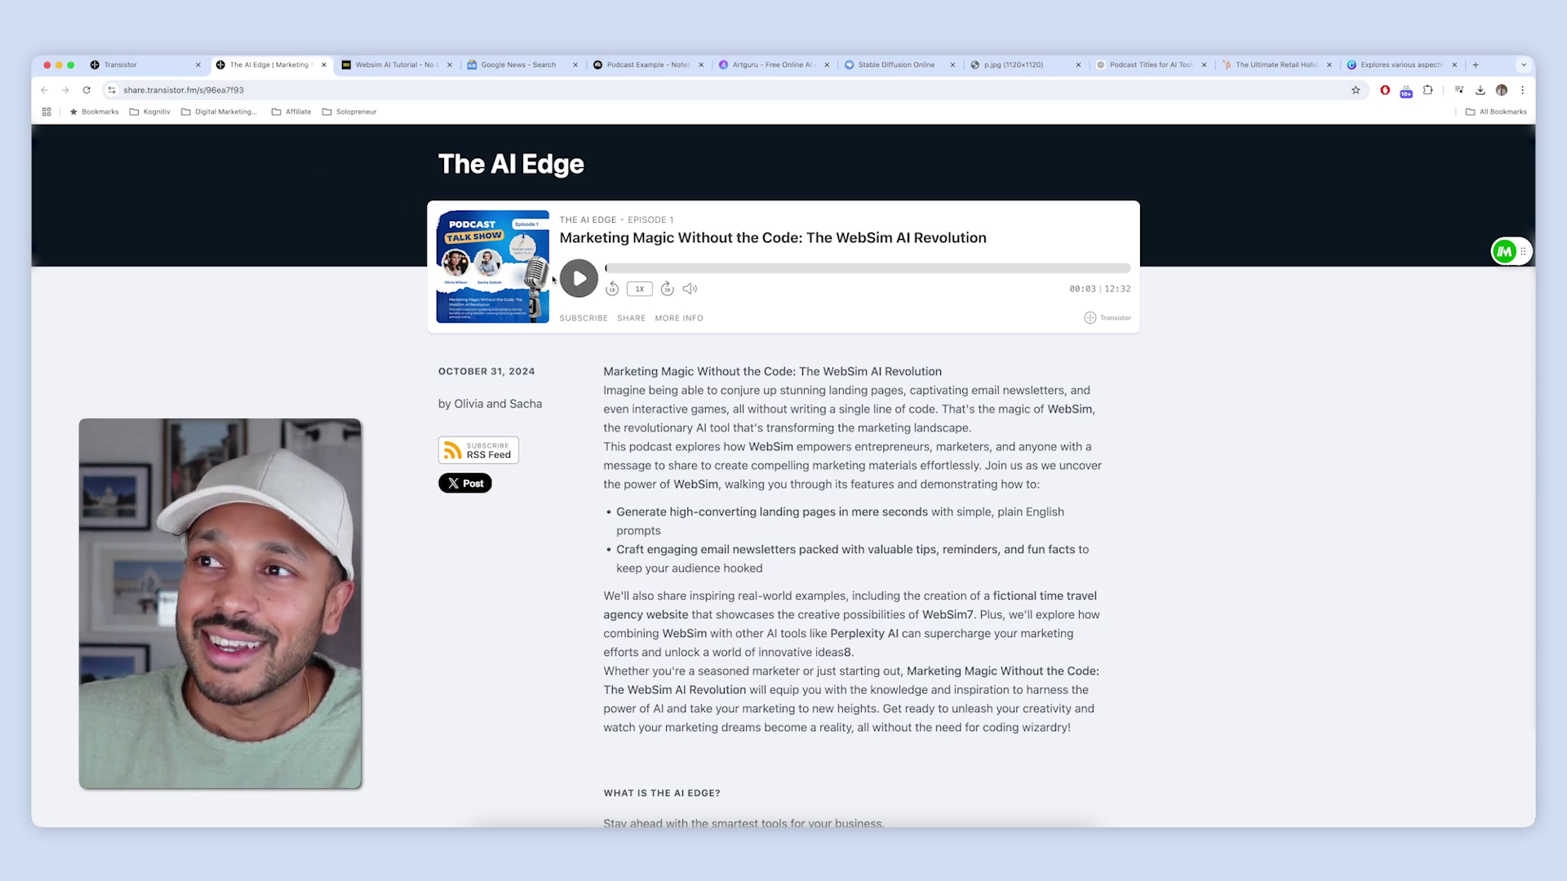
pyautogui.scroll(-2, 662, 430)
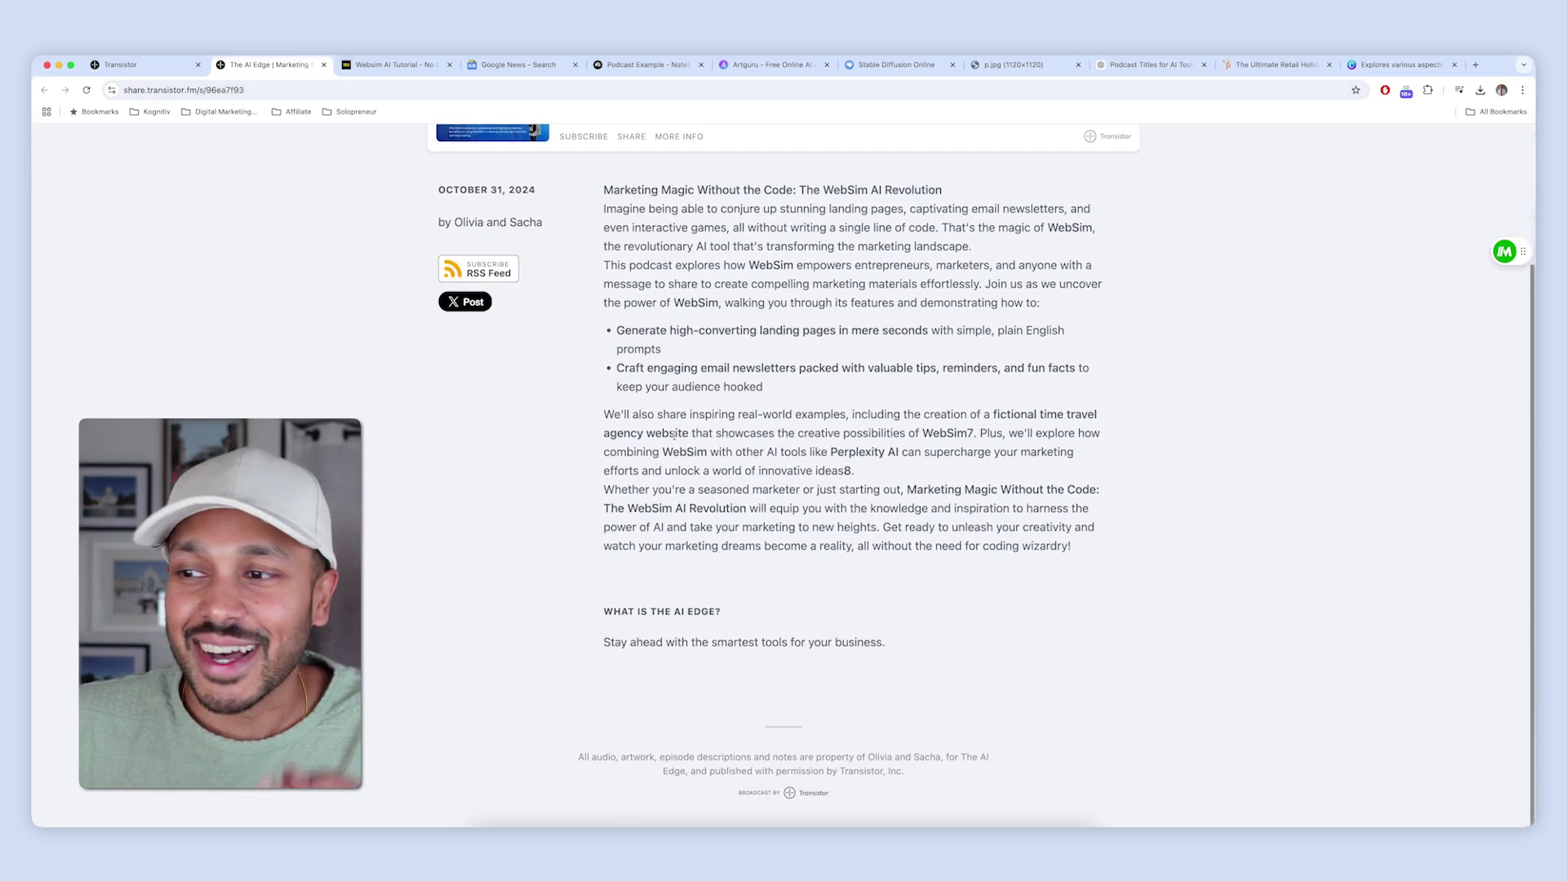
pyautogui.scroll(2, 688, 438)
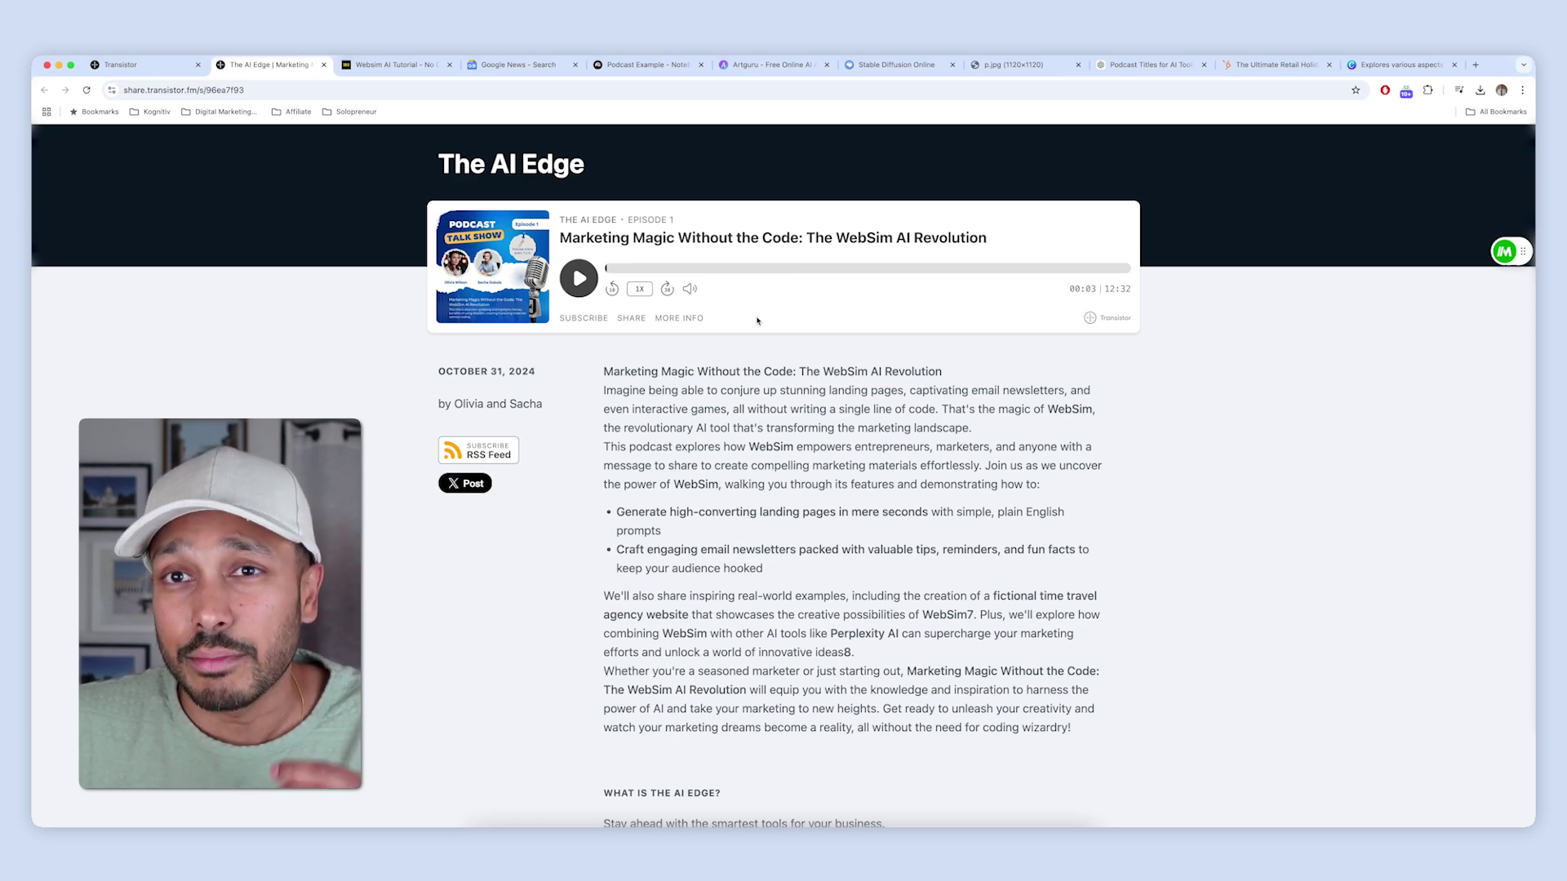
pyautogui.click(123, 65)
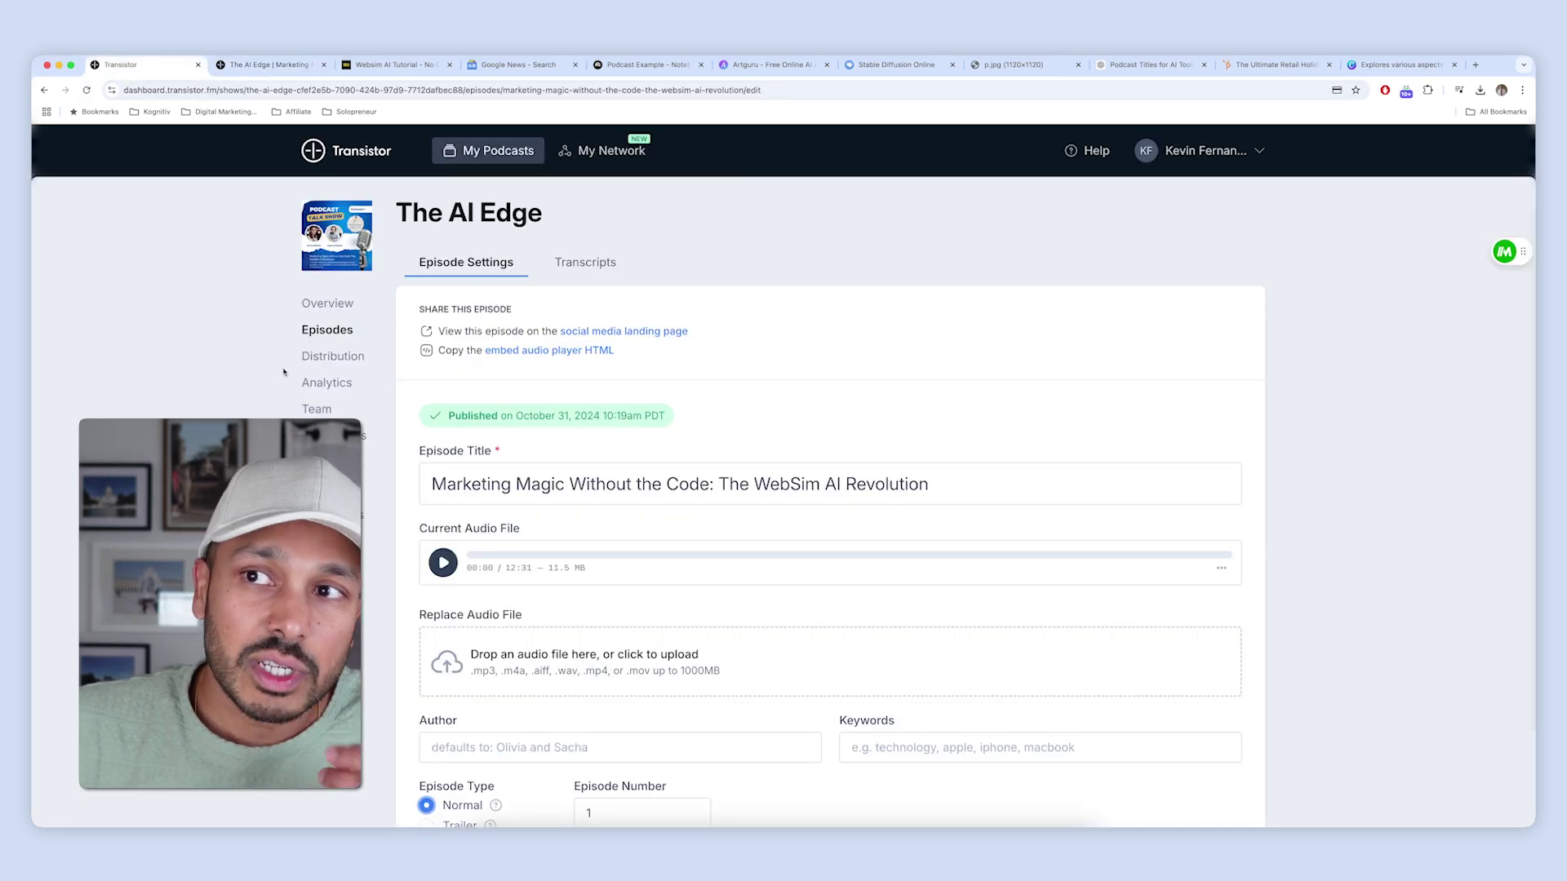
# Submit The AI Edge to Spotify from the show's Distribution page
pyautogui.click(332, 356)
pyautogui.scroll(-3, 830, 498)
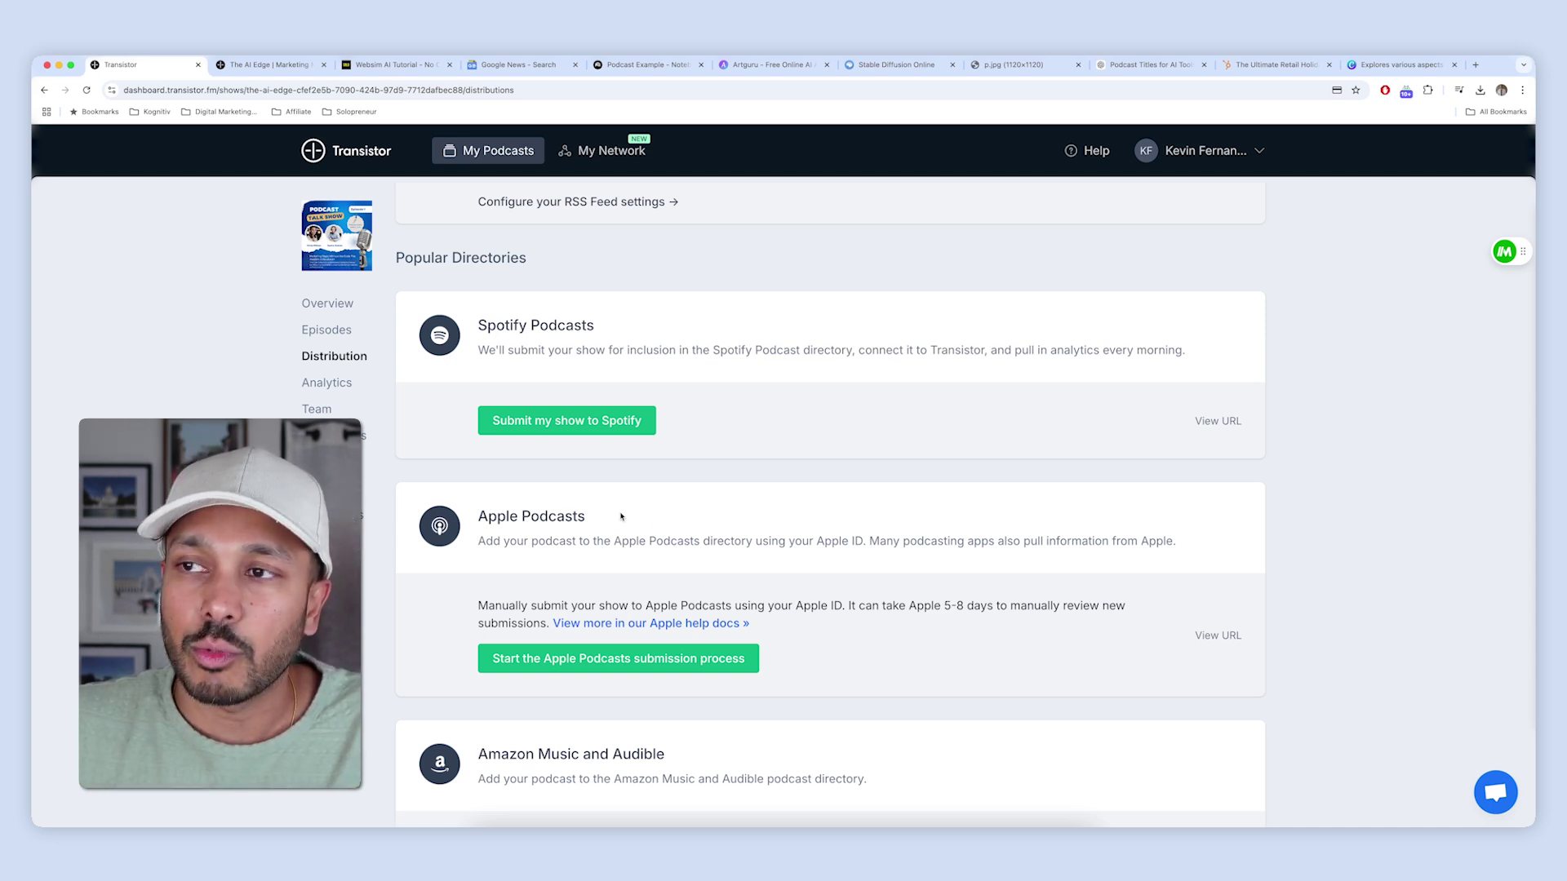
pyautogui.click(552, 422)
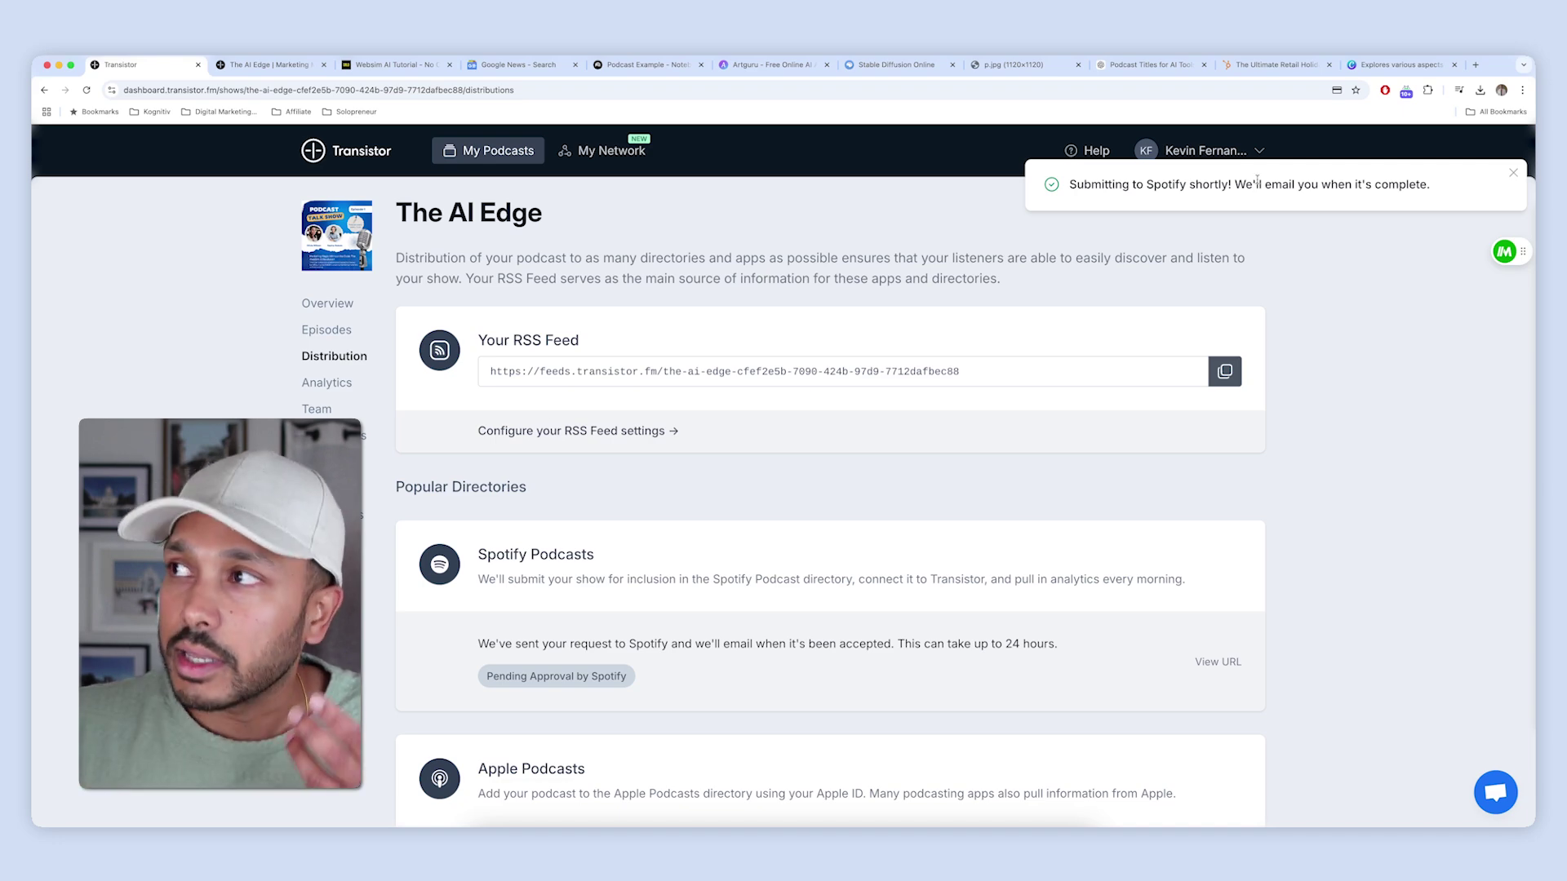
# Submit the show to Podcast Addict and Deezer as well
pyautogui.scroll(-10, 1088, 397)
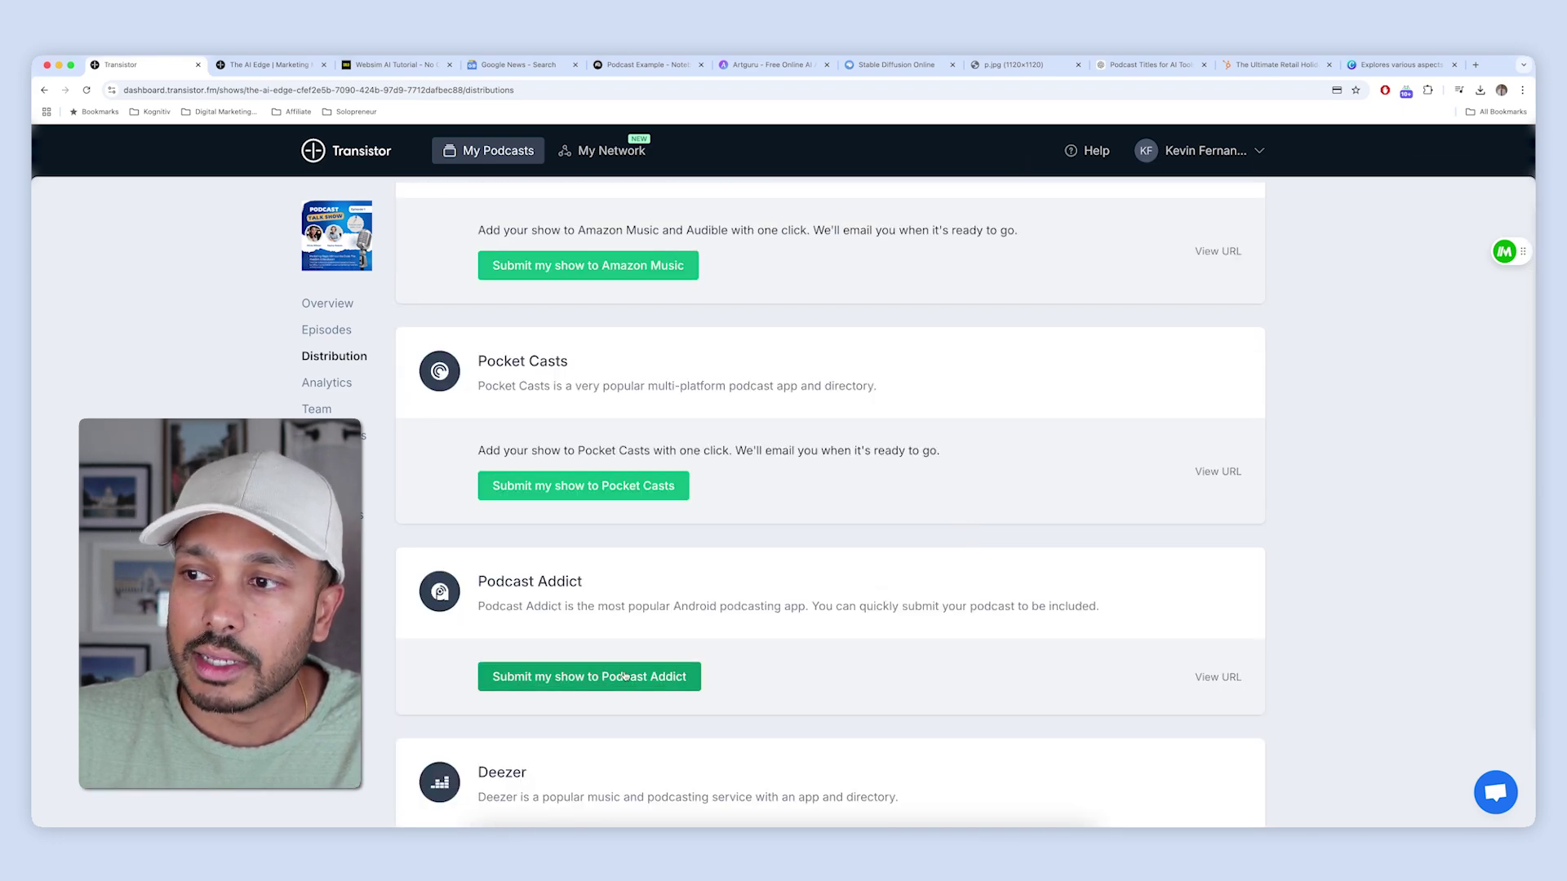
pyautogui.click(686, 678)
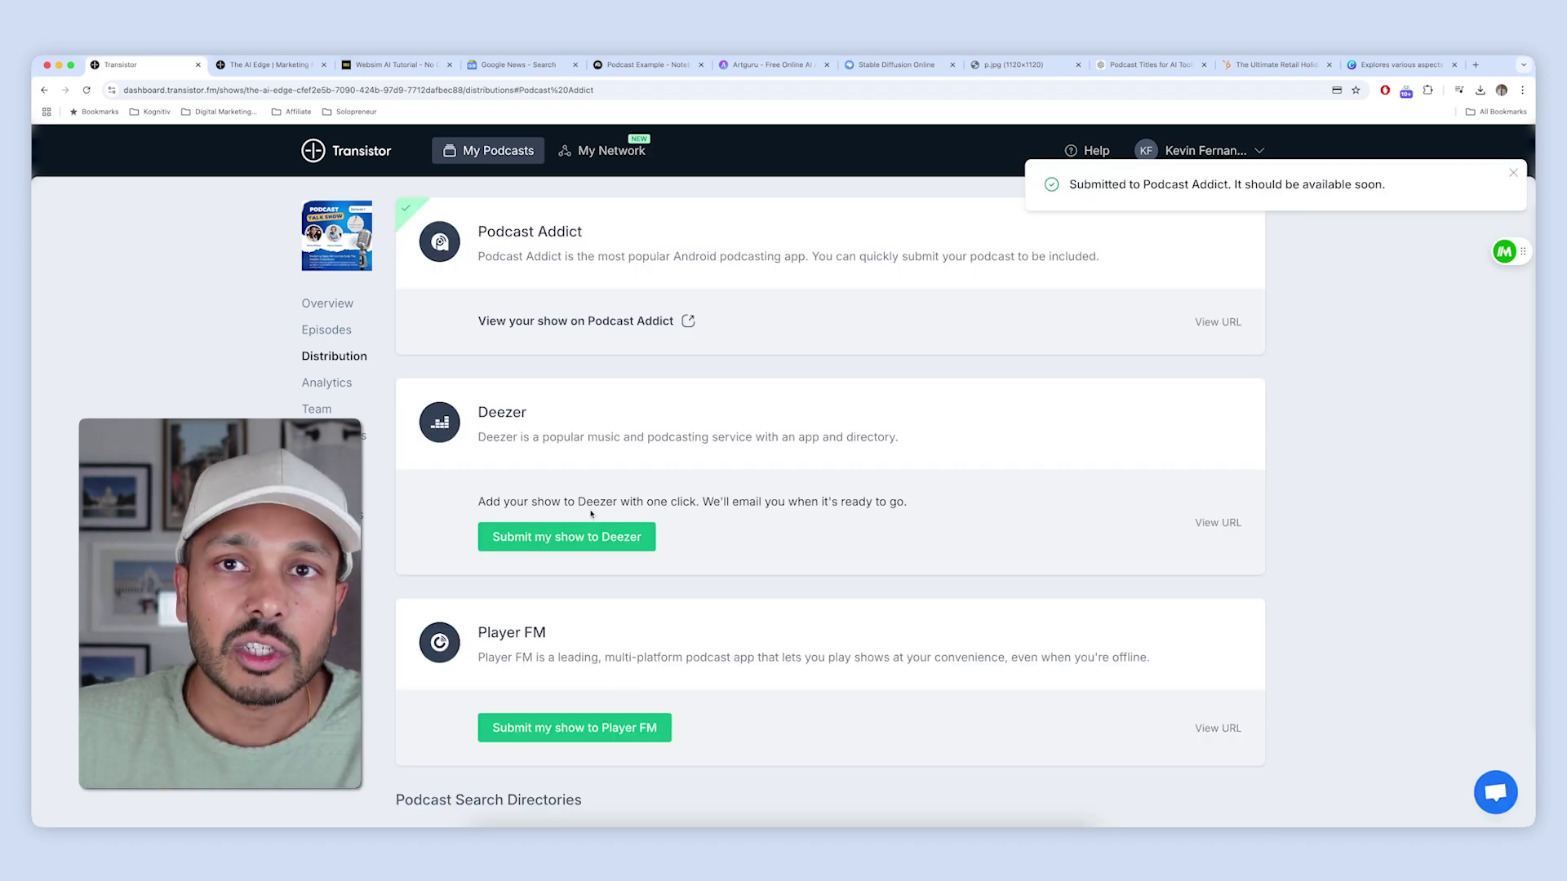
pyautogui.click(591, 537)
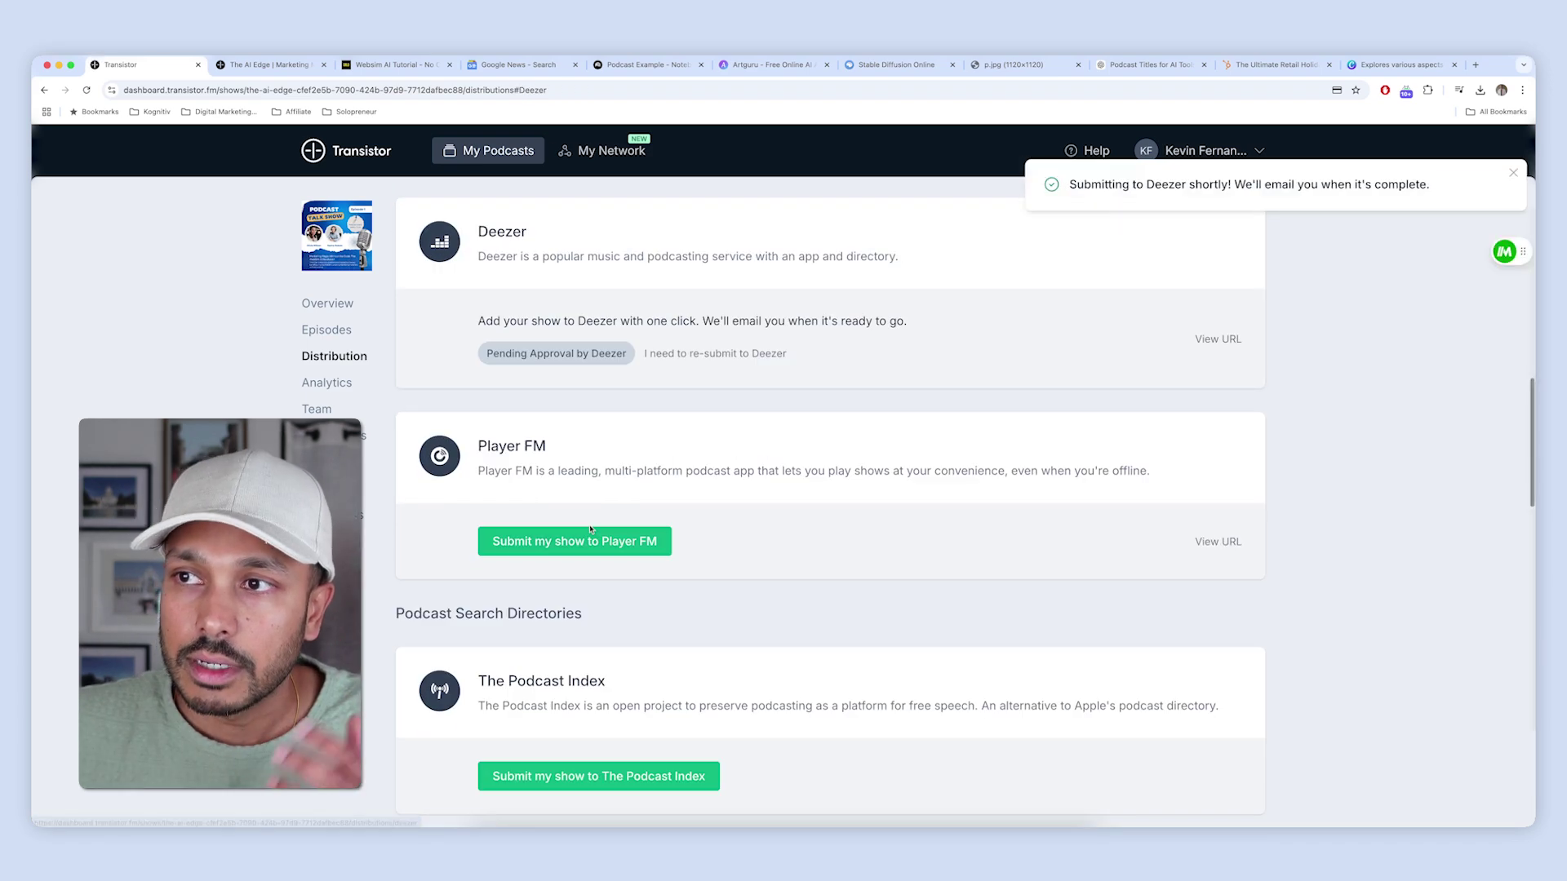
pyautogui.scroll(7, 664, 556)
pyautogui.scroll(10, 664, 556)
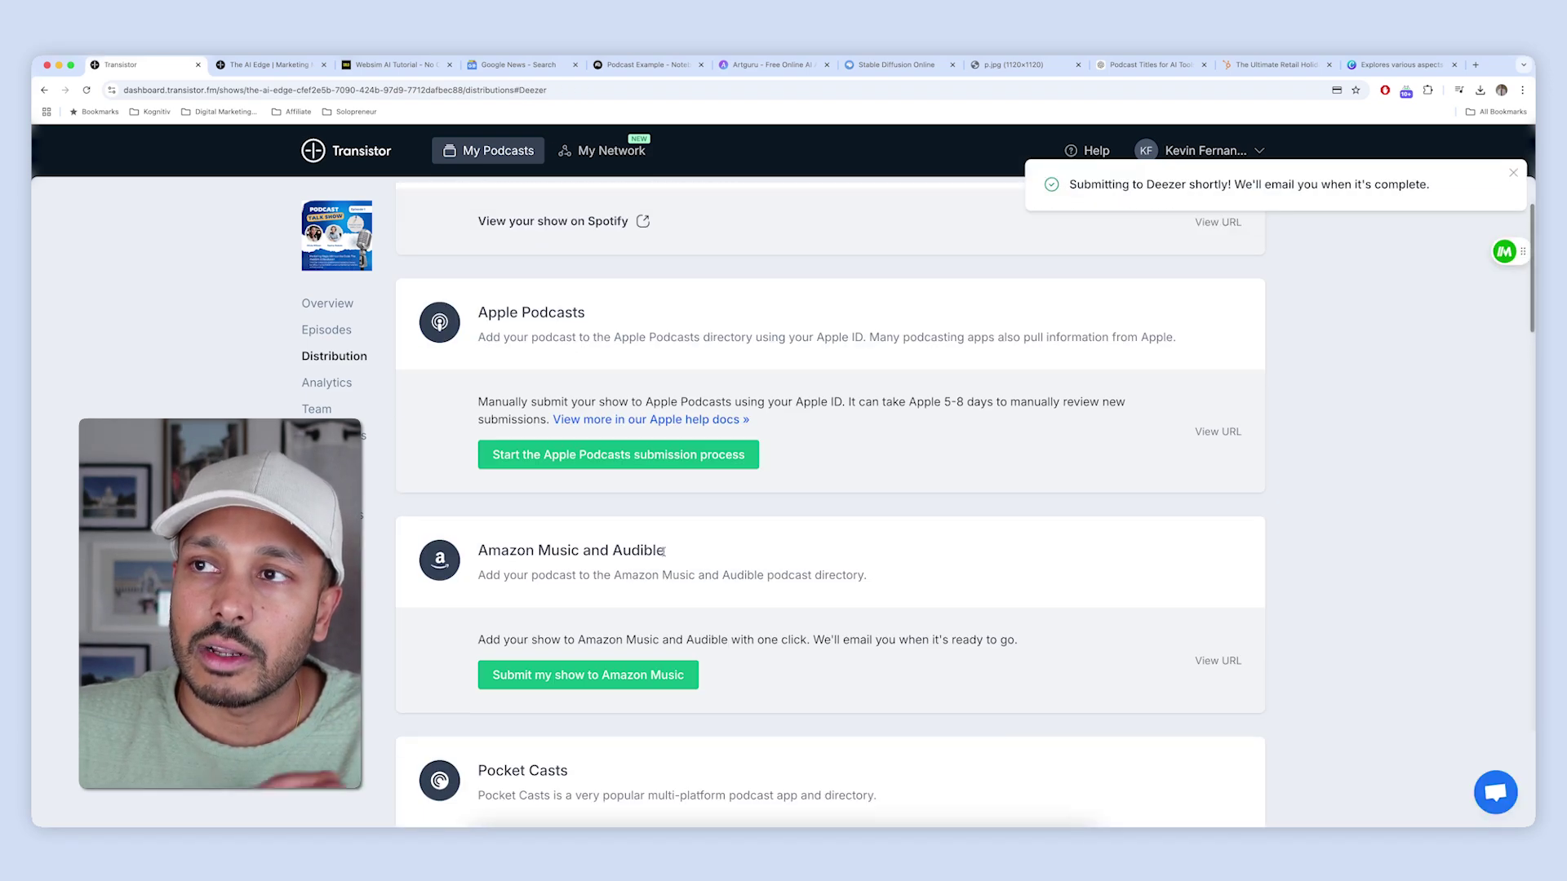
pyautogui.scroll(-5, 664, 556)
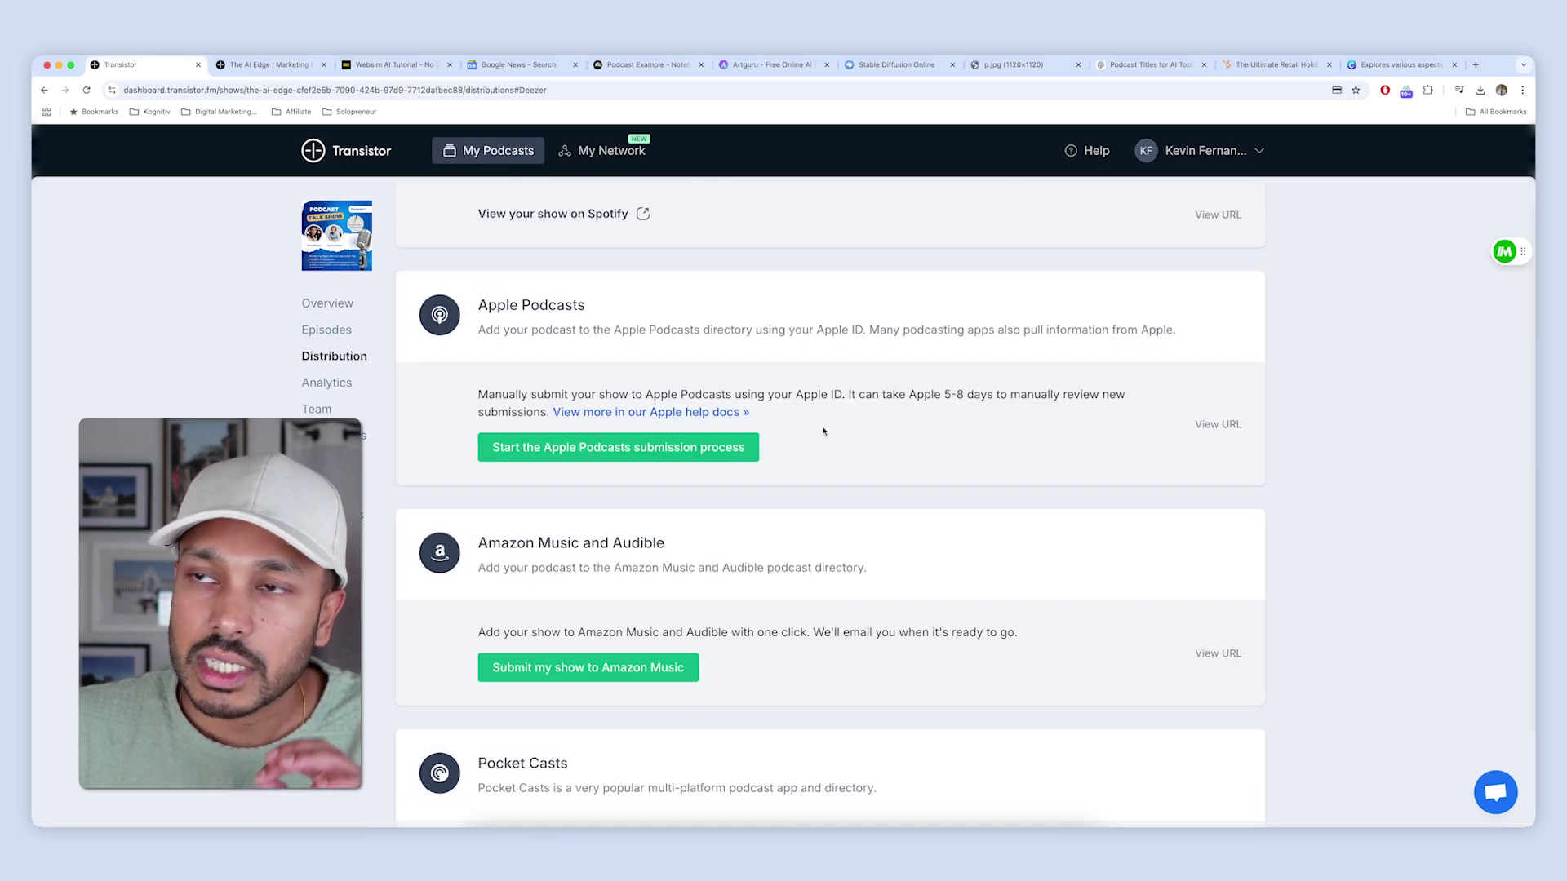